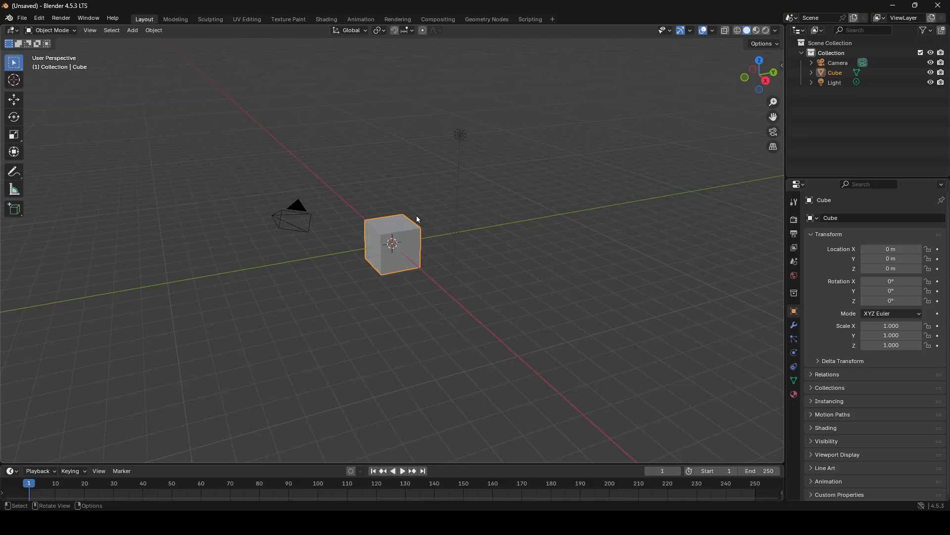
scroll(407, 247, "up", 2)
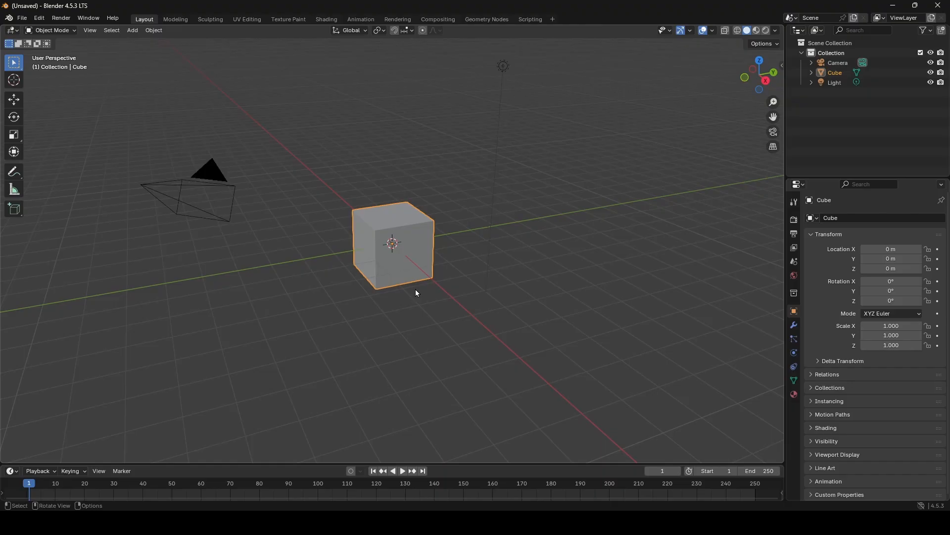
middle_click_drag(403, 240, 393, 236)
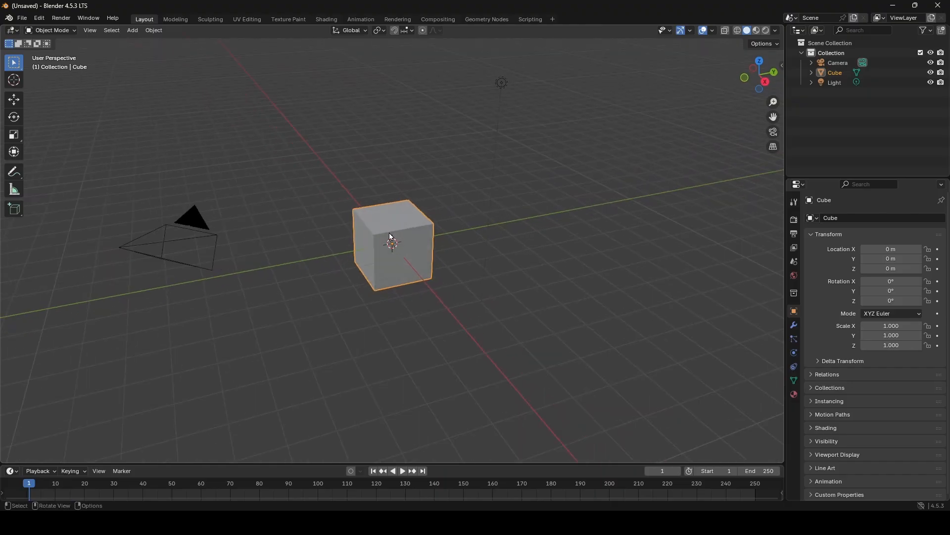
middle_click_drag(465, 240, 472, 198)
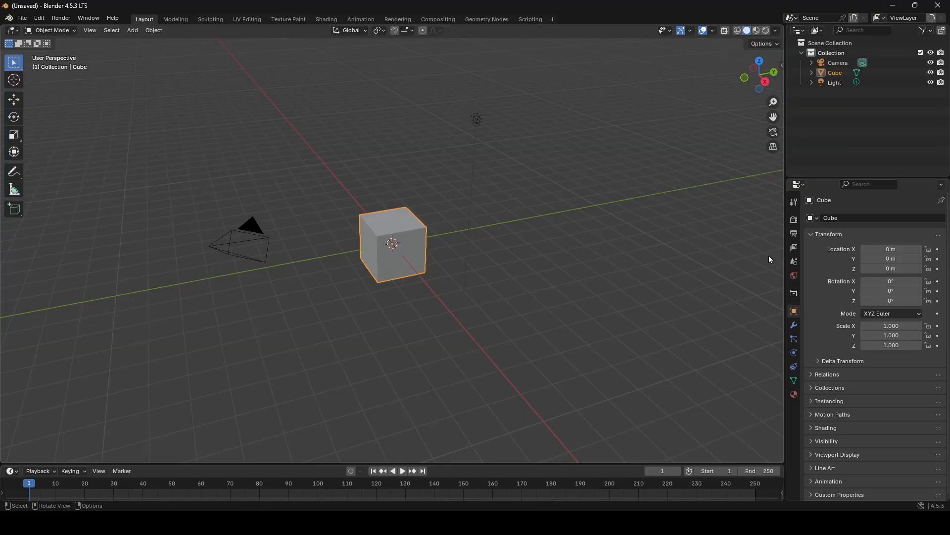
- Switch the scene's unit system to Imperial and return it to Metric
left_click(796, 263)
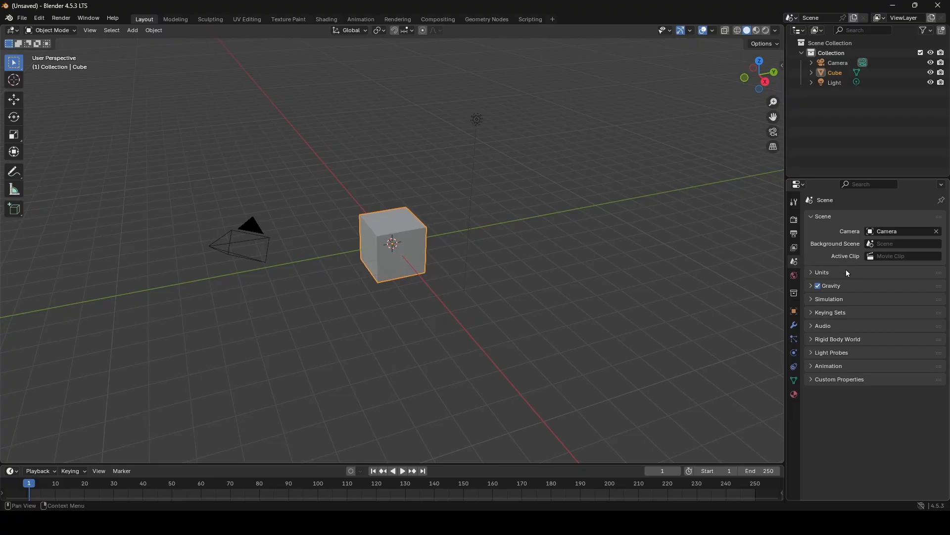
left_click(827, 274)
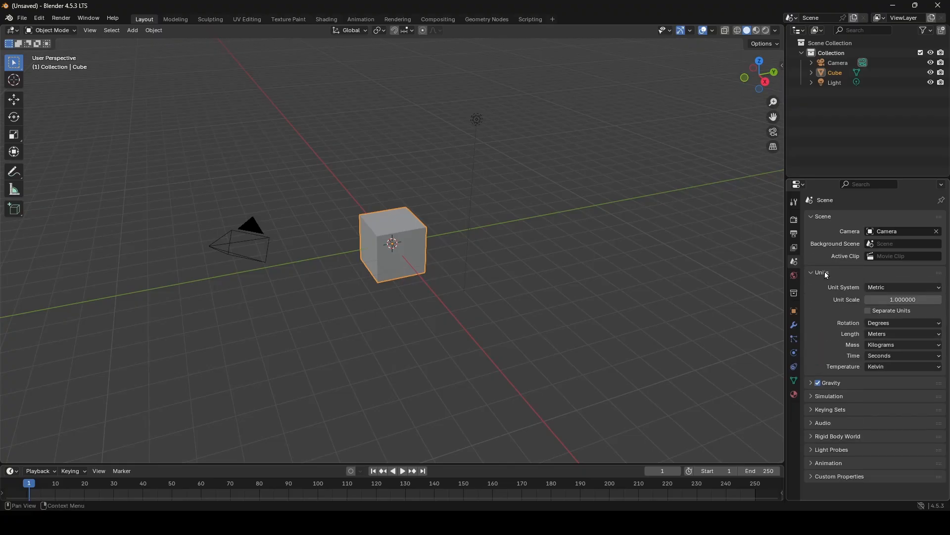
left_click(873, 287)
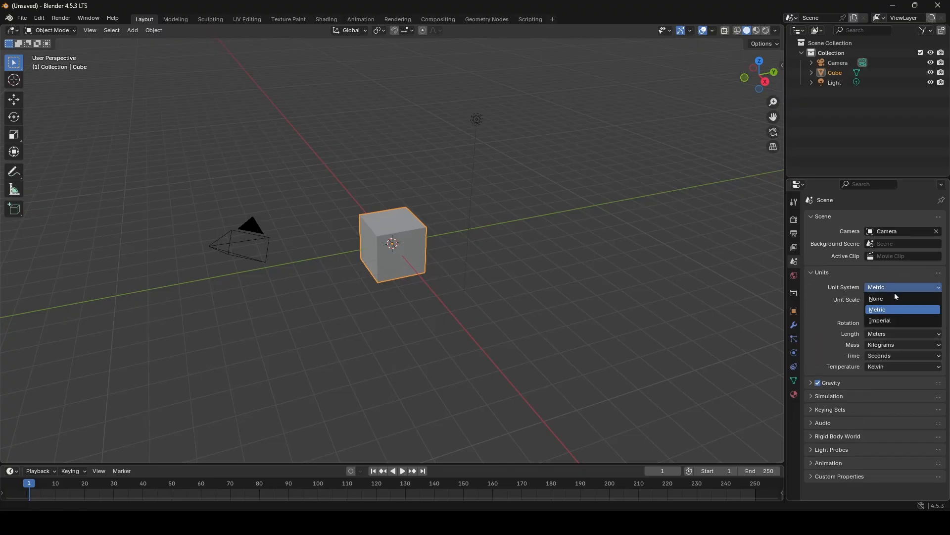
left_click(898, 321)
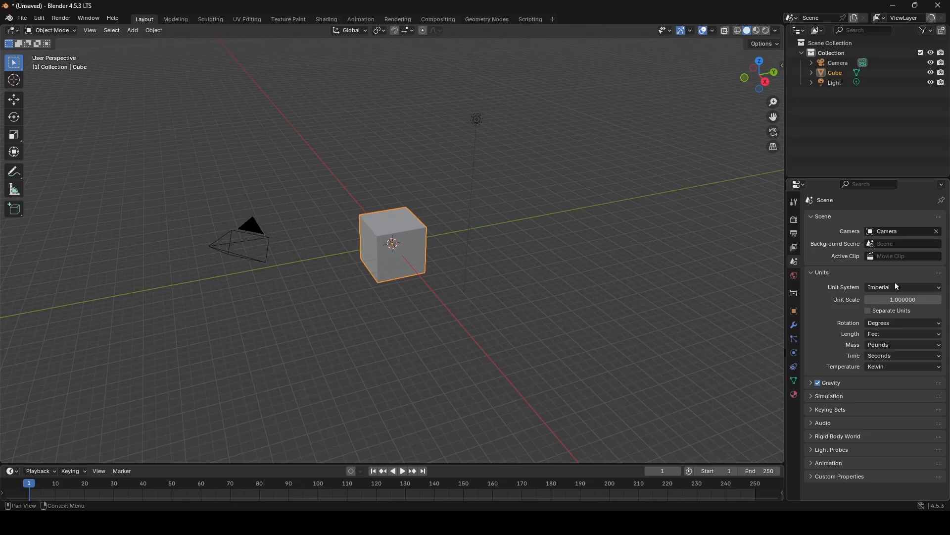
left_click(896, 287)
left_click(887, 310)
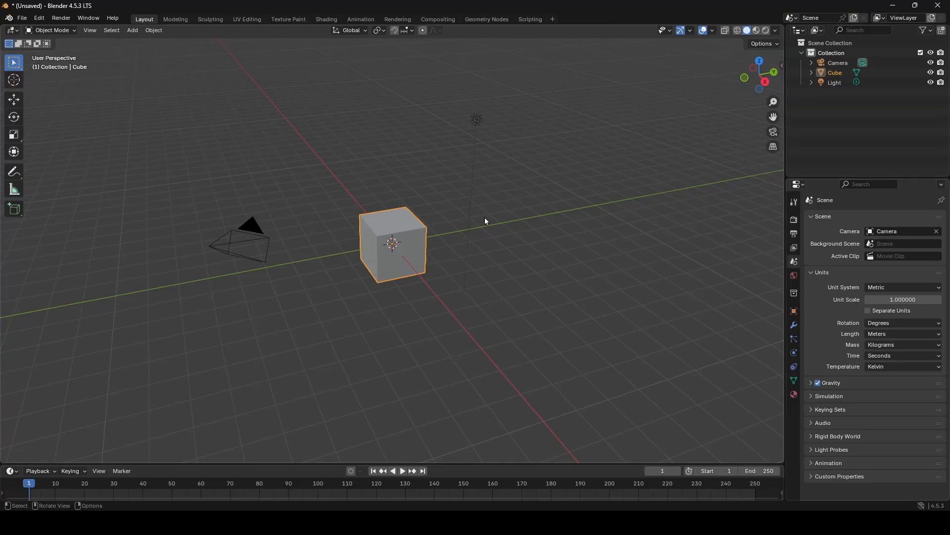
- Turn on the Statistics overlay for the 3D viewport
scroll(388, 228, "up", 4)
mouse_move(388, 229)
middle_mouse_down()
mouse_move(373, 213)
mouse_move(387, 224)
middle_mouse_up()
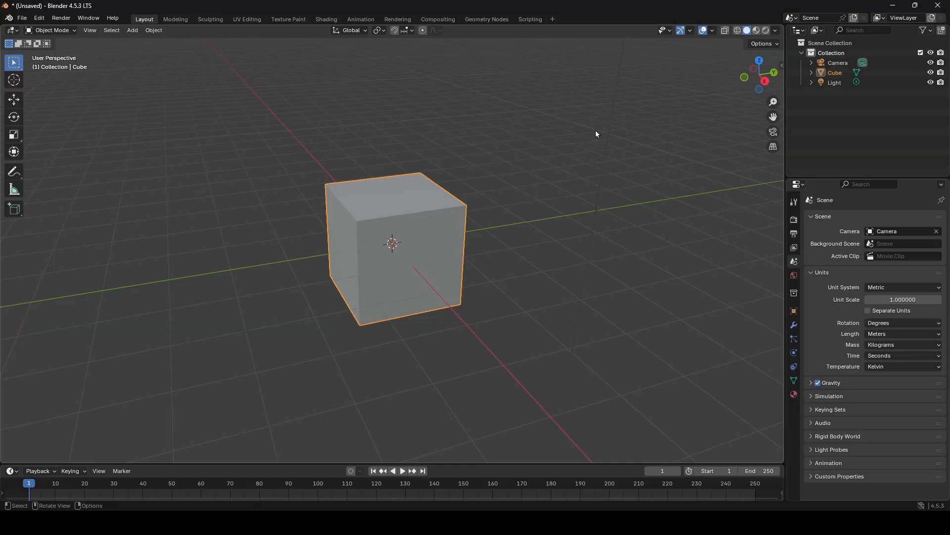
left_click(715, 30)
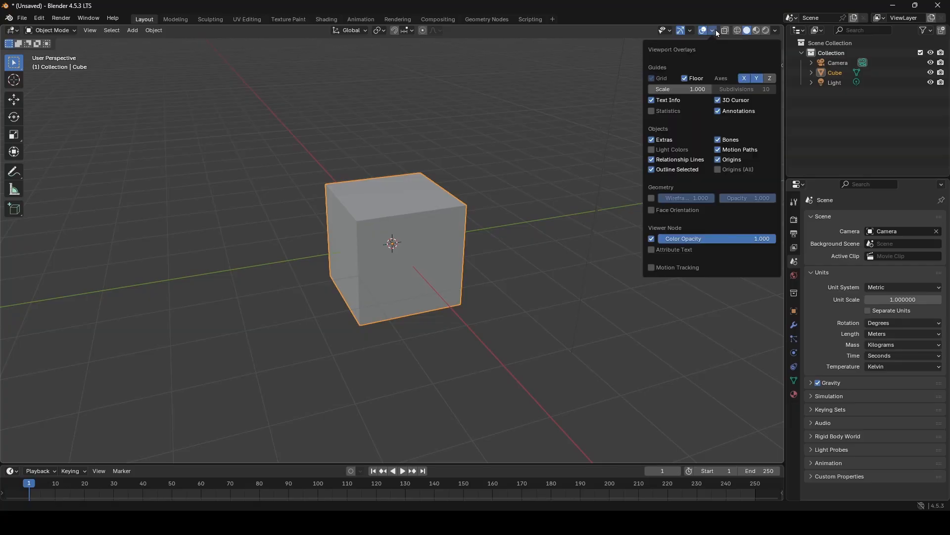
left_click(673, 111)
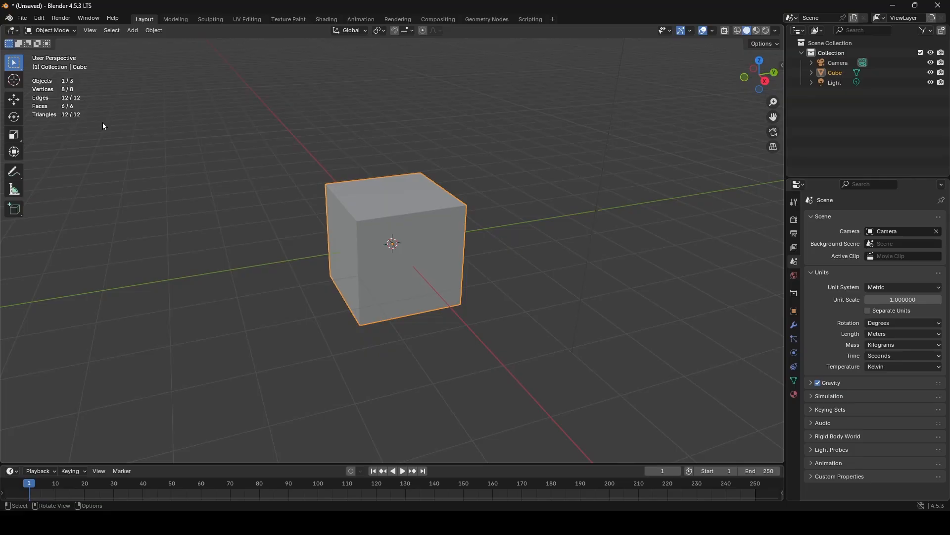
- Enter Edit Mode on the default cube
middle_click_drag(451, 254, 416, 246)
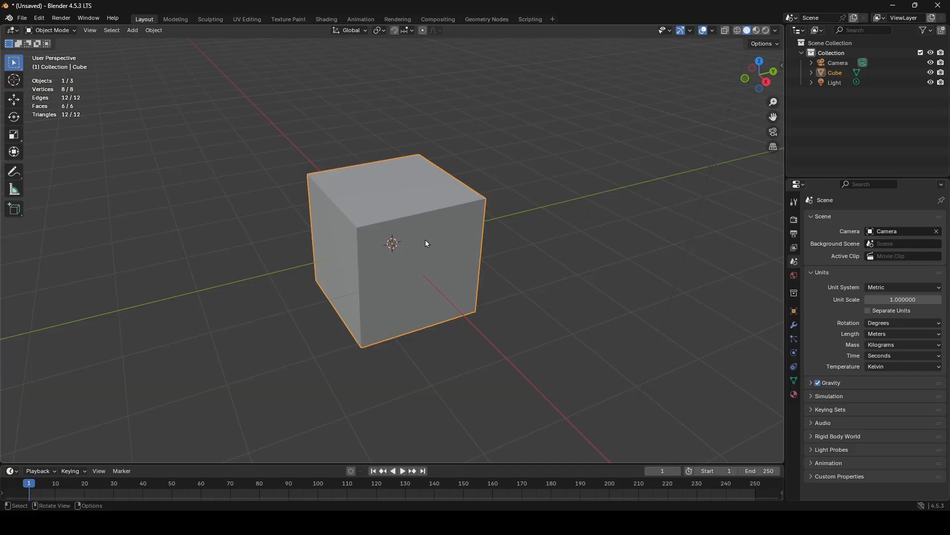
middle_click_drag(426, 243, 480, 241)
key("Tab")
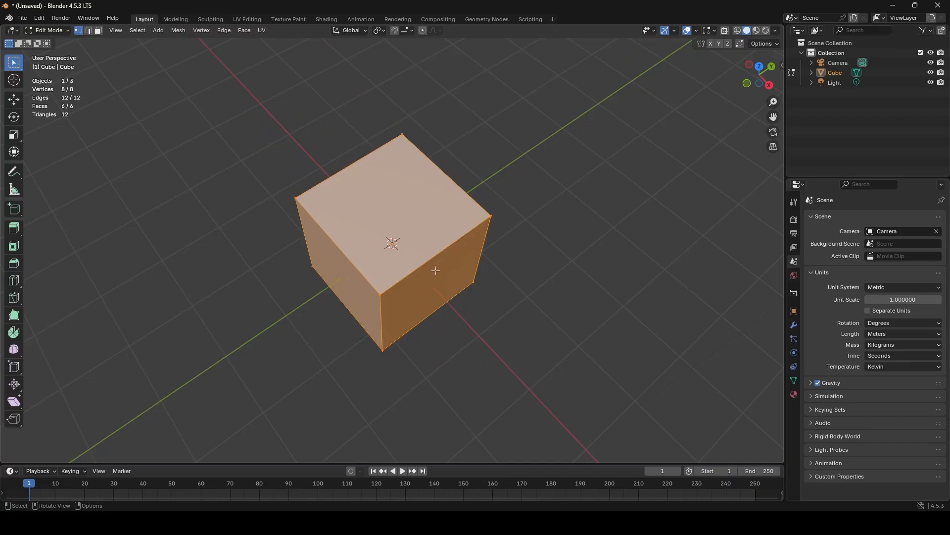
- Triangulate all the cube's faces, clear the selection and inspect the diagonal edges from several sides
key("ctrl")
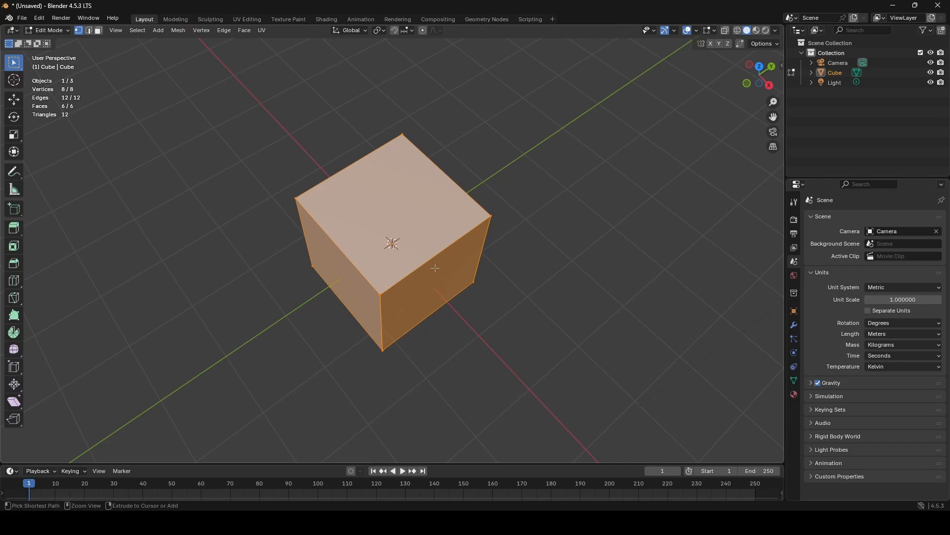
key("ctrl+t")
scroll(500, 245, "up", 4)
left_click(629, 101)
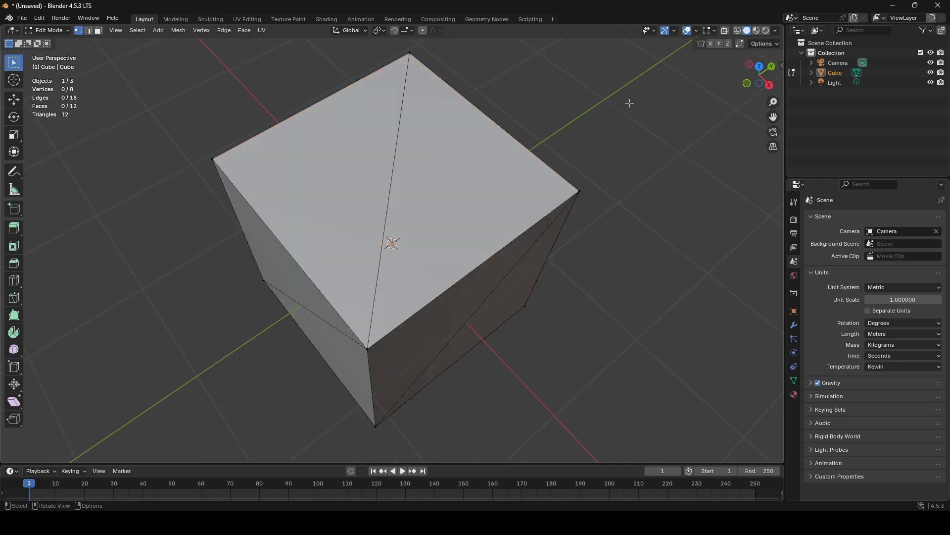
middle_click_drag(629, 101, 464, 216)
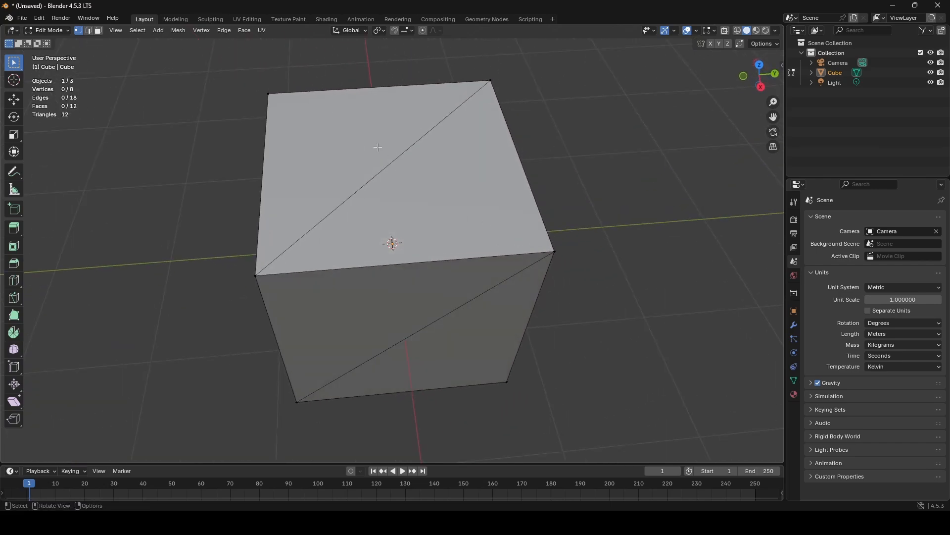
middle_click_drag(472, 290, 537, 240)
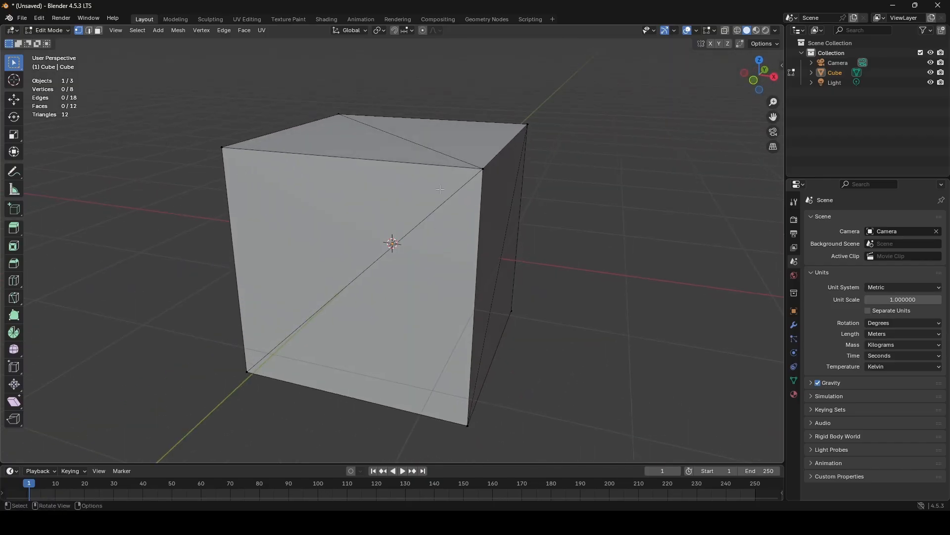
middle_click_drag(69, 124, 452, 218)
- Select the whole mesh, convert its triangles back to quads and clear the selection
key("a")
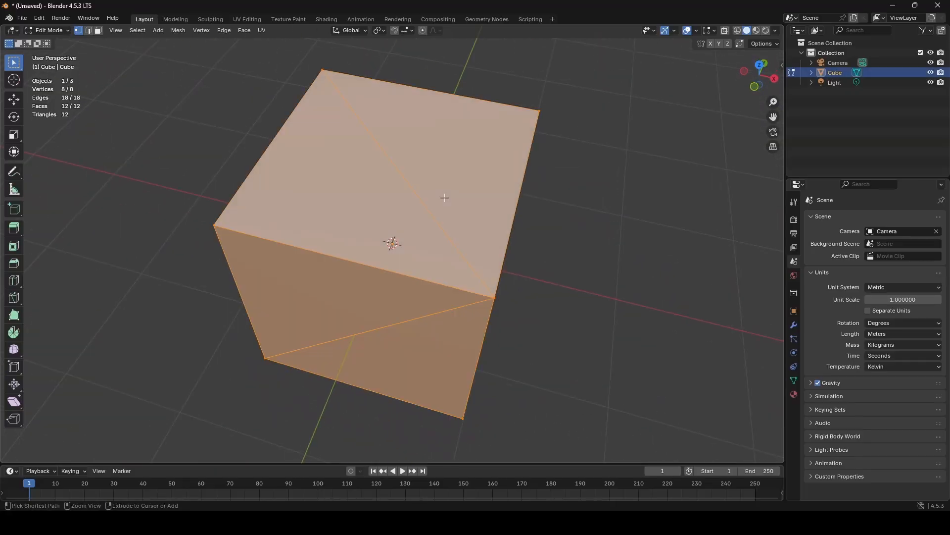
key("alt+j")
key("alt+a")
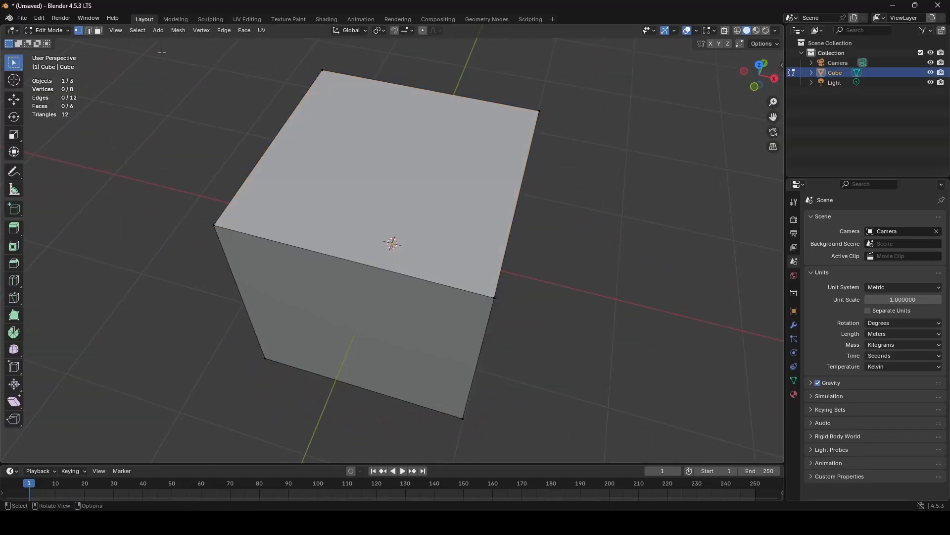
- In face select mode, select the cube's top face and inset it to form a smaller central square with a border
left_click(98, 30)
left_click(377, 160)
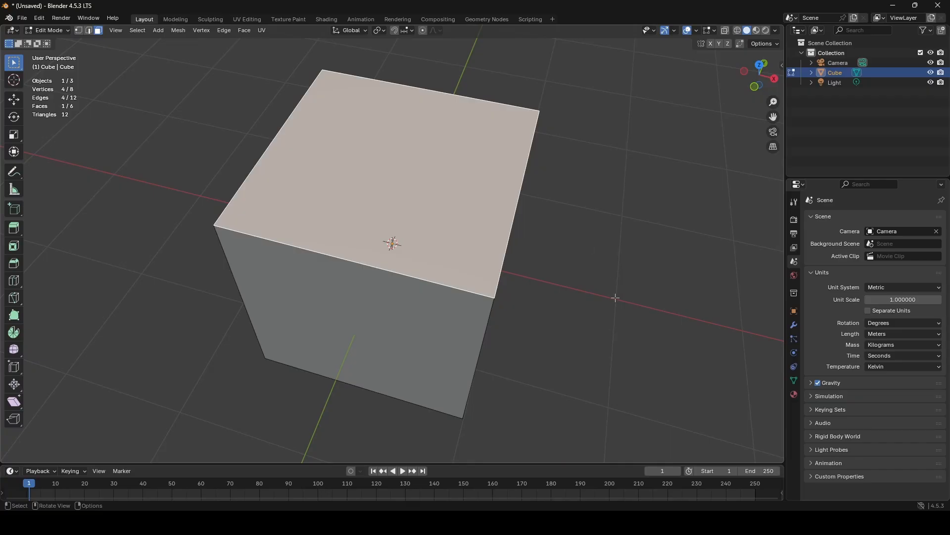
key("ctrl+i")
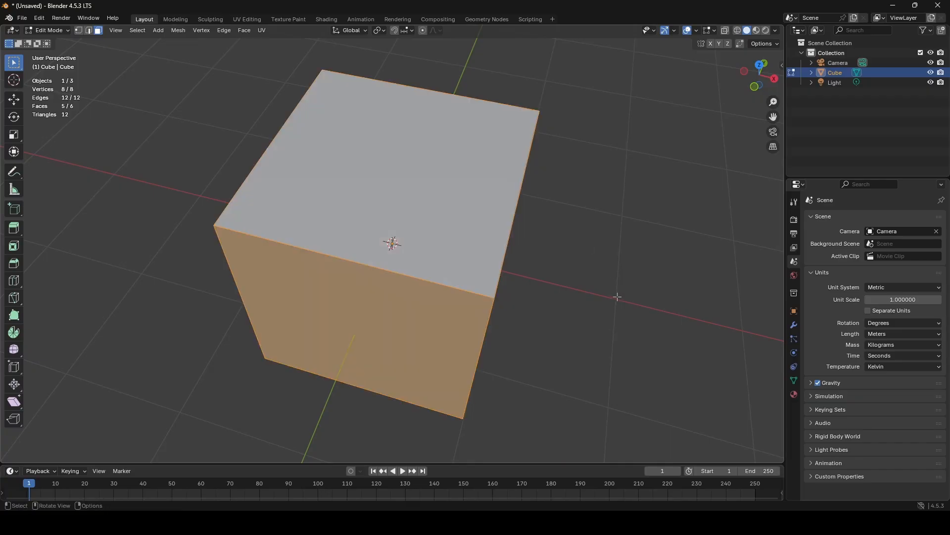
key("ctrl+i")
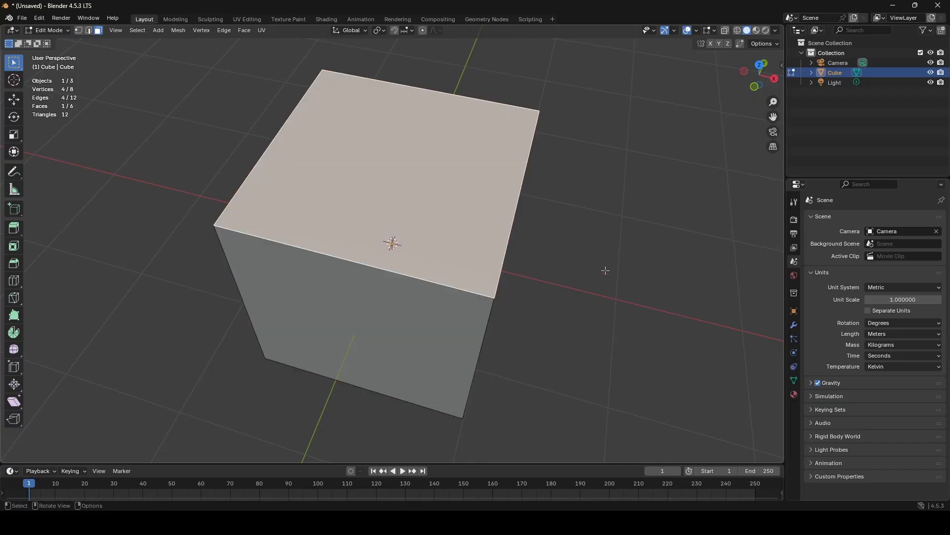
key("i")
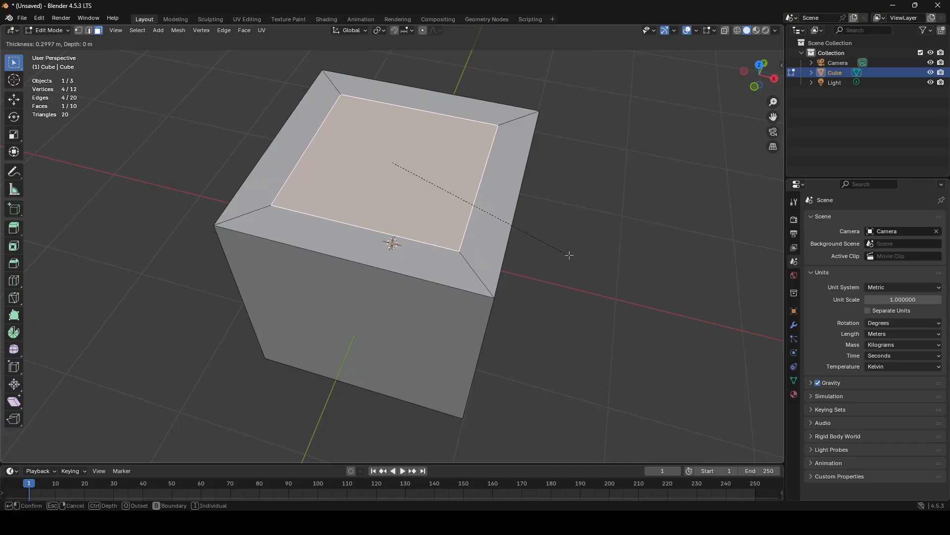
left_click(558, 254)
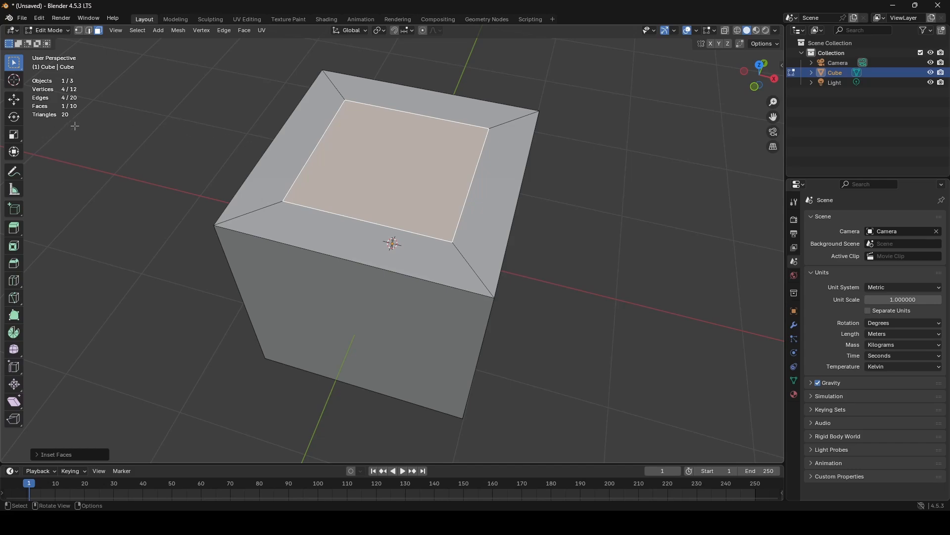
- Select the whole inset cube, triangulate all its faces and clear the selection
middle_click_drag(383, 215, 360, 220)
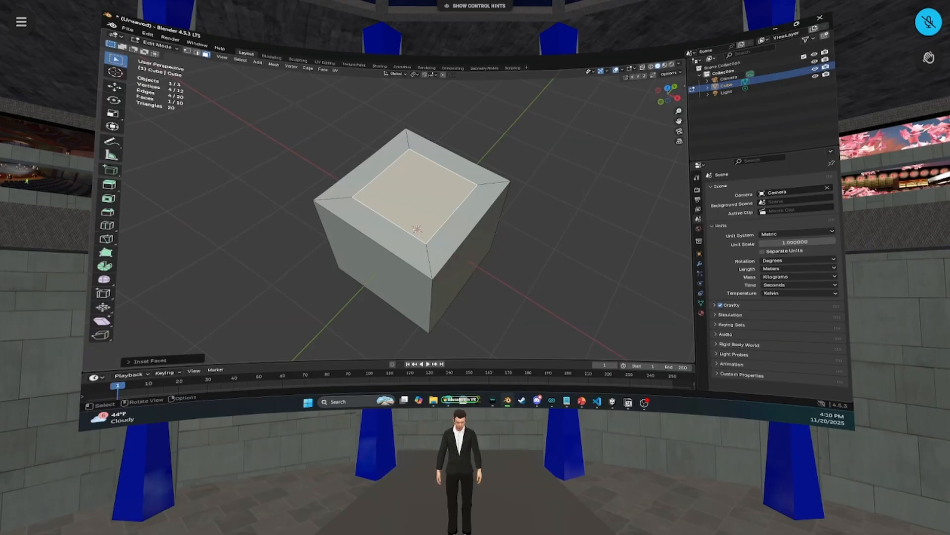
scroll(416, 217, "down", 1)
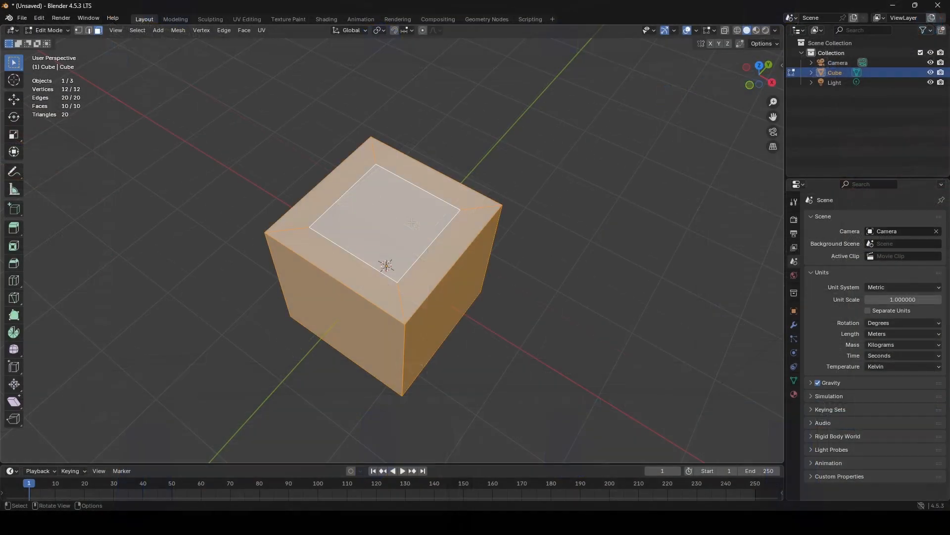
key("ctrl+t")
left_click(532, 168)
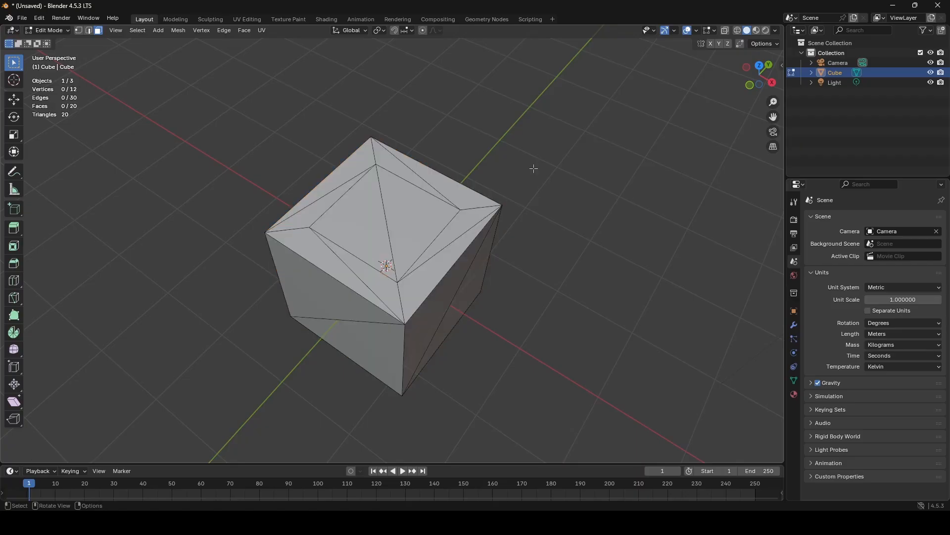
scroll(538, 203, "up", 4)
middle_click_drag(537, 203, 516, 202)
- Select the triangles on the cube's top one at a time to examine how the inset face is divided
left_click(399, 180)
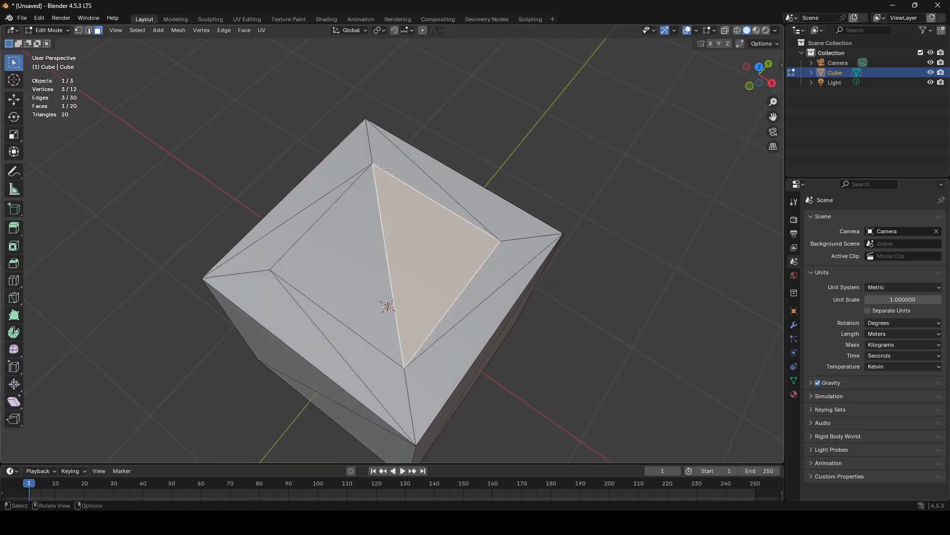
left_click(356, 162)
left_click(464, 182)
left_click(406, 171)
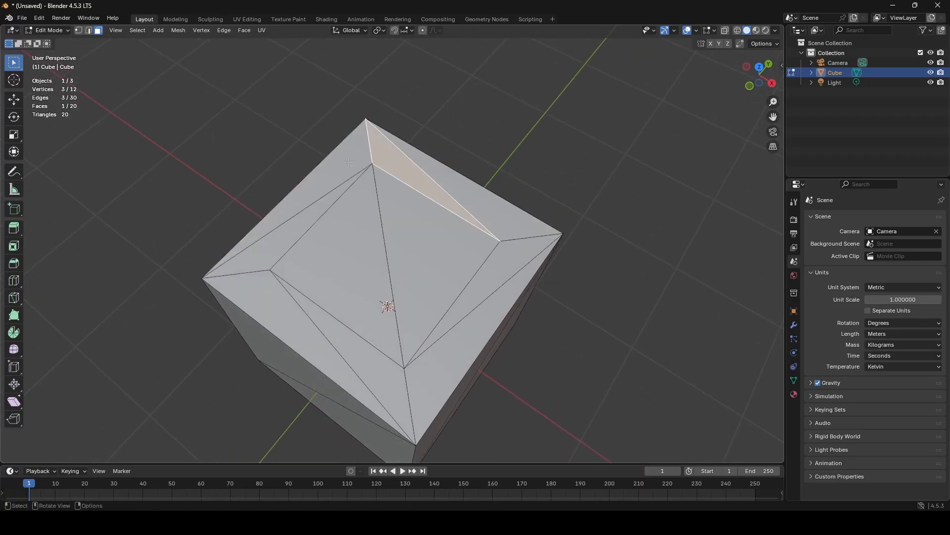
left_click(317, 198)
left_click(290, 302)
left_click(349, 344)
left_click(438, 363)
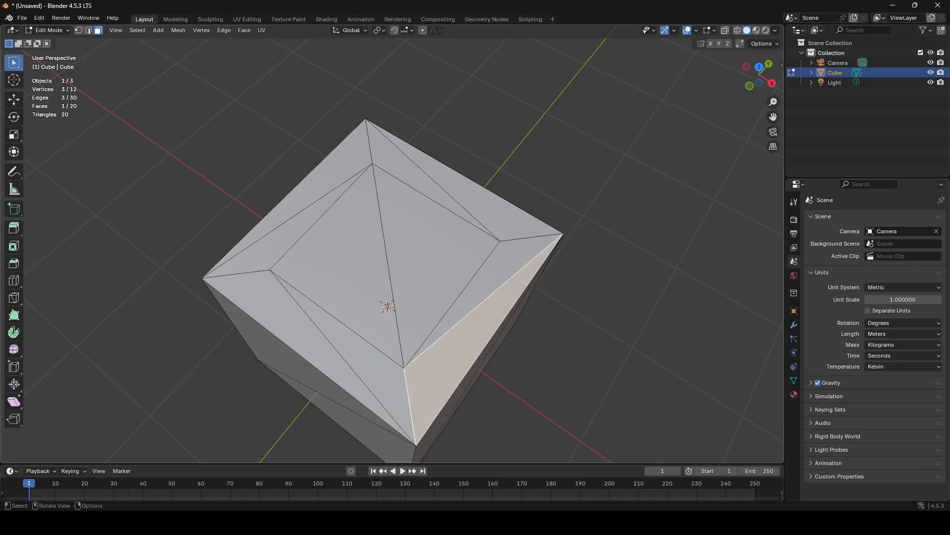
left_click(491, 277)
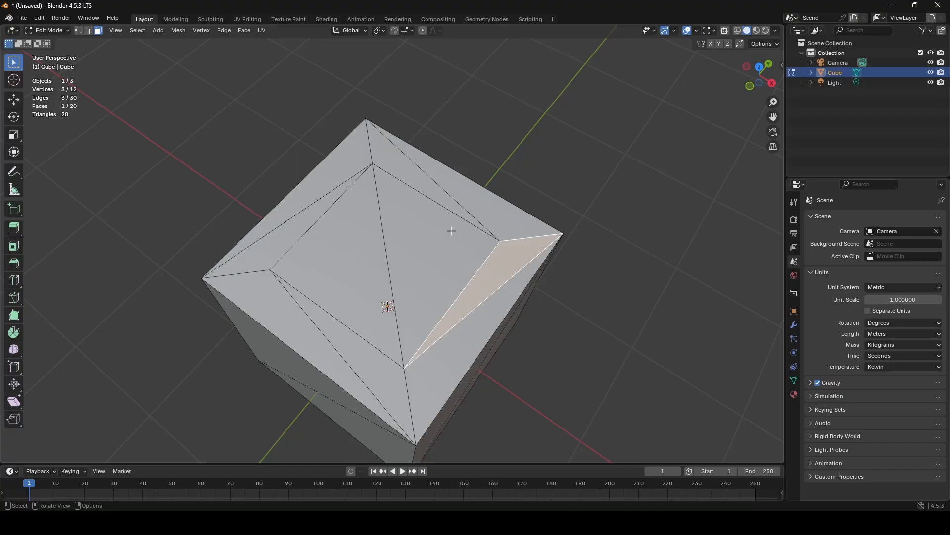
- Undo the triangle selections and the triangulation of the inset cube, and deselect everything
key("ctrl+z")
key("ctrl+z")
key("ctrl+z")
key("ctrl+z")
key("ctrl+z")
key("ctrl+z")
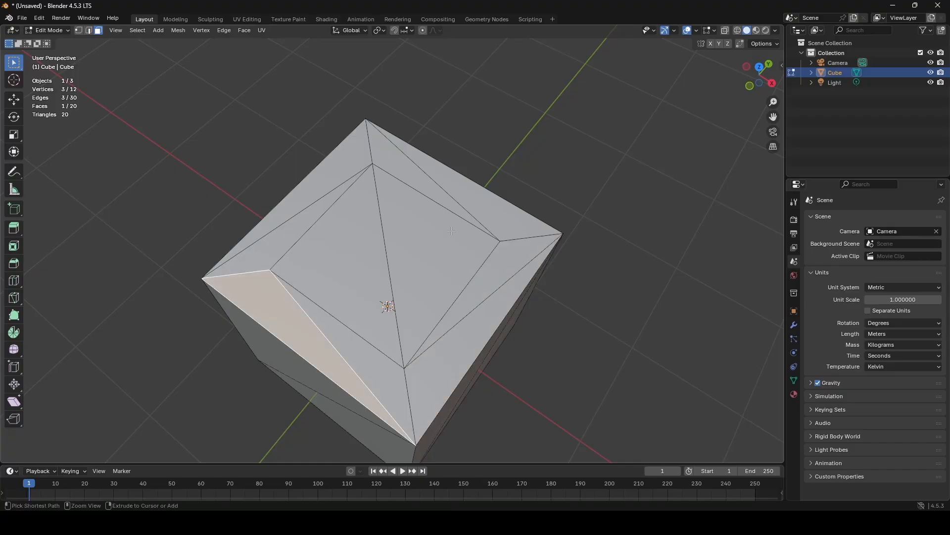
key("ctrl+z")
key("ctrl+z")
key("ctrl+z")
key("ctrl+z")
key("ctrl+z")
key("ctrl+z")
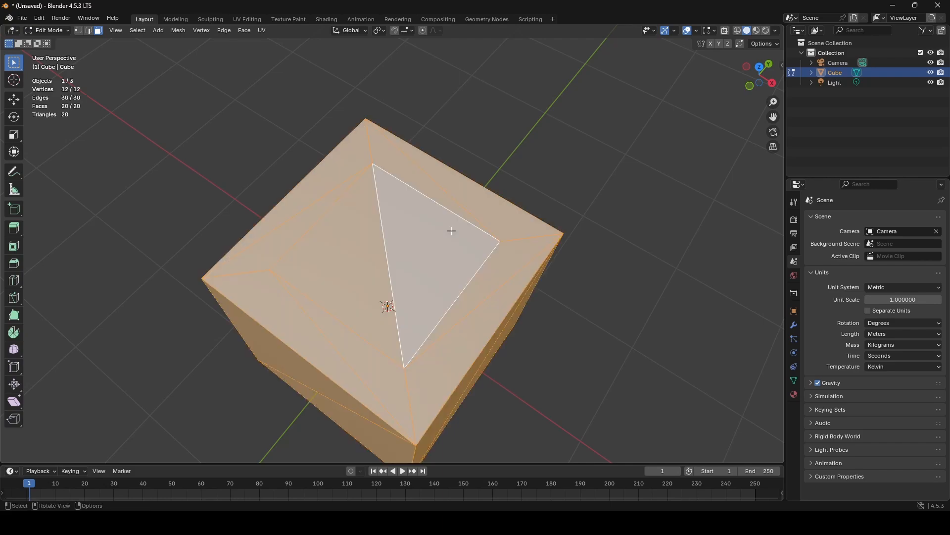
key("ctrl+z")
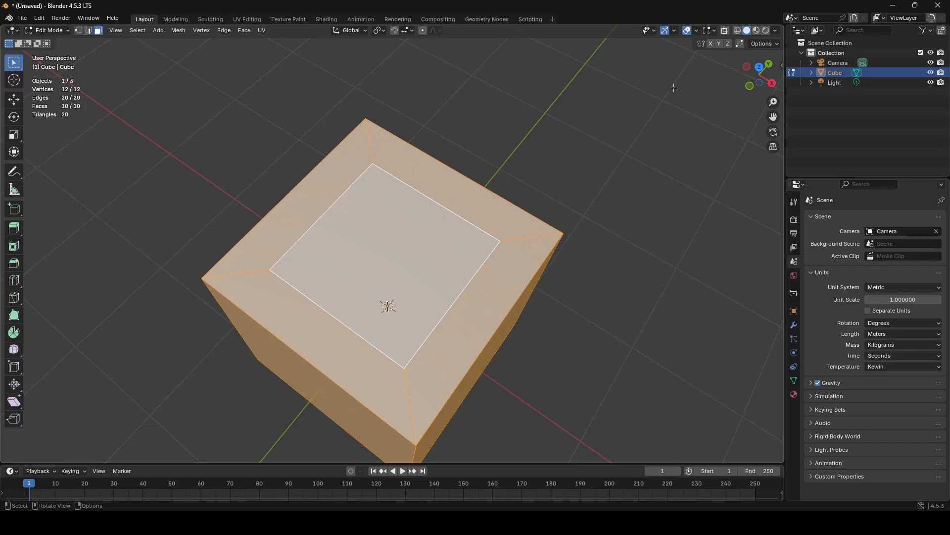
left_click(647, 358)
middle_click_drag(647, 358, 578, 320)
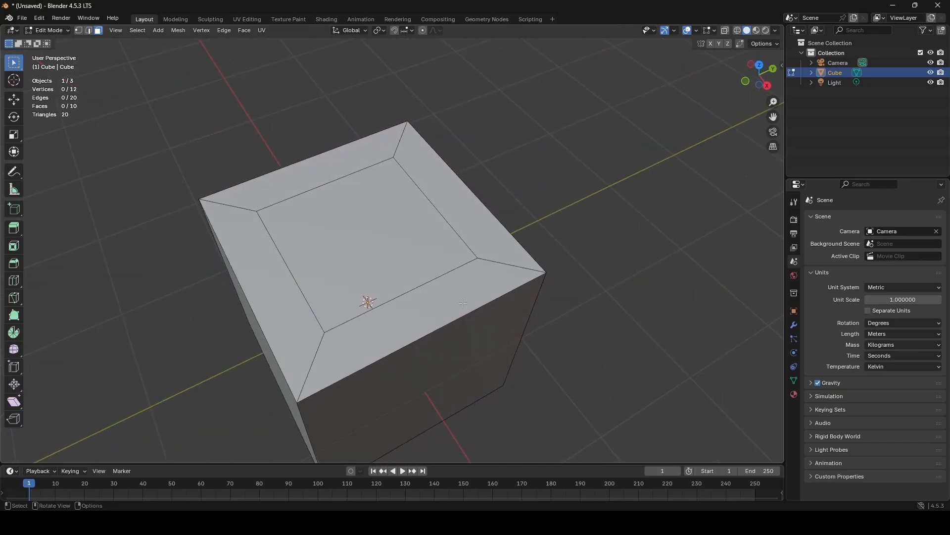
- Turn on proportional editing and switch the inset cube to vertex selection
left_click(371, 229)
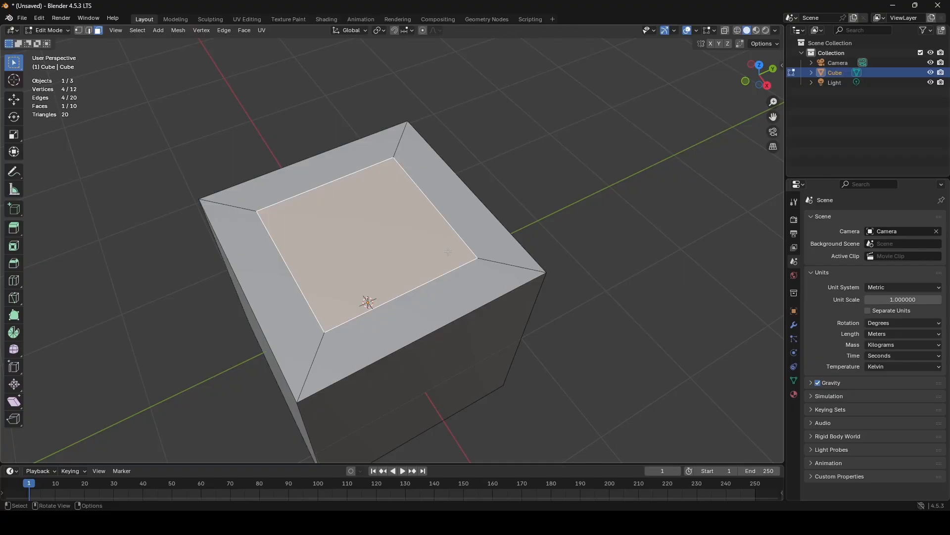
middle_click_drag(350, 277, 301, 52)
key("o")
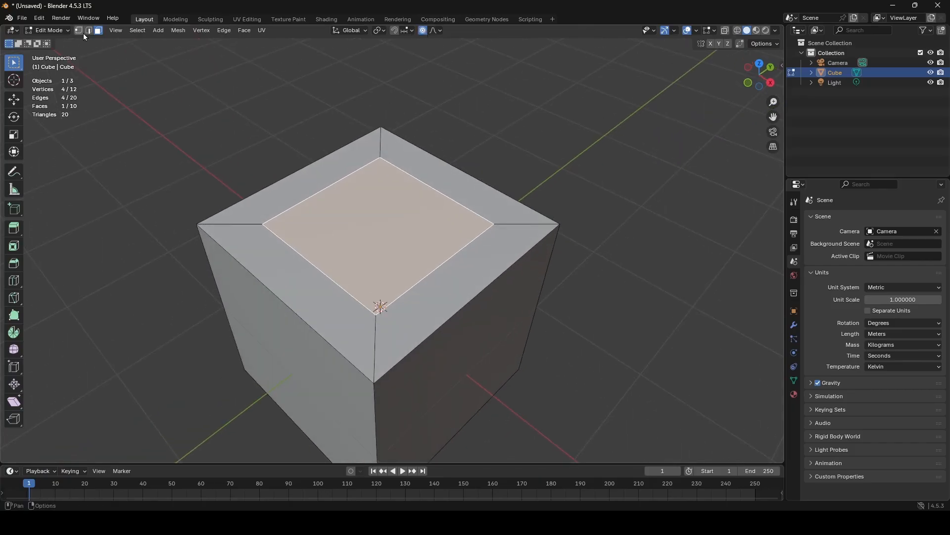
key("1")
left_click_drag(552, 210, 588, 266)
- Move one of the cube's top corner vertices down and inward, and view the deformed cube in Object Mode
left_click(18, 103)
middle_click_drag(460, 258, 549, 195)
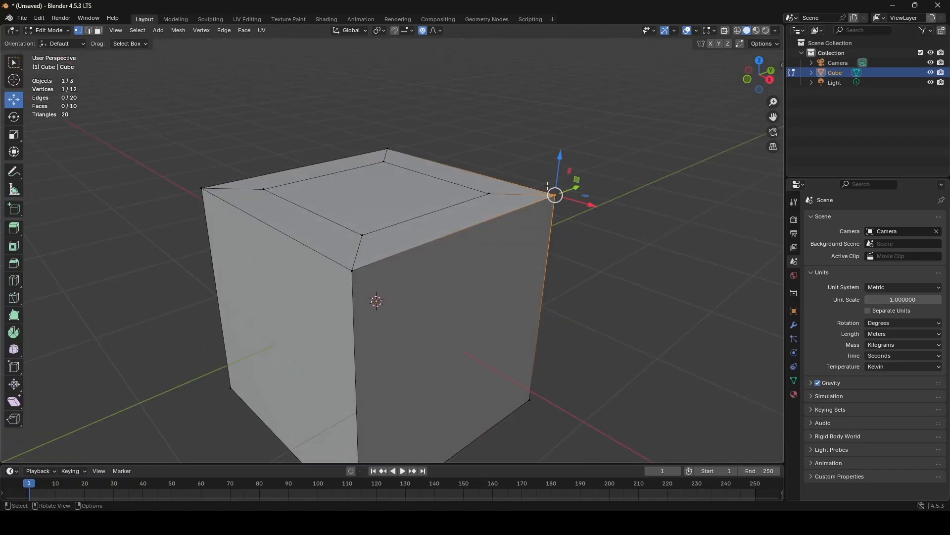
left_click_drag(556, 194, 489, 318)
scroll(534, 282, "down", 3)
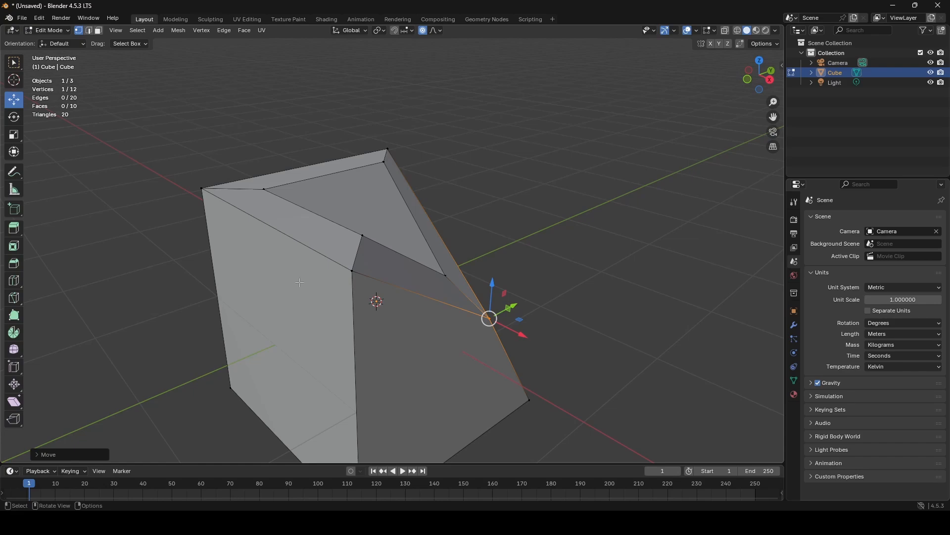
key("Tab")
middle_click_drag(640, 299, 418, 269)
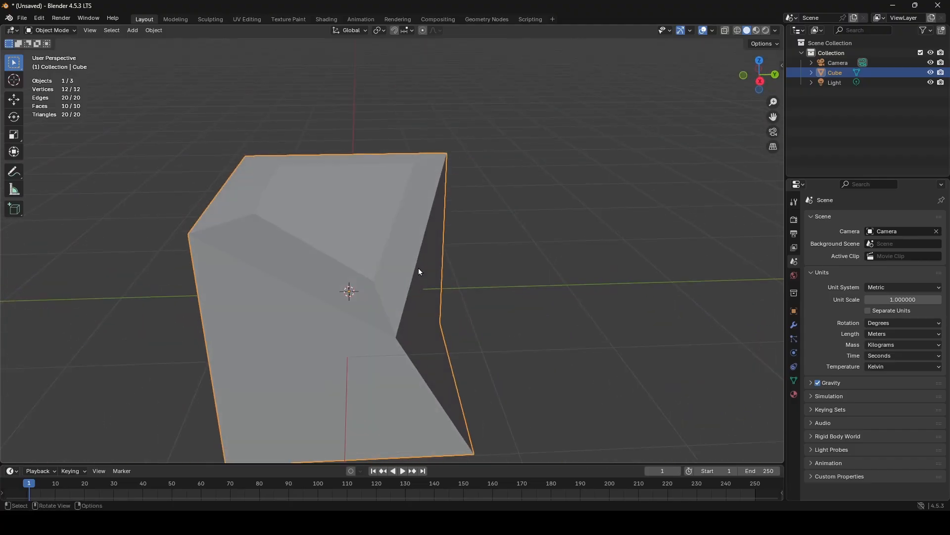
- Triangulate all faces of the deformed cube and inspect the resulting creases in Object Mode
key("Tab")
key("a")
key("ctrl+t")
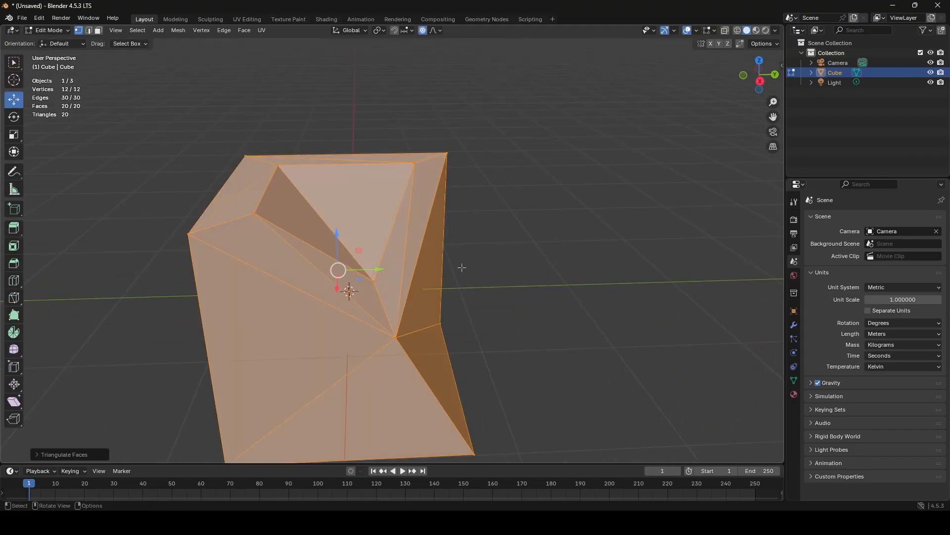
key("Tab")
middle_click_drag(499, 273, 267, 263)
middle_click_drag(448, 352, 342, 293)
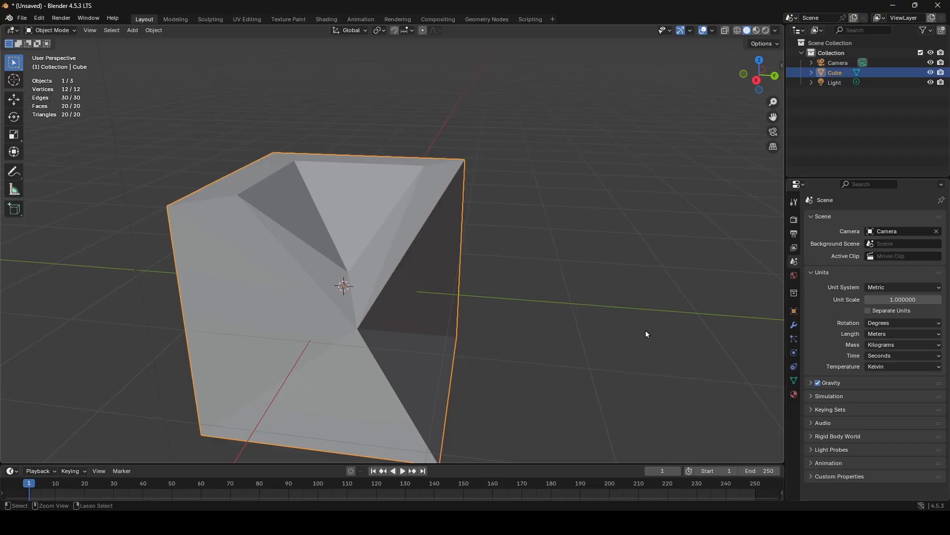
middle_click_drag(566, 301, 530, 282)
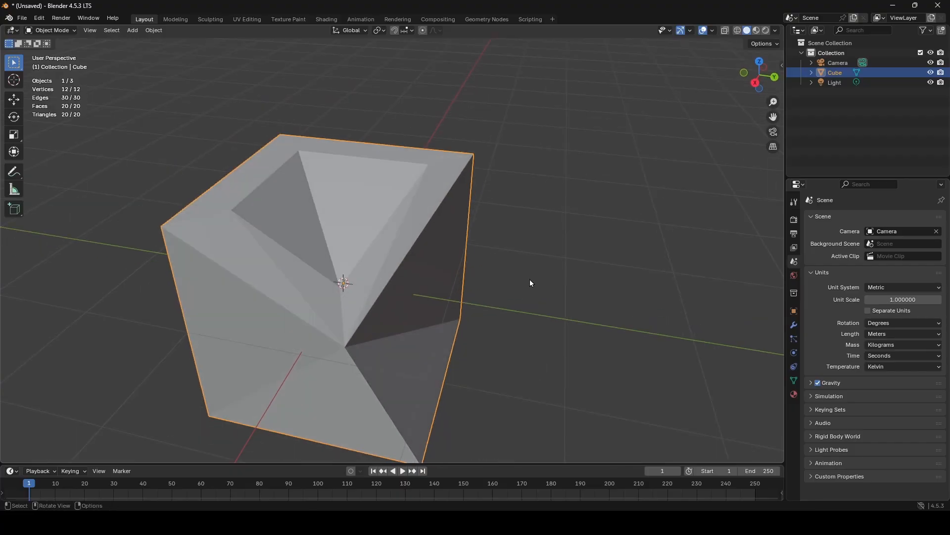
- Convert the deformed cube's triangles back to quads and inspect its shading in Object Mode
key("Tab")
key("alt+j")
key("Tab")
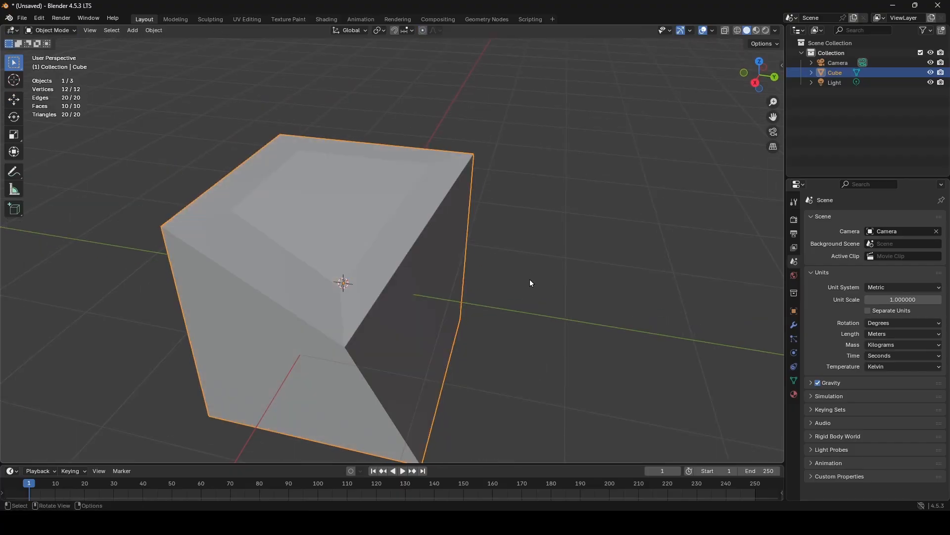
middle_click_drag(531, 283, 339, 180)
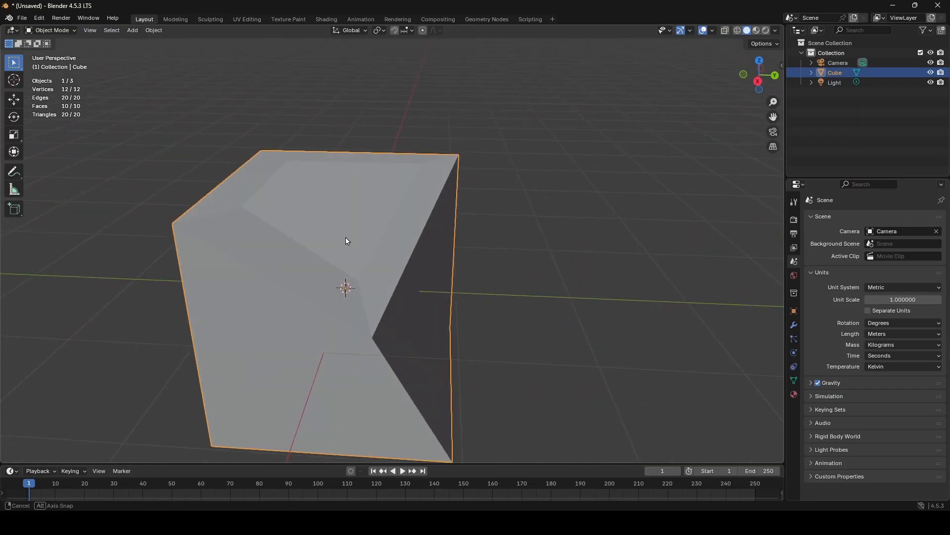
middle_click_drag(347, 241, 328, 234)
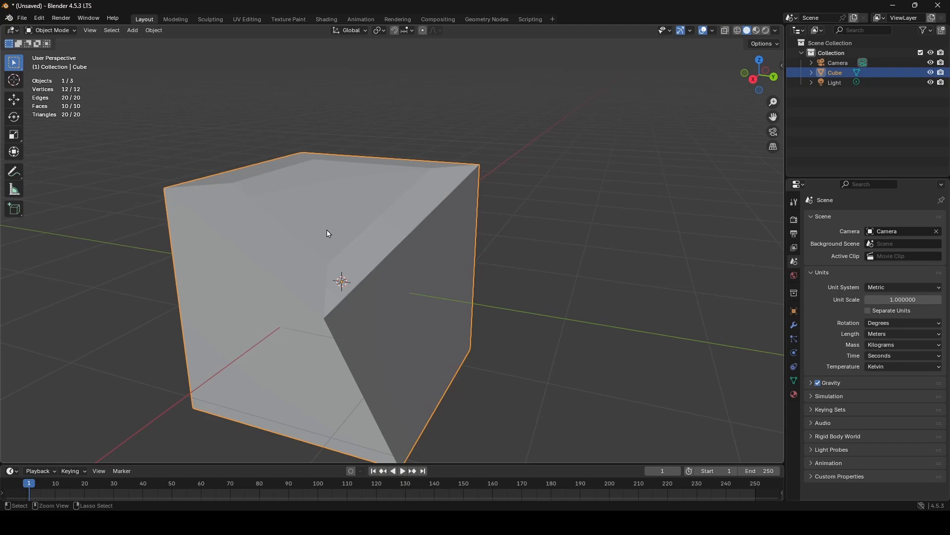
- Triangulate the deformed cube's quads again and examine its dented corner from above in Object Mode
key("Tab")
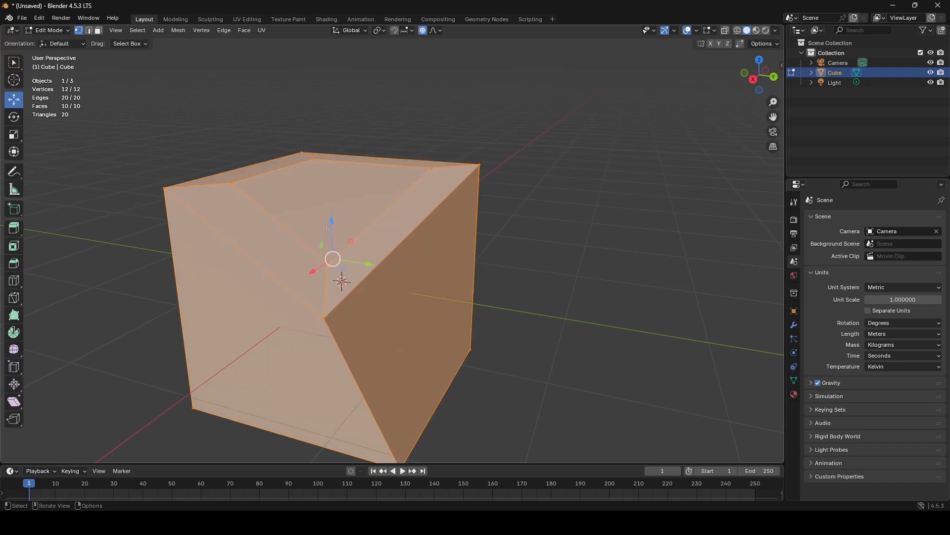
key("ctrl+t")
key("Tab")
middle_click_drag(451, 271, 517, 287)
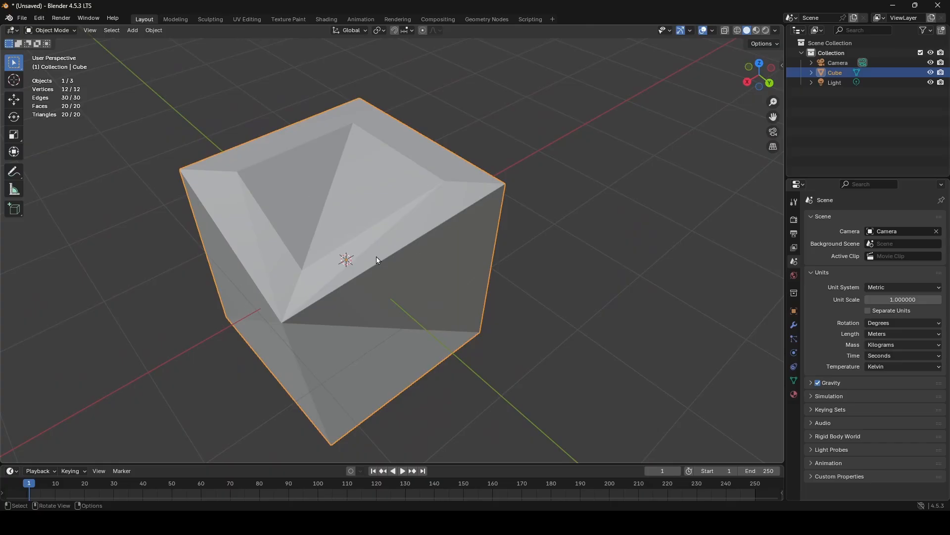
- Undo the triangulations, the quad conversion and the corner vertex move, back to the undeformed inset cube in Object Mode
key("ctrl+z")
key("ctrl+z")
key("ctrl+z")
key("ctrl+z")
key("ctrl+z")
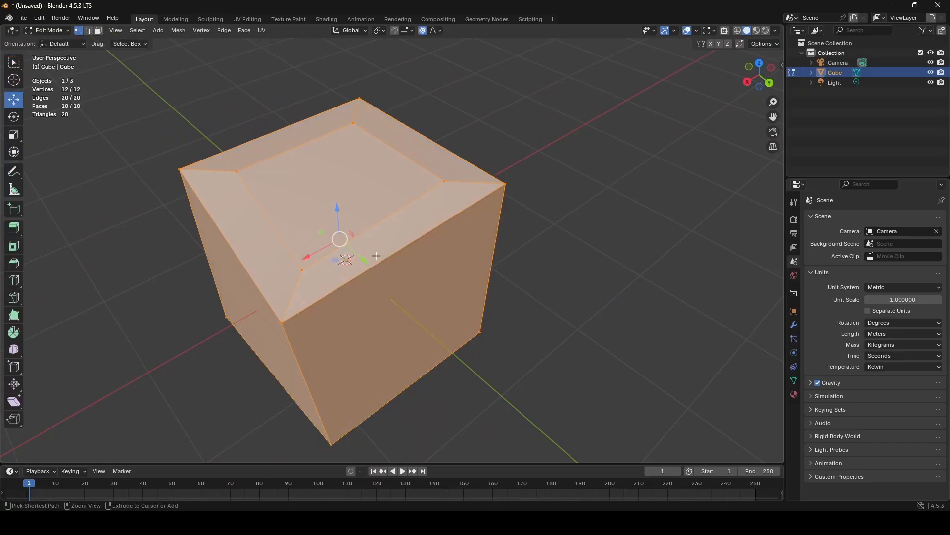
key("ctrl+z")
key("ctrl+z")
key("ctrl+z")
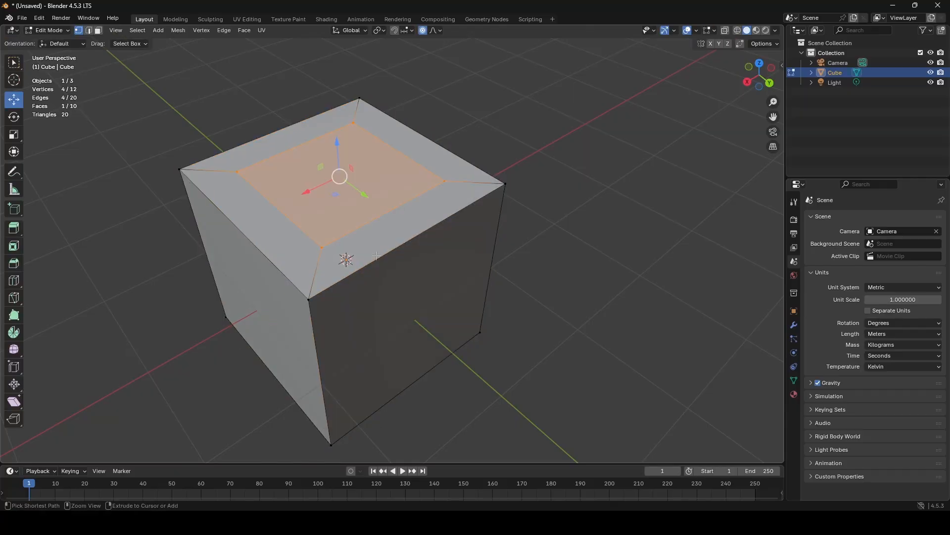
key("ctrl+z")
middle_click_drag(391, 211, 461, 193)
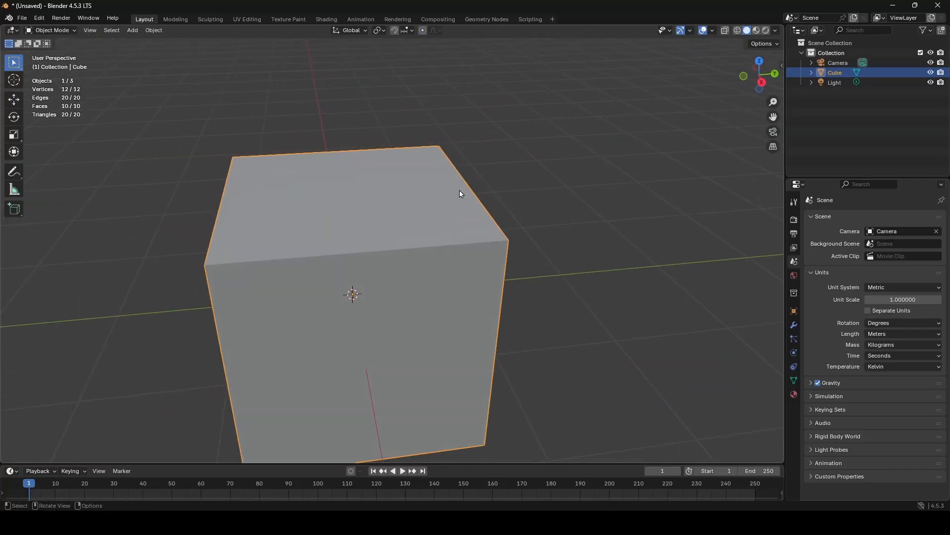
scroll(456, 210, "down", 2)
middle_click_drag(352, 178, 285, 165)
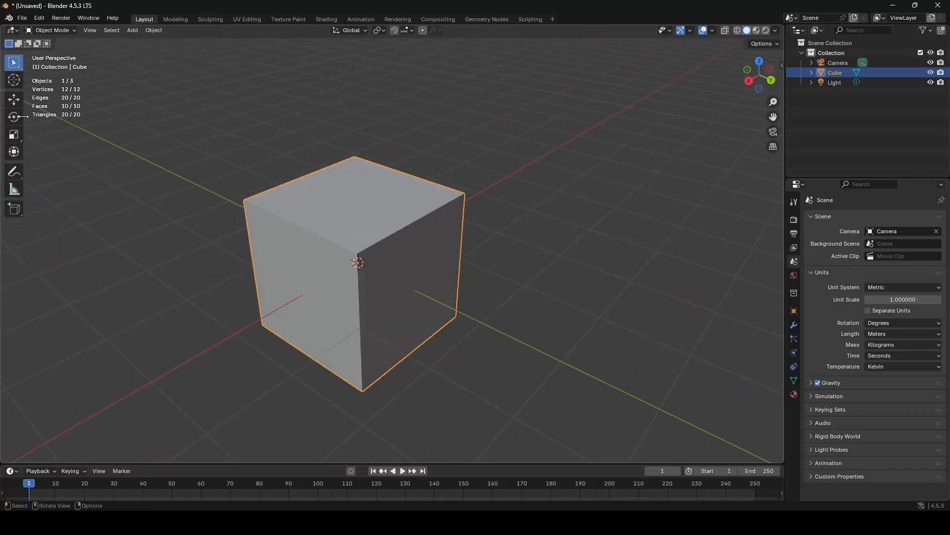
- Undo the inset on the cube's top face and return to Object Mode
key("ctrl+z")
key("ctrl+z")
key("ctrl+z")
key("ctrl+z")
key("ctrl+z")
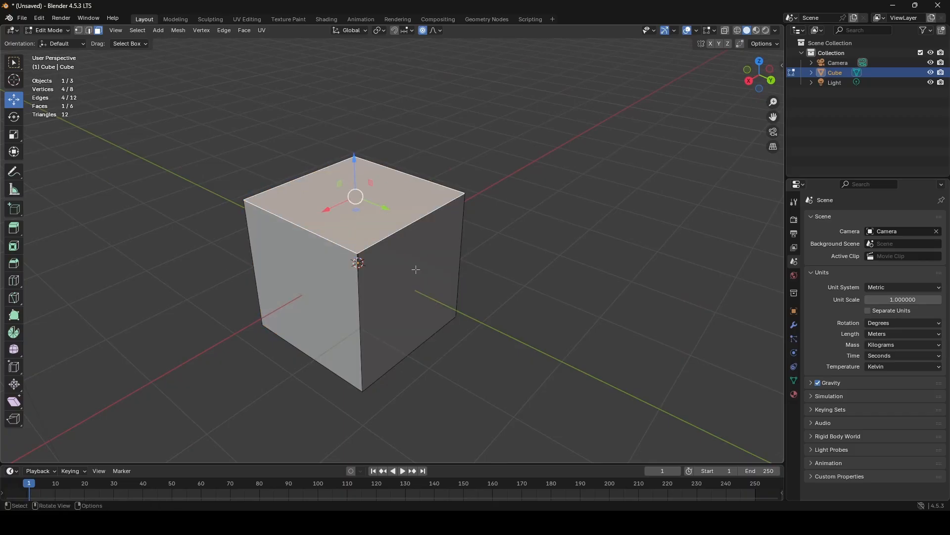
key("Tab")
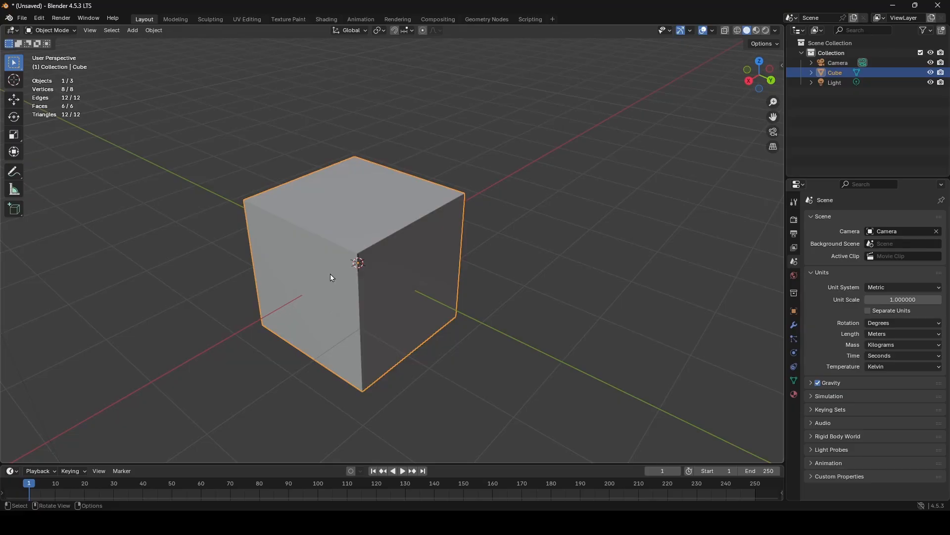
middle_click_drag(331, 276, 409, 207)
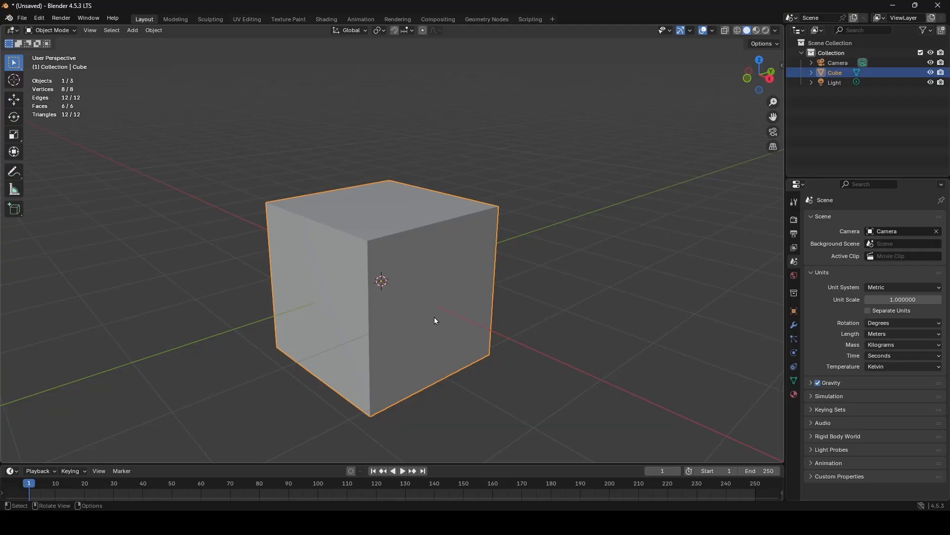
middle_click_drag(404, 271, 407, 278)
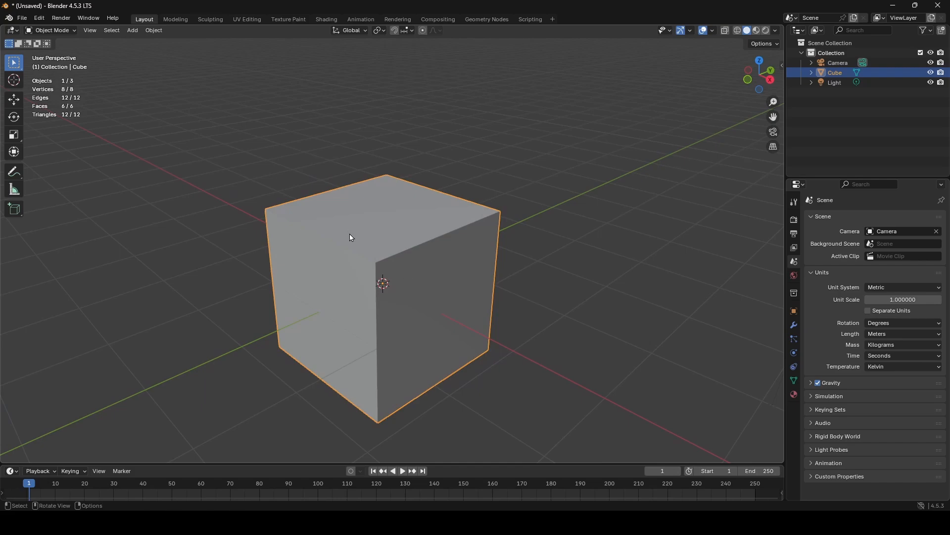
middle_click_drag(399, 223, 394, 226)
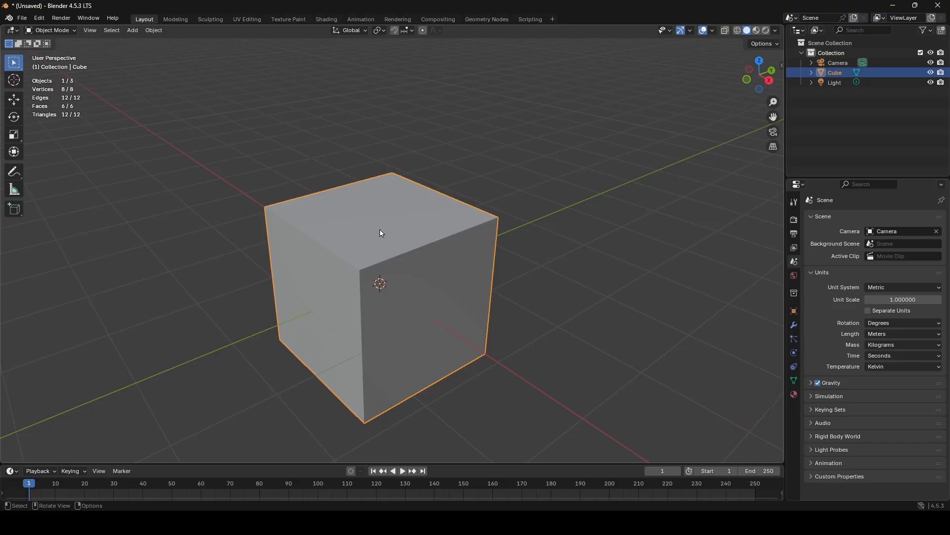
- Open the cube's material properties and, in Edit Mode, add two more material slots
left_click(794, 395)
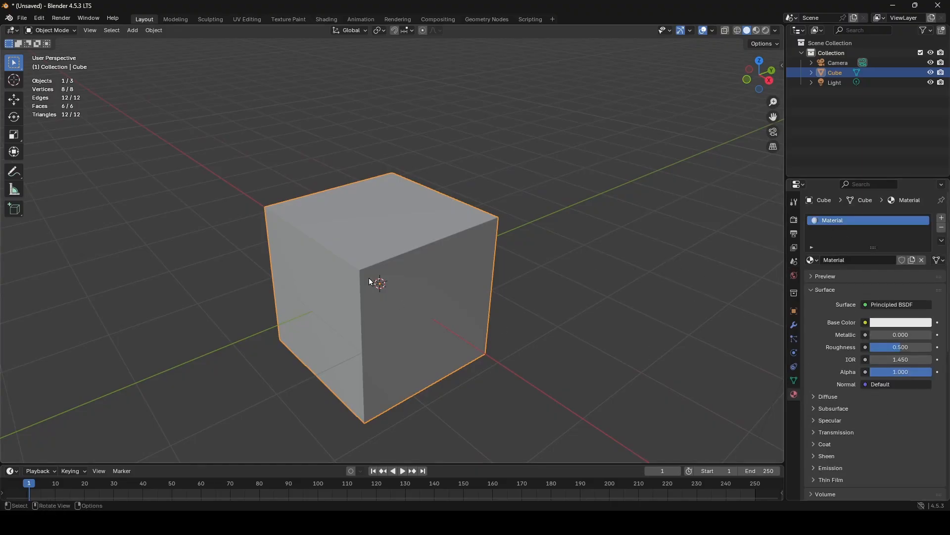
mouse_move(370, 281)
middle_mouse_down()
mouse_move(397, 263)
mouse_move(367, 276)
mouse_move(371, 268)
middle_mouse_up()
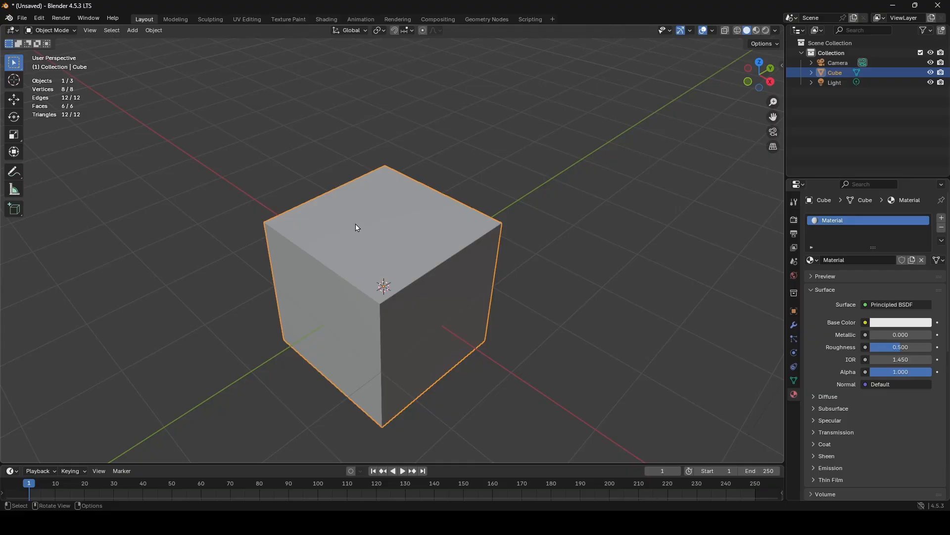
middle_click_drag(356, 226, 360, 216)
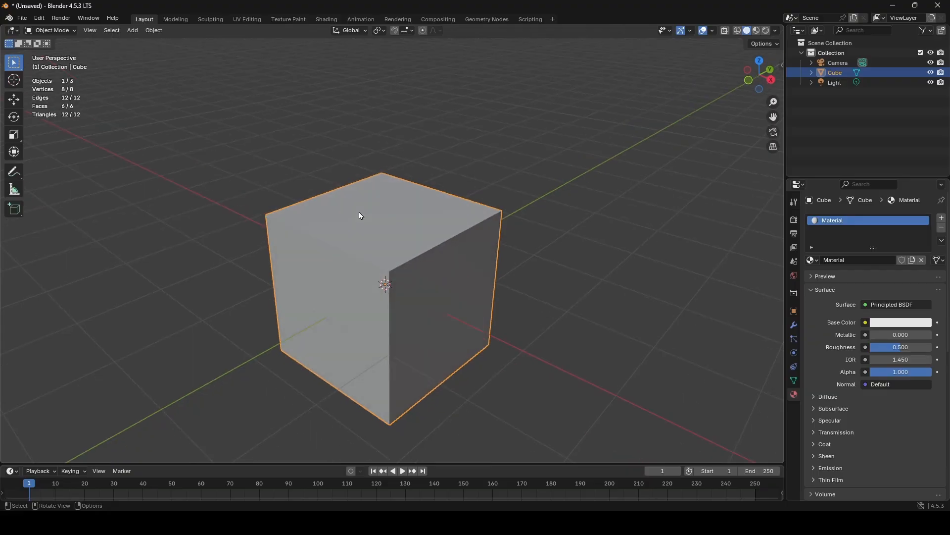
key("Tab")
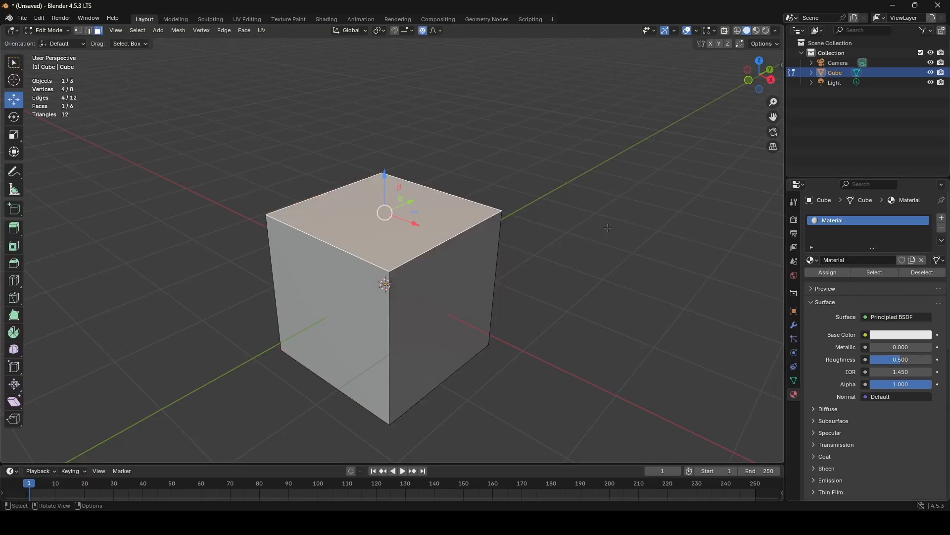
left_click(942, 218)
left_click(942, 218)
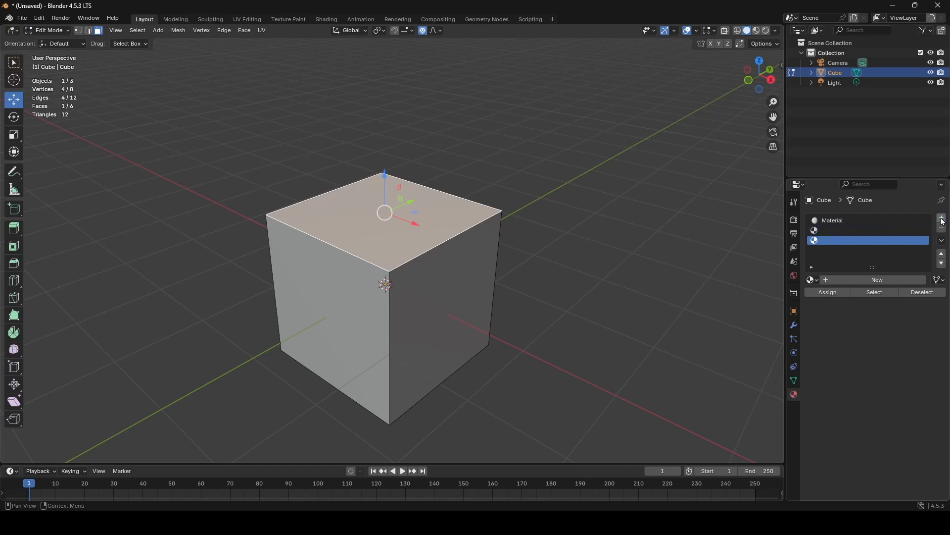
- Create a new material in each of the cube's two empty material slots
left_click(904, 229)
left_click(874, 279)
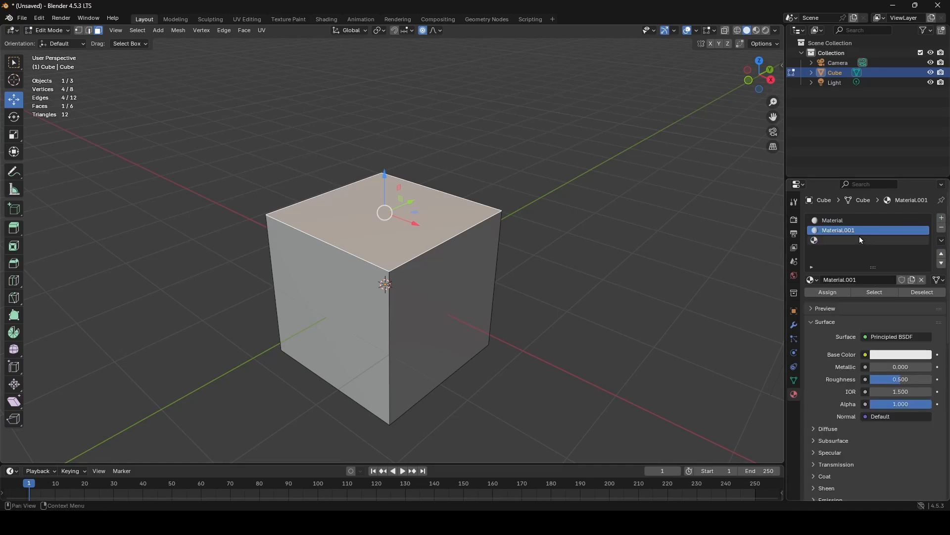
left_click(861, 240)
left_click(862, 278)
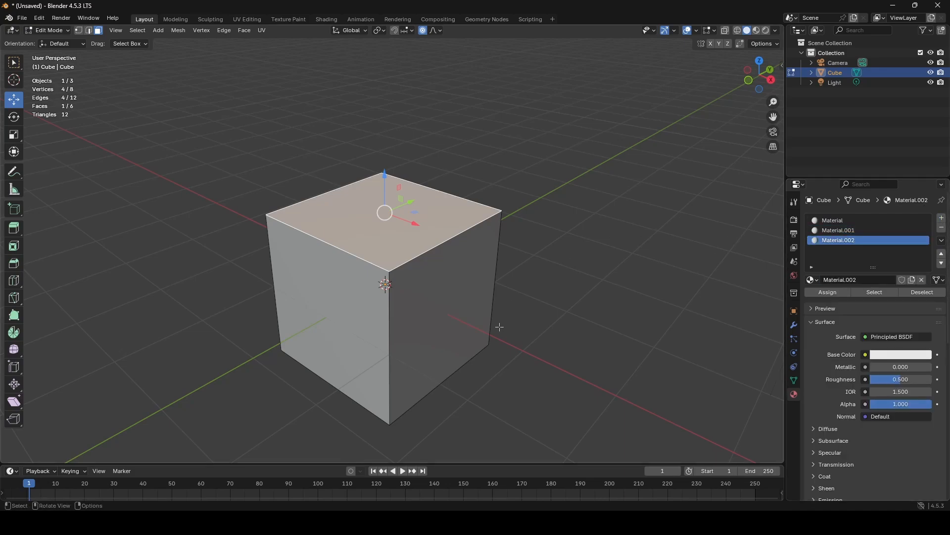
- Rename the material in the cube's first slot as grass
double_click(855, 220)
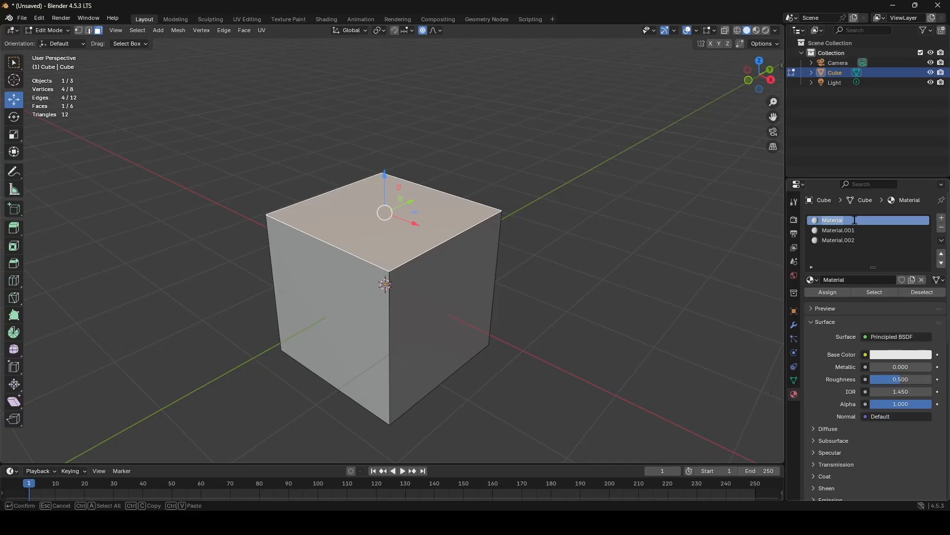
type("grass")
key("Return")
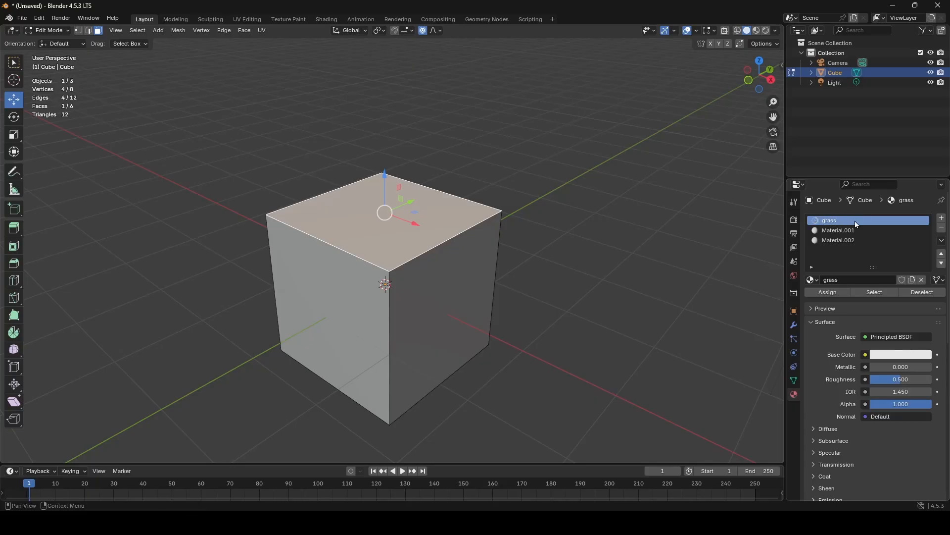
- Rename the material in the cube's second slot as brick wall
double_click(847, 229)
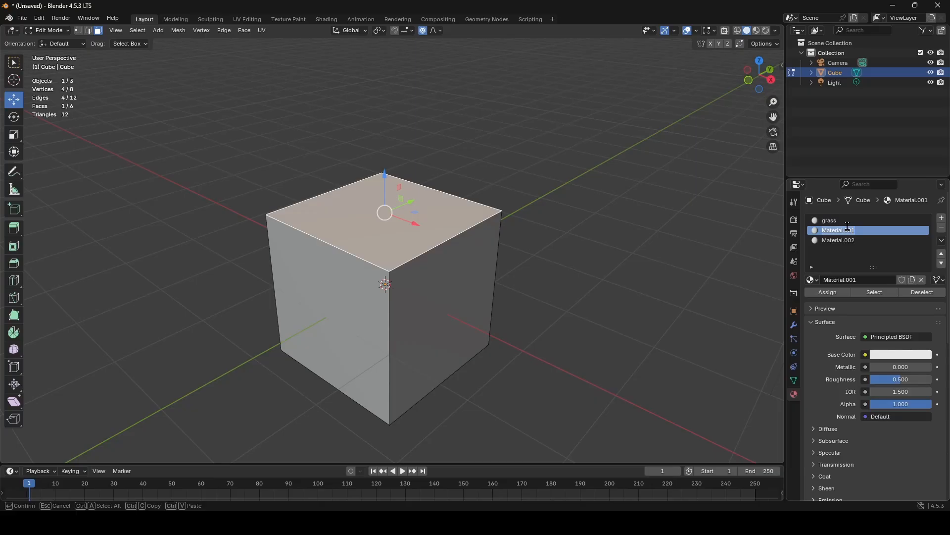
type("brick wall")
- Rename the material in the cube's third slot as brick ground and make that slot active
double_click(843, 240)
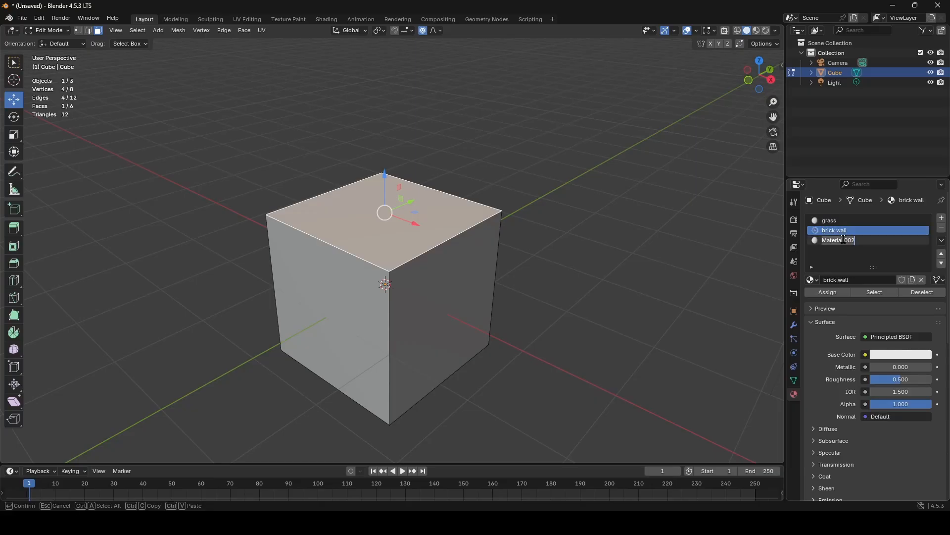
type("brick ground")
key("Return")
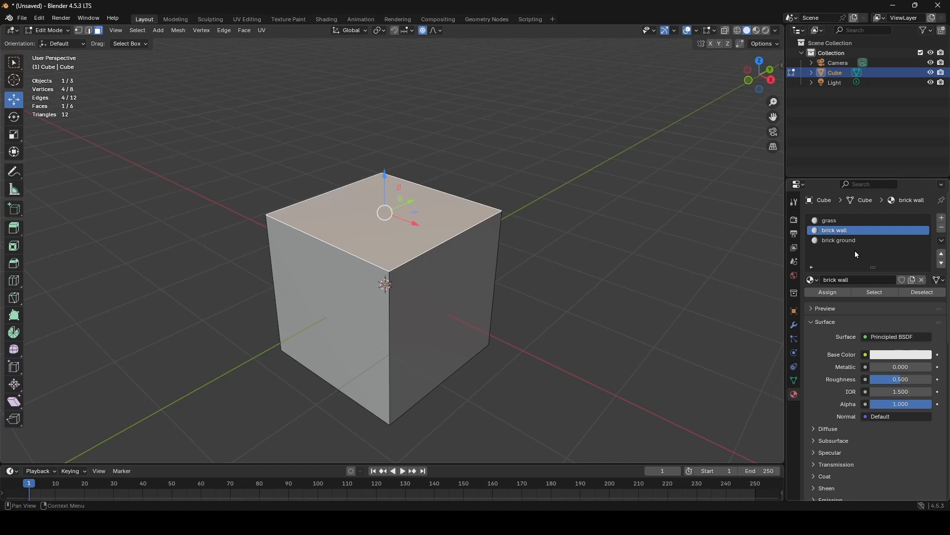
left_click(836, 241)
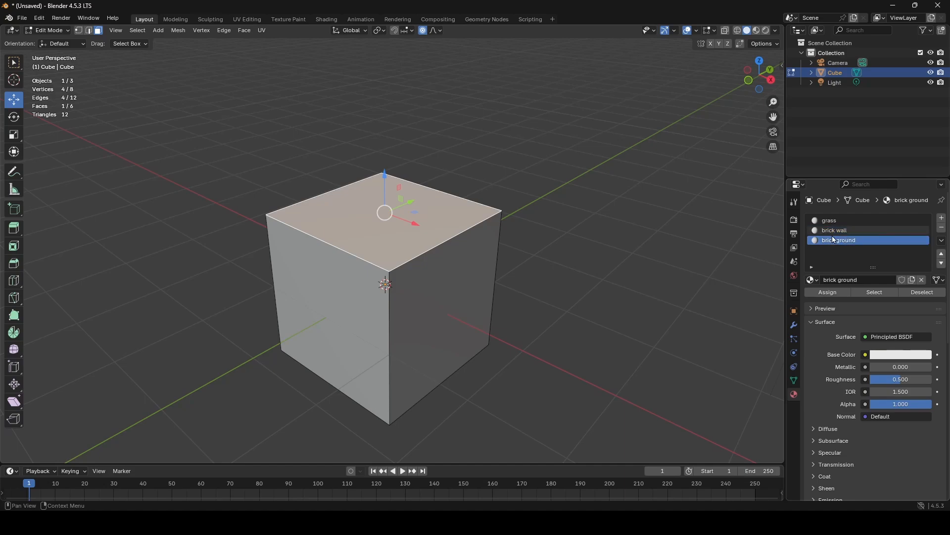
left_click(813, 280)
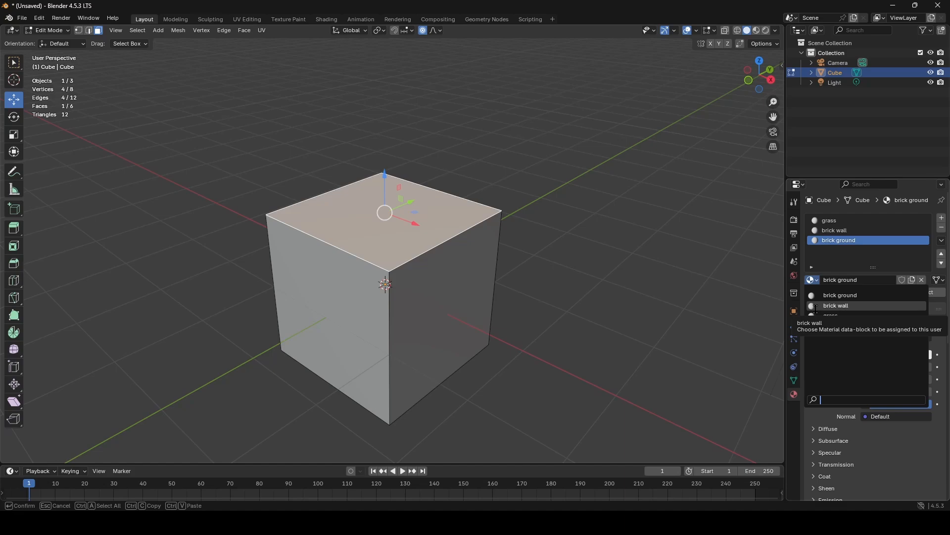
left_click(813, 112)
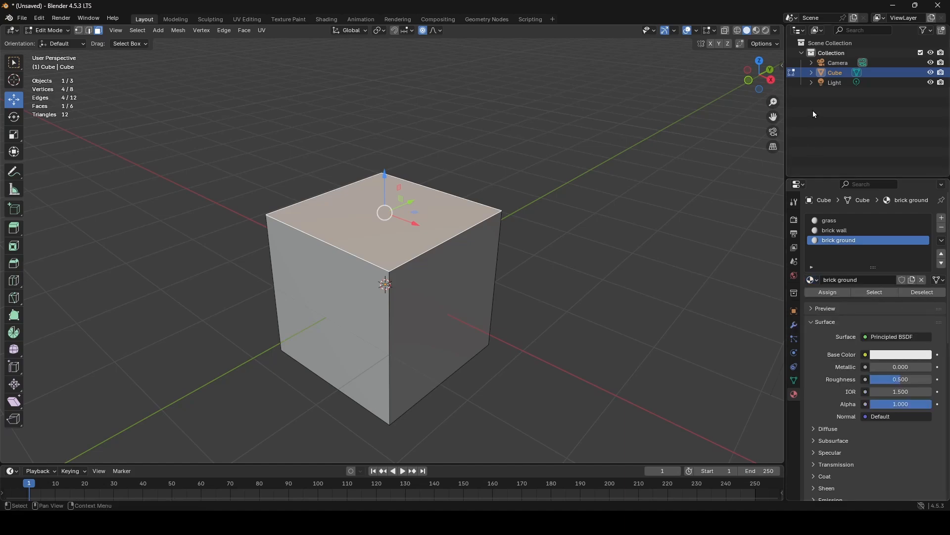
mouse_move(376, 221)
middle_mouse_down()
mouse_move(338, 216)
mouse_move(386, 212)
middle_mouse_up()
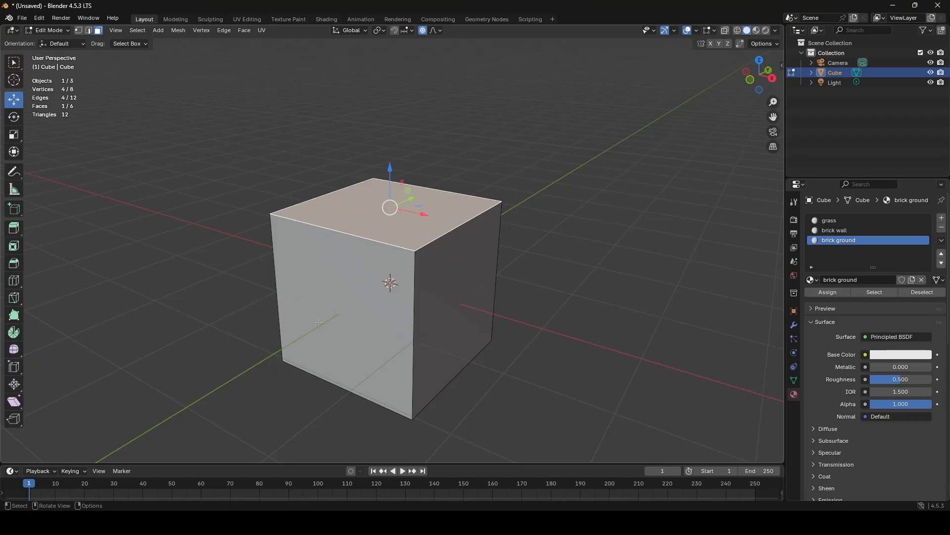
- Rename the cube object as "Cube 3 textuers" in the scene collection
double_click(833, 74)
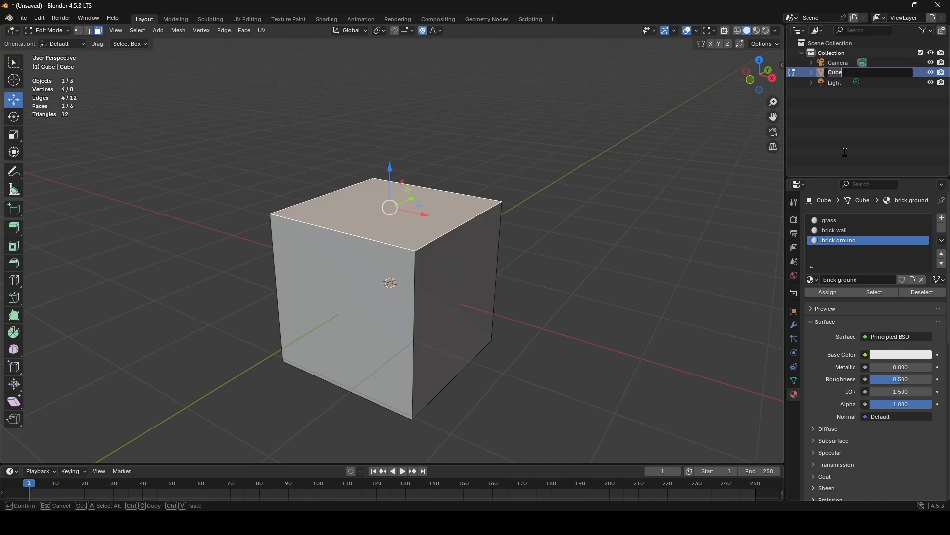
key("Right")
type("3 textuers")
key("Return")
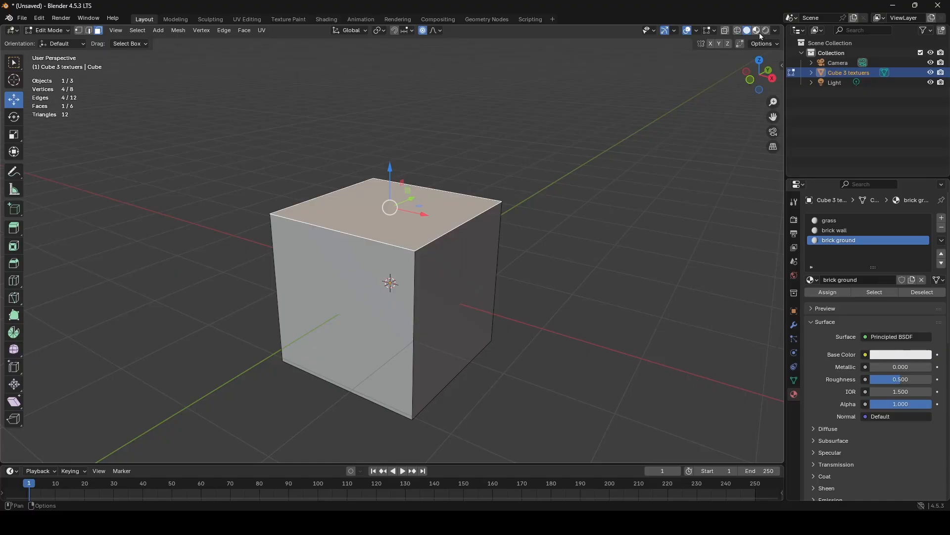
- View the cube in Wireframe shading, leave Edit Mode, and view it in Solid shading
left_click(737, 30)
mouse_move(584, 114)
middle_mouse_down()
mouse_move(483, 172)
mouse_move(522, 178)
mouse_move(558, 199)
mouse_move(526, 246)
mouse_move(640, 220)
mouse_move(706, 224)
mouse_move(462, 211)
mouse_move(423, 237)
mouse_move(459, 173)
middle_mouse_up()
key("Tab")
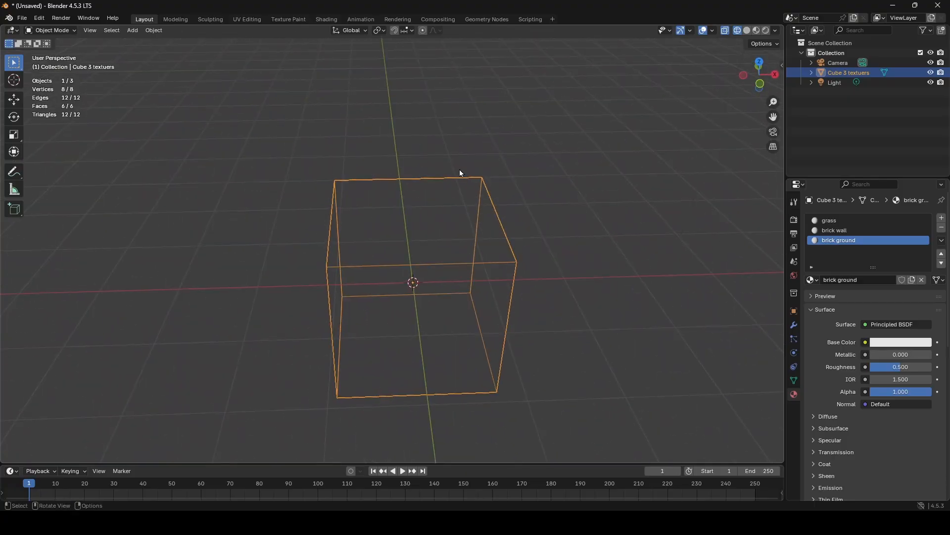
left_click(746, 31)
middle_click_drag(524, 277, 494, 278)
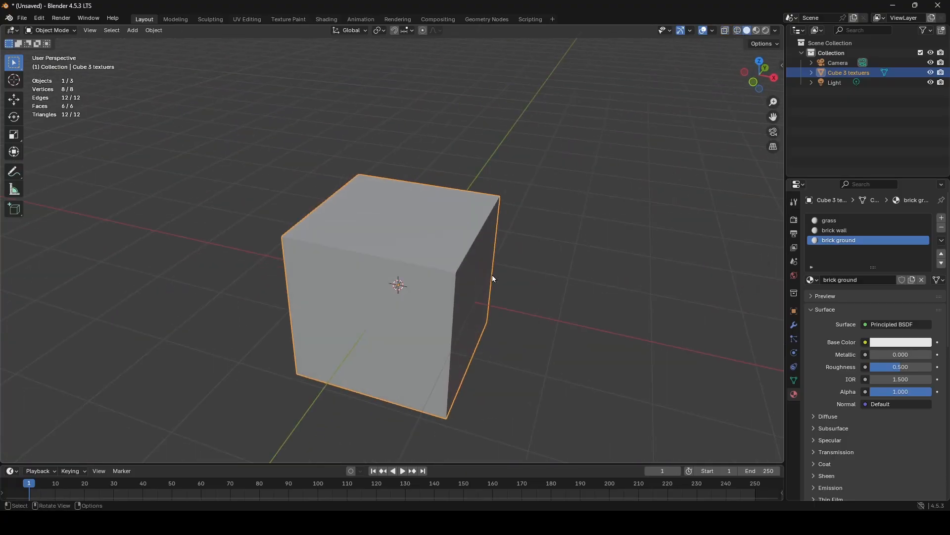
- Compare the cube's appearance in Material Preview and Rendered viewport shading
left_click(757, 31)
middle_click_drag(483, 310, 471, 310)
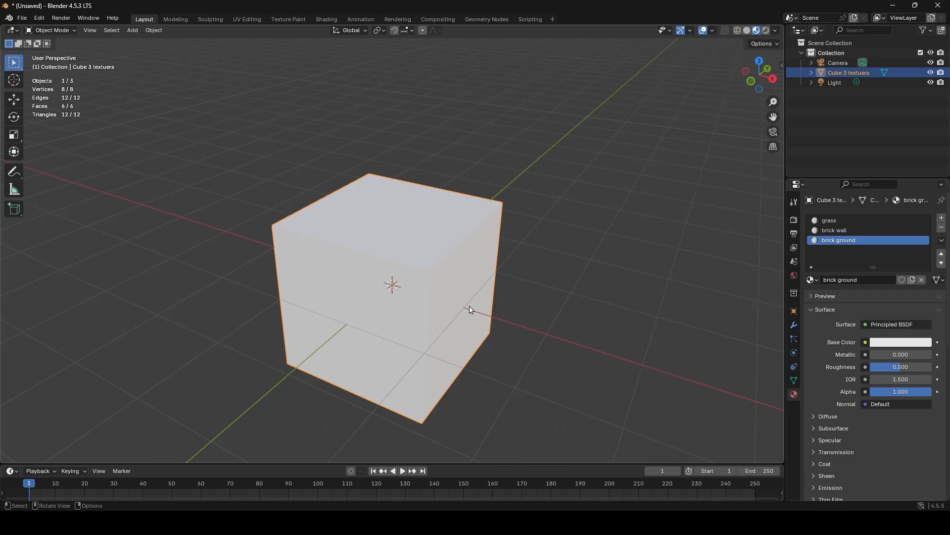
left_click(767, 32)
mouse_move(540, 261)
middle_mouse_down()
mouse_move(516, 295)
mouse_move(525, 266)
mouse_move(604, 293)
mouse_move(771, 296)
mouse_move(75, 298)
mouse_move(162, 313)
middle_mouse_up()
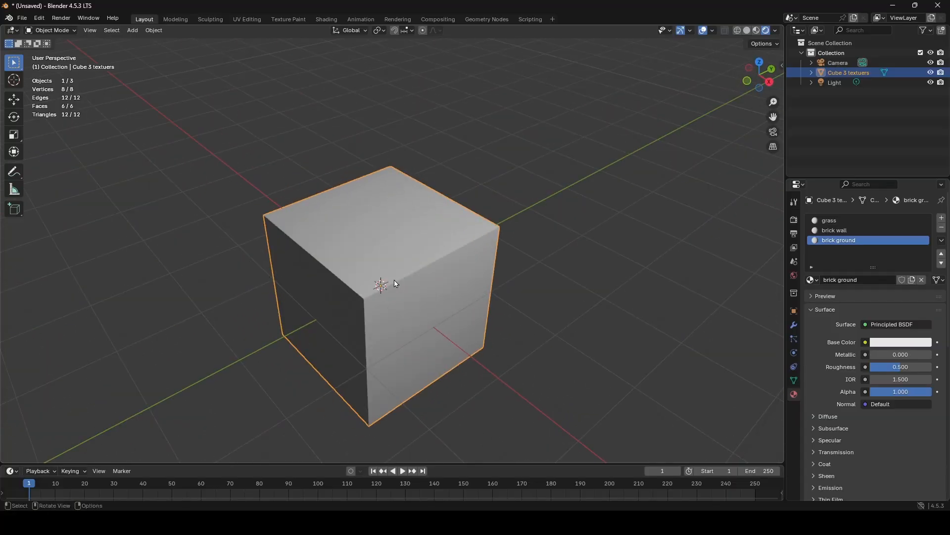
- Select the light and examine where it sits relative to the cube and the camera
scroll(505, 206, "down", 4)
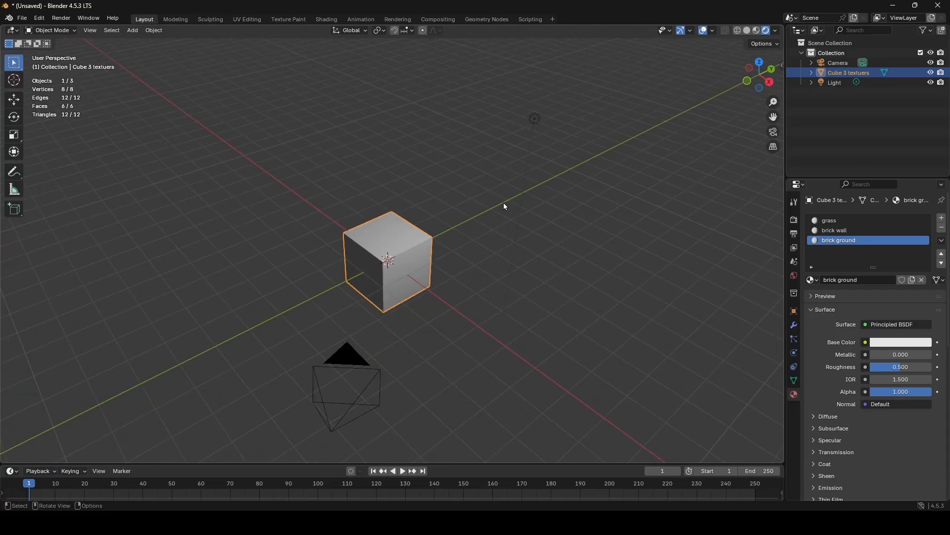
left_click(536, 122)
middle_click_drag(577, 292, 438, 193)
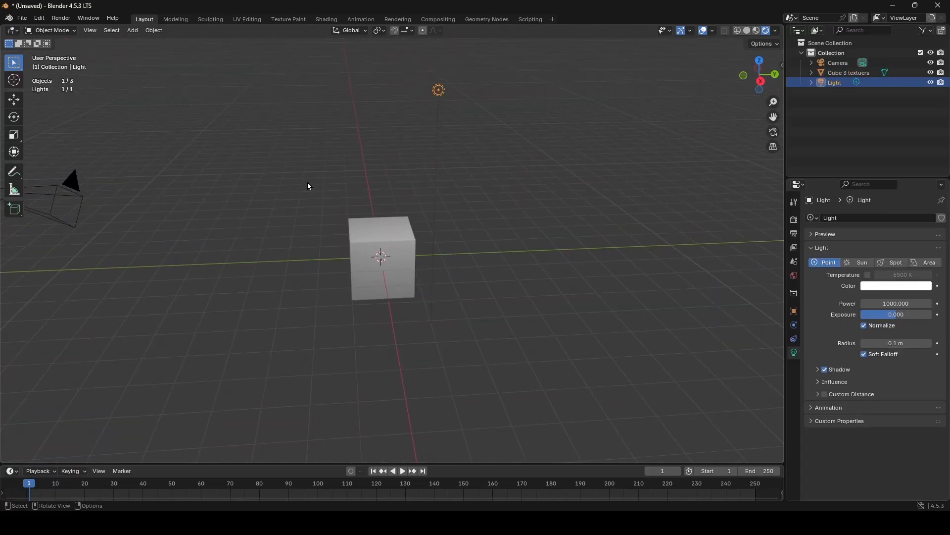
middle_click_drag(514, 239, 367, 103)
scroll(371, 119, "down", 3)
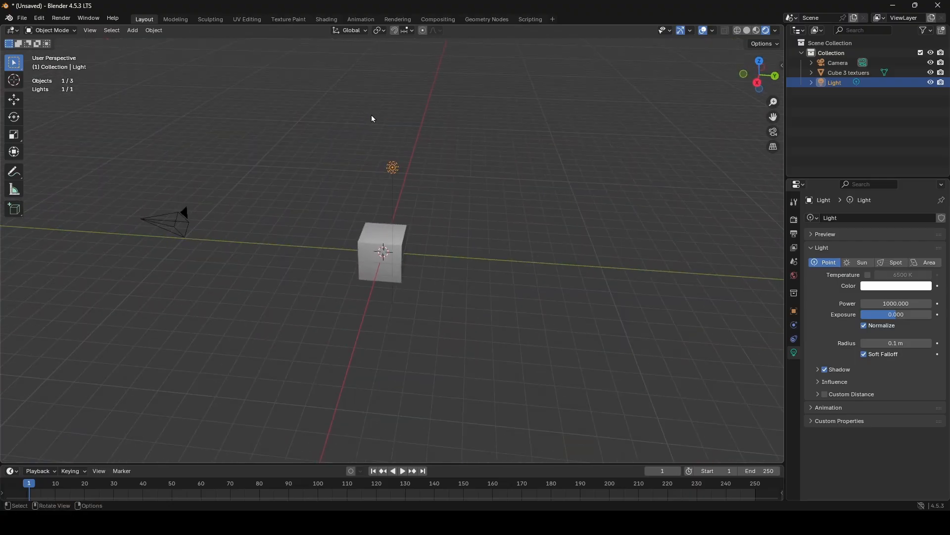
- Delete the camera and the light, and inspect the cube in Rendered shading
left_click(181, 229)
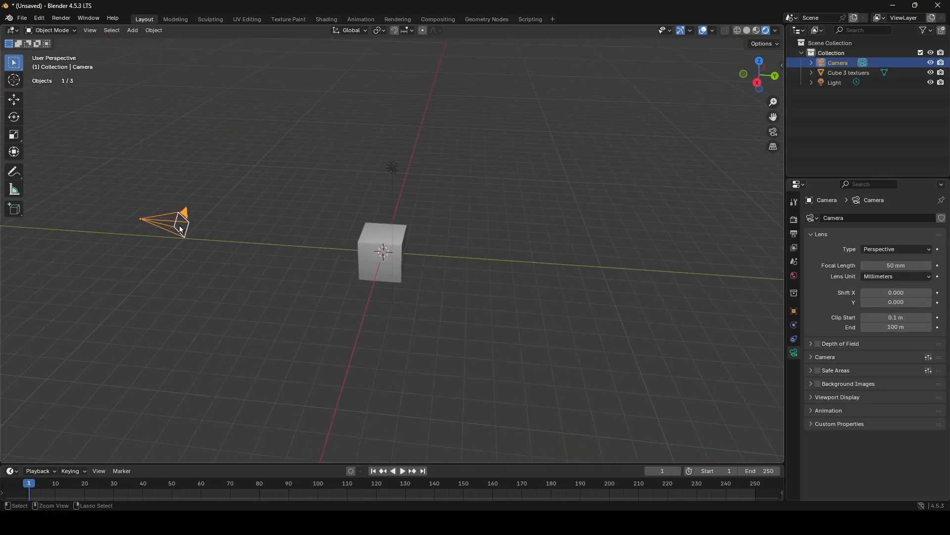
key("Delete")
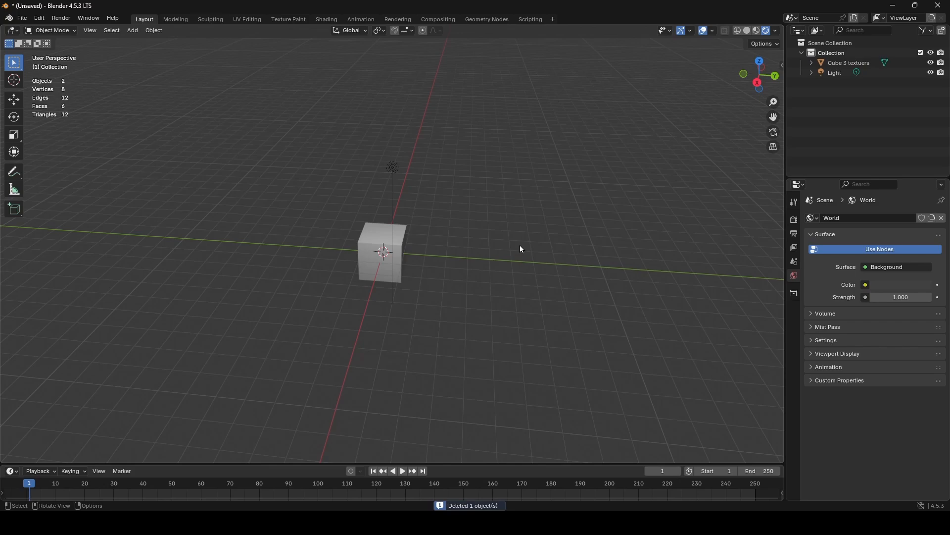
left_click(396, 167)
key("Delete")
middle_click_drag(527, 295, 511, 275)
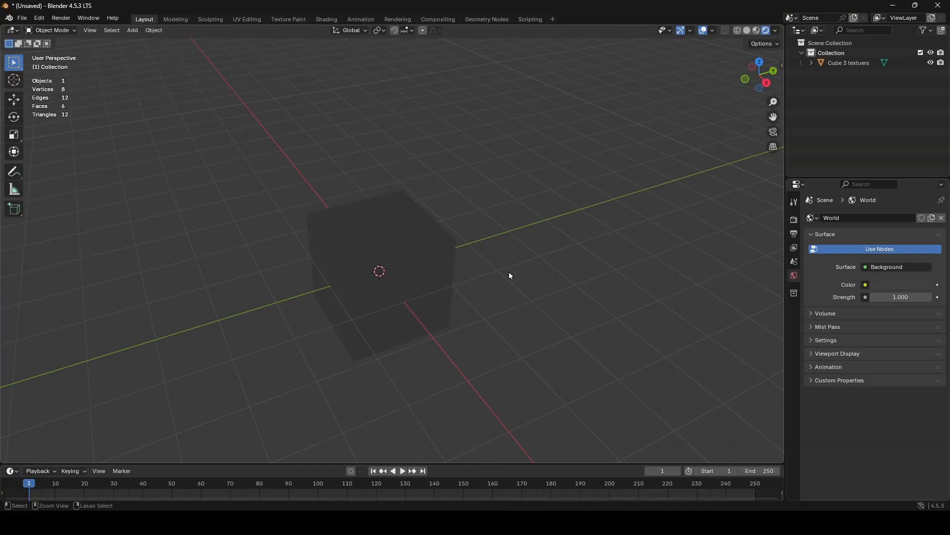
- Undo the deletion of the light and the camera
key("ctrl+z")
mouse_move(400, 251)
middle_mouse_down()
mouse_move(530, 240)
mouse_move(595, 248)
mouse_move(427, 228)
middle_mouse_up()
key("ctrl+z")
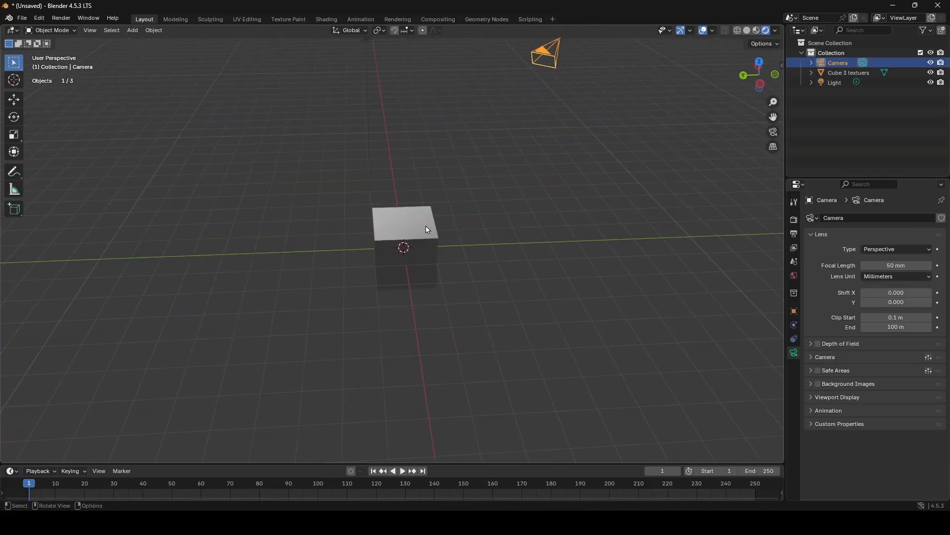
- Select the cube and switch the viewport to Material Preview shading
left_click(427, 229)
left_click(757, 30)
middle_click_drag(364, 218, 610, 230)
scroll(418, 212, "up", 4)
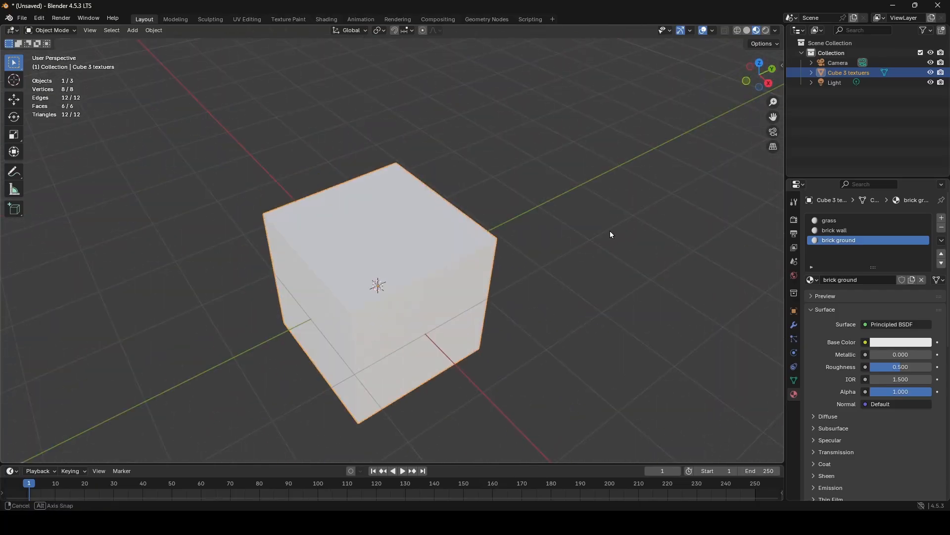
- Set the grass material's base color to a dark green with hue 0.340 and saturation 0.990
left_click(836, 220)
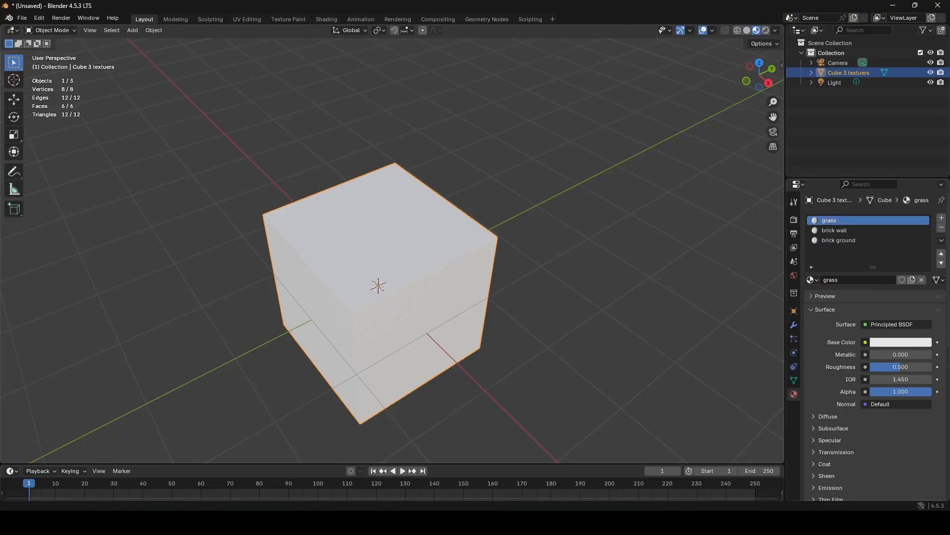
left_click(923, 343)
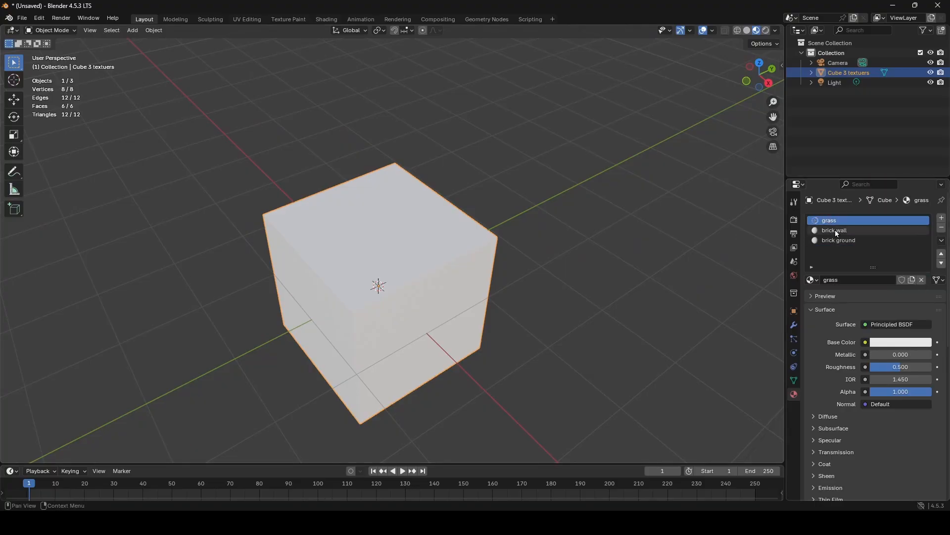
left_click(888, 342)
left_click_drag(867, 229, 850, 197)
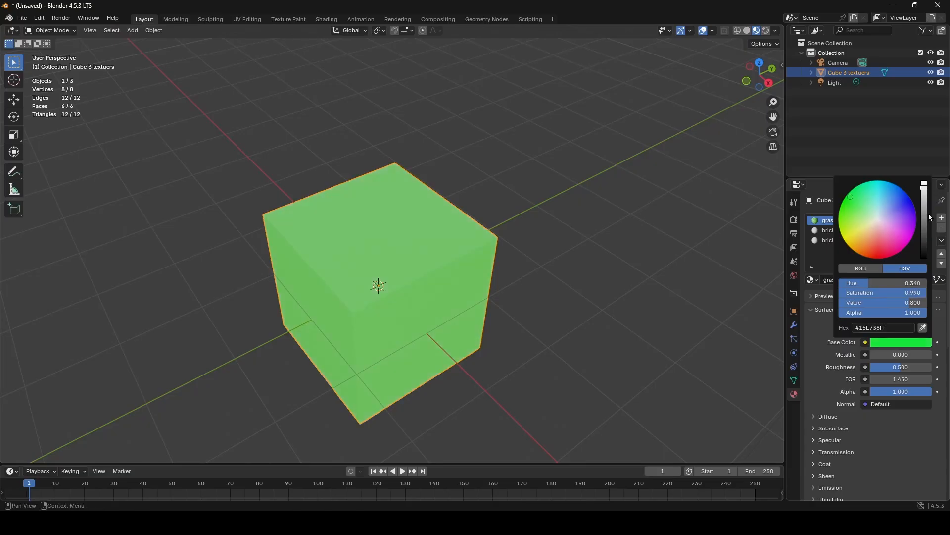
left_click_drag(928, 205, 925, 230)
middle_click_drag(287, 222, 389, 268)
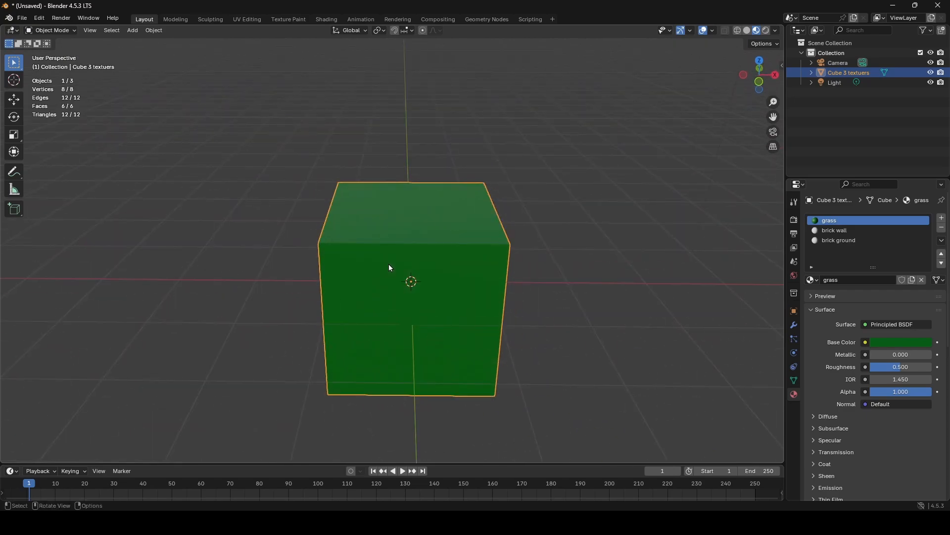
middle_click_drag(390, 267, 411, 248)
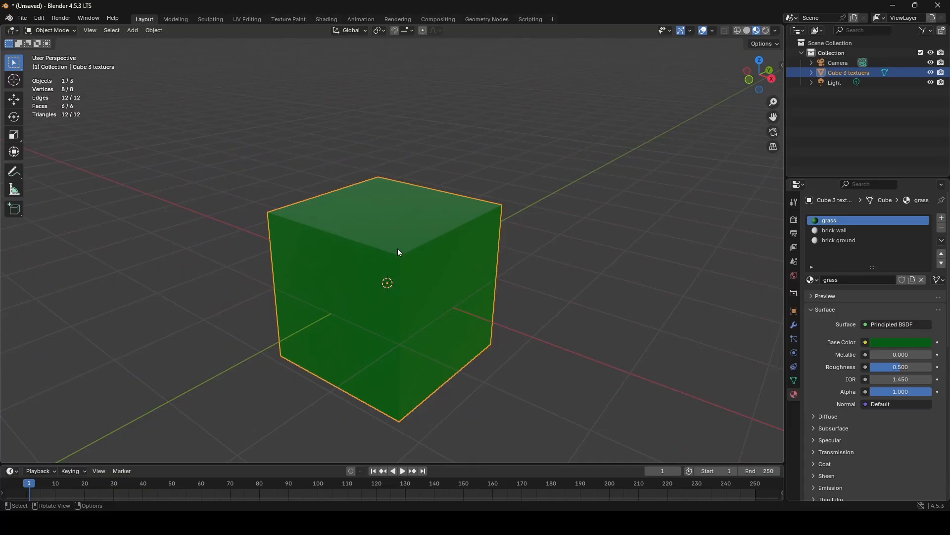
middle_click_drag(355, 224, 399, 246)
middle_click_drag(348, 258, 312, 267)
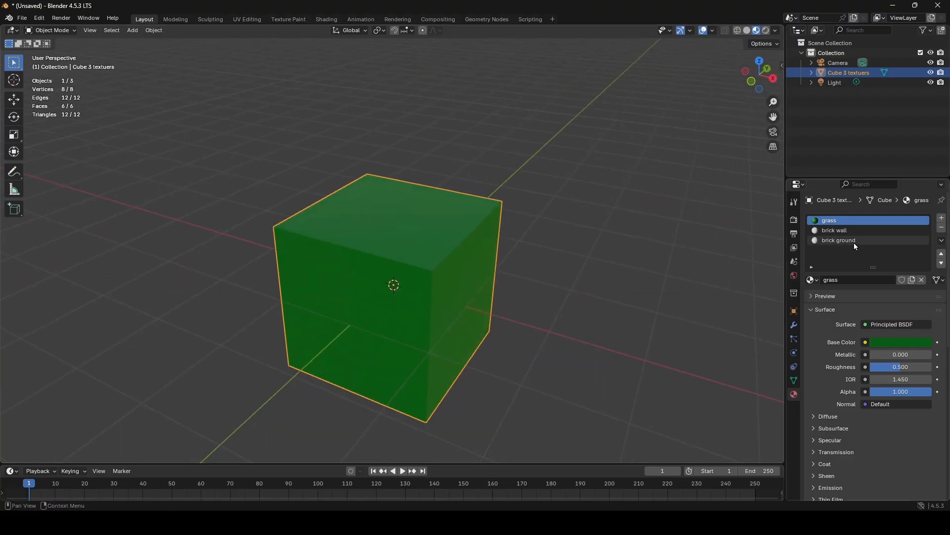
- Set the brick wall material's base color to a saturated red
left_click(852, 231)
left_click(903, 342)
left_click_drag(881, 233, 878, 258)
- Set the brick ground material's base color to a near-black with value 0.020
left_click(843, 240)
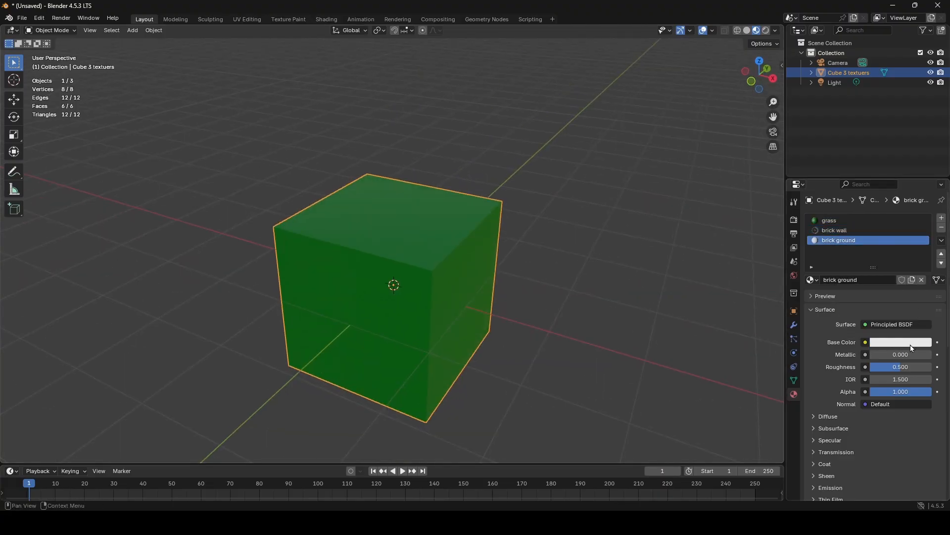
left_click(911, 343)
left_click_drag(925, 232, 924, 246)
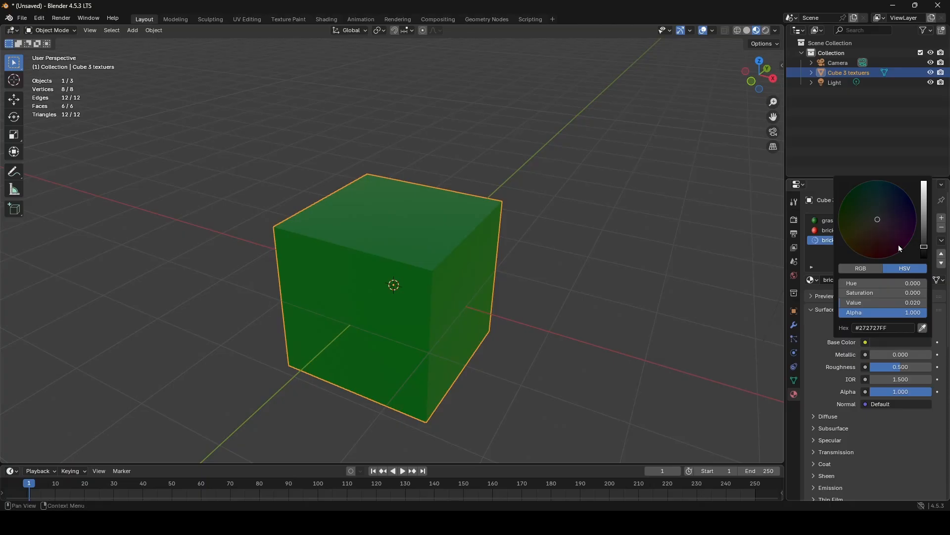
- Select the cube's four side faces in Edit Mode, assign the brick wall material to them, and return to Object Mode
middle_click_drag(535, 319, 512, 290)
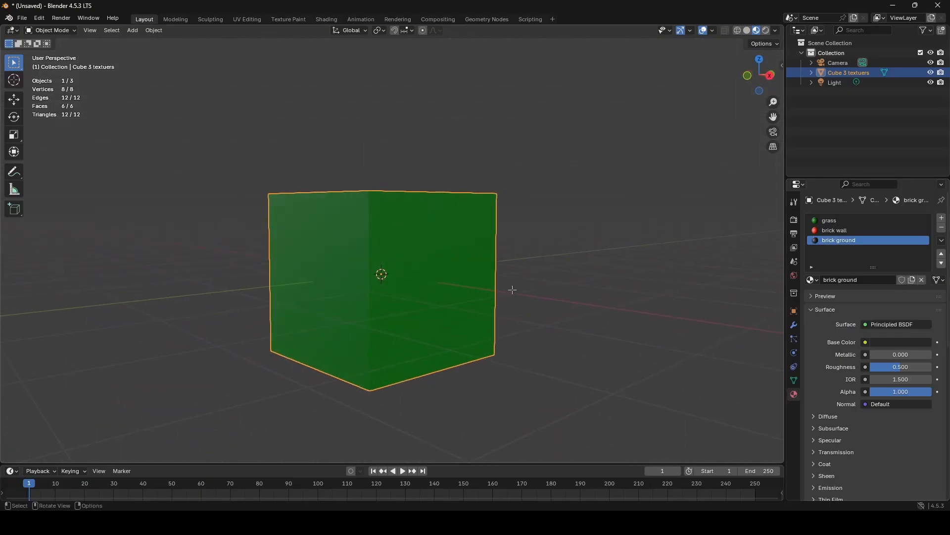
key("Tab")
left_click(346, 262)
left_click(417, 271, "shift")
middle_click_drag(456, 275, 272, 287)
left_click(355, 264, "shift")
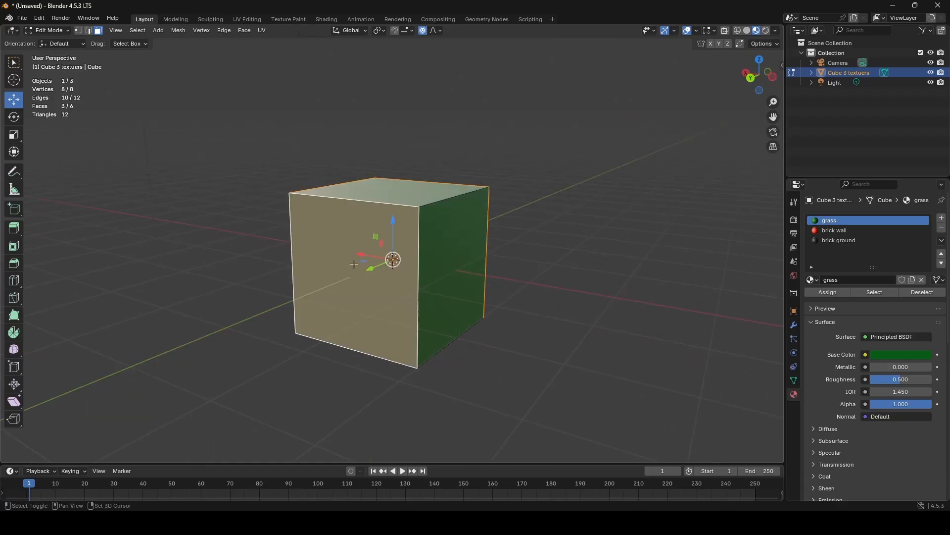
left_click(430, 266, "shift")
left_click(833, 233)
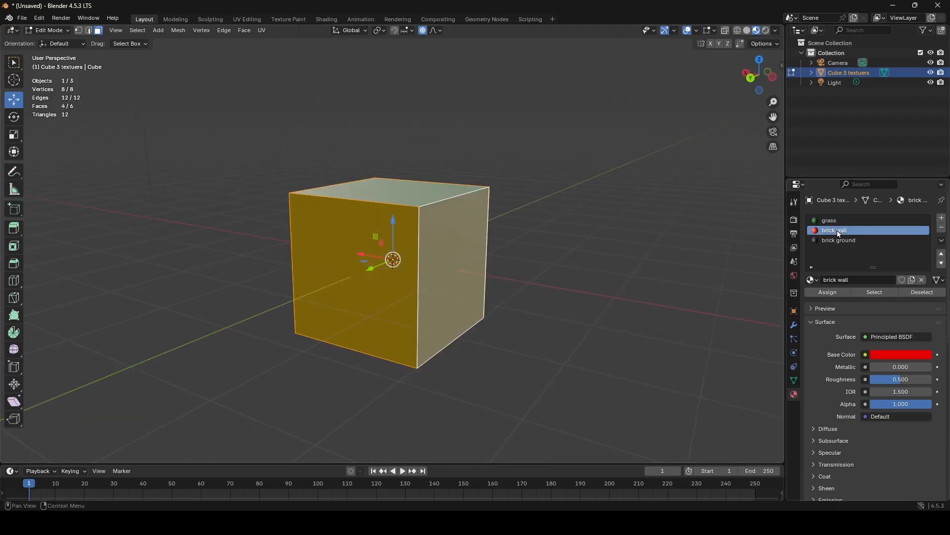
middle_click_drag(376, 312, 775, 297)
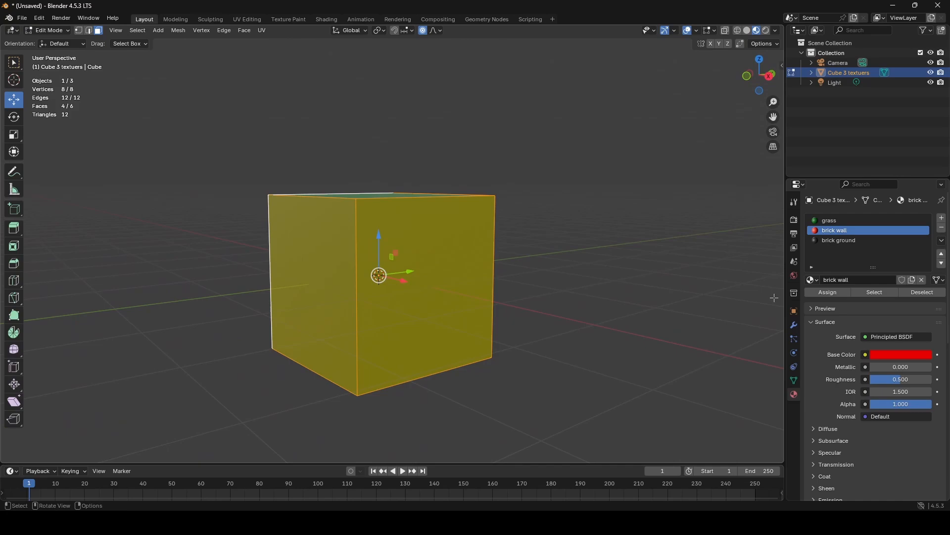
left_click(828, 292)
middle_click_drag(421, 258, 273, 286)
key("Tab")
- Assign the brick ground material to the cube's bottom face in Edit Mode, and return to Object Mode
middle_click_drag(408, 294, 519, 178)
key("Tab")
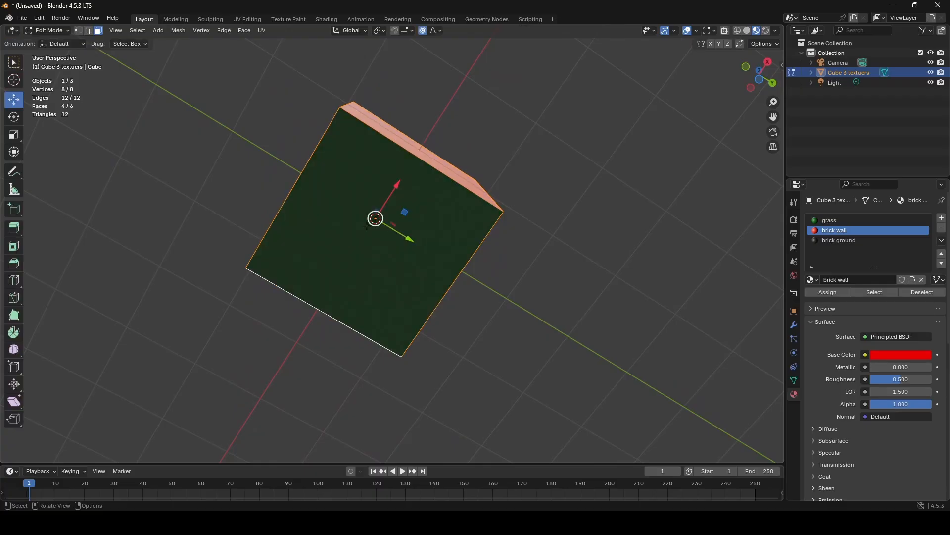
left_click(367, 226)
left_click(836, 239)
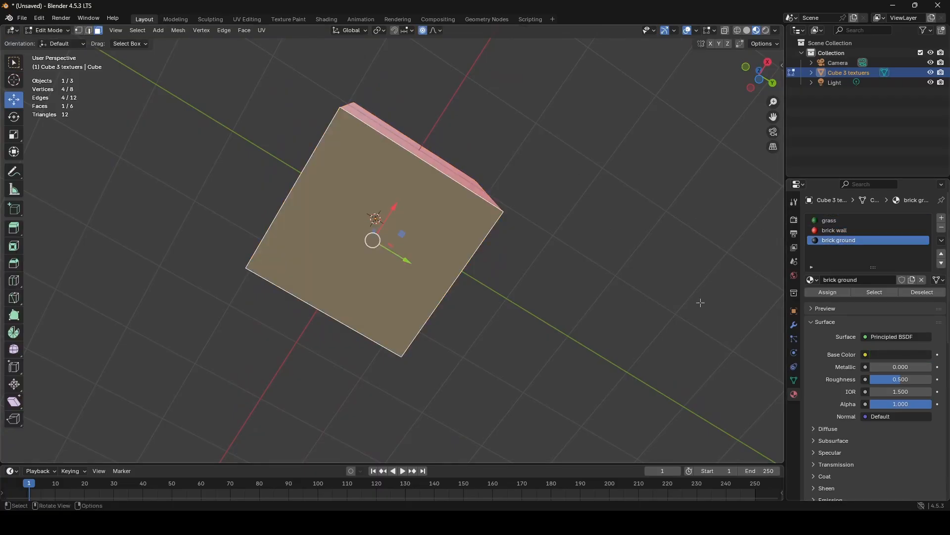
left_click(821, 291)
key("Tab")
middle_click_drag(565, 213, 565, 231)
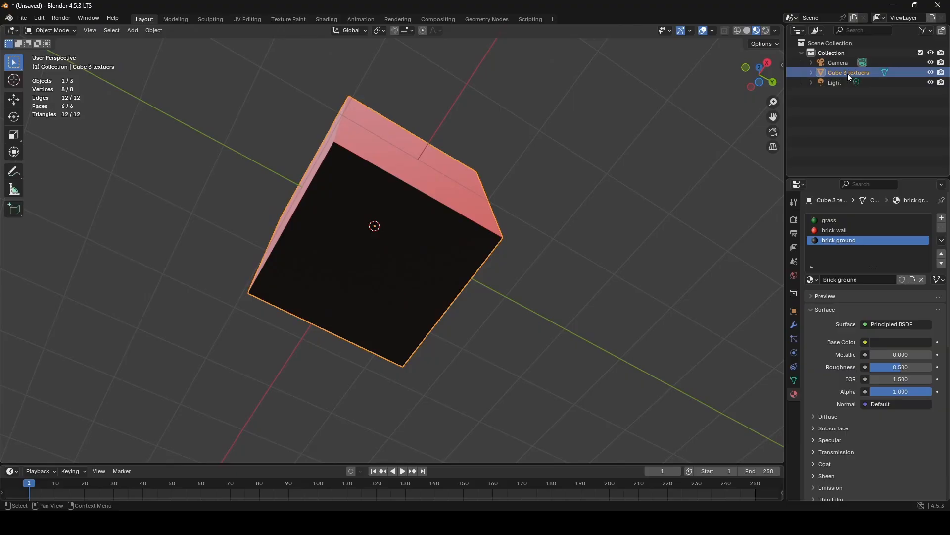
middle_click_drag(494, 179, 441, 290)
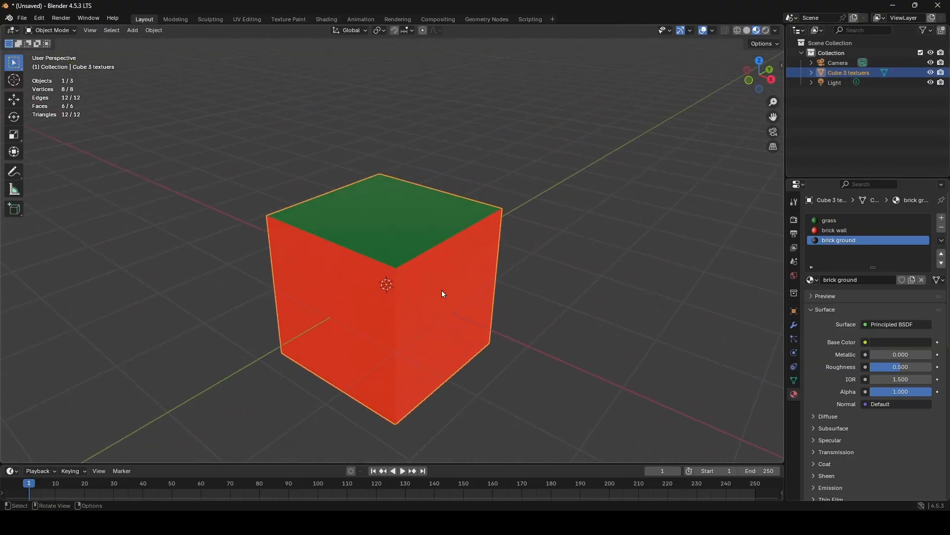
- Try rotating the cube with the Rotate tool, and undo the rotation
left_click(15, 101)
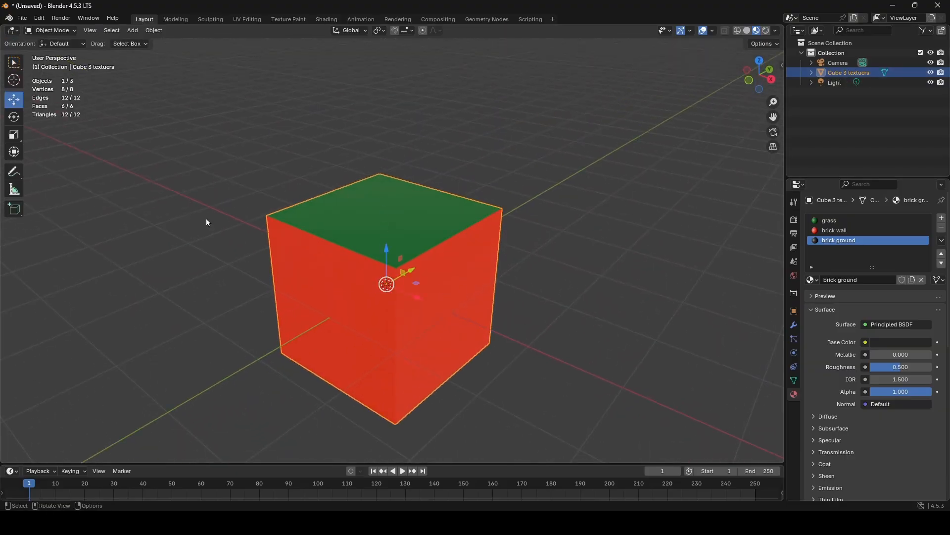
left_click(15, 119)
left_click_drag(393, 298, 387, 244)
key("ctrl+z")
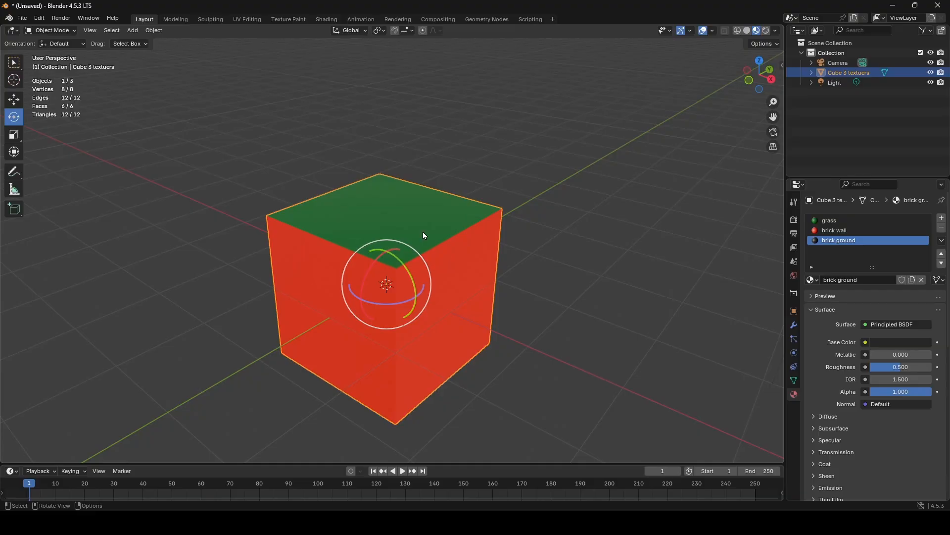
- Extrude the cube's positive Y side face outward into a long block in Edit Mode, and return to Object Mode
left_click_drag(425, 231, 456, 257)
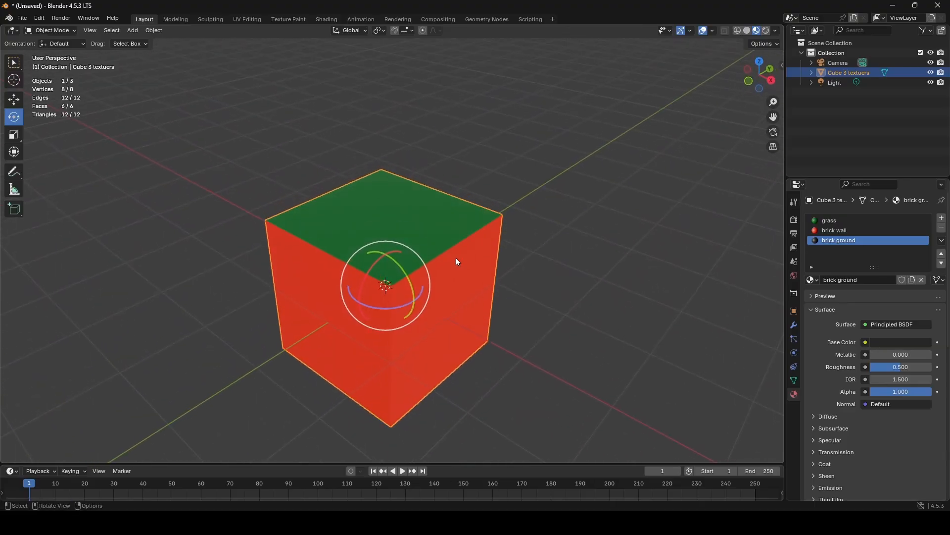
key("Tab")
left_click(399, 214)
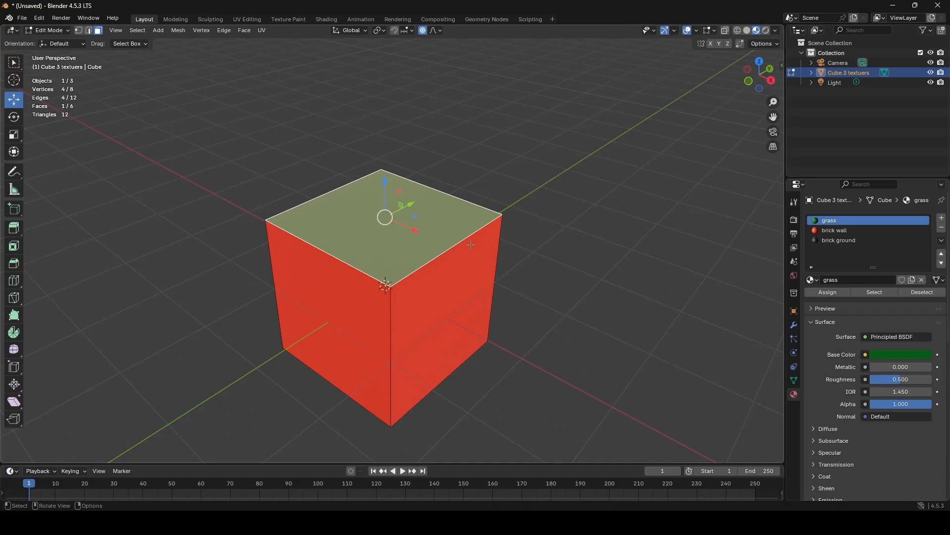
middle_click_drag(437, 231, 388, 214)
left_click(344, 218)
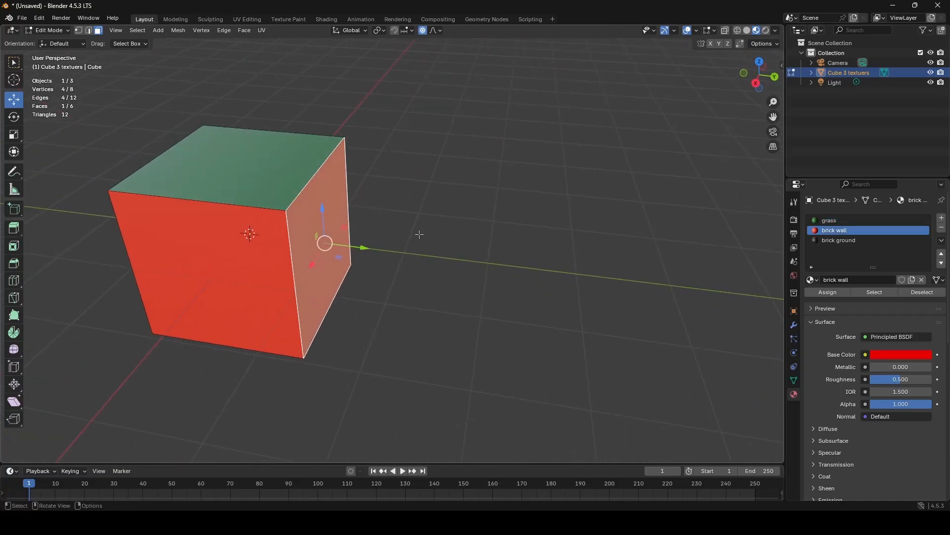
key("e")
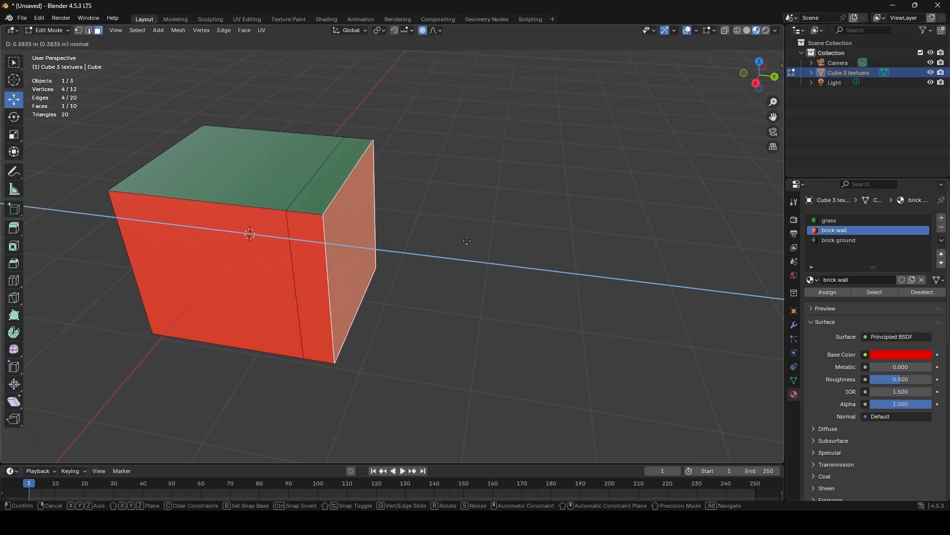
left_click(743, 289)
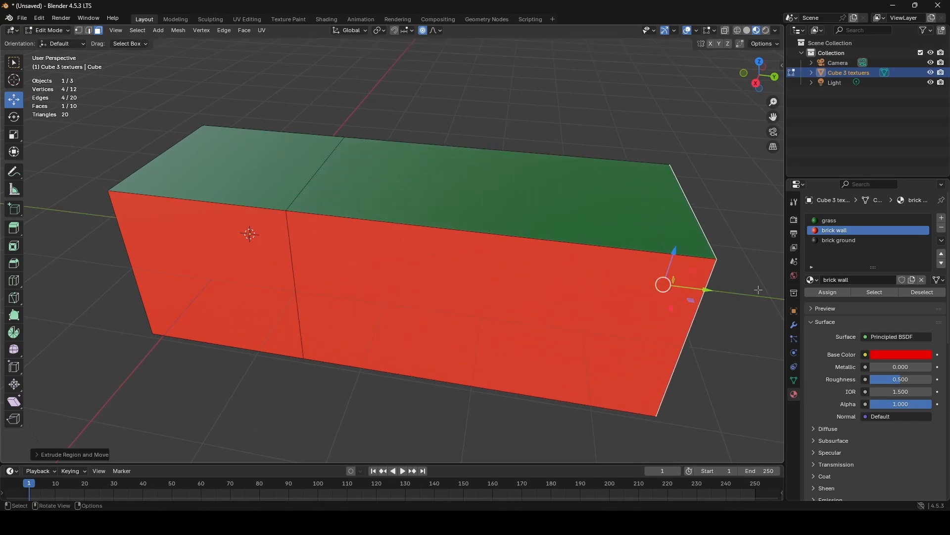
middle_click_drag(447, 260, 509, 255)
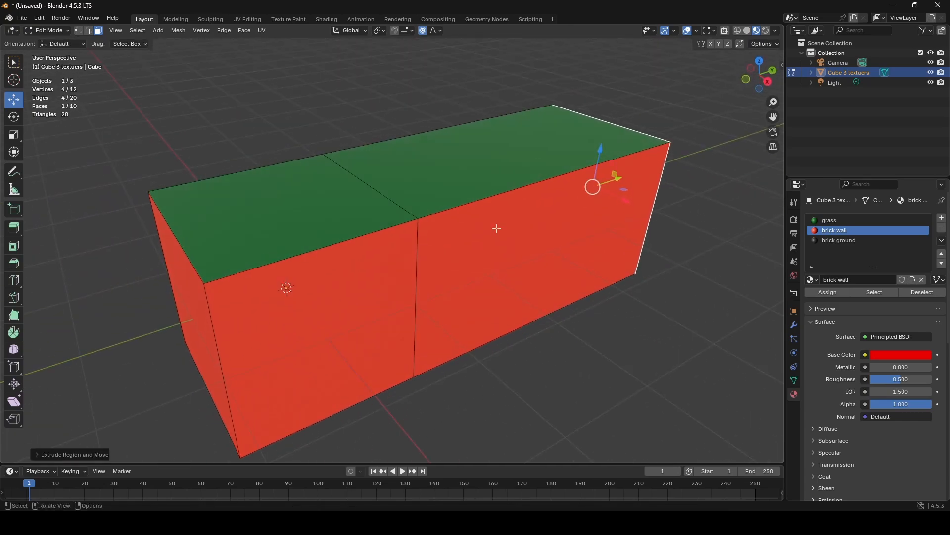
middle_click_drag(262, 233, 322, 234)
middle_click_drag(392, 233, 405, 259)
key("Tab")
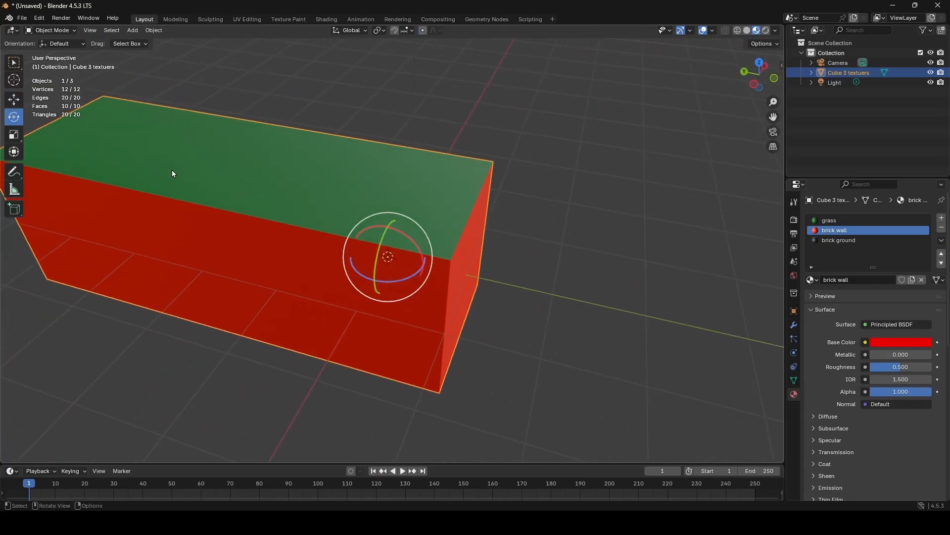
middle_click_drag(173, 174, 271, 158)
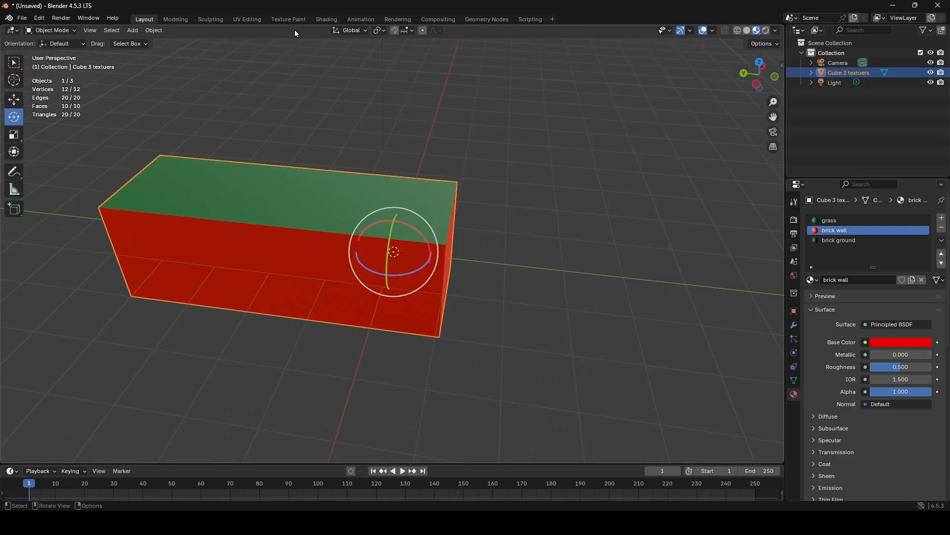
- Switch to the UV Editing workspace, select all of the block's faces, and box-select their UV islands
left_click(248, 20)
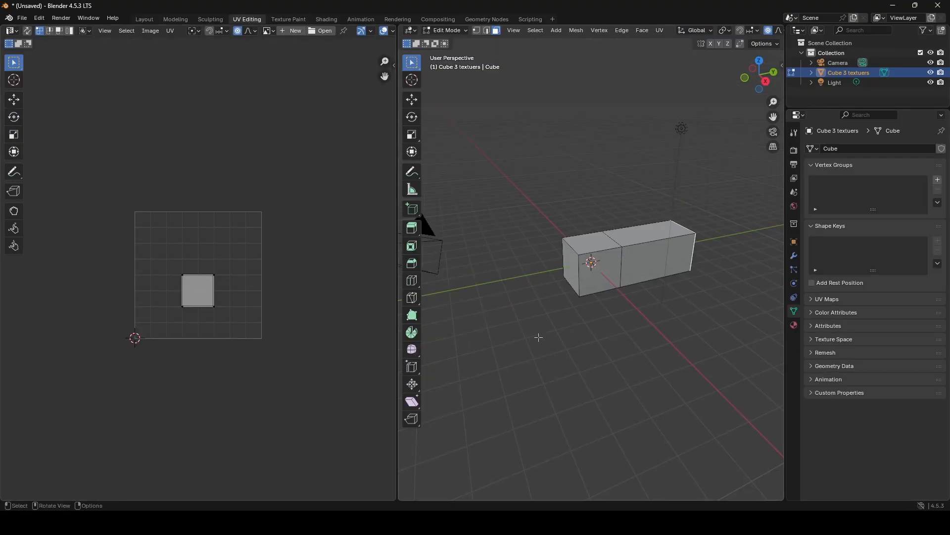
scroll(516, 338, "up", 3)
middle_click_drag(516, 338, 653, 319)
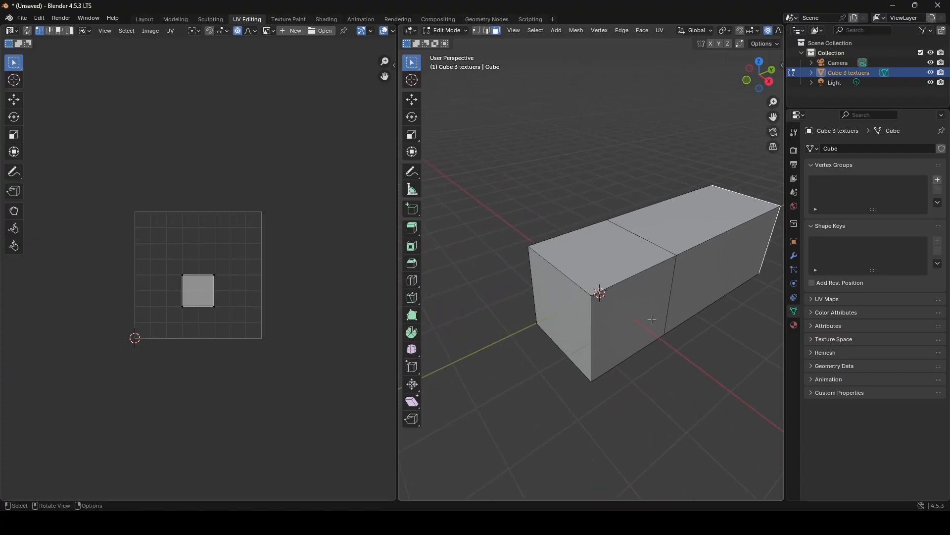
key("a")
scroll(212, 280, "up", 4)
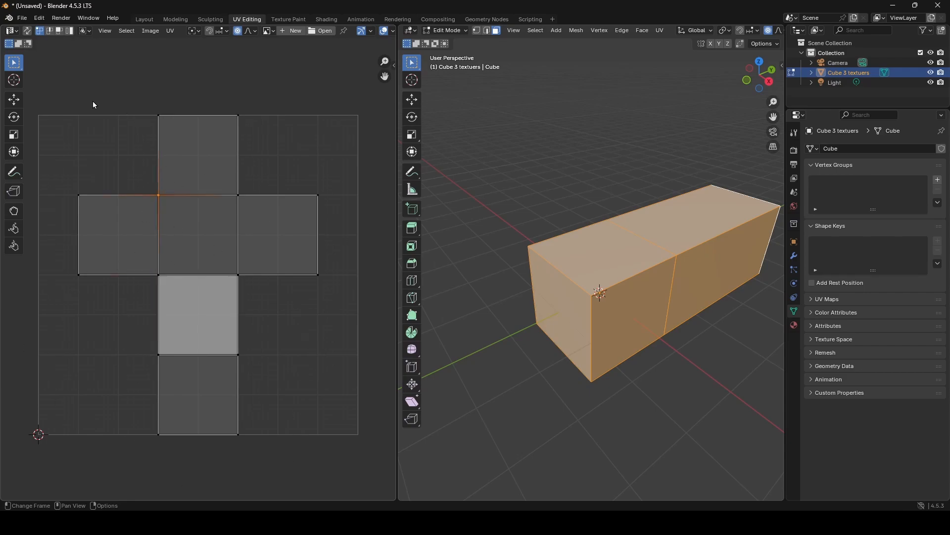
left_click_drag(93, 100, 351, 479)
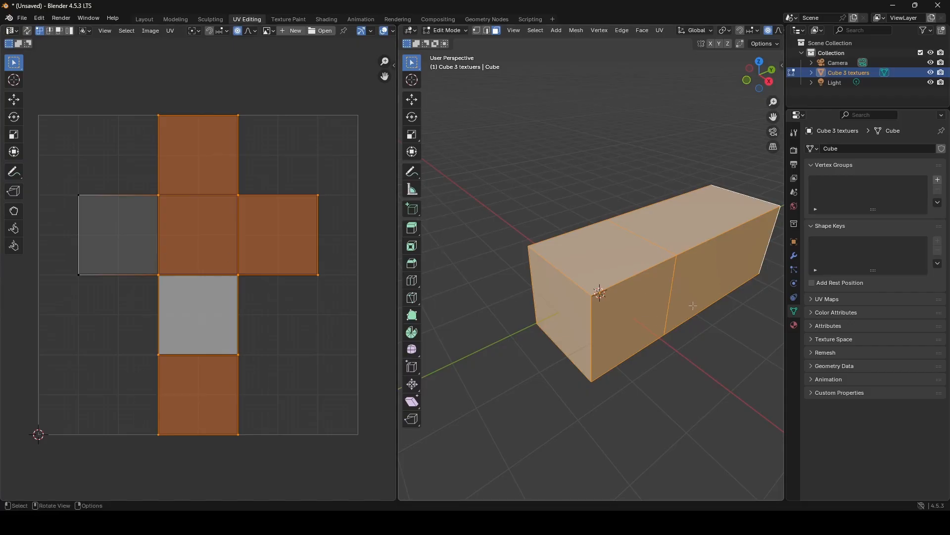
- Select the face loop around the block's extruded section to examine its UVs
middle_click_drag(693, 305, 573, 294)
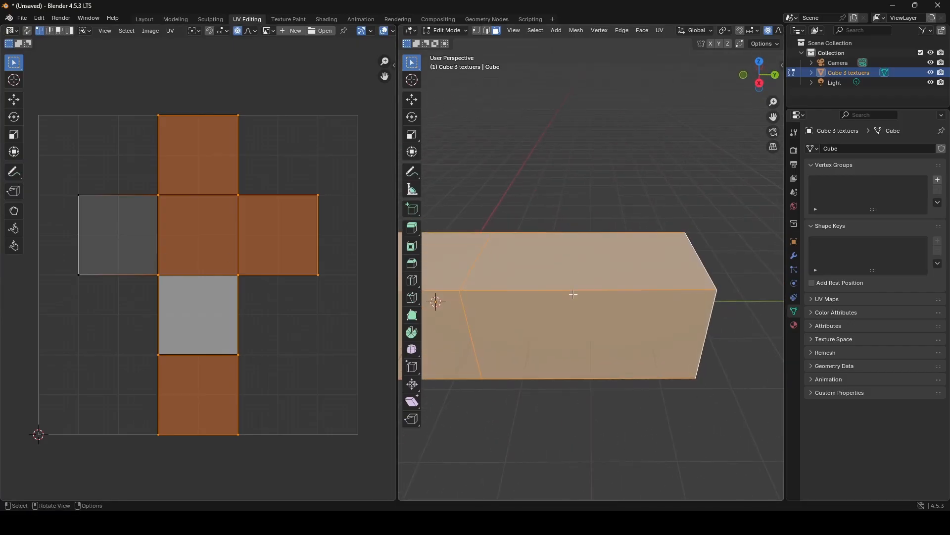
left_click(574, 294)
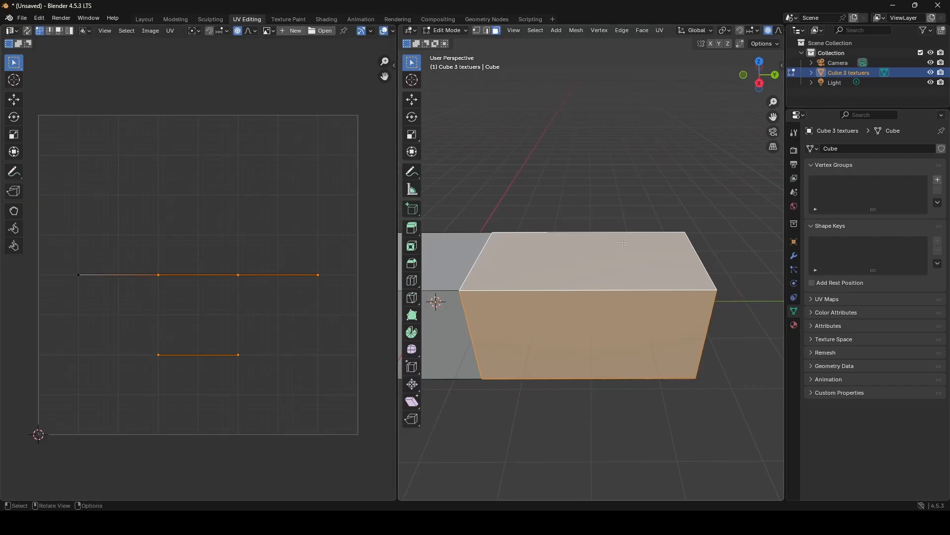
middle_click_drag(436, 278, 496, 335)
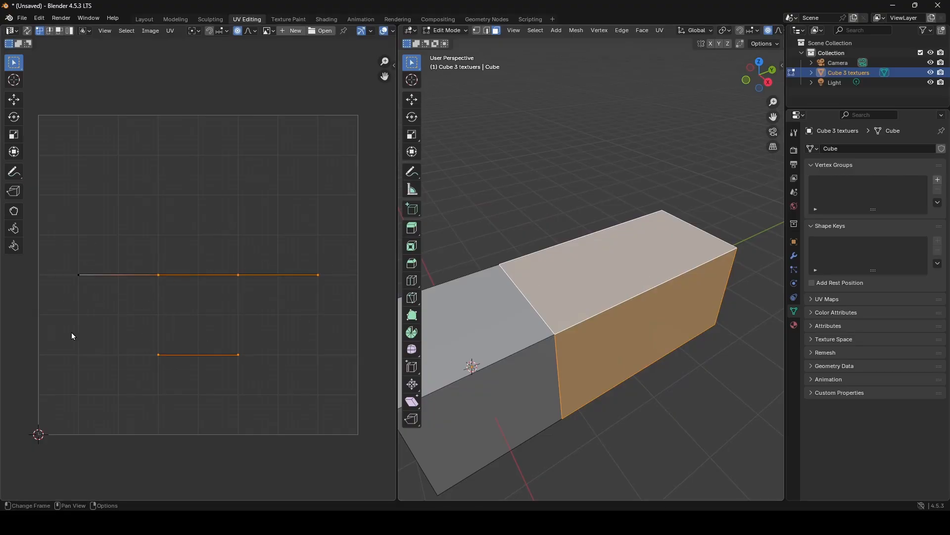
left_click_drag(69, 259, 94, 296)
- Select the original section's positive X face and the adjoining extruded face in turn to compare their UVs
middle_click_drag(535, 377, 620, 331)
left_click(588, 275)
middle_click_drag(588, 276, 579, 279)
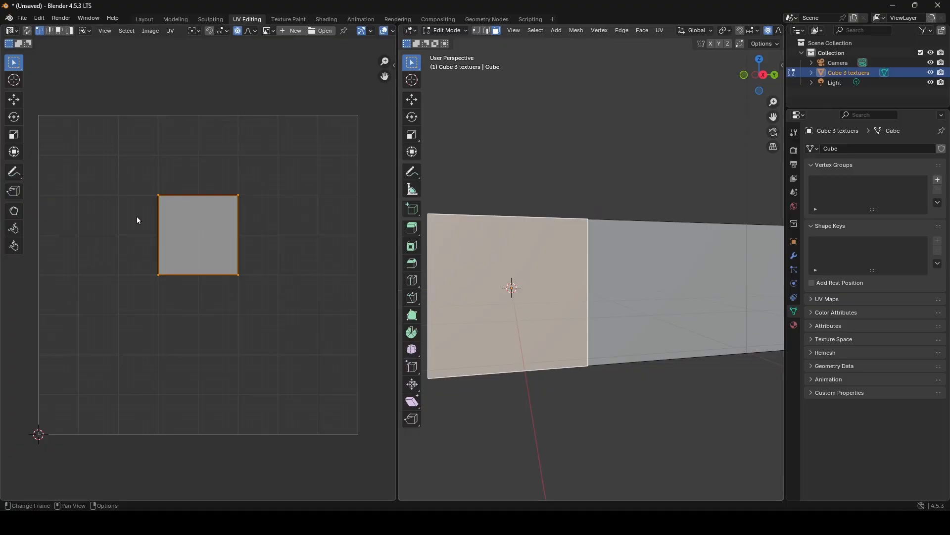
middle_click_drag(495, 297, 585, 309)
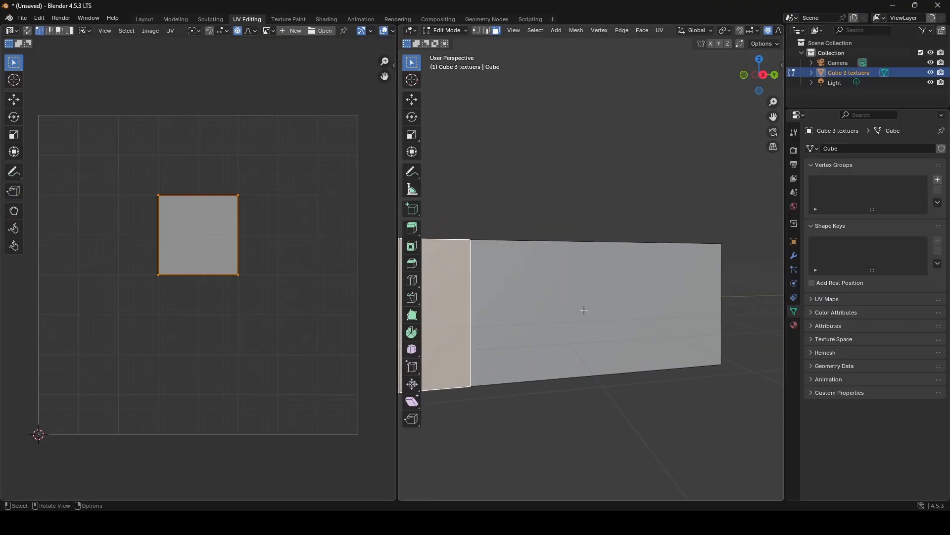
left_click(584, 310)
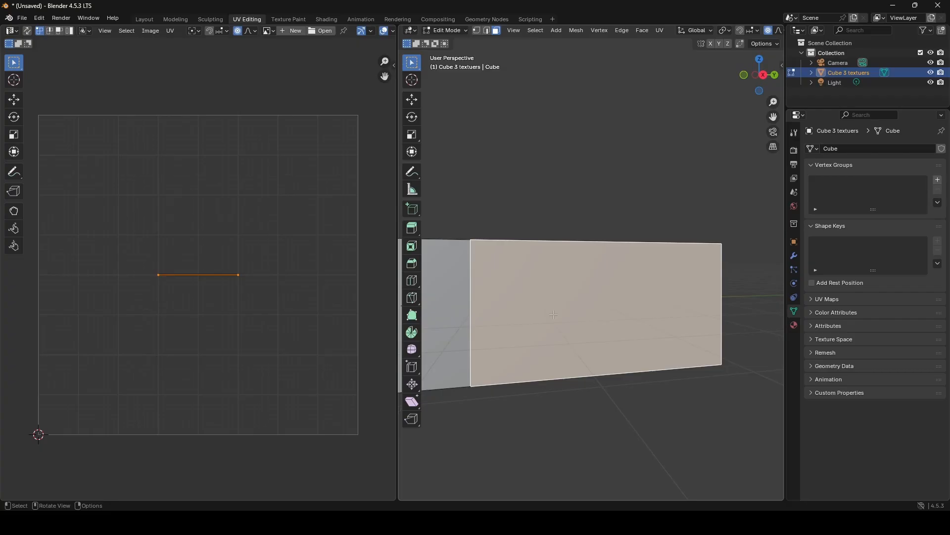
middle_click_drag(573, 255, 554, 270)
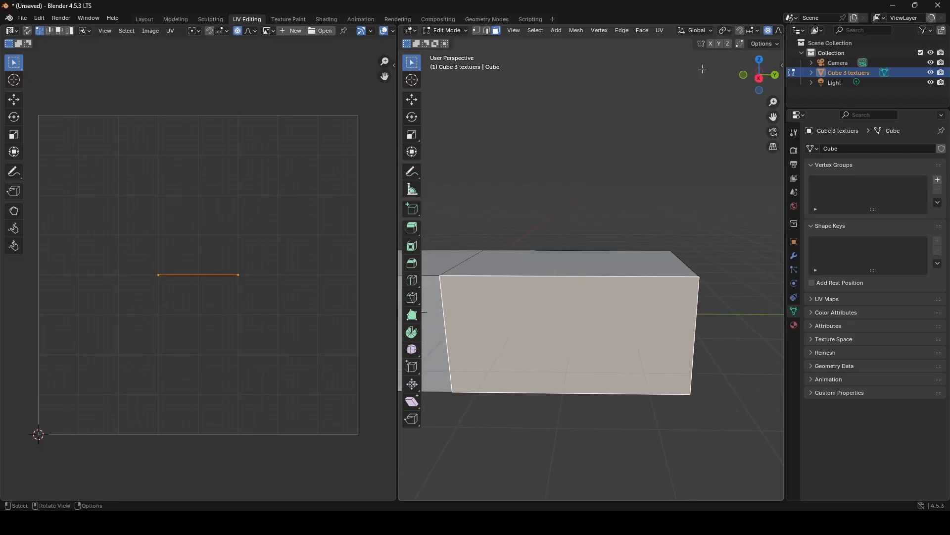
- Select both faces on the block's positive X side and unwrap them with Project from View in the Right Orthographic view
left_click(759, 78)
middle_click_drag(151, 268, 233, 260)
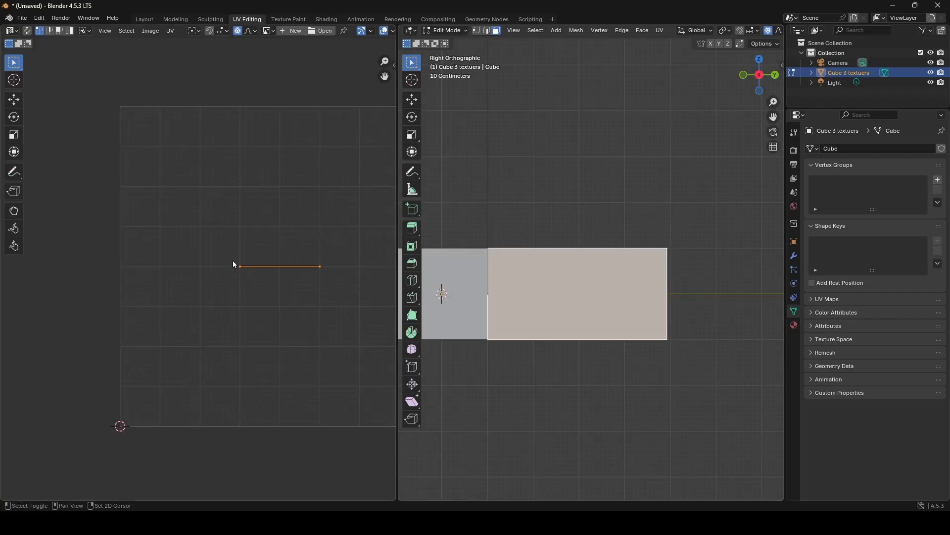
middle_click_drag(565, 258, 671, 259, "shift")
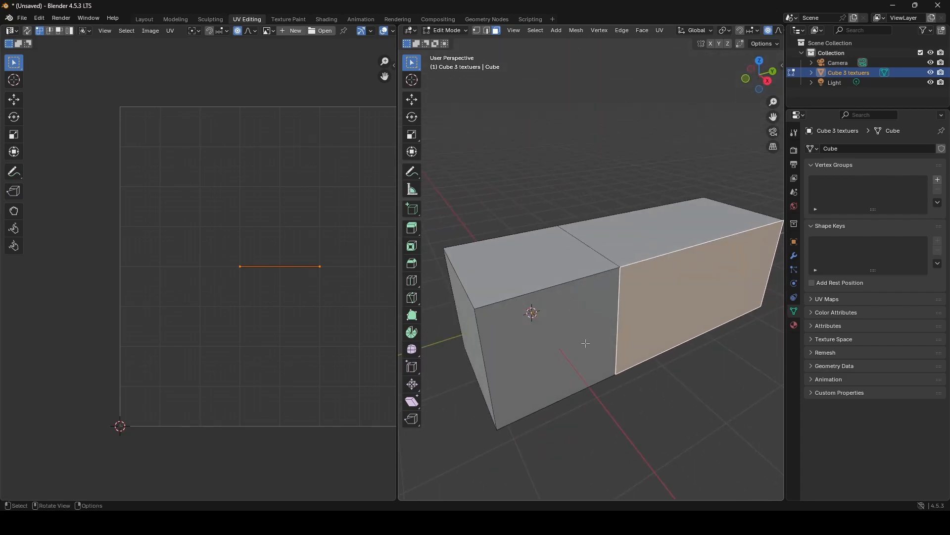
left_click(578, 328, "shift")
key("KP_3")
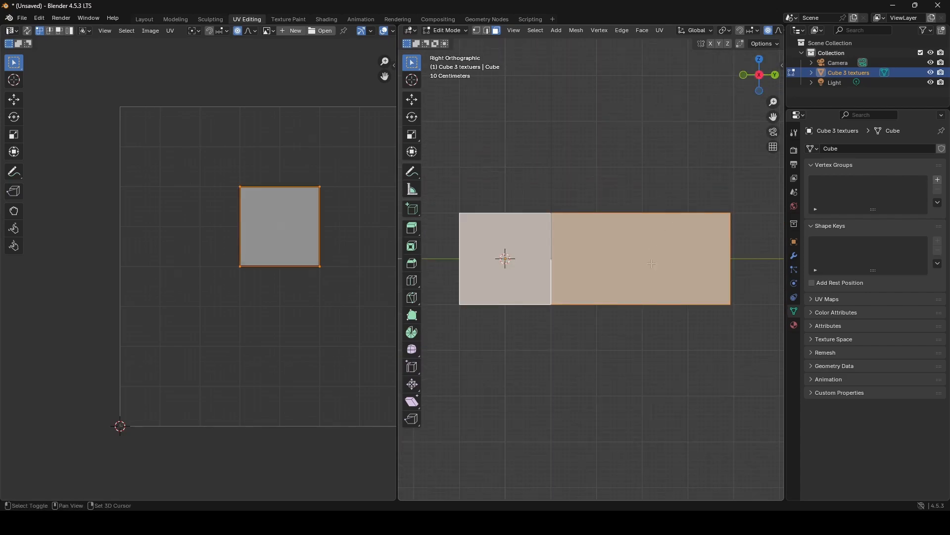
scroll(651, 270, "up", 1)
scroll(651, 271, "up", 1)
middle_click_drag(651, 271, 638, 254, "shift")
scroll(638, 254, "down", 1)
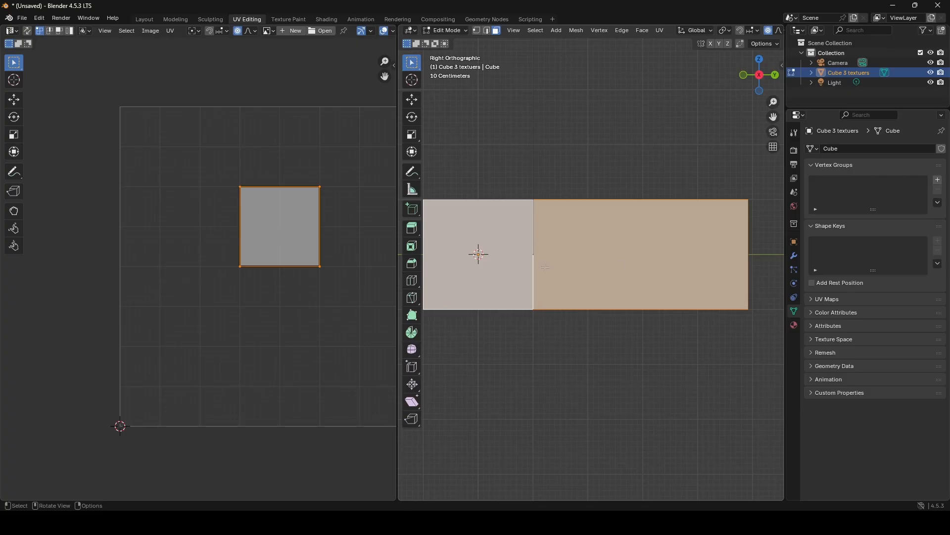
key("u")
middle_click_drag(342, 257, 286, 259)
key("u")
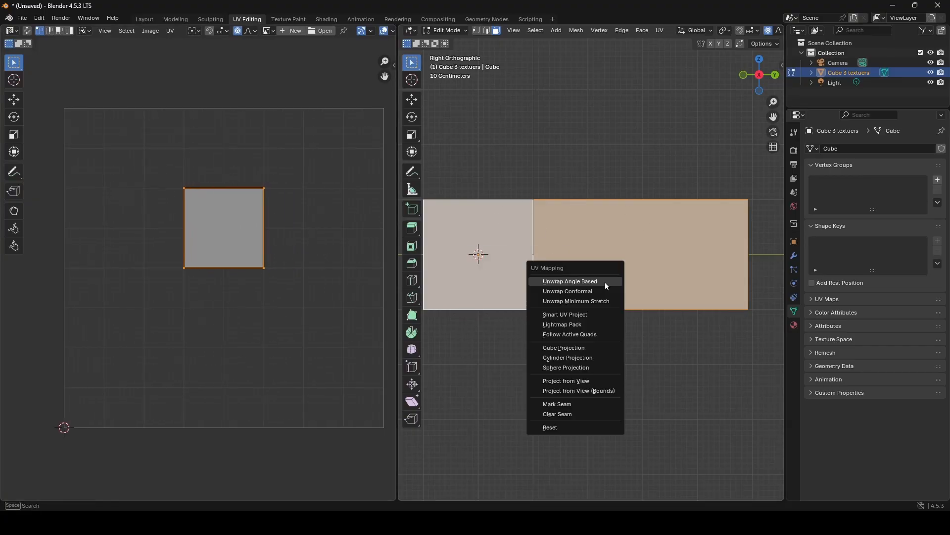
left_click(586, 382)
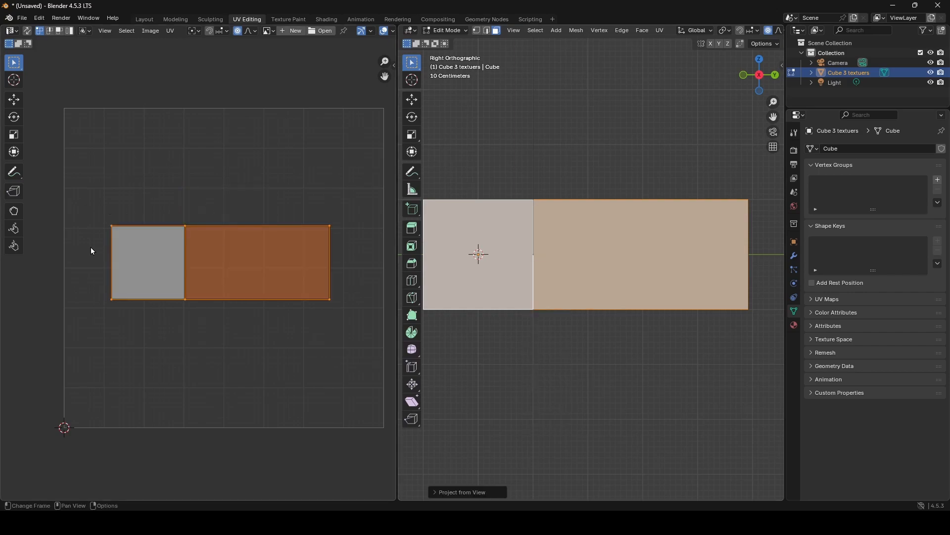
- Select the face loop around the extruded section with its positive X face active, and unwrap it with Follow Active Quads
middle_click_drag(565, 272, 625, 302)
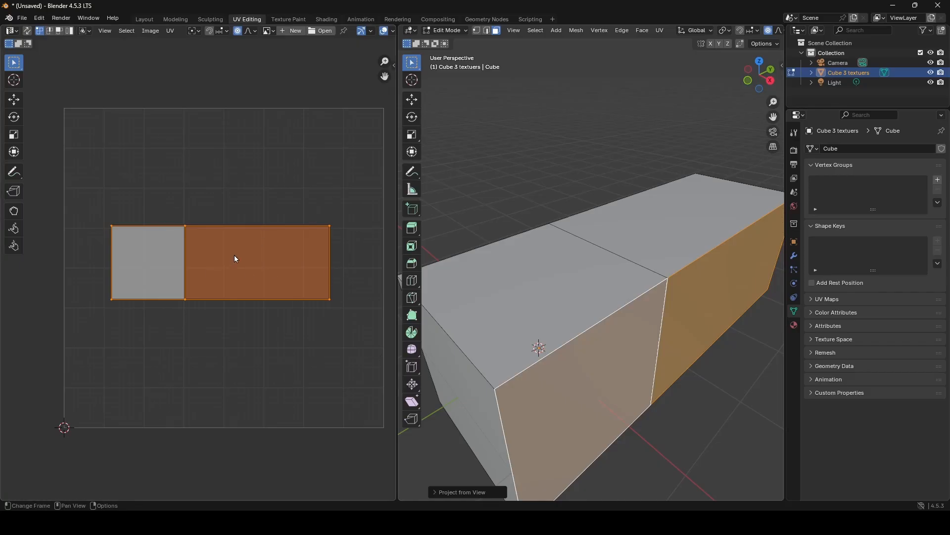
middle_click_drag(525, 302, 458, 300)
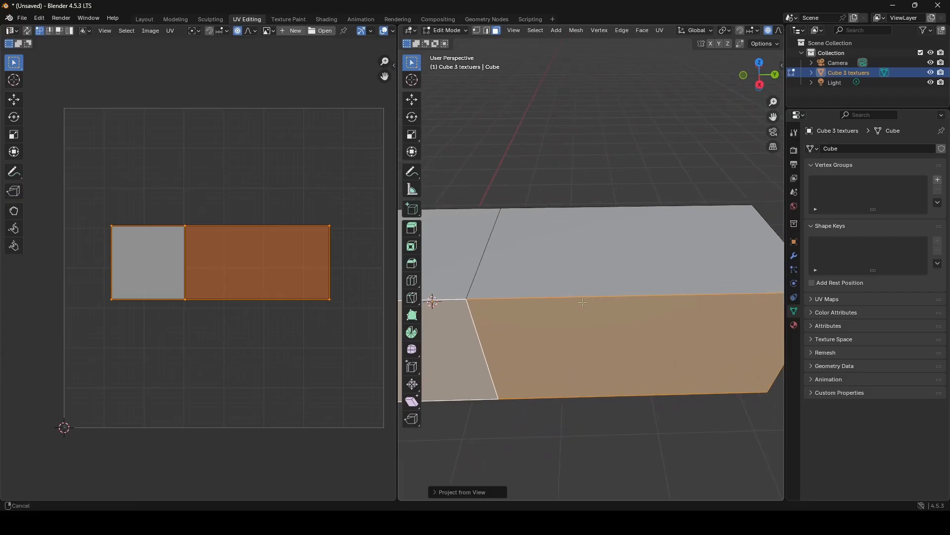
left_click(590, 292)
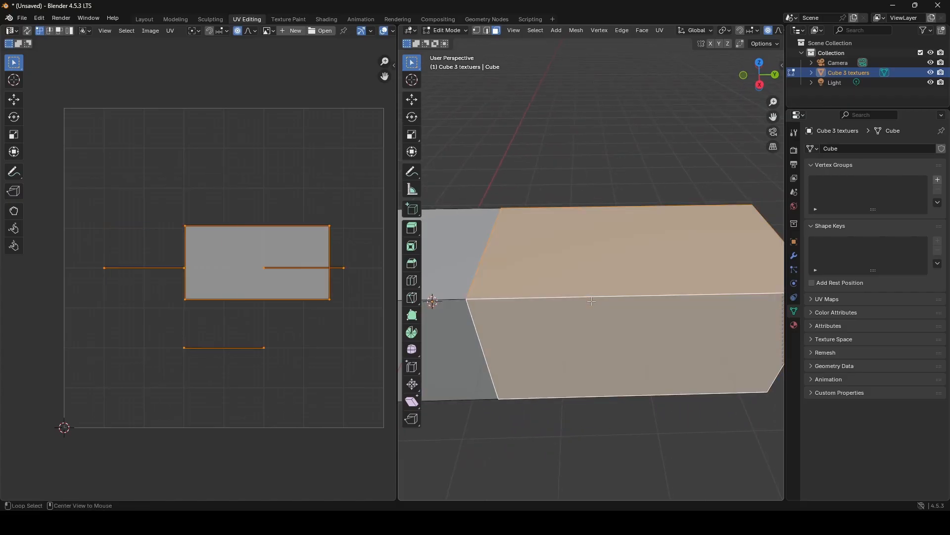
middle_click_drag(590, 292, 633, 326)
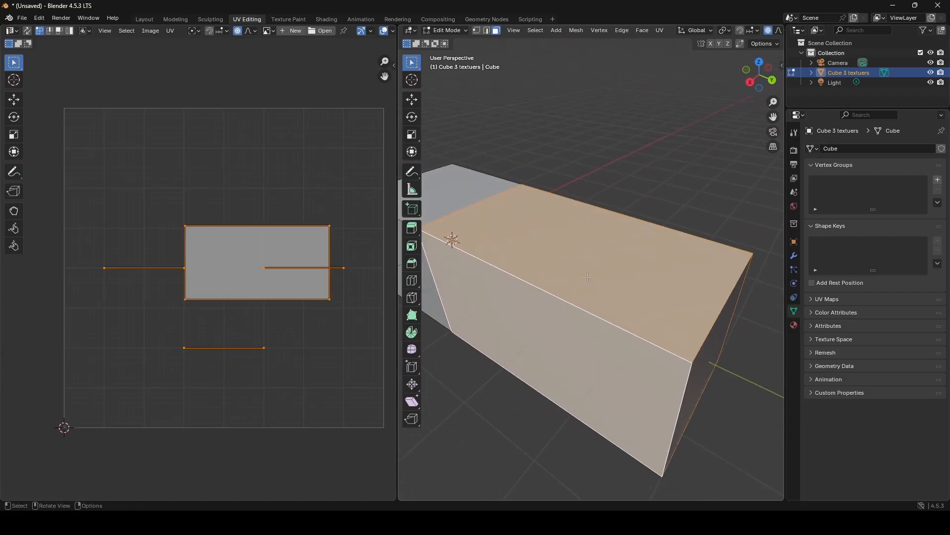
middle_click_drag(588, 276, 673, 319)
middle_click_drag(430, 287, 567, 298, "shift")
left_click(528, 289, "alt")
left_click(622, 240, "alt")
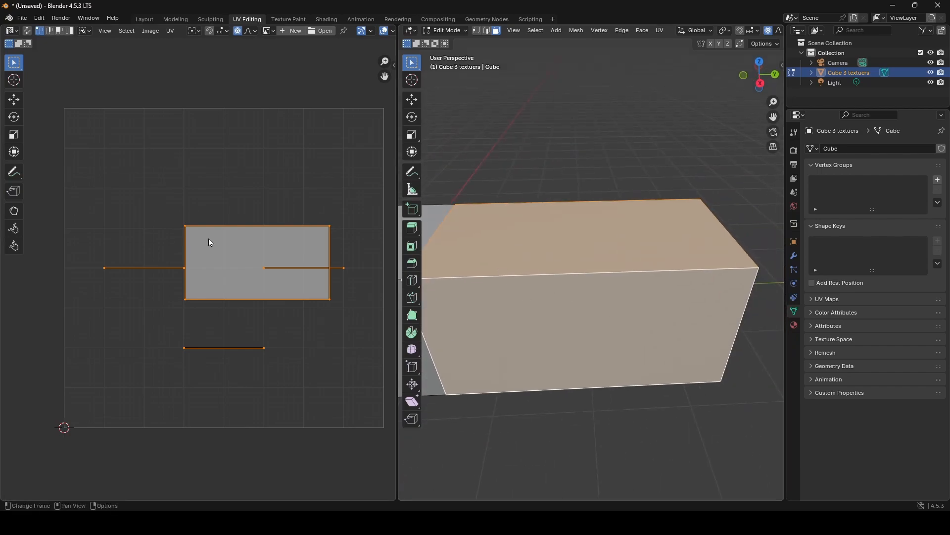
middle_click_drag(559, 323, 558, 322)
key("u")
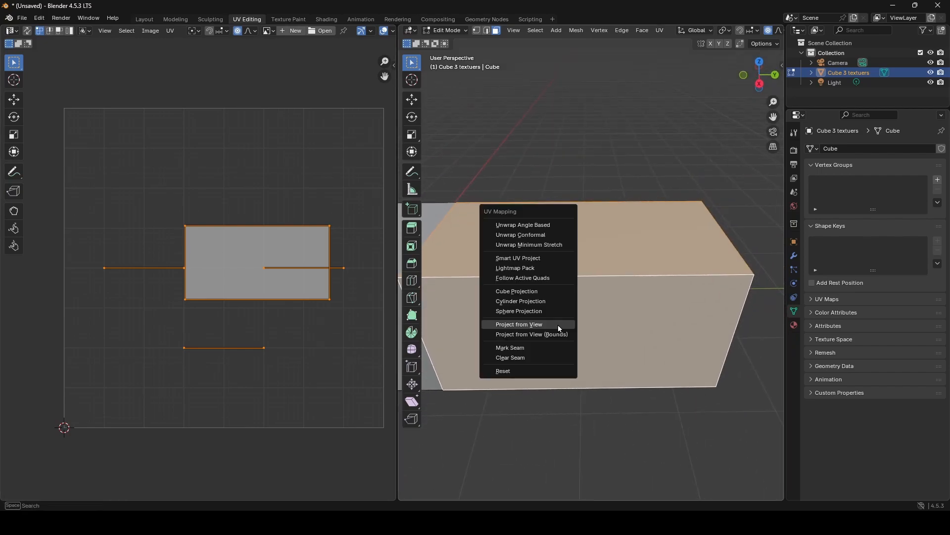
left_click(553, 280)
left_click(540, 298)
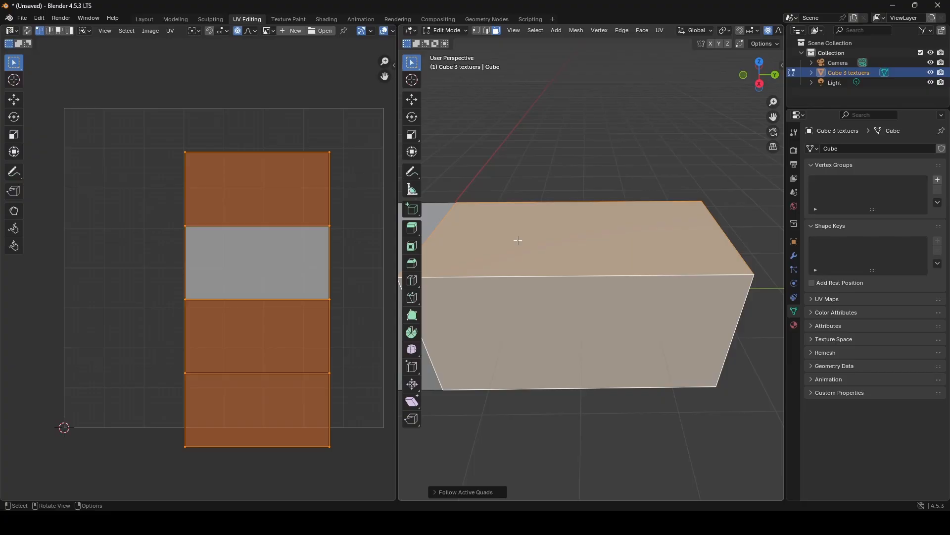
- Select the face loop around the block's original section with its top face active, and unwrap it with Follow Active Quads
middle_click_drag(470, 268, 576, 324)
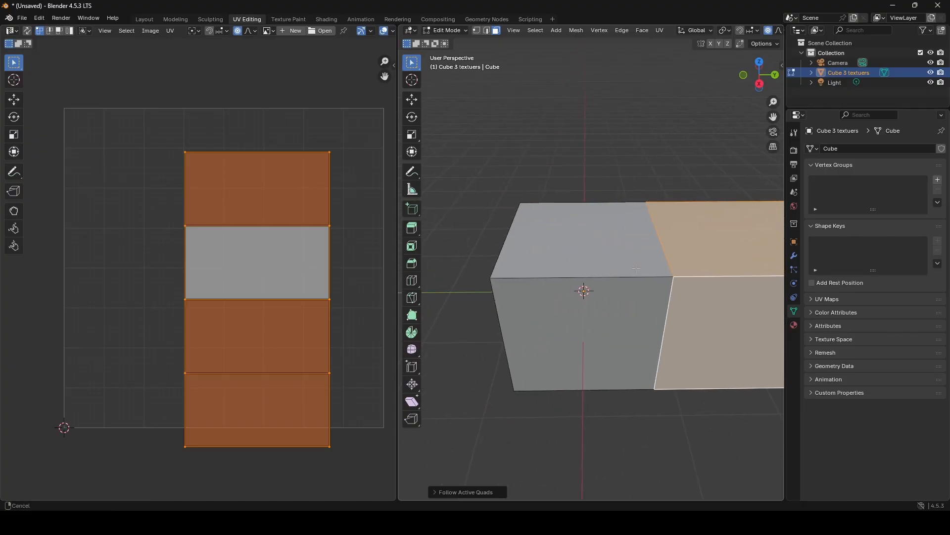
left_click(576, 324)
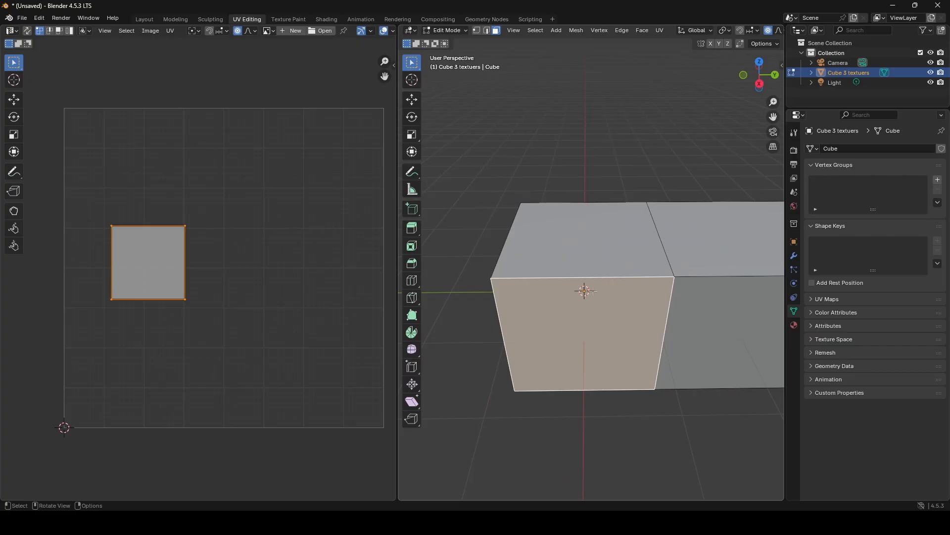
left_click(578, 276, "shift")
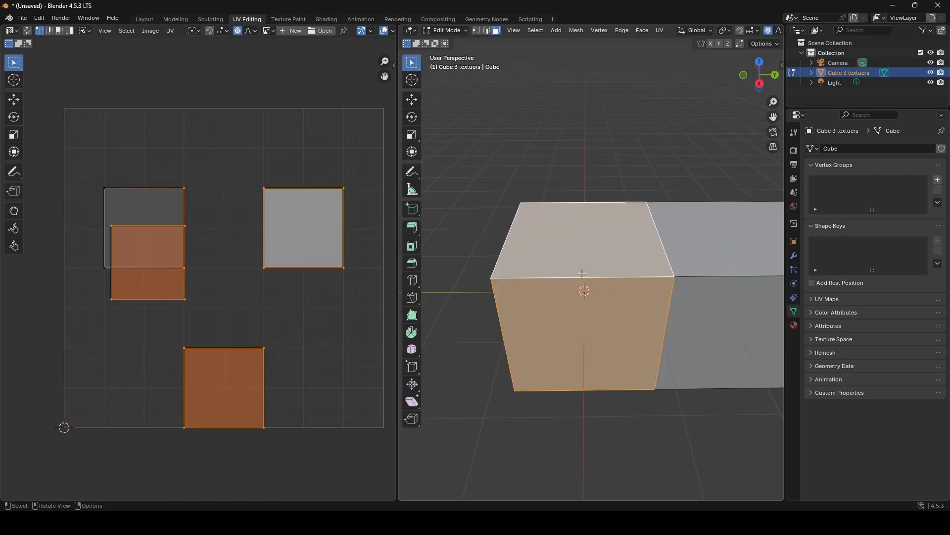
key("u")
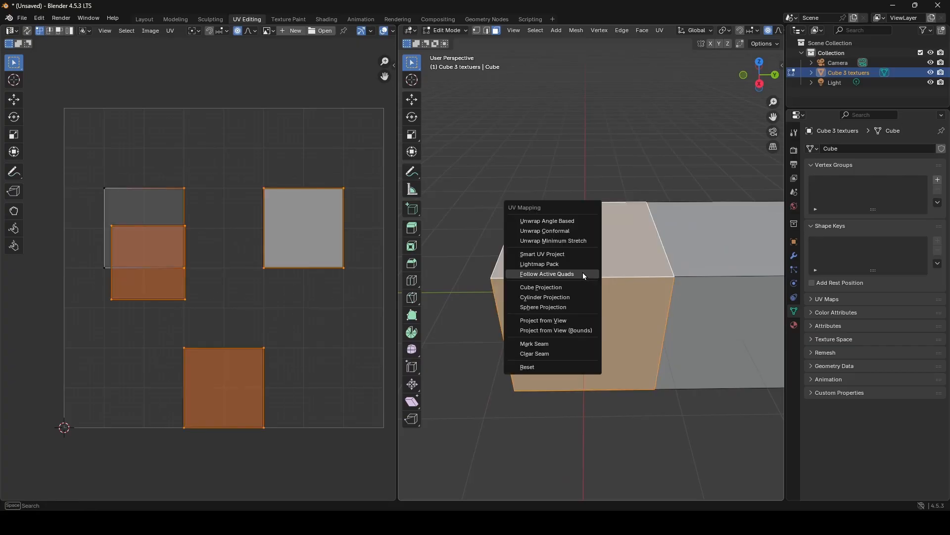
left_click(584, 273)
left_click(553, 292)
- Select the side and top faces of the original and extruded sections in turn to compare their UVs, and restore the loop selection
middle_click_drag(606, 313, 527, 303)
scroll(313, 257, "up", 2)
middle_click_drag(314, 258, 198, 278)
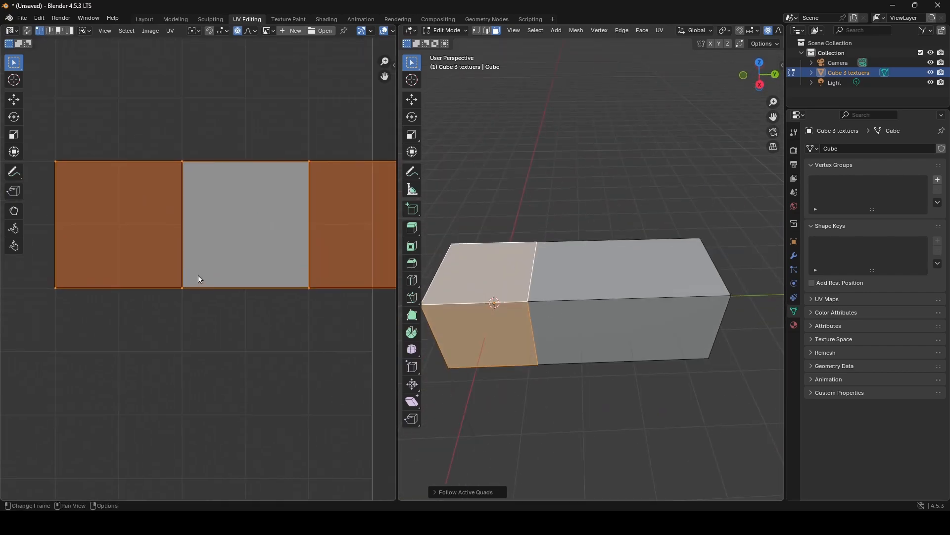
left_click(495, 303)
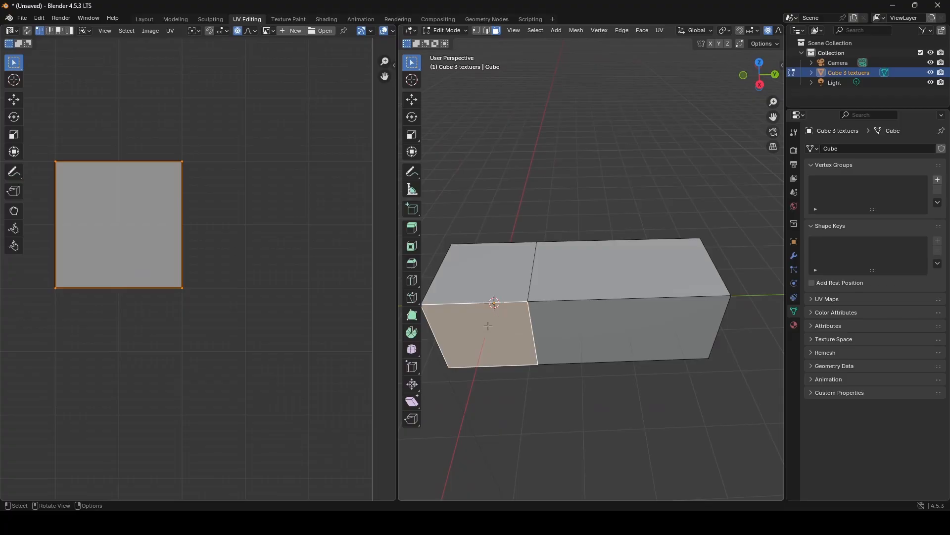
left_click(493, 281)
middle_click_drag(492, 280, 507, 369)
left_click(511, 265)
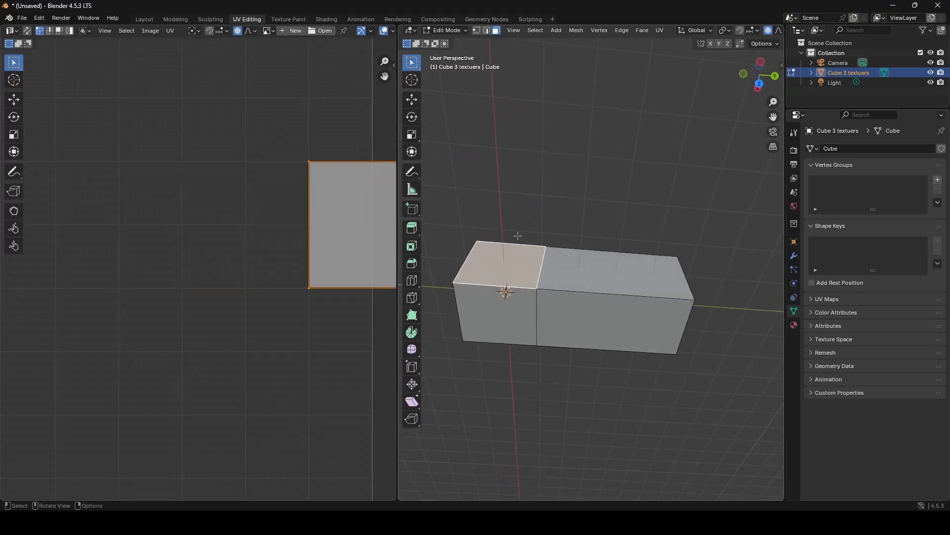
middle_click_drag(518, 236, 516, 312)
middle_click_drag(522, 193, 528, 228)
left_click(524, 212)
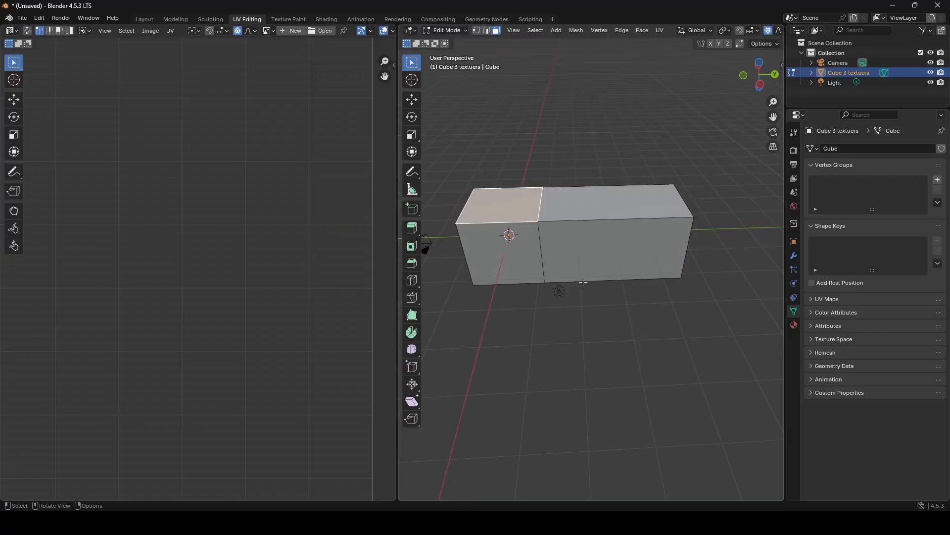
middle_click_drag(584, 282, 576, 265)
left_click(576, 264)
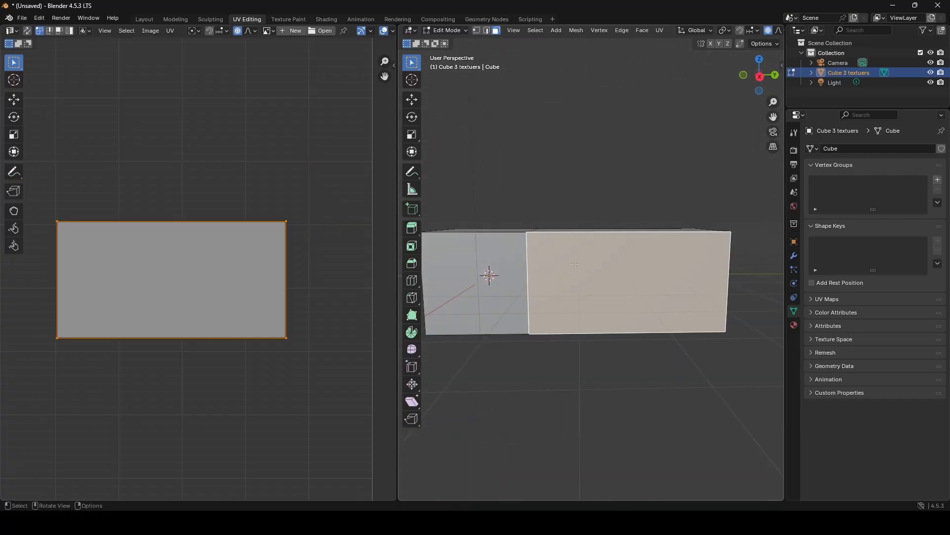
scroll(576, 263, "up", 1)
middle_click_drag(600, 214, 605, 324)
left_click(604, 235)
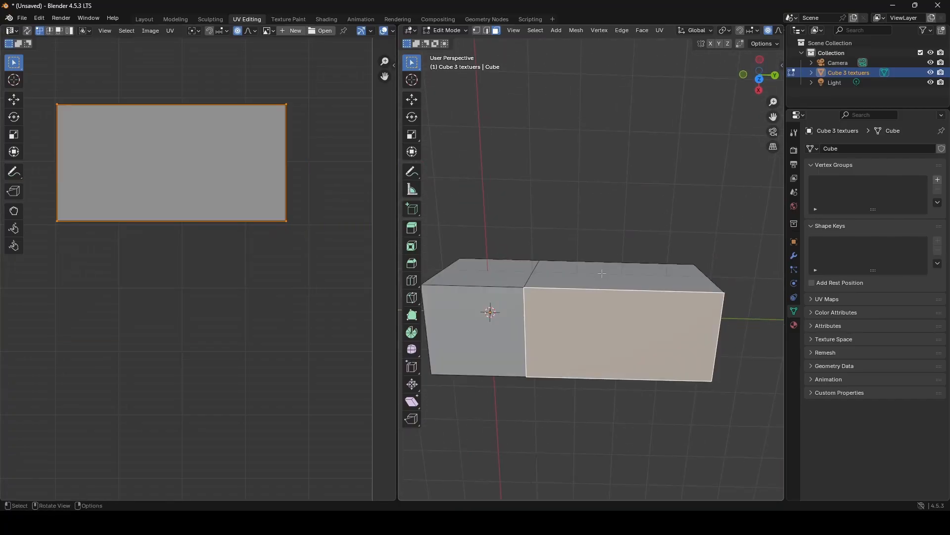
left_click(603, 273)
middle_click_drag(600, 374, 621, 295)
key("ctrl+z")
key("ctrl+z")
key("ctrl+z")
key("ctrl+z")
key("ctrl+z")
key("ctrl+z")
- Rotate the original section's UV strip by 90 degrees and move it inside the UV square
scroll(275, 296, "down", 5)
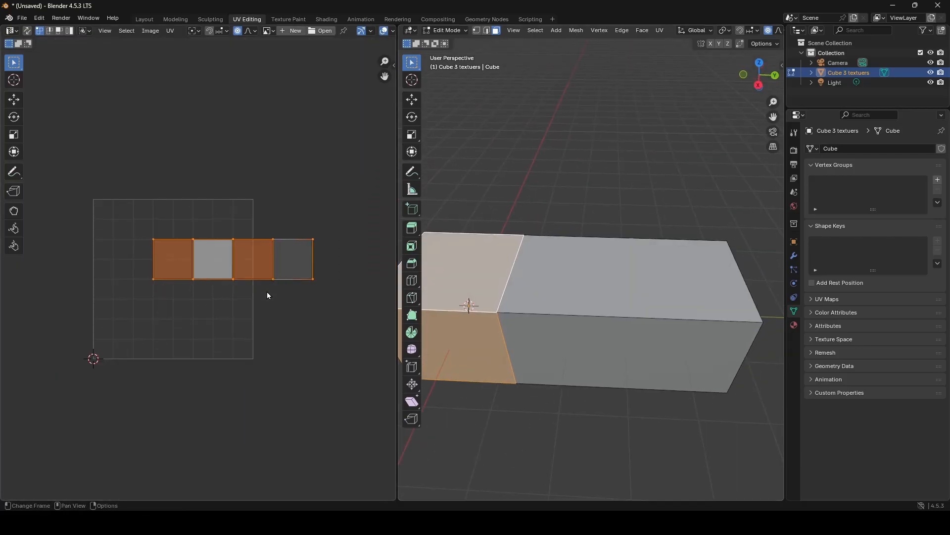
left_click(13, 117)
left_click_drag(248, 217, 236, 214)
type("90")
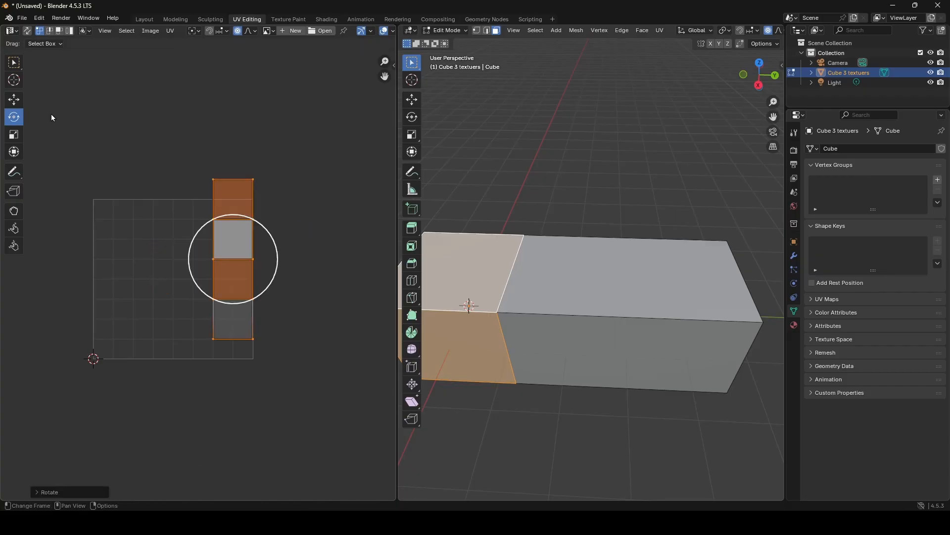
left_click(14, 100)
left_click_drag(222, 266, 142, 283)
key("KP_Decimal")
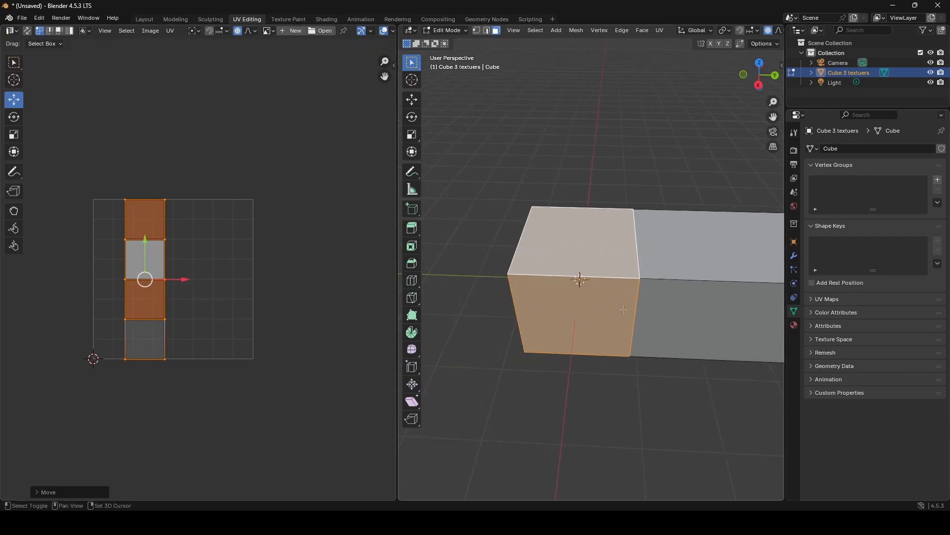
scroll(573, 288, "down", 2)
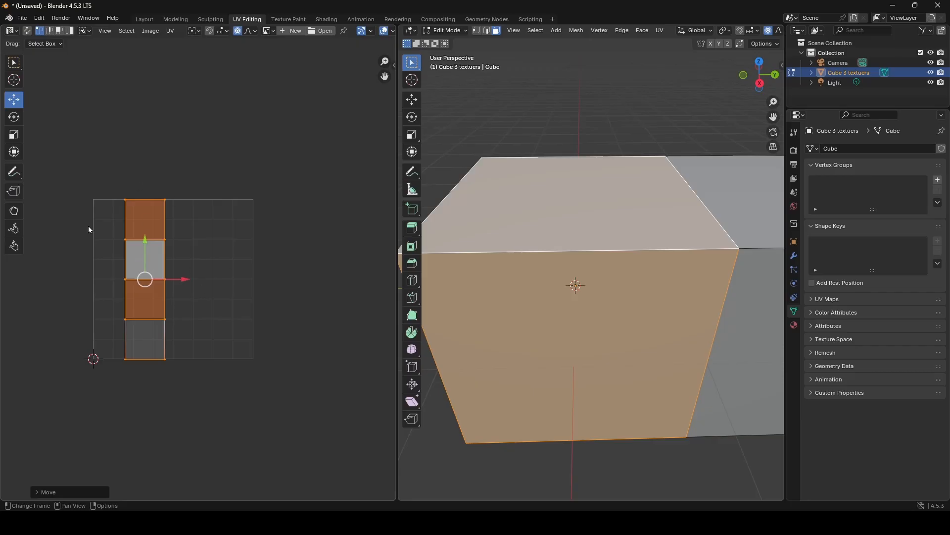
left_click(319, 30)
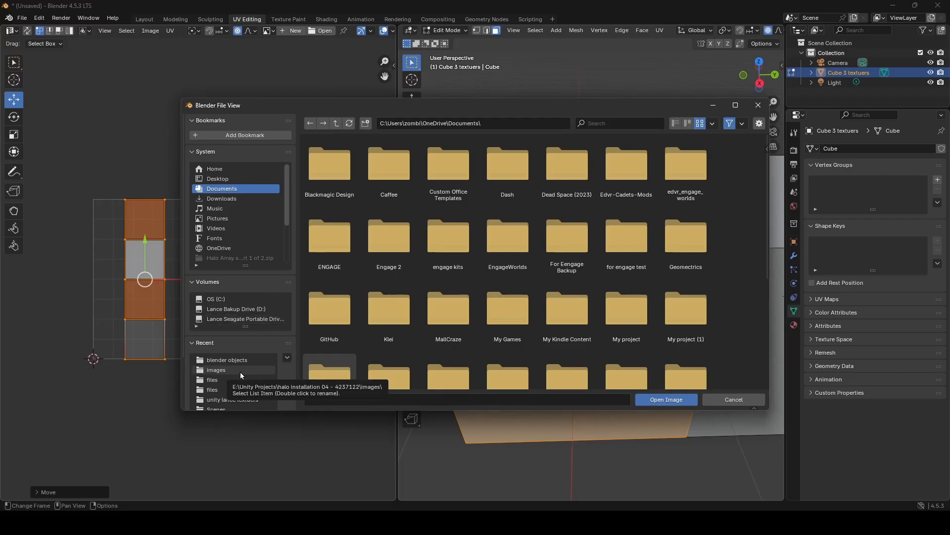
left_click(757, 105)
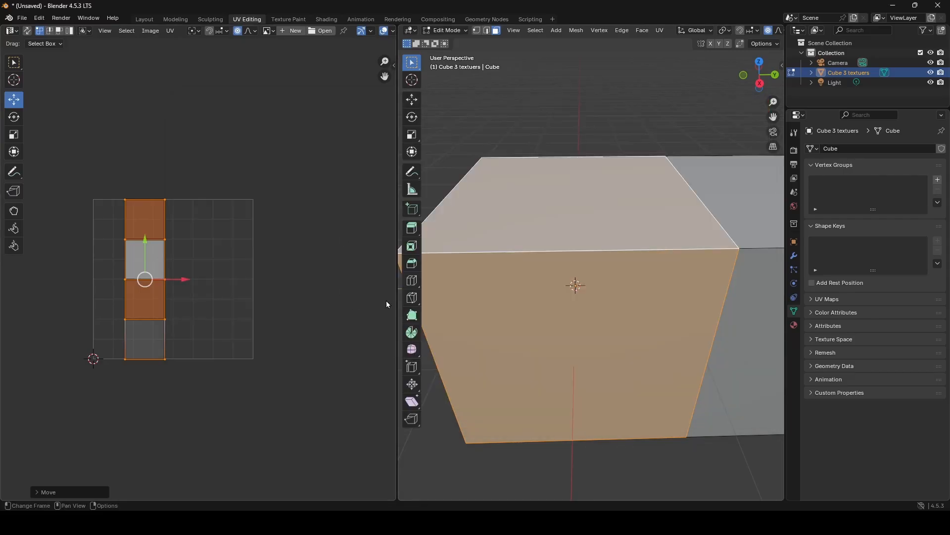
scroll(622, 268, "down", 3)
scroll(621, 267, "down", 3)
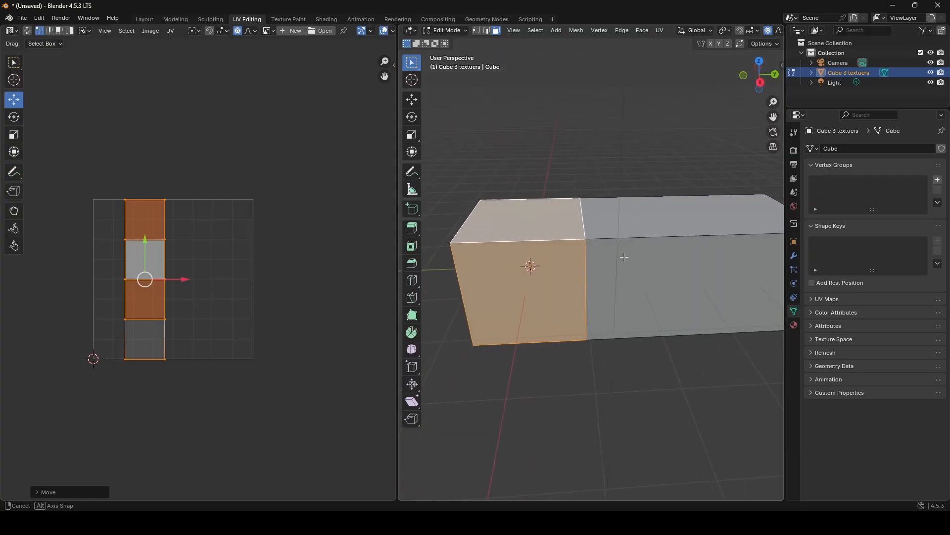
mouse_move(411, 523)
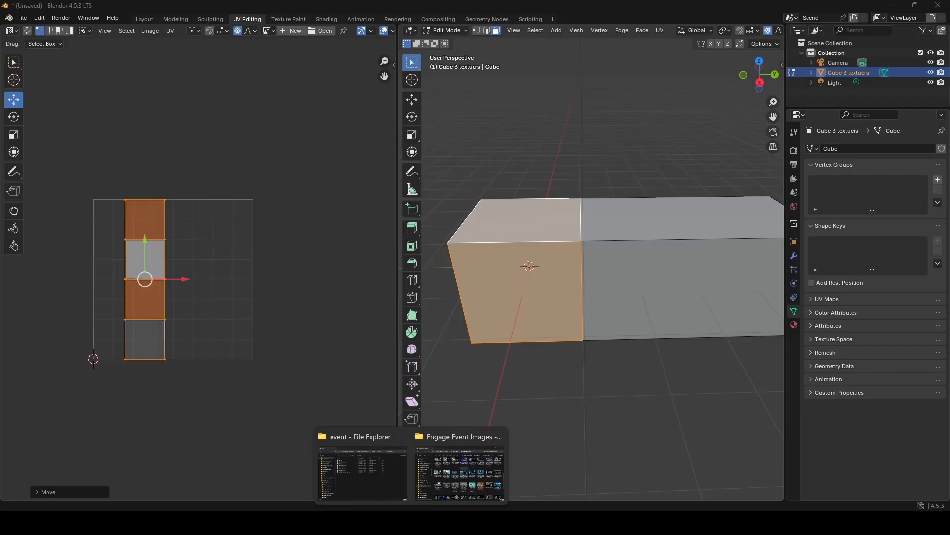
middle_click_drag(538, 260, 541, 249)
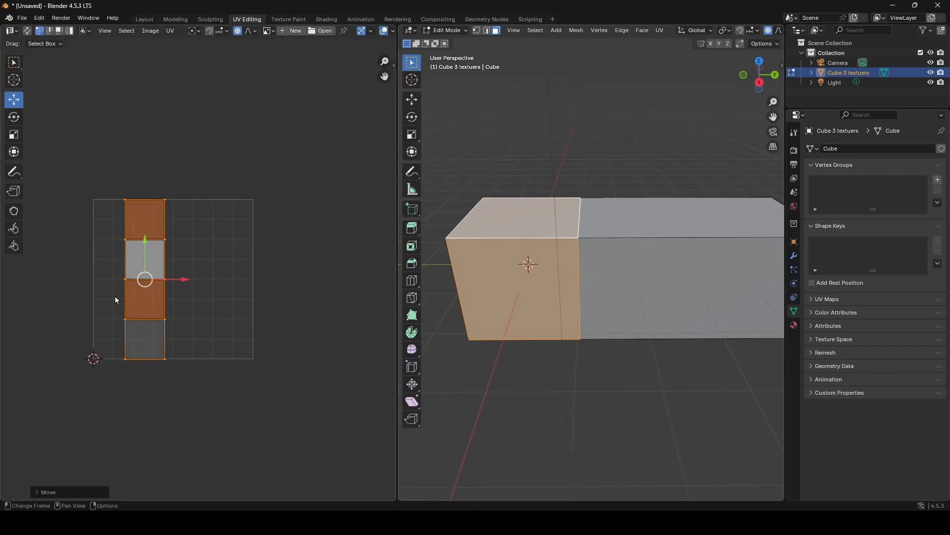
- Move the original section's UV strip closer to the UV square's left edge and select all linked faces of the block
left_click_drag(141, 280, 126, 281)
middle_click_drag(569, 258, 613, 228)
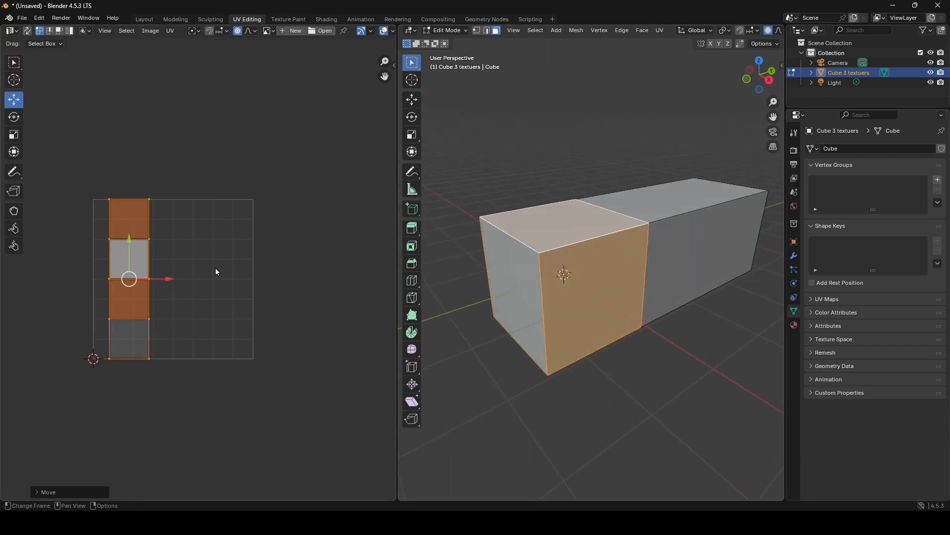
key("l")
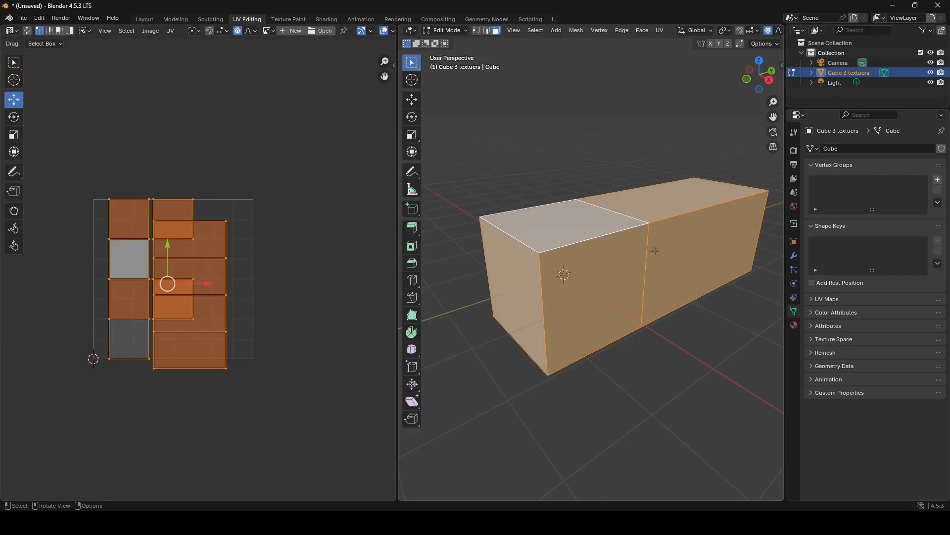
scroll(176, 283, "up", 4)
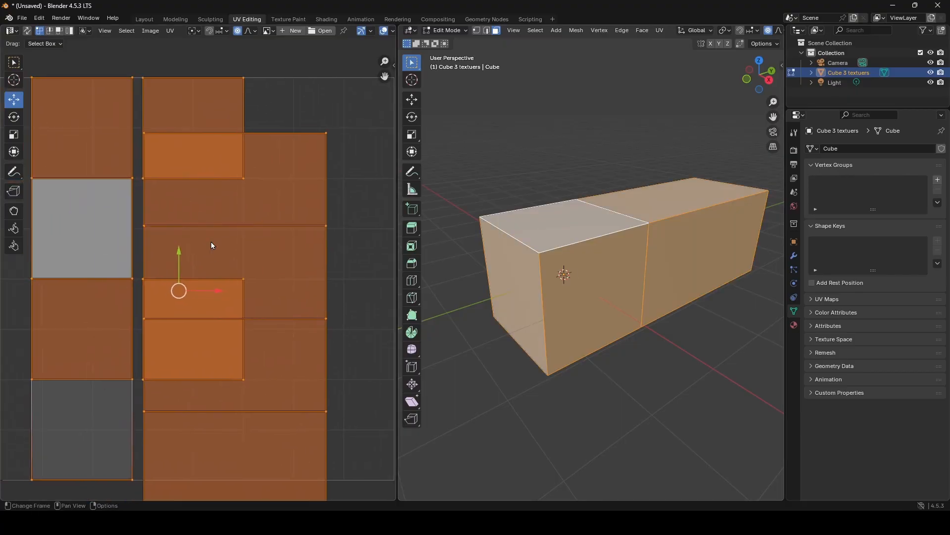
middle_click_drag(213, 218, 270, 229)
scroll(175, 254, "down", 2)
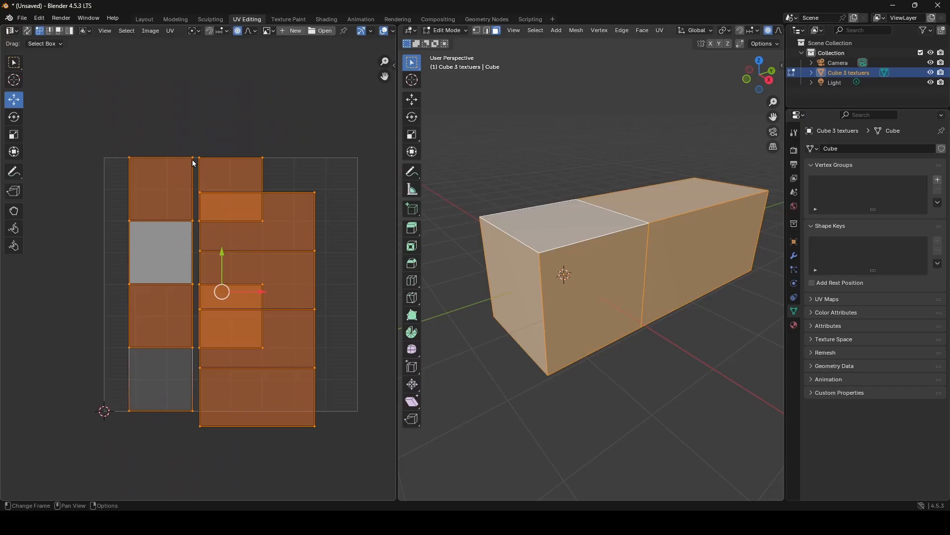
- Select only the original section's four-face UV strip, disable proportional editing and align the strip with the UV square's left edge
left_click_drag(194, 150, 106, 418)
left_click_drag(195, 286, 179, 287)
key("ctrl+z")
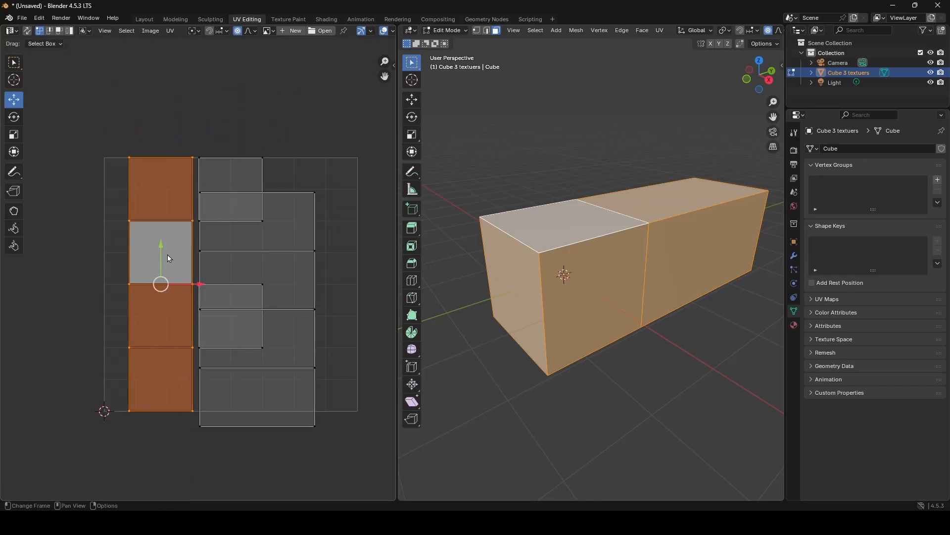
left_click(237, 32)
left_click_drag(198, 285, 172, 285)
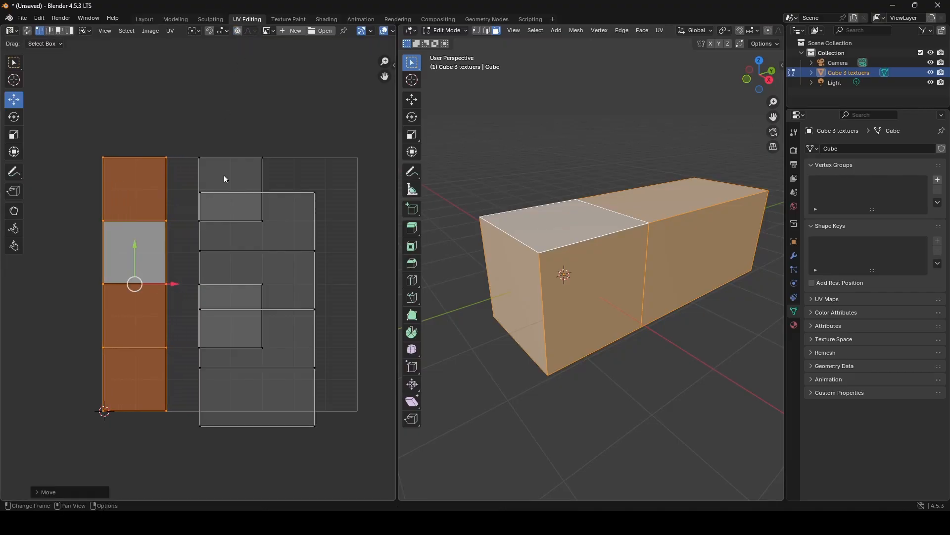
- In UV face selection, move both square end-face islands to the UV square's right edge and fit the extruded section's strip between the islands
left_click(59, 30)
left_click(208, 203)
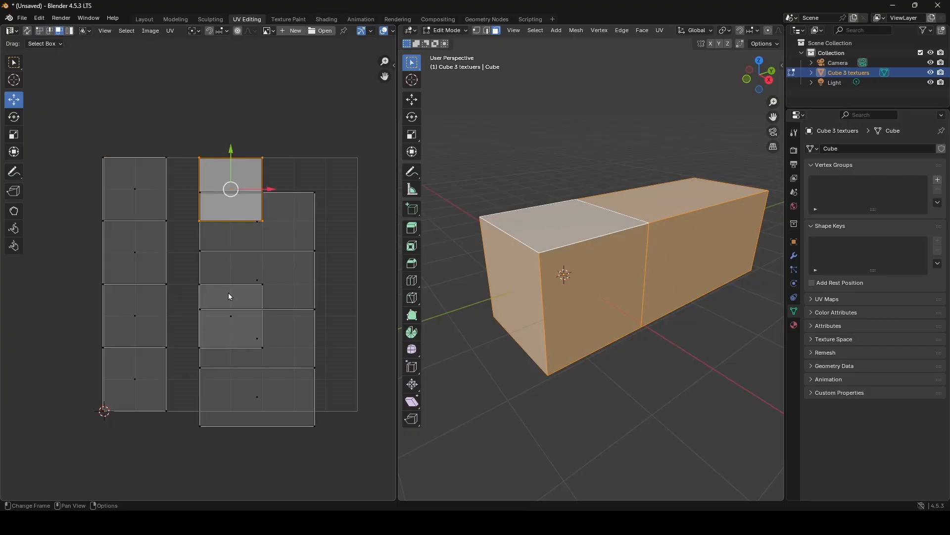
left_click(236, 332, "shift")
left_click_drag(232, 248, 327, 252)
left_click_drag(238, 184, 271, 410)
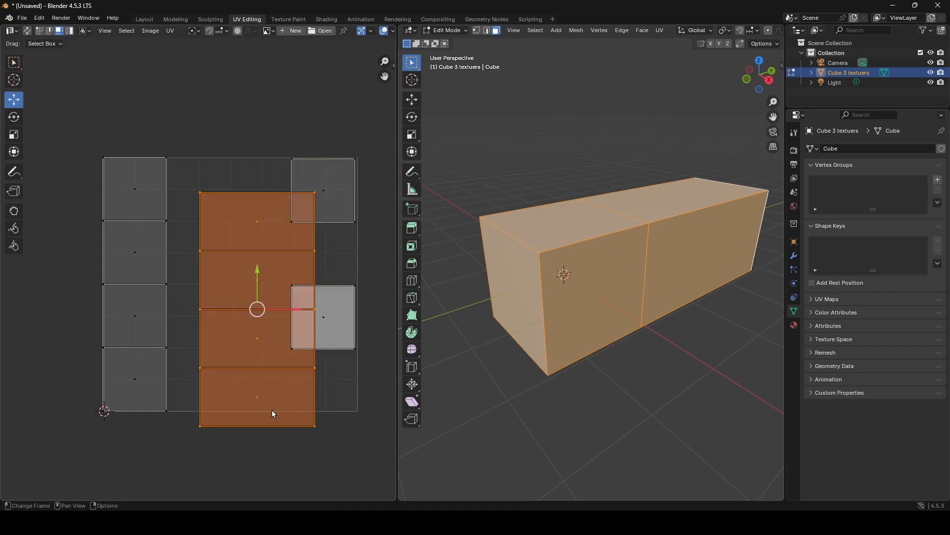
left_click_drag(256, 307, 226, 278)
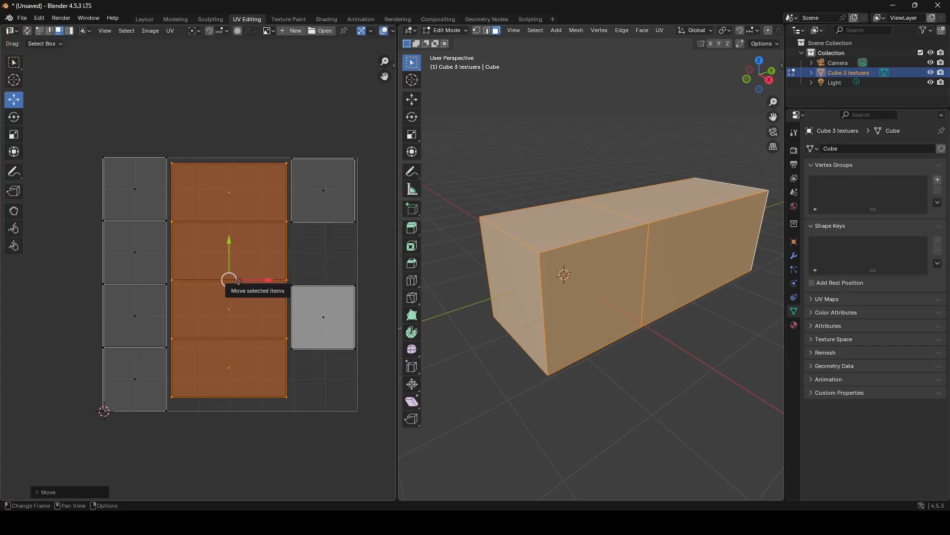
- Reselect the extruded section's UV strip and try shifting it toward the end-face islands
left_click(252, 416)
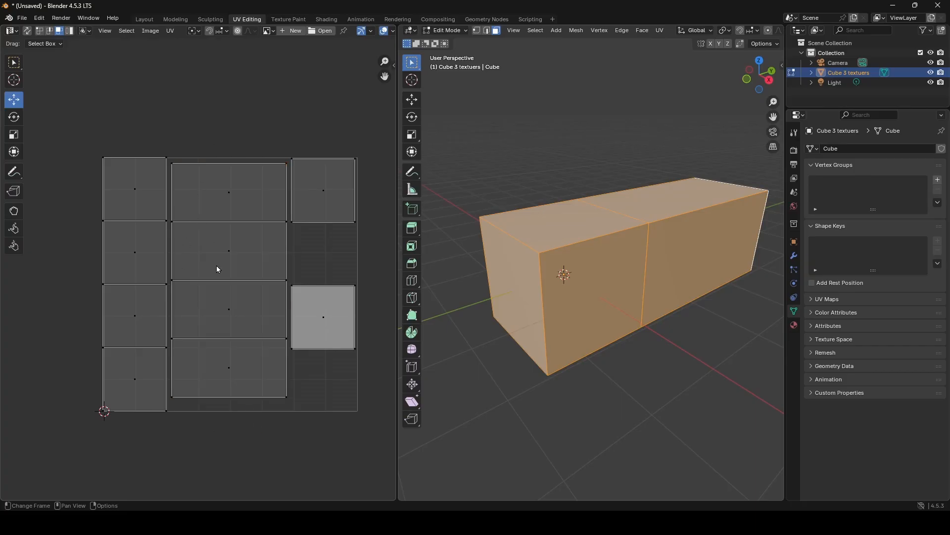
left_click_drag(218, 159, 240, 399)
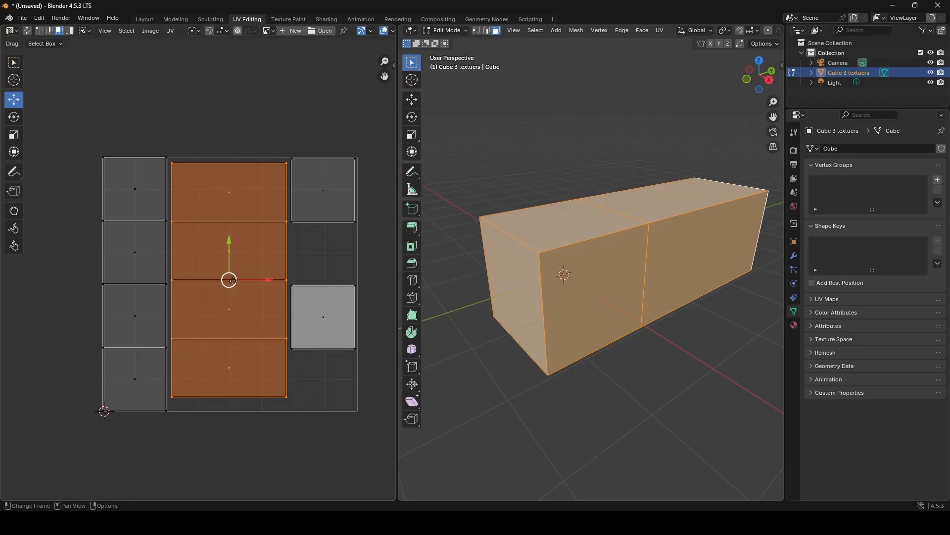
left_click_drag(232, 281, 256, 283)
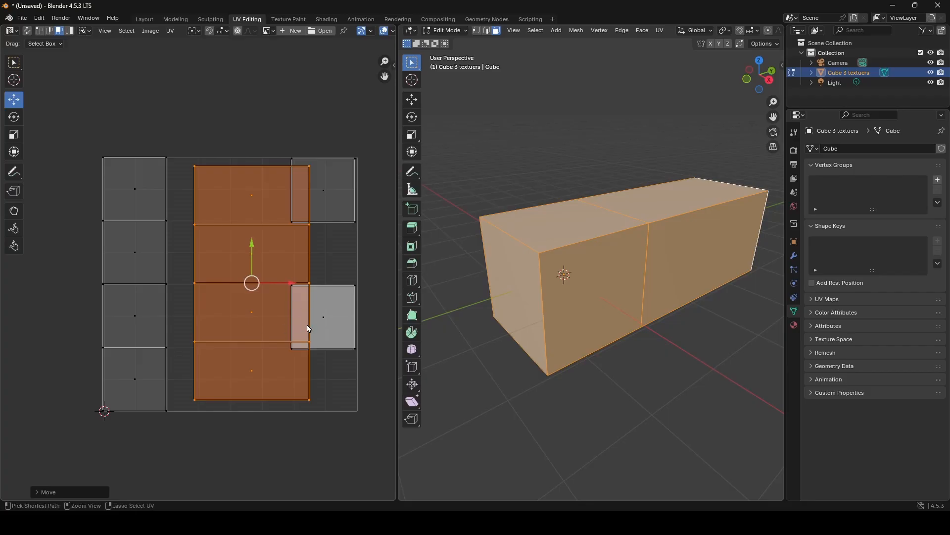
key("ctrl+z")
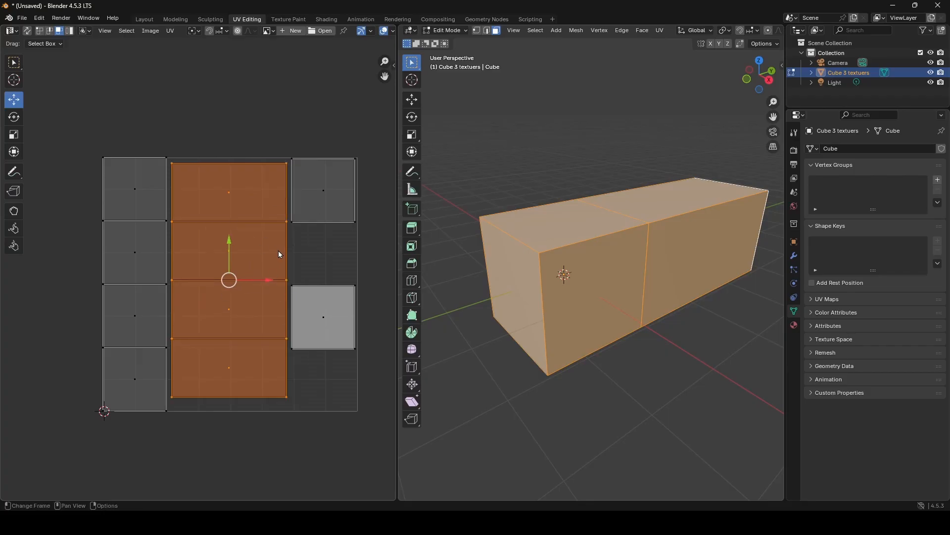
key("Tab")
scroll(286, 232, "up", 3)
key("Tab")
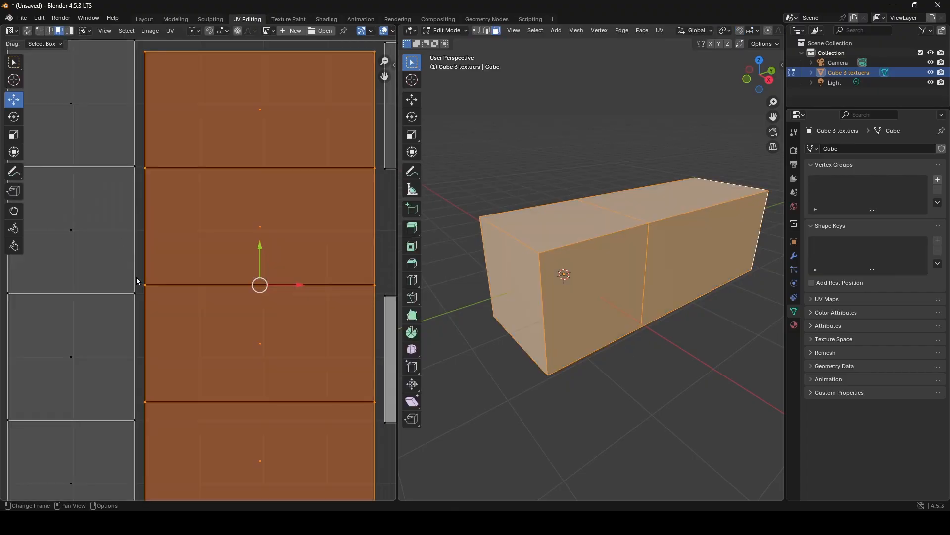
middle_click_drag(682, 247, 667, 248)
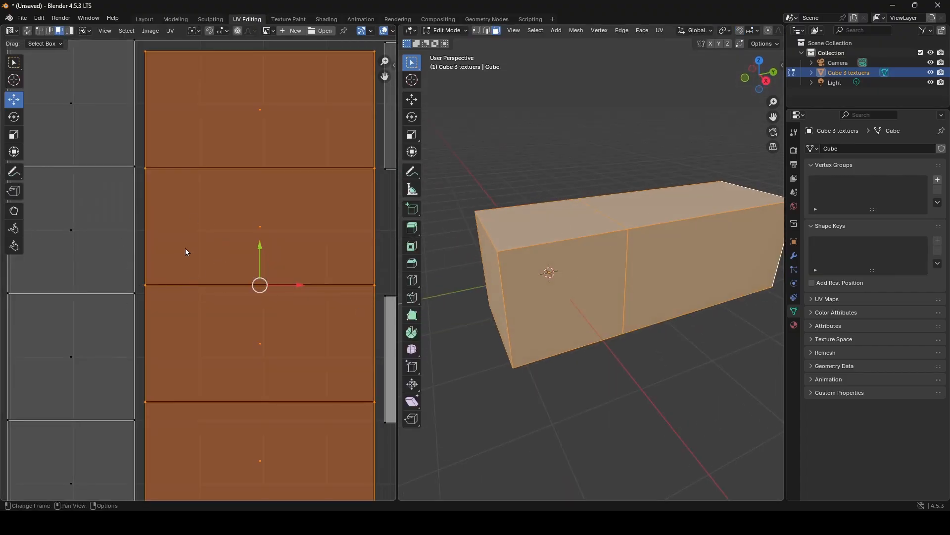
scroll(260, 212, "down", 3)
middle_click_drag(245, 227, 214, 236)
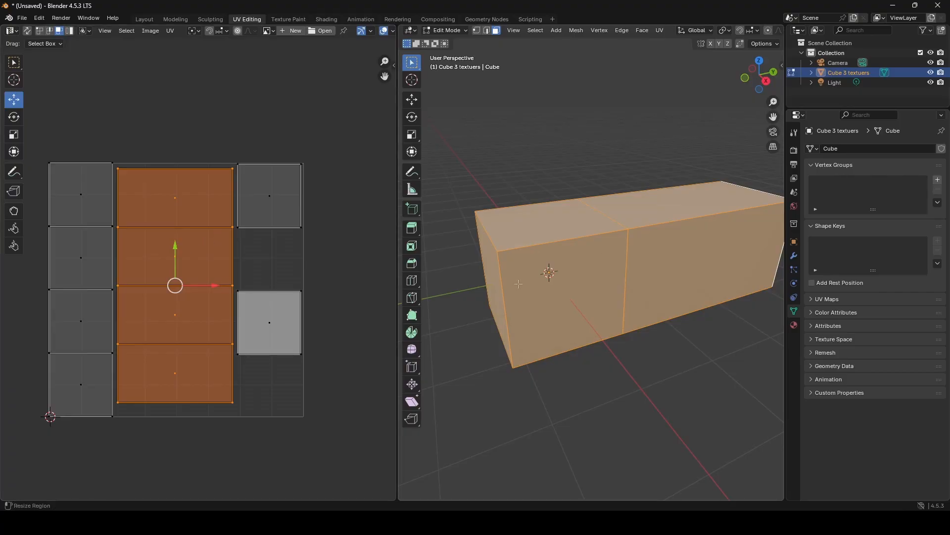
left_click(145, 19)
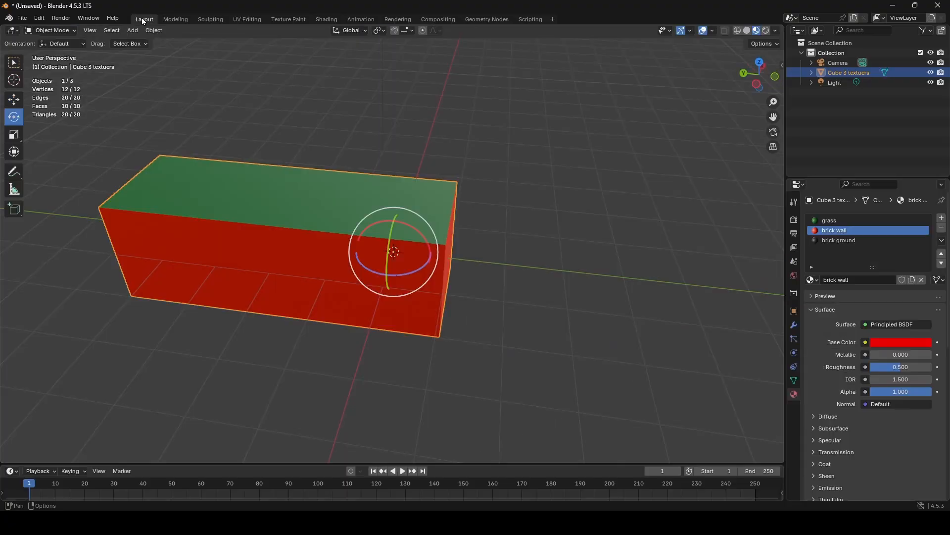
middle_click_drag(340, 218, 537, 241)
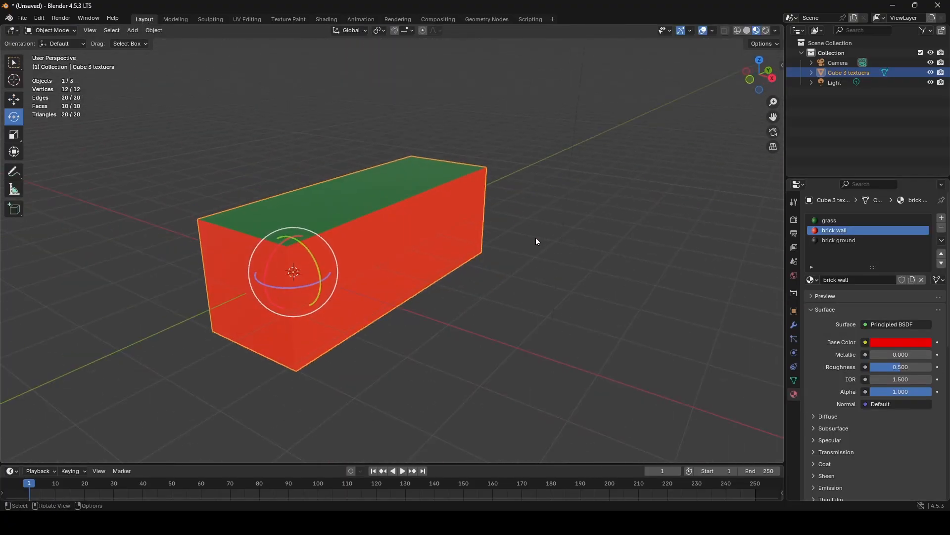
left_click(182, 20)
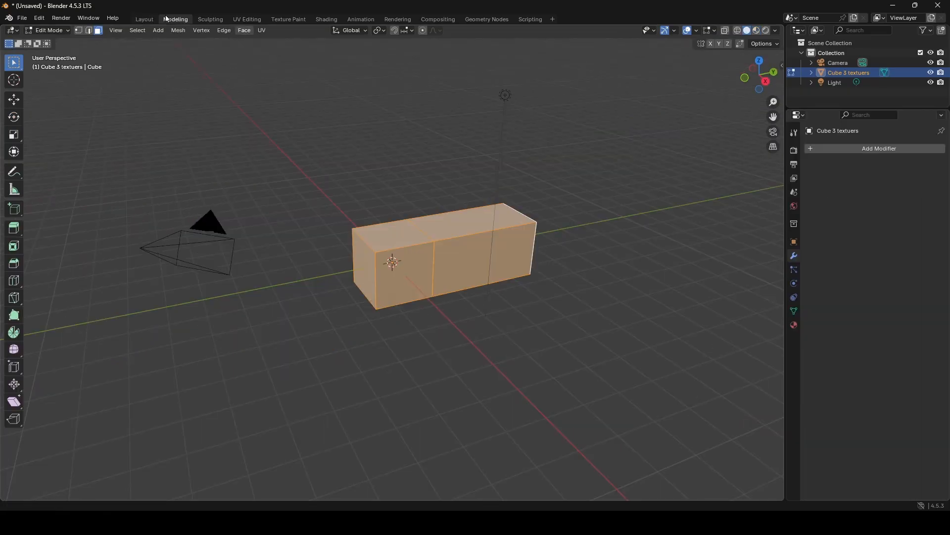
left_click(247, 20)
- Select only the extruded section's long front face and scale its UV face along Y to nearly zero, flattening it into a horizontal line
left_click(701, 277)
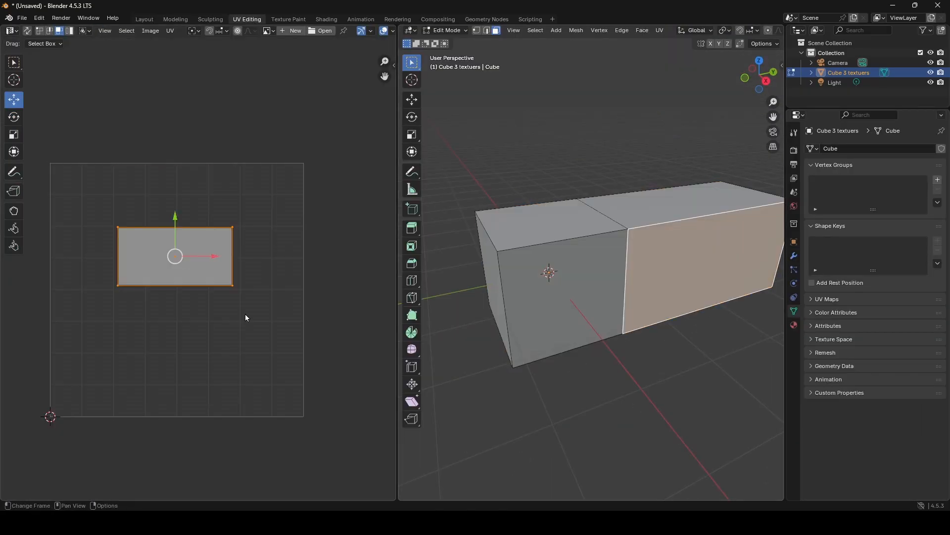
middle_click_drag(191, 241, 159, 240)
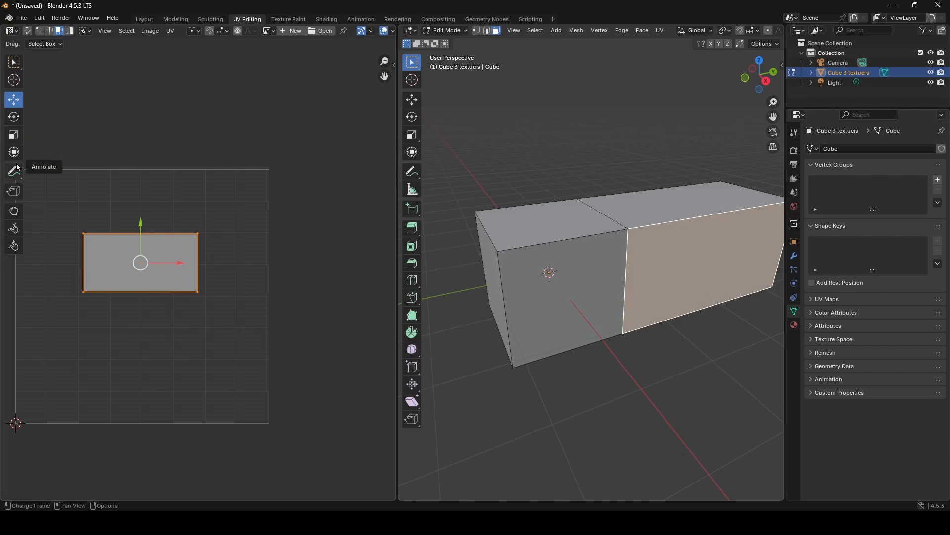
key("s")
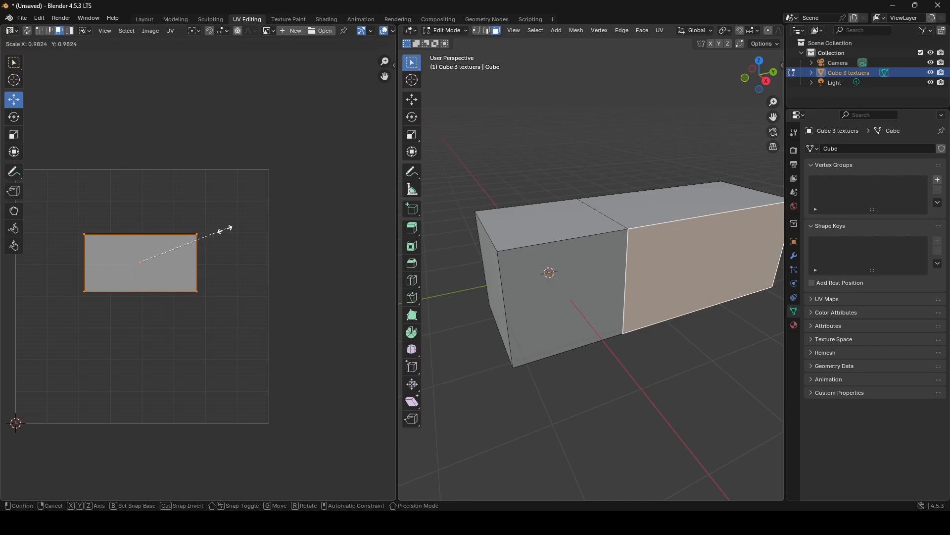
key("y")
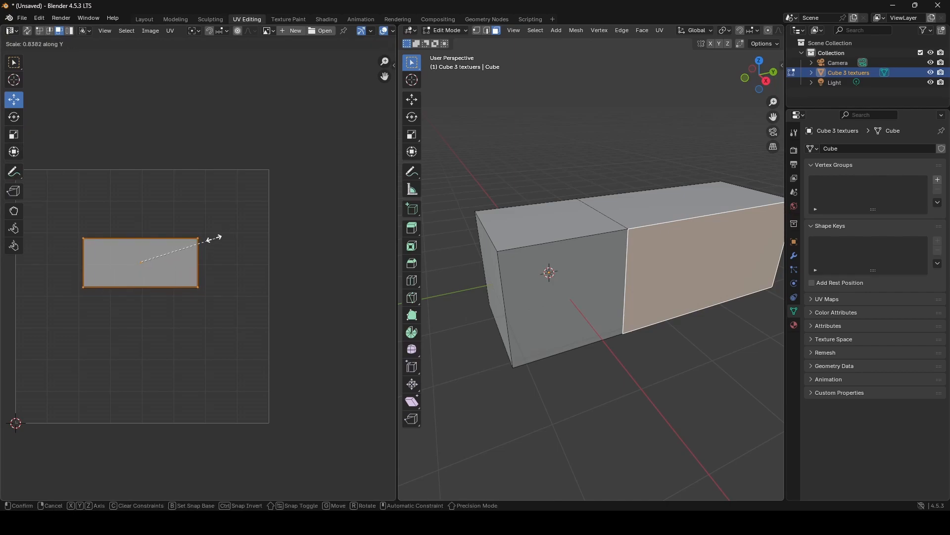
left_click(140, 261)
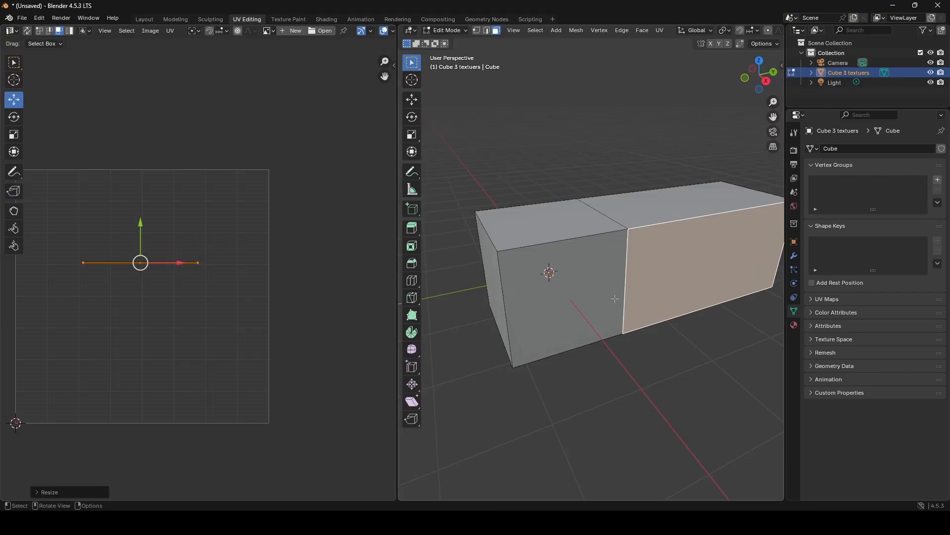
- In the Layout workspace, display the block's object transform properties and apply all transforms to it
middle_click_drag(615, 298, 600, 278)
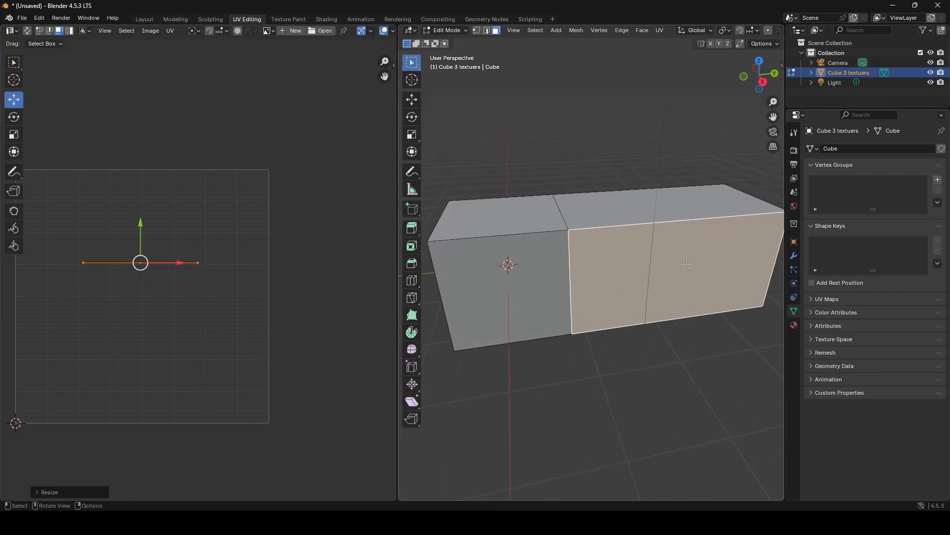
left_click(145, 18)
left_click(534, 300)
middle_click_drag(534, 301, 535, 265)
left_click(535, 265)
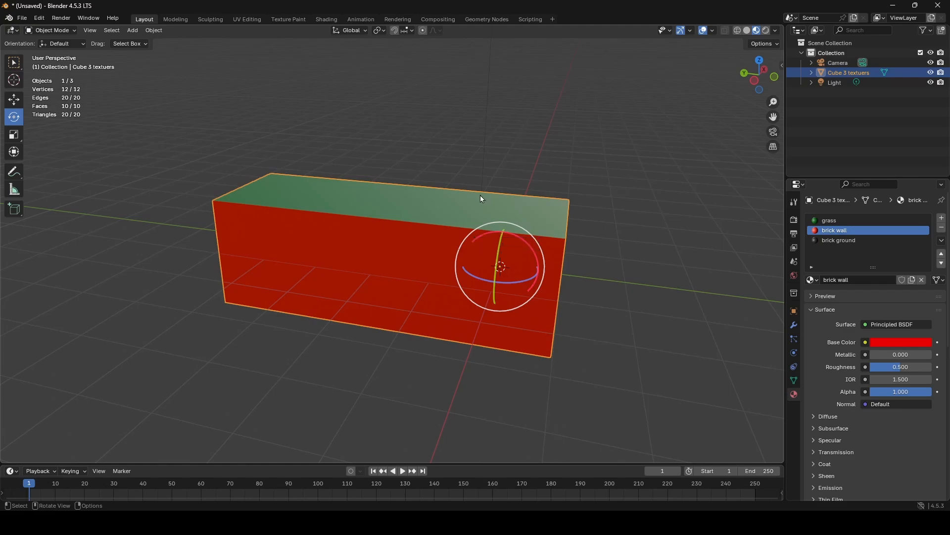
middle_click_drag(482, 199, 393, 190)
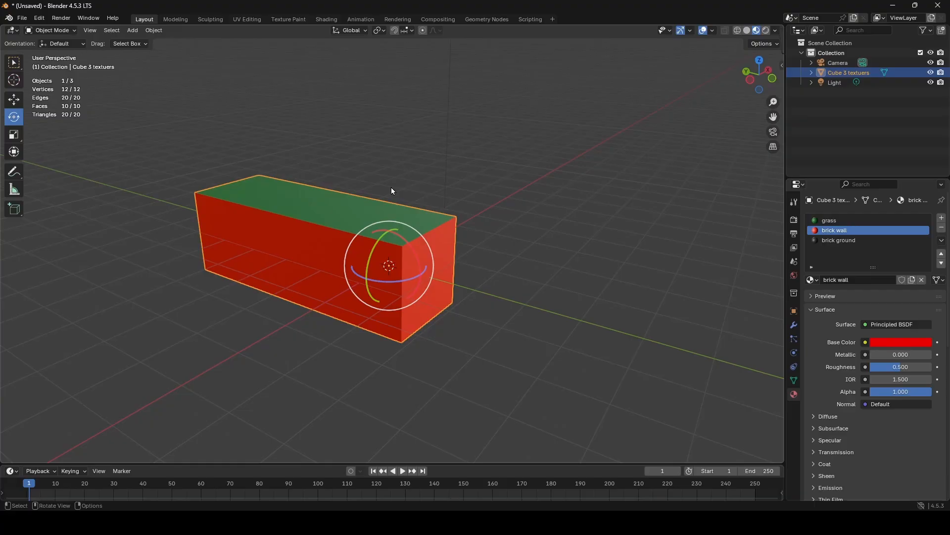
left_click(794, 311)
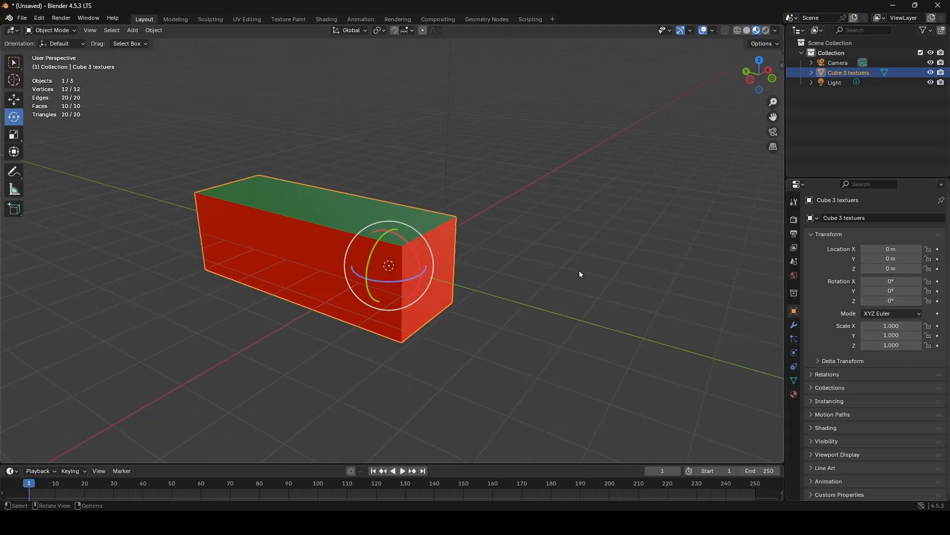
middle_click_drag(579, 270, 517, 253)
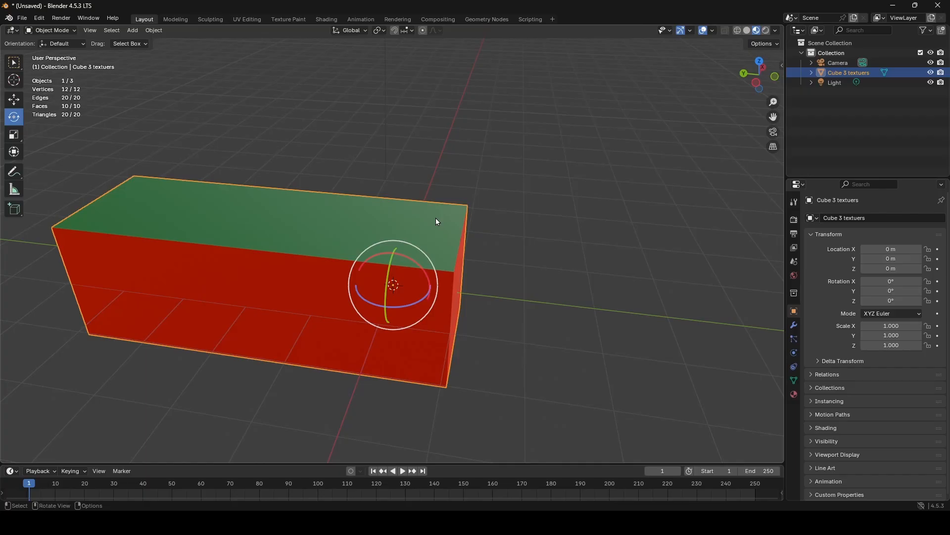
key("ctrl+a")
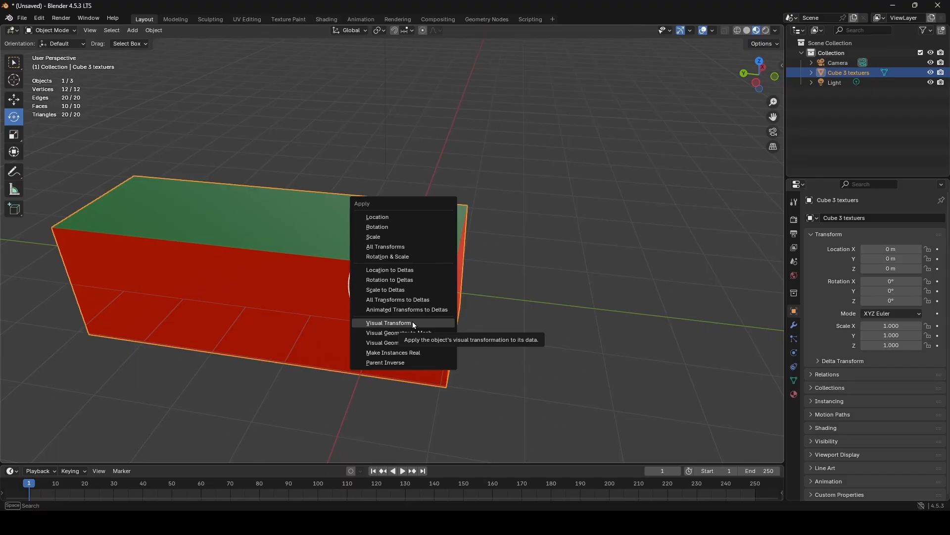
left_click(392, 248)
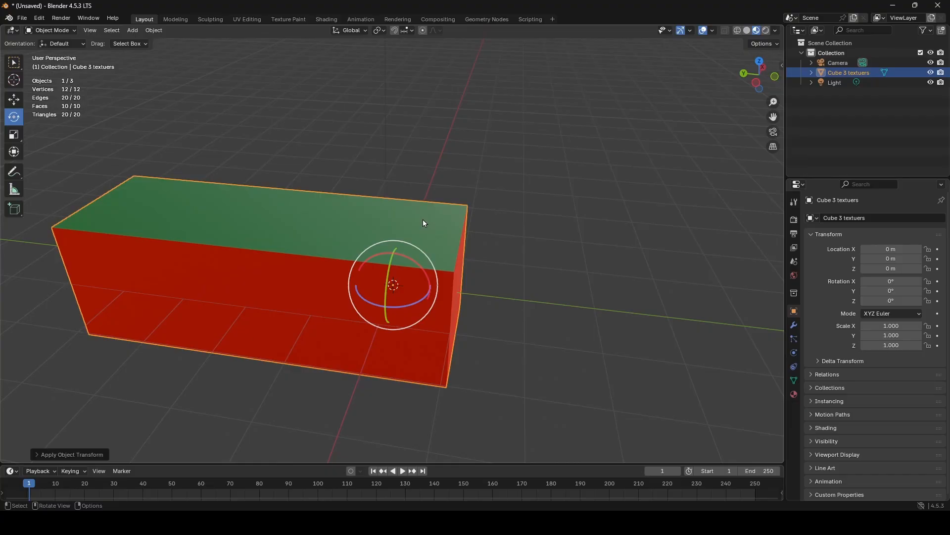
- Deselect the block and examine its geometry and the 3D cursor location up close and from several angles
middle_click_drag(469, 307, 490, 278)
scroll(489, 278, "up", 3)
scroll(489, 278, "up", 3)
left_click(655, 315)
scroll(491, 289, "up", 6)
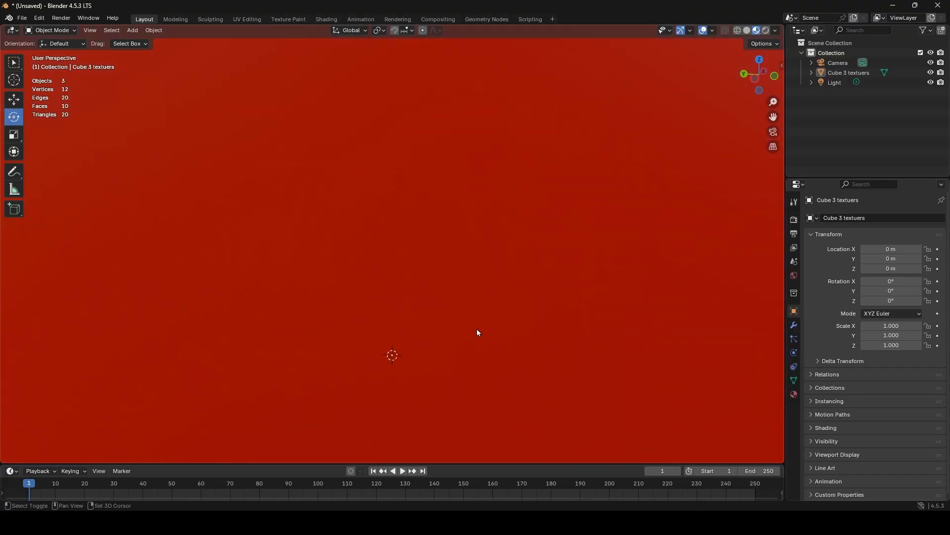
middle_click_drag(471, 224, 356, 339, "shift")
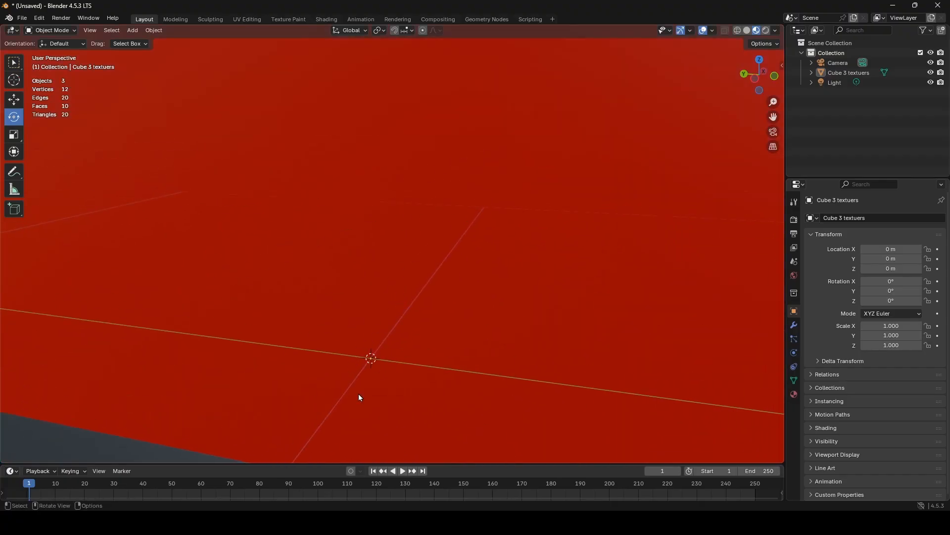
scroll(431, 360, "down", 9)
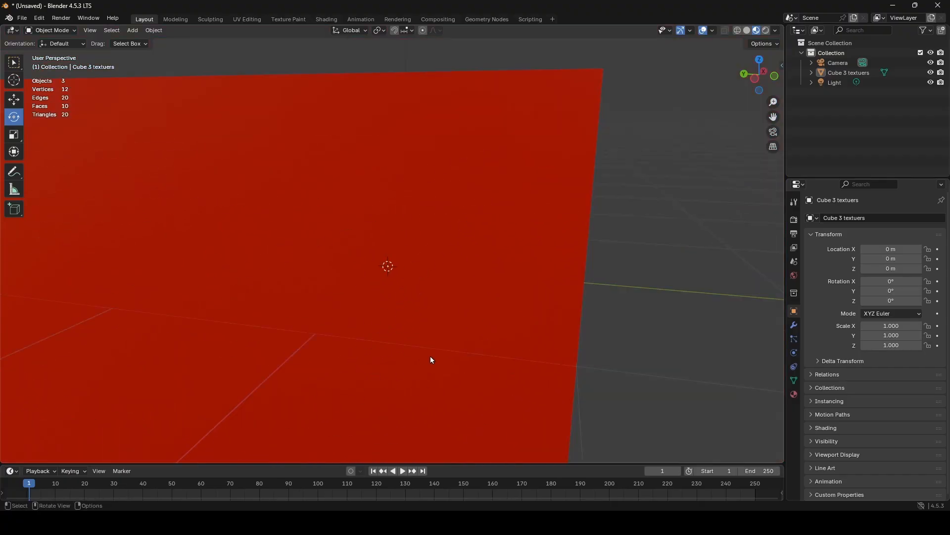
scroll(431, 360, "up", 9)
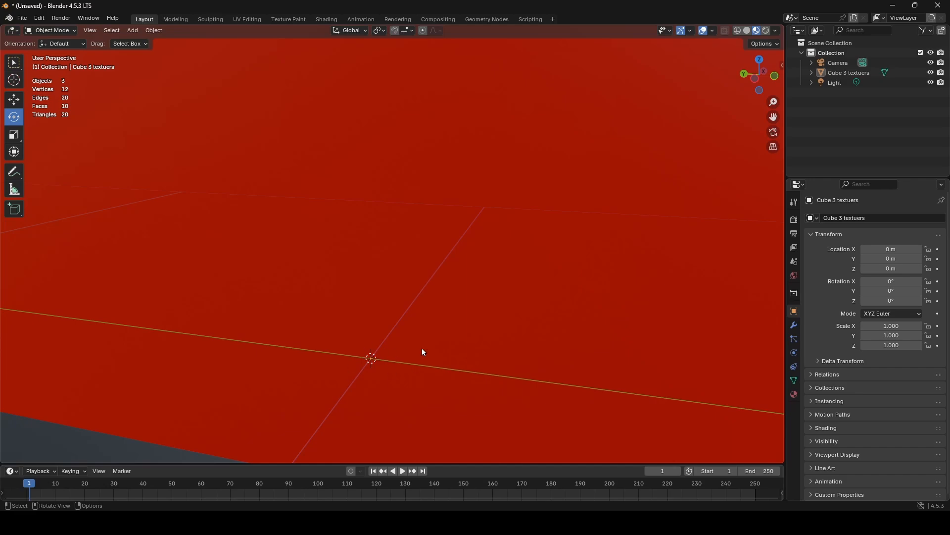
scroll(471, 325, "down", 8)
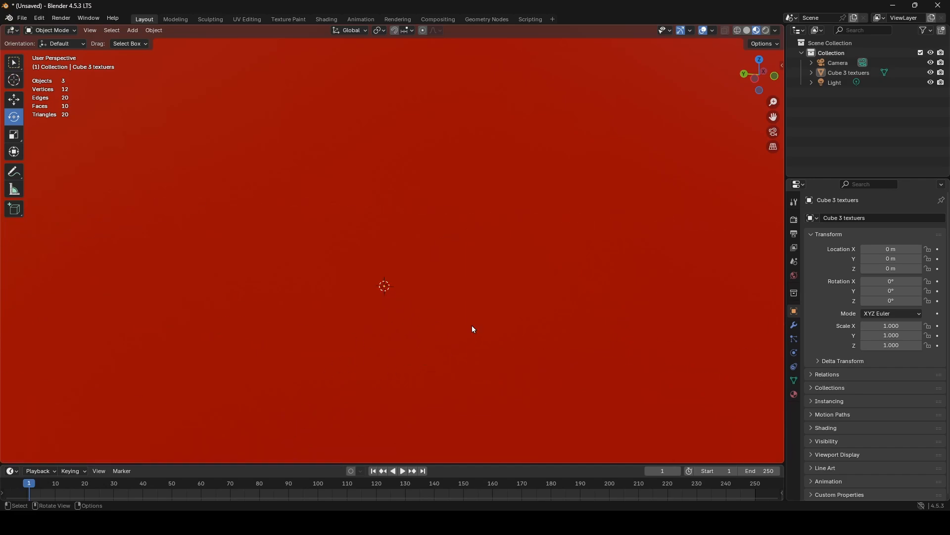
middle_click_drag(461, 307, 375, 262)
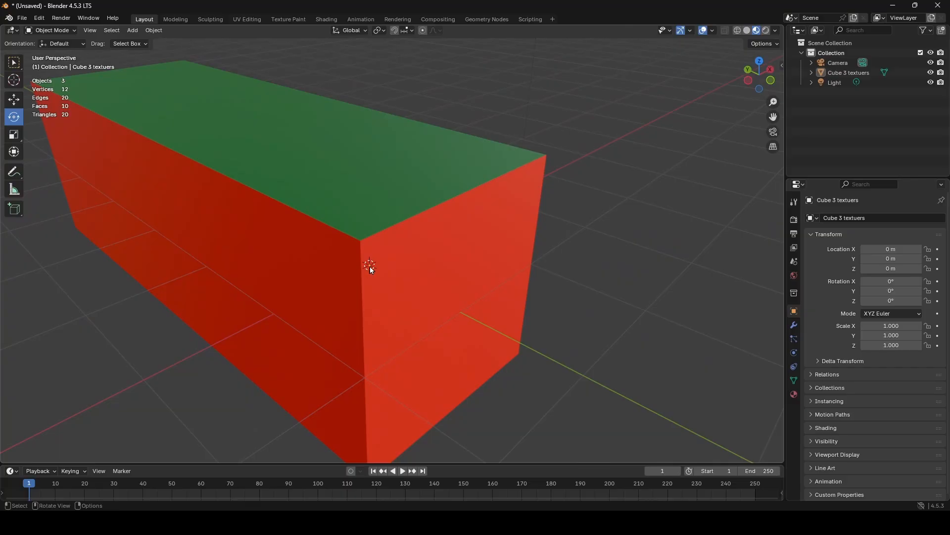
middle_click_drag(358, 237, 387, 255)
scroll(388, 254, "down", 7)
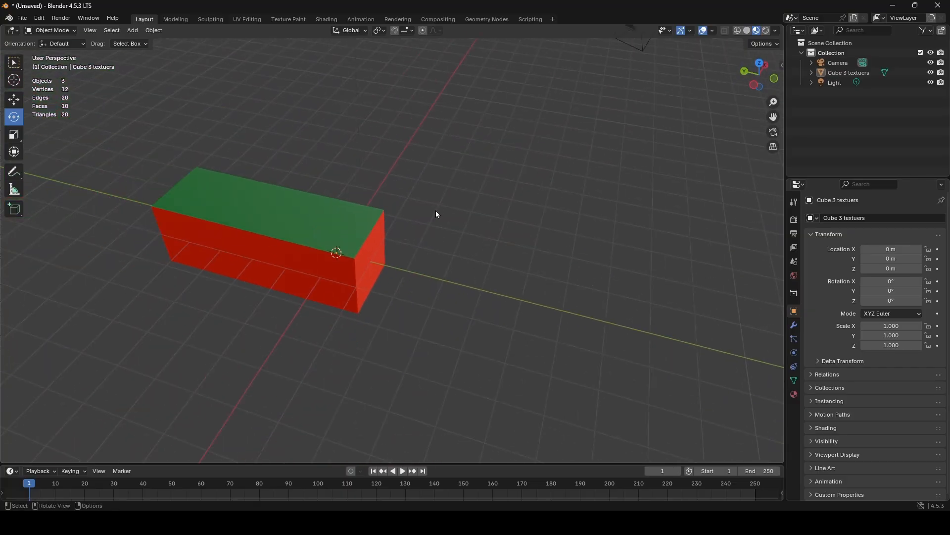
middle_click_drag(436, 209, 478, 191)
middle_click_drag(664, 119, 532, 108, "shift")
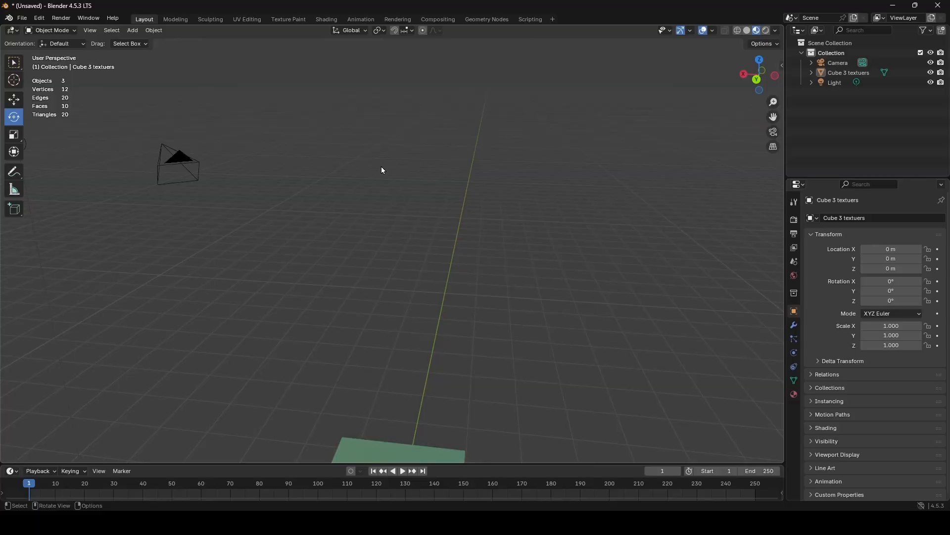
middle_click_drag(383, 170, 448, 244)
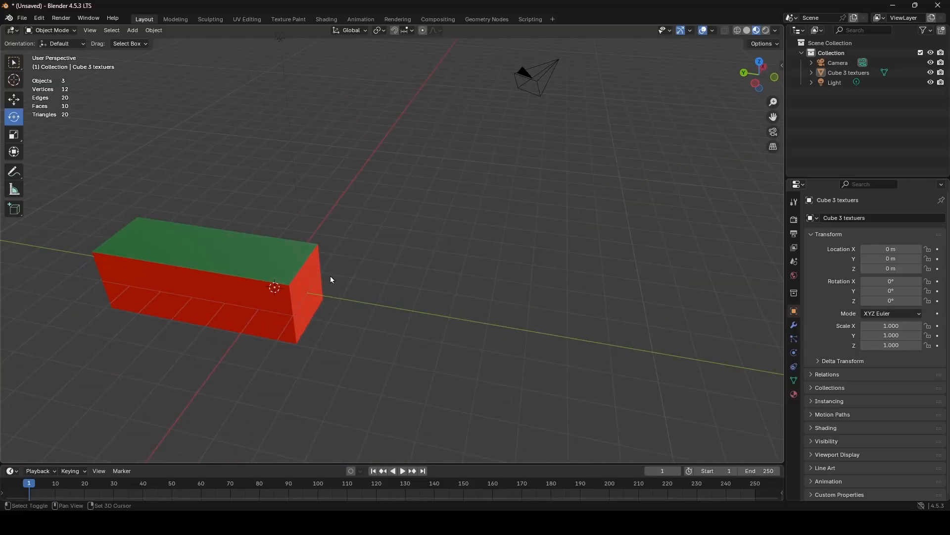
middle_click_drag(332, 280, 418, 265, "shift")
scroll(372, 289, "up", 4)
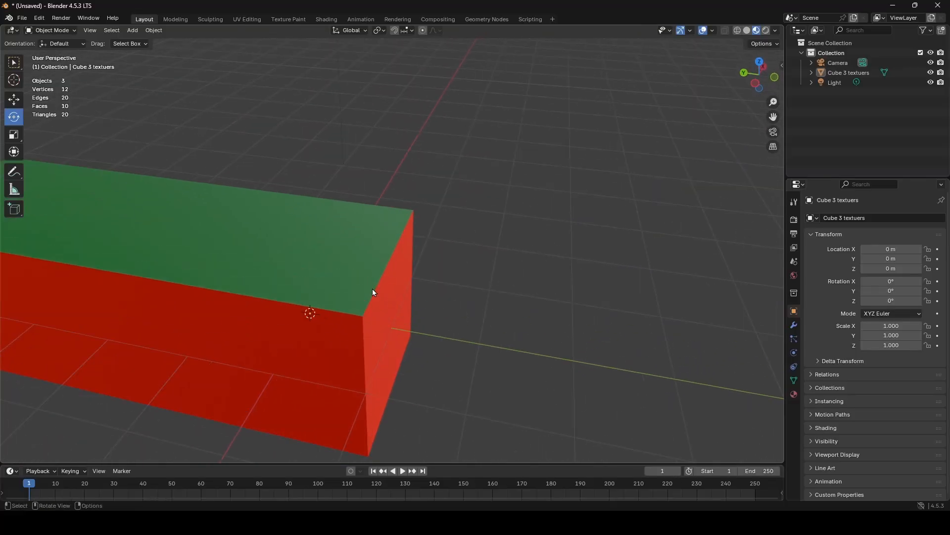
middle_click_drag(372, 289, 447, 252, "shift")
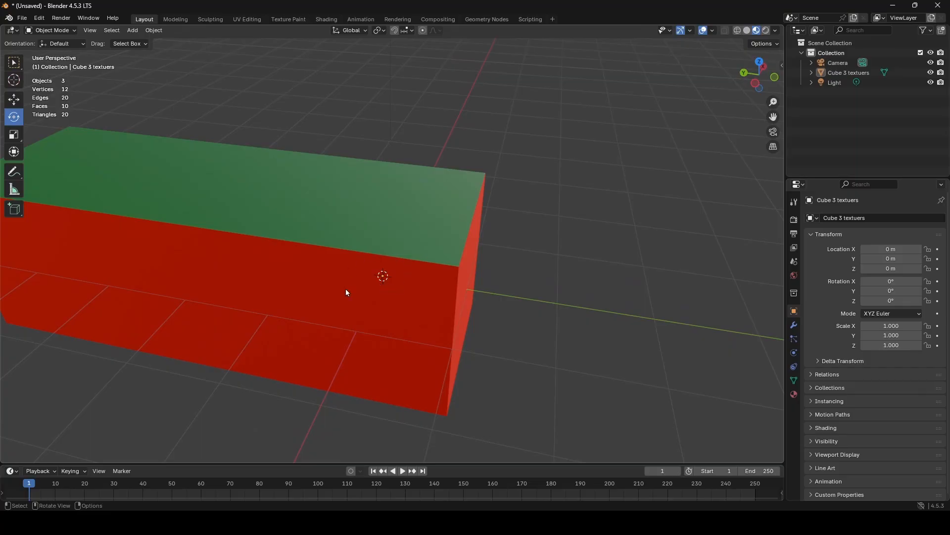
- Select the block and, in Edit Mode, move its entire mesh along the global Y axis away from its origin
left_click(346, 329)
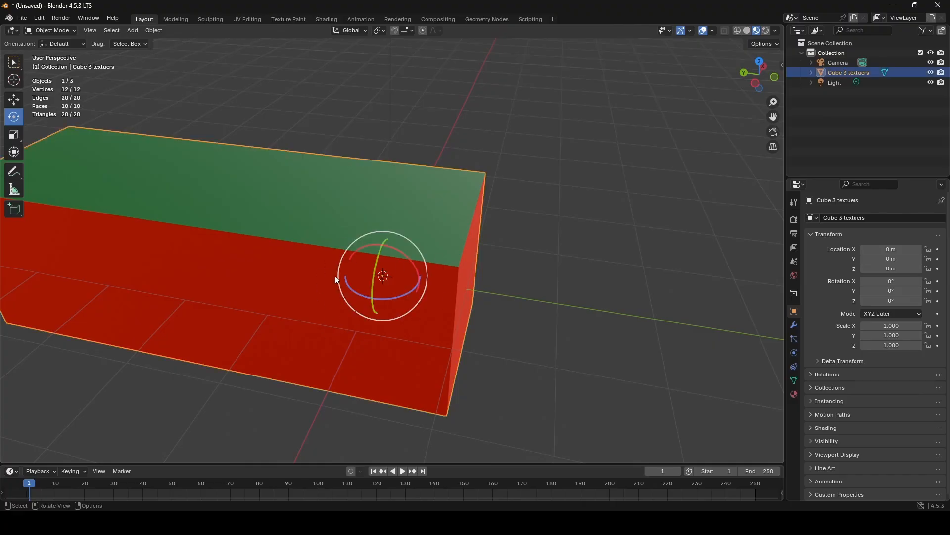
left_click(20, 99)
scroll(257, 218, "down", 6)
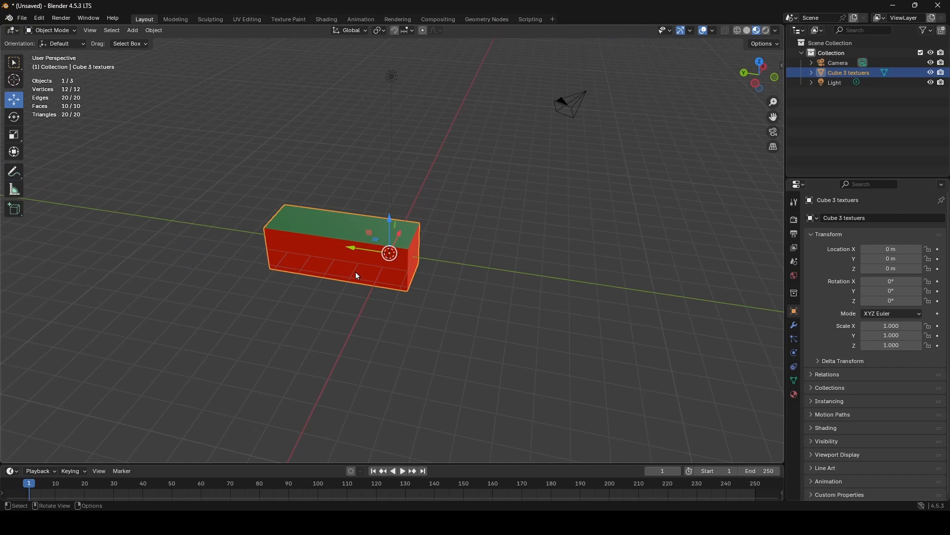
key("Tab")
key("a")
key("g")
key("x")
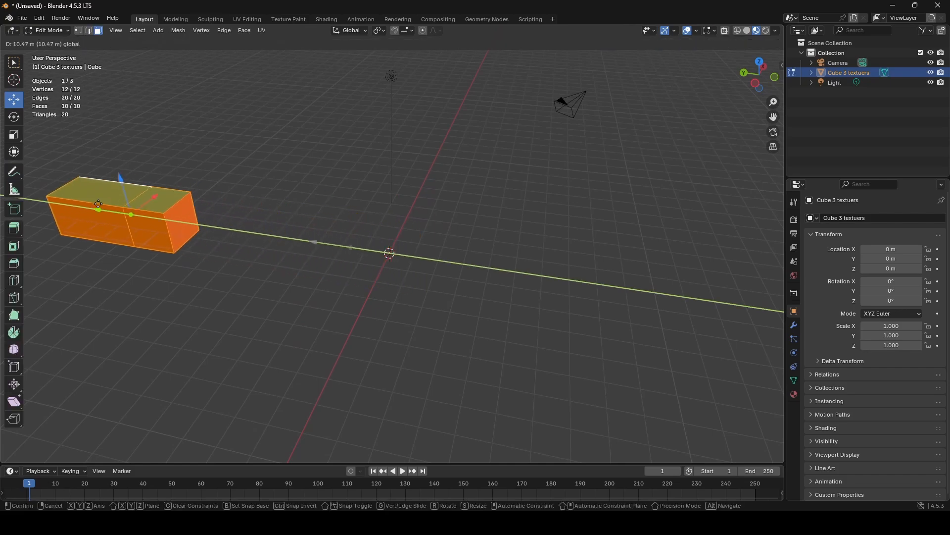
left_click(114, 217)
key("Tab")
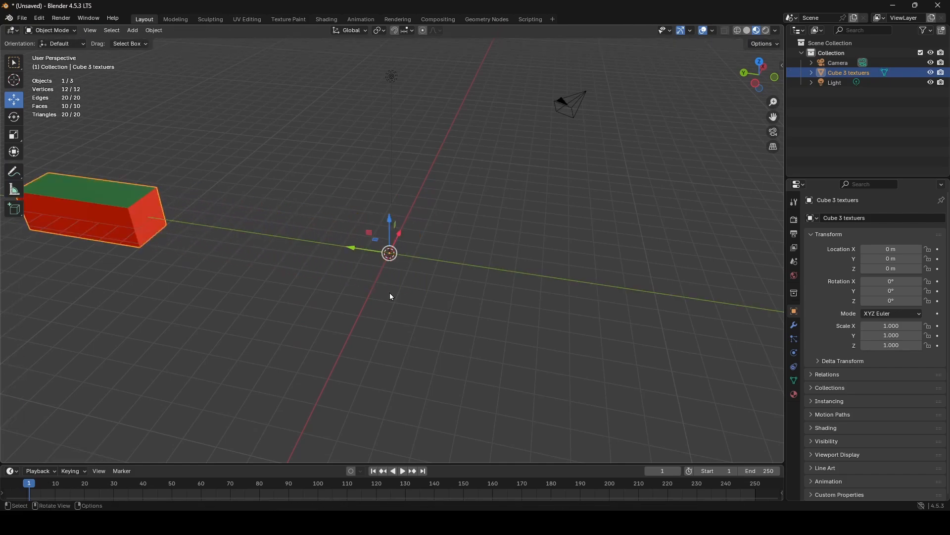
- Activate the Rotate tool and try rotating the block around its distant origin in Object Mode
mouse_move(390, 293)
middle_mouse_down()
mouse_move(425, 285)
mouse_move(486, 308)
mouse_move(453, 311)
mouse_move(487, 296)
mouse_move(486, 266)
mouse_move(329, 221)
mouse_move(380, 294)
mouse_move(422, 307)
mouse_move(391, 302)
middle_mouse_up()
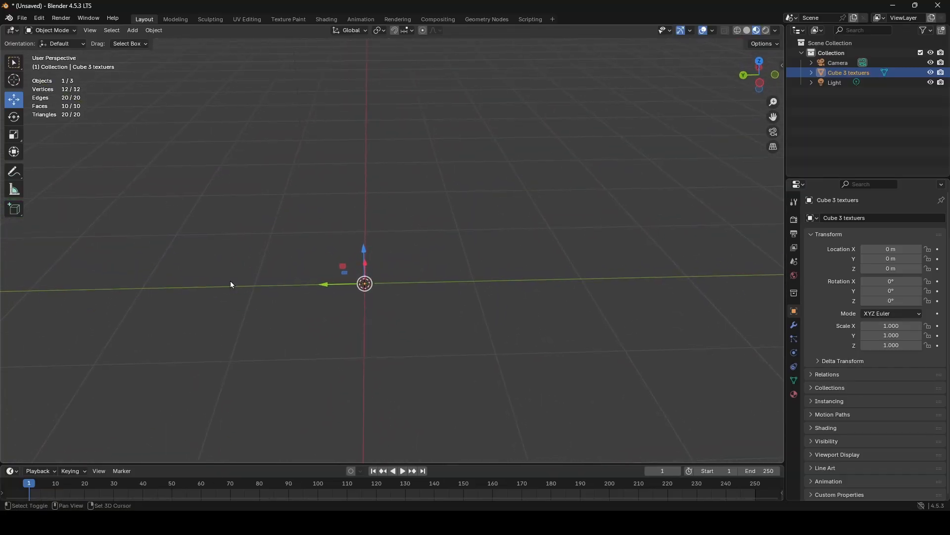
middle_click_drag(231, 284, 186, 262, "shift")
scroll(730, 219, "down", 2)
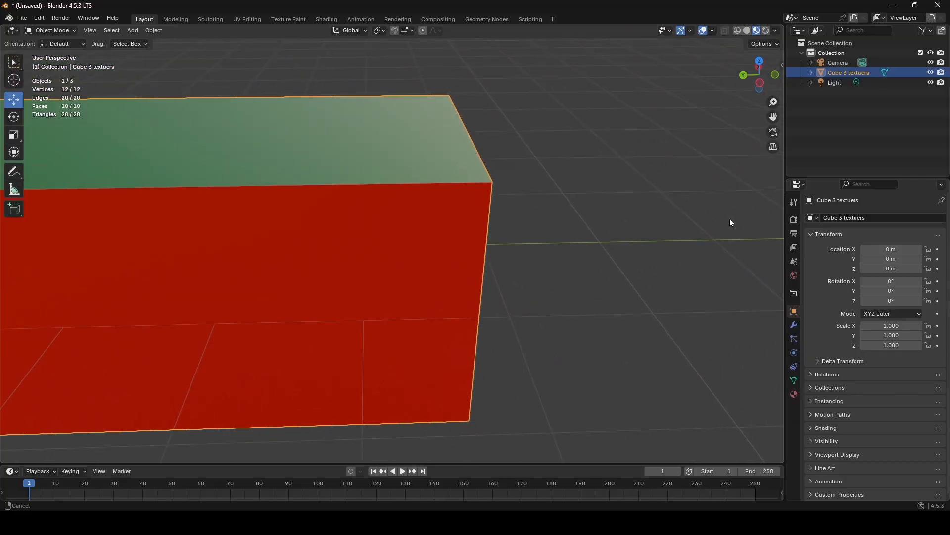
scroll(639, 262, "down", 5)
middle_click_drag(640, 266, 257, 208)
left_click(14, 116)
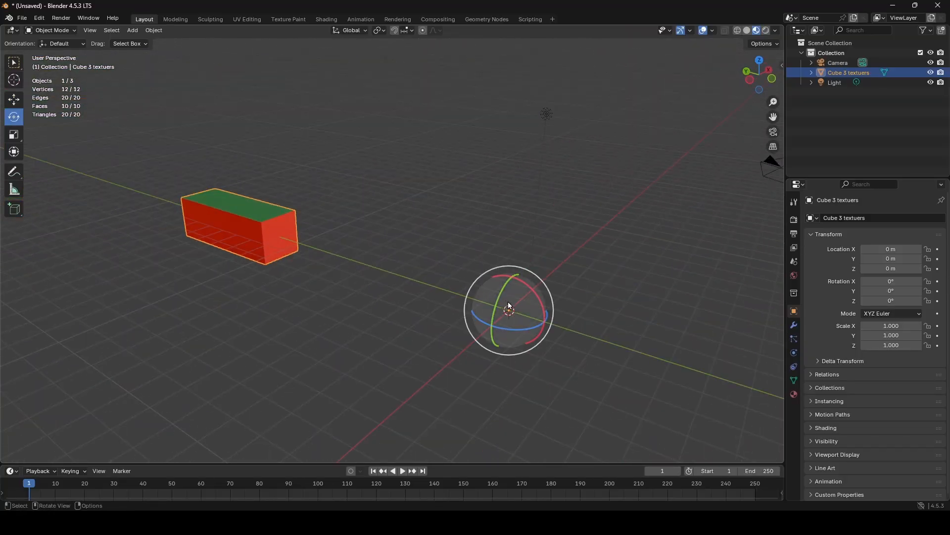
left_click_drag(508, 301, 541, 300)
- Undo the mesh displacement to restore the block's position over its origin and return to Object Mode
key("ctrl+z")
key("ctrl+z")
key("ctrl+z")
key("ctrl+z")
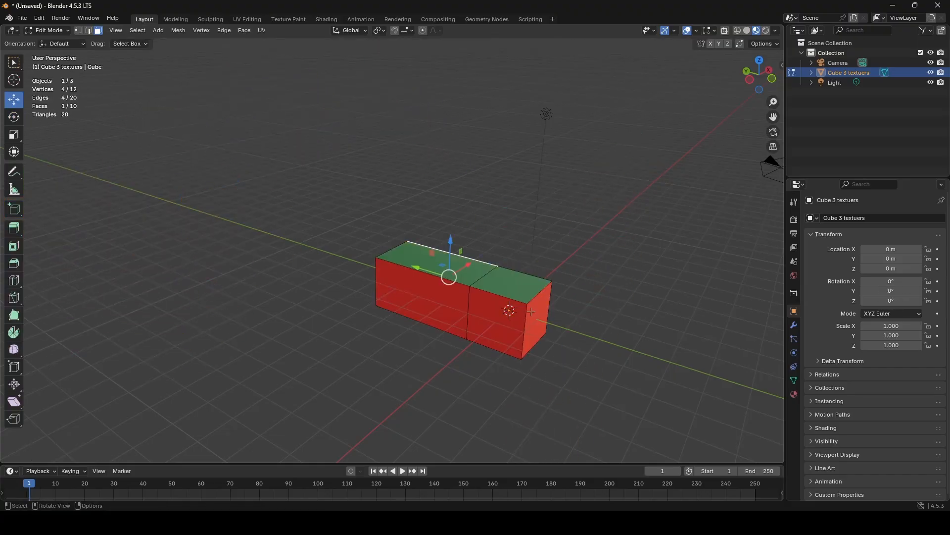
key("ctrl+z")
left_click_drag(513, 328, 291, 122)
key("ctrl+z")
key("ctrl+z")
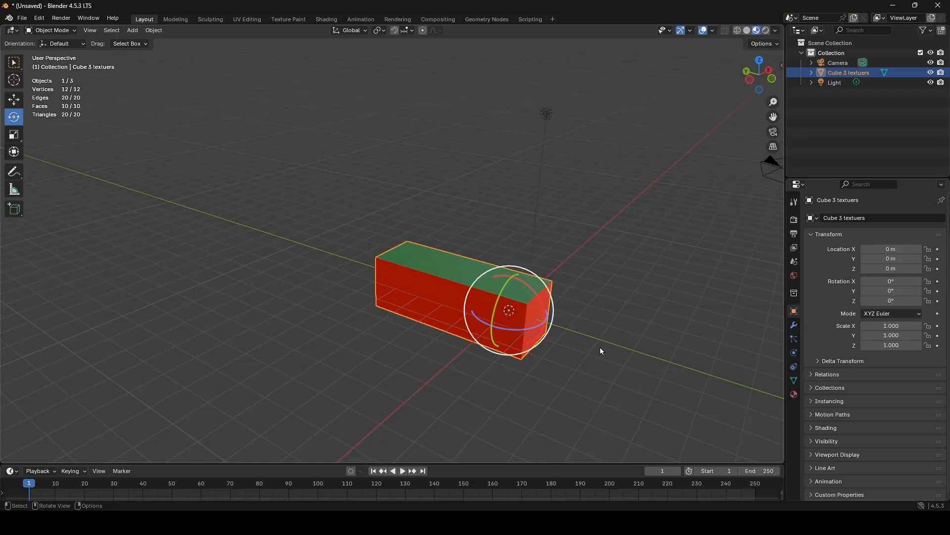
- Move the block across the horizontal XY plane away from the world origin, to about X 38.7 m and Y 39.7 m
middle_click_drag(438, 299, 412, 288)
scroll(423, 310, "up", 4)
middle_click_drag(466, 347, 424, 265, "shift")
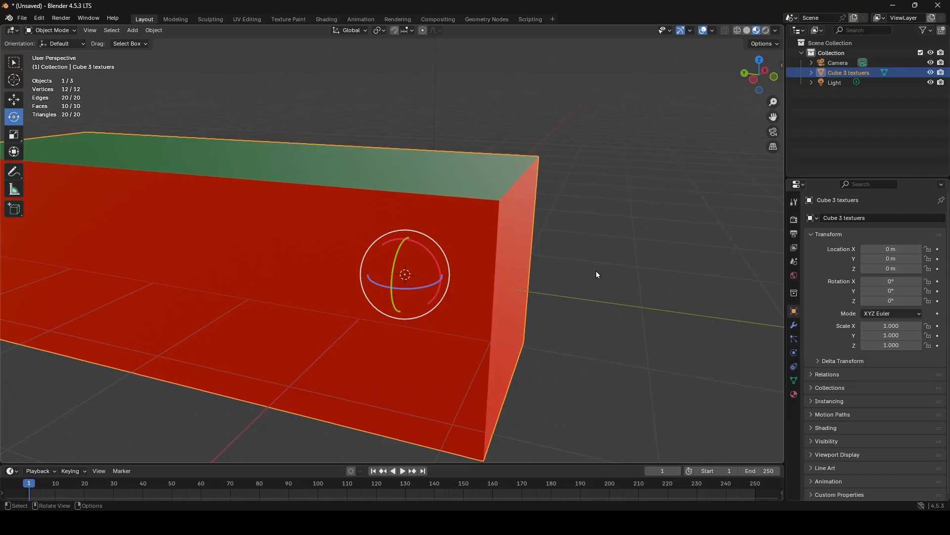
scroll(219, 297, "down", 8)
left_click(14, 101)
scroll(346, 213, "down", 4)
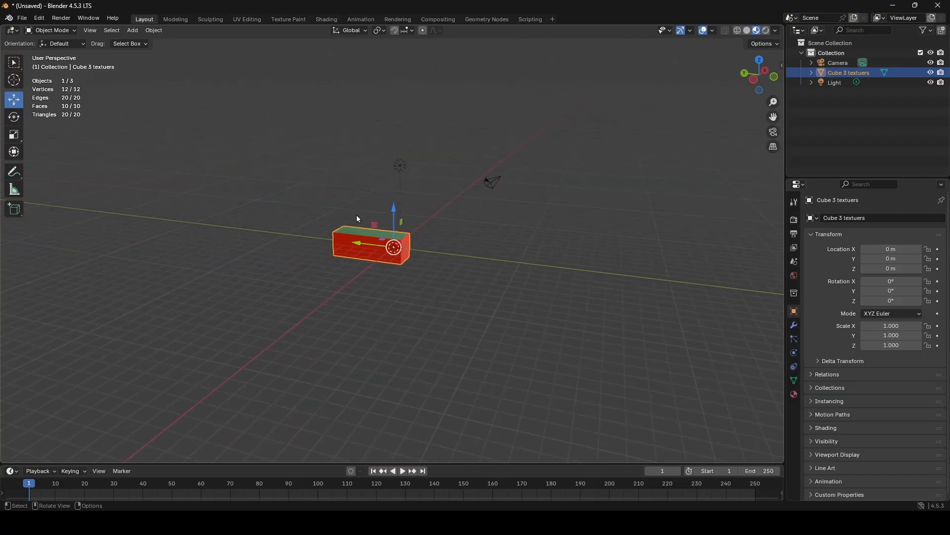
middle_click_drag(356, 215, 376, 248)
left_click_drag(381, 235, 230, 55)
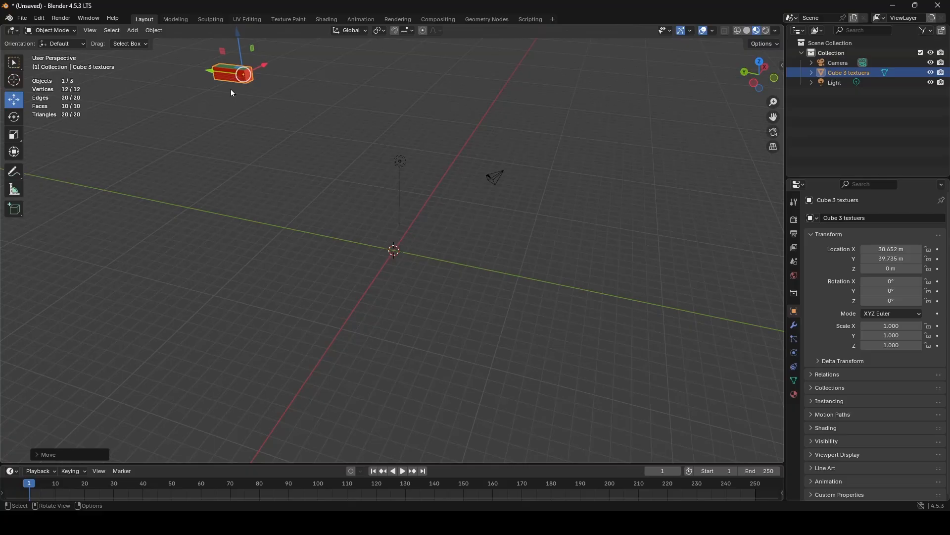
- Set the displaced block's origin to the 3D cursor
key("shift+a")
right_click(285, 97)
mouse_move(245, 140)
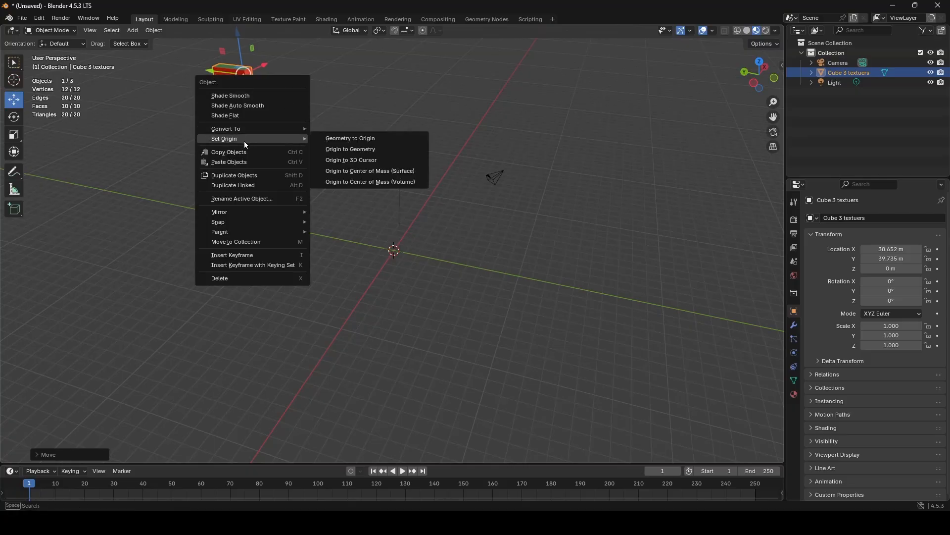
left_click(352, 161)
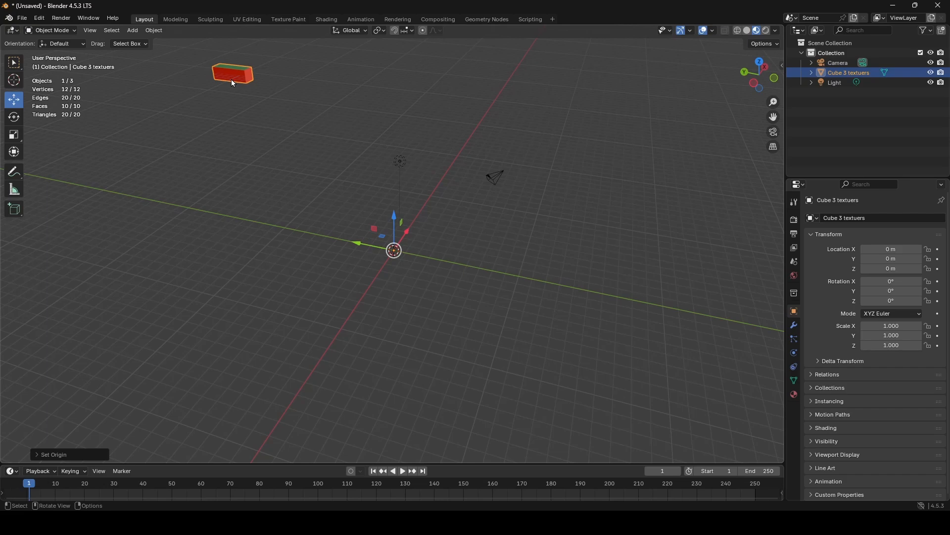
- Undo the origin change and the block's move away from the world origin
key("ctrl+z")
key("ctrl+z")
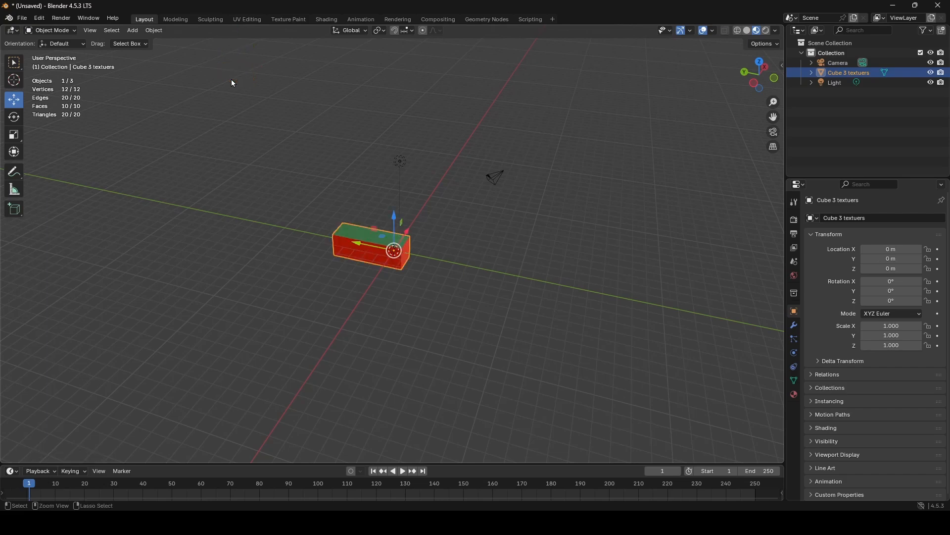
middle_click_drag(403, 218, 369, 316)
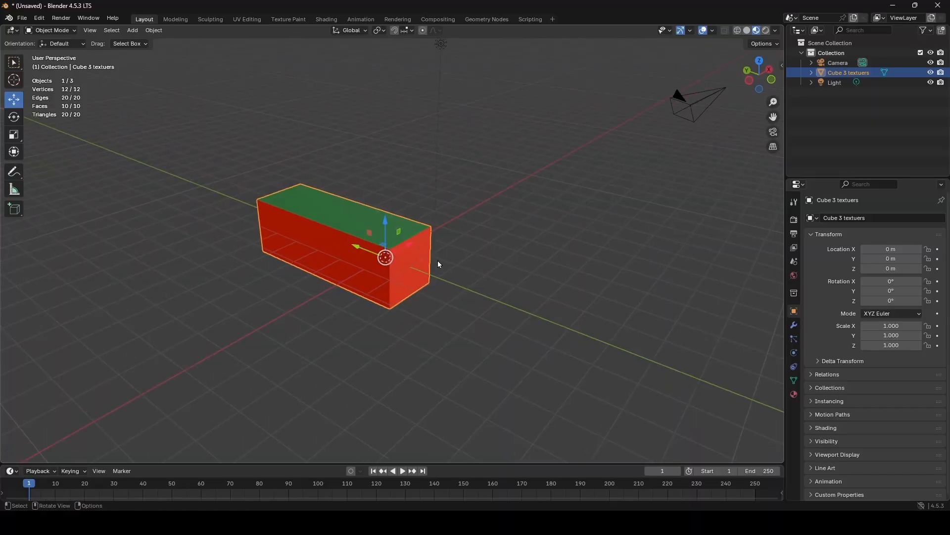
- Switch the viewport to Solid shading and turn on X-Ray for the block
scroll(437, 261, "up", 5)
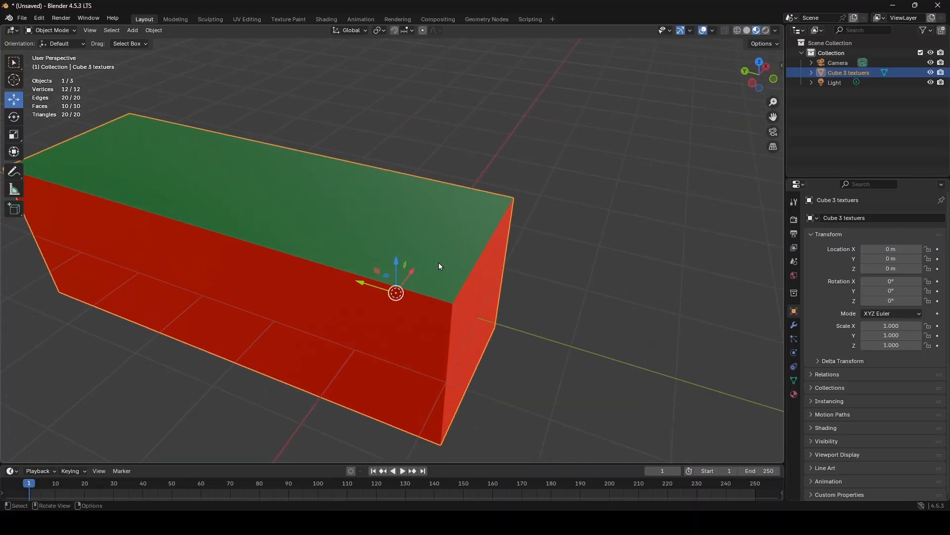
middle_click_drag(435, 254, 373, 200)
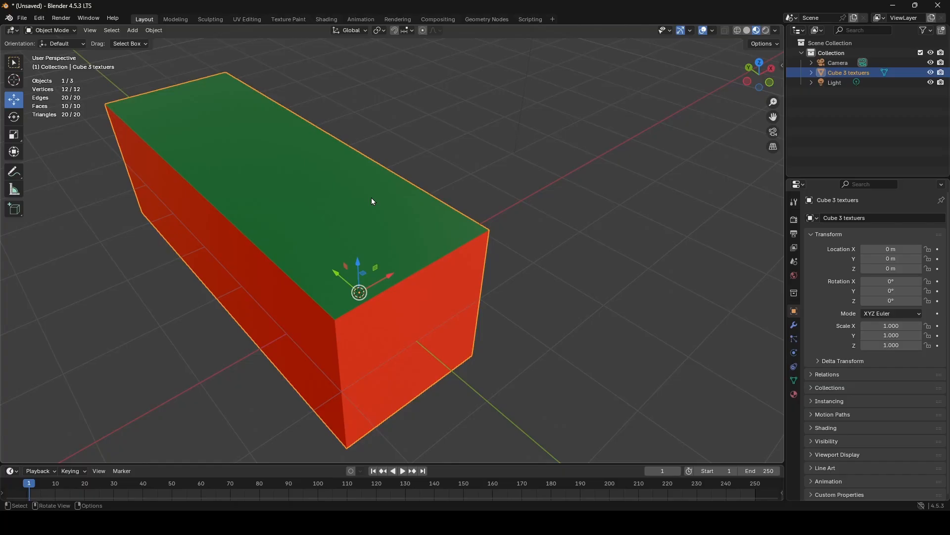
left_click(748, 30)
mouse_move(454, 212)
middle_mouse_down()
mouse_move(529, 222)
mouse_move(554, 200)
mouse_move(444, 183)
mouse_move(568, 174)
mouse_move(640, 192)
mouse_move(601, 204)
middle_mouse_up()
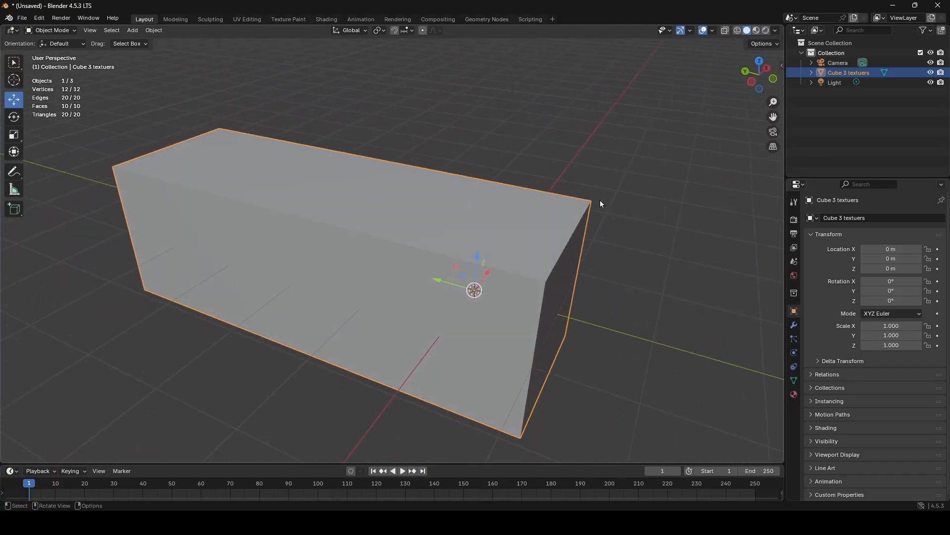
left_click(724, 30)
mouse_move(369, 266)
middle_mouse_down()
mouse_move(509, 227)
mouse_move(441, 244)
mouse_move(278, 232)
mouse_move(218, 205)
mouse_move(388, 255)
mouse_move(332, 256)
mouse_move(353, 267)
middle_mouse_up()
- In Edit Mode, select the top and front side faces of the block's extruded half and flip their normals
key("Tab")
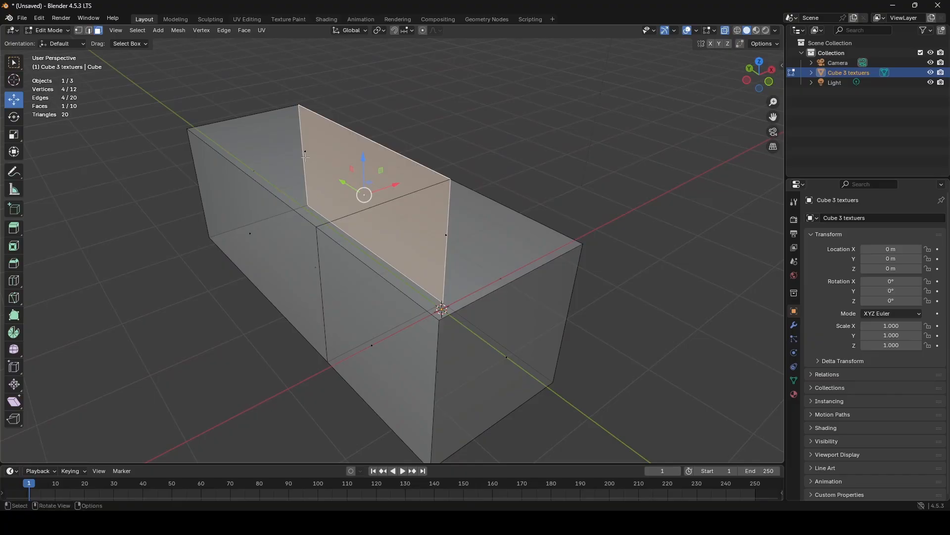
left_click(306, 157)
left_click(265, 236, "shift")
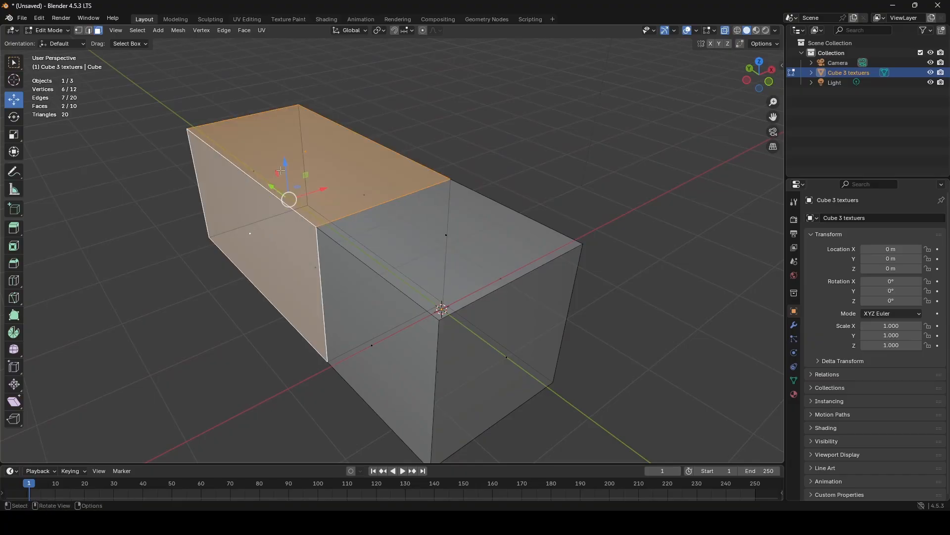
left_click(184, 32)
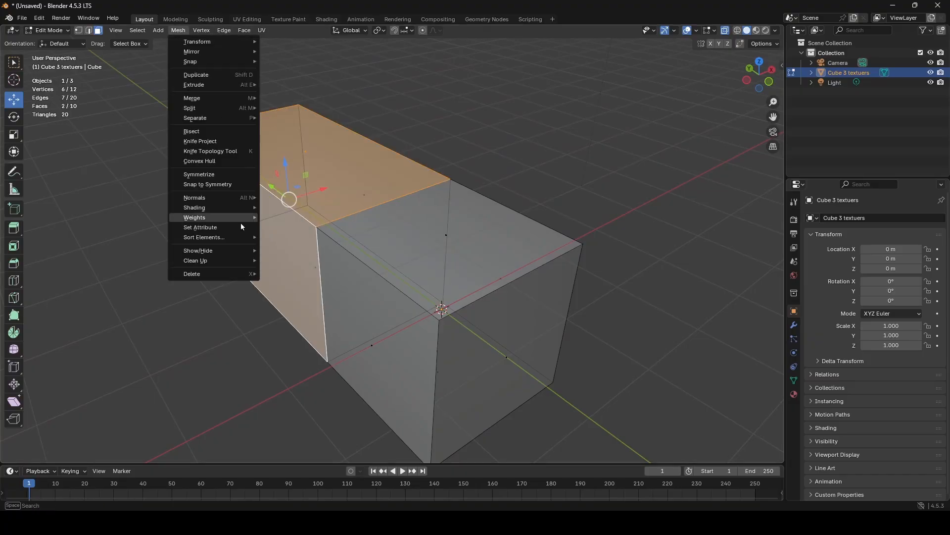
mouse_move(218, 196)
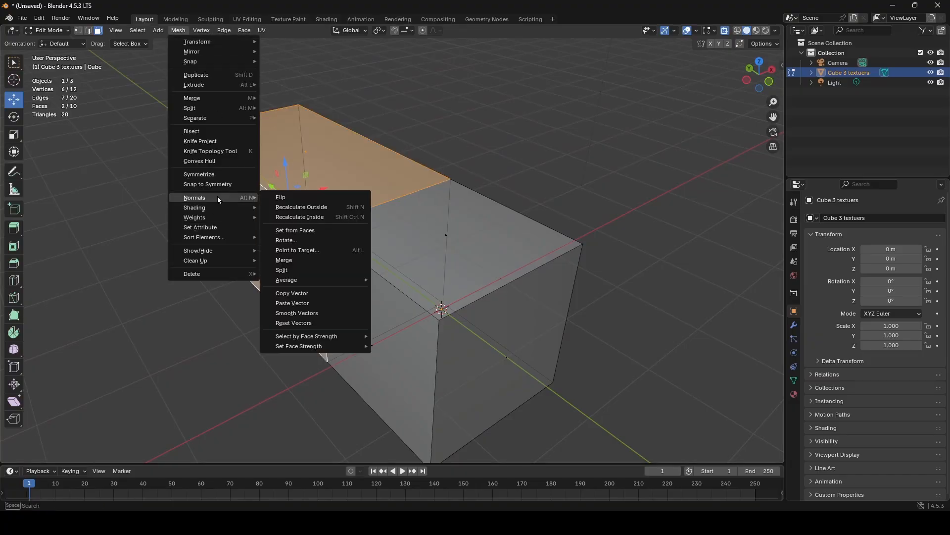
left_click(293, 203)
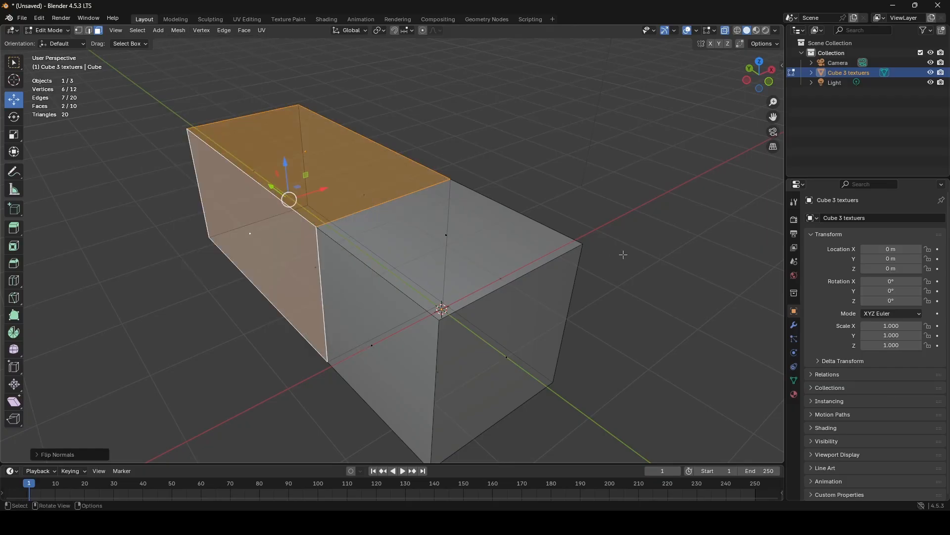
- Return to Object Mode, deselect the block and examine the faces with flipped normals from several angles and distances
key("Tab")
left_click(623, 255)
middle_click_drag(547, 248, 454, 219)
mouse_move(379, 223)
middle_mouse_down()
mouse_move(381, 233)
mouse_move(408, 237)
mouse_move(406, 195)
mouse_move(348, 173)
mouse_move(329, 155)
mouse_move(319, 187)
mouse_move(274, 189)
mouse_move(224, 214)
mouse_move(212, 241)
mouse_move(310, 244)
mouse_move(236, 262)
mouse_move(442, 225)
mouse_move(361, 239)
mouse_move(396, 232)
mouse_move(374, 234)
middle_mouse_up()
scroll(381, 234, "up", 6)
scroll(348, 176, "down", 2)
scroll(397, 233, "up", 4)
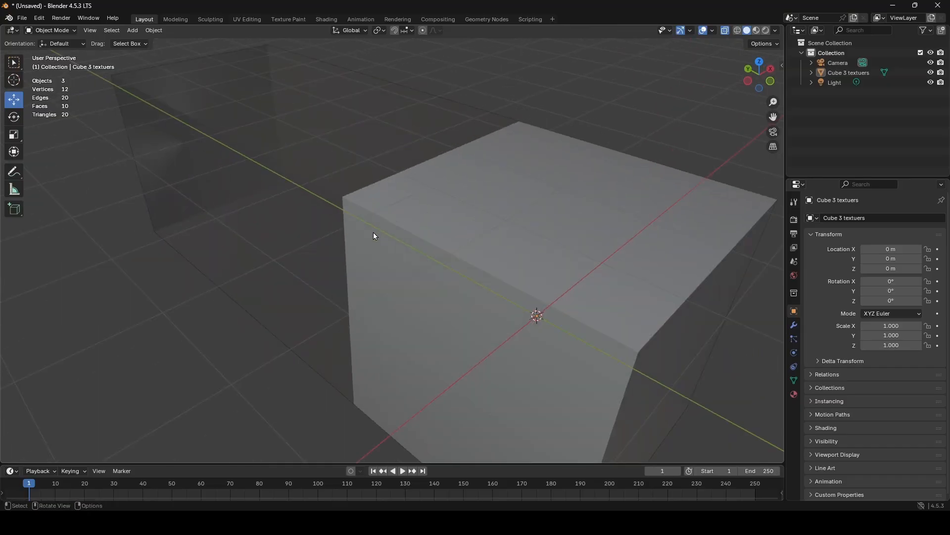
scroll(399, 233, "down", 3)
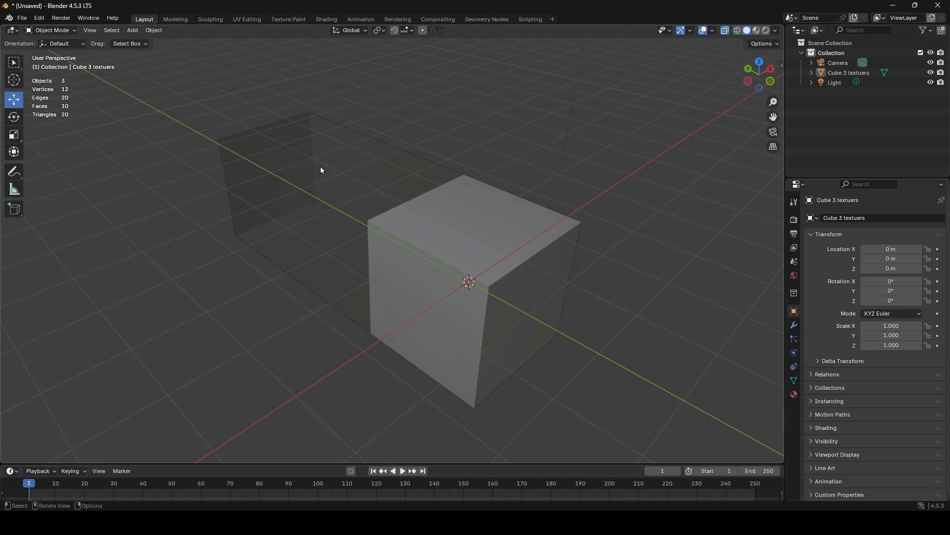
middle_click_drag(322, 171, 413, 249)
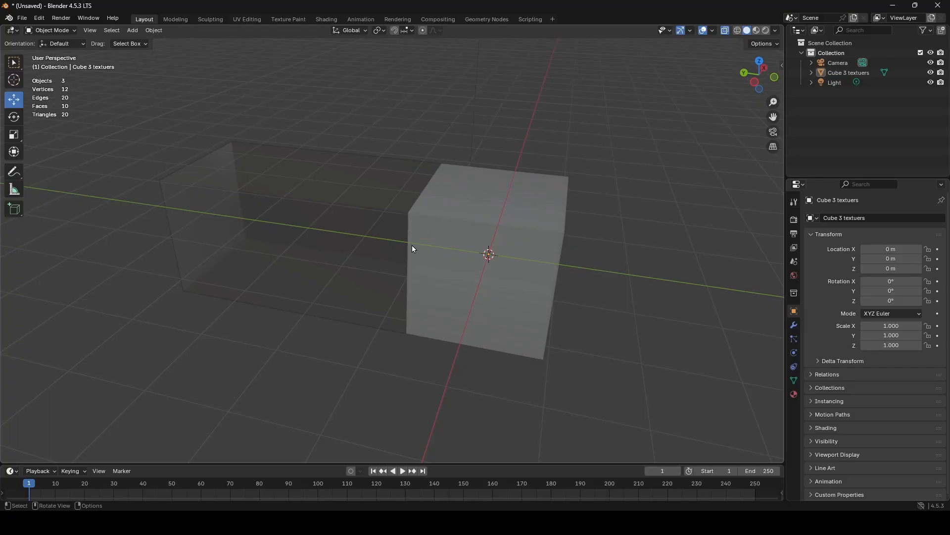
middle_click_drag(459, 238, 336, 152)
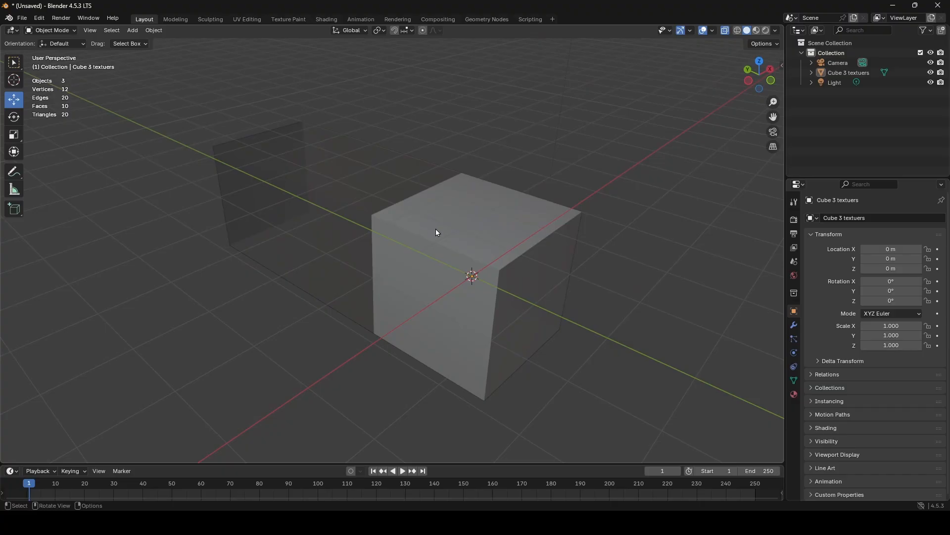
mouse_move(436, 229)
middle_mouse_down()
mouse_move(411, 221)
mouse_move(441, 230)
mouse_move(426, 226)
middle_mouse_up()
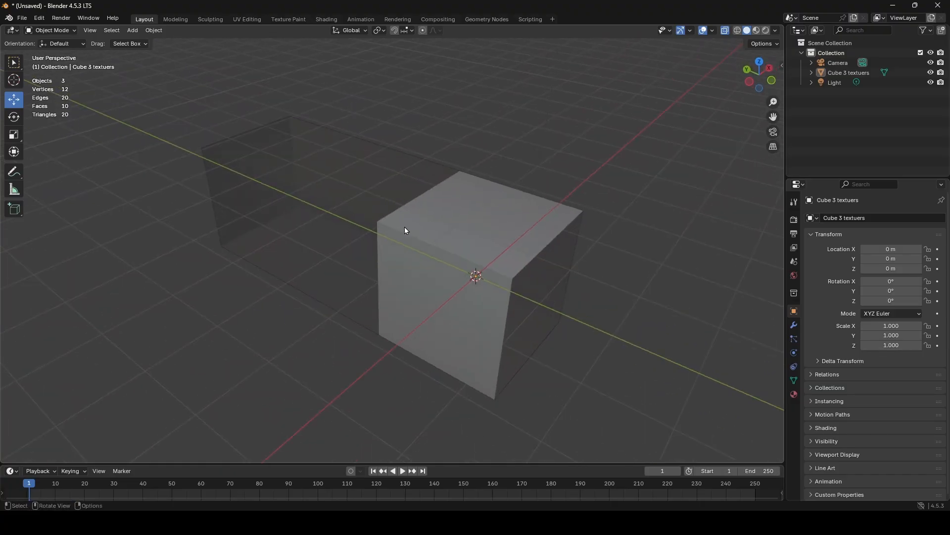
- Select the block again and, in Edit Mode, try flipping the normals of the two selected faces back
left_click(415, 248)
middle_click_drag(466, 246, 467, 248)
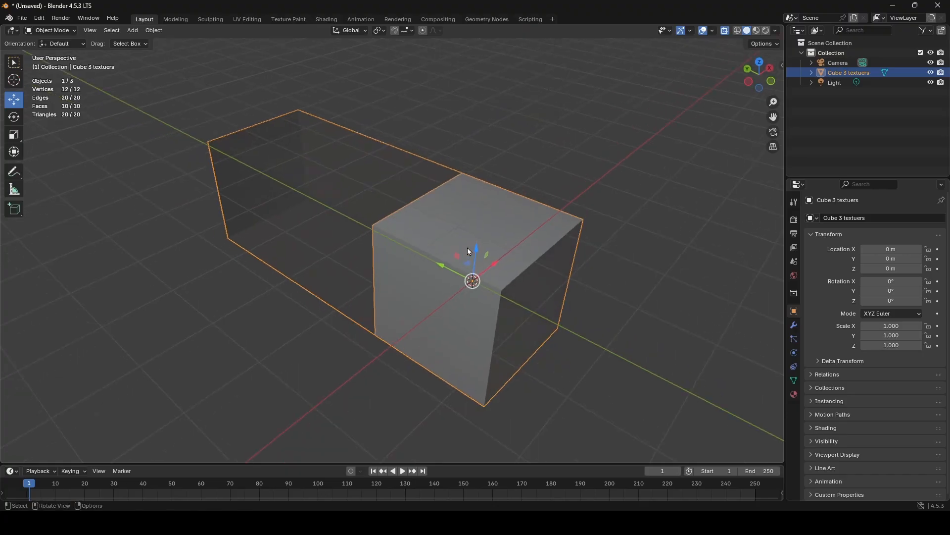
key("Tab")
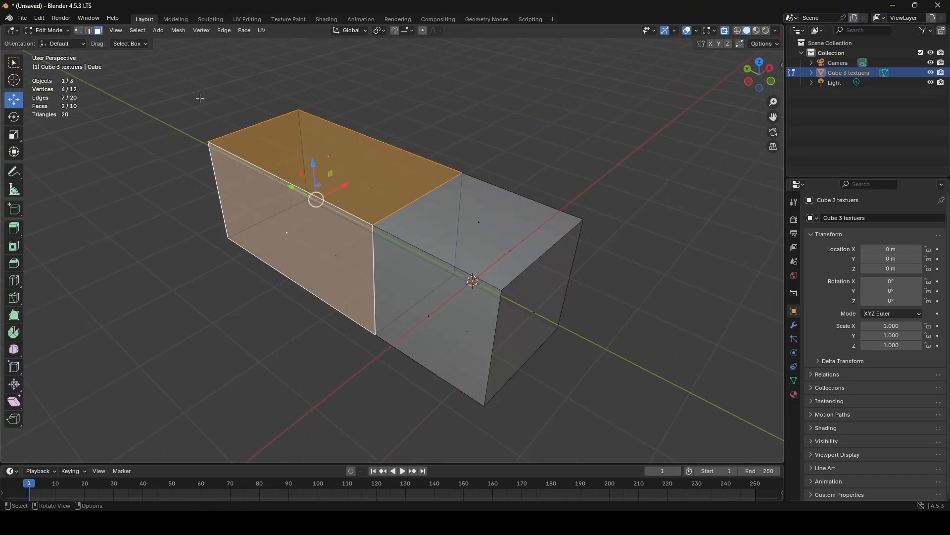
left_click(178, 31)
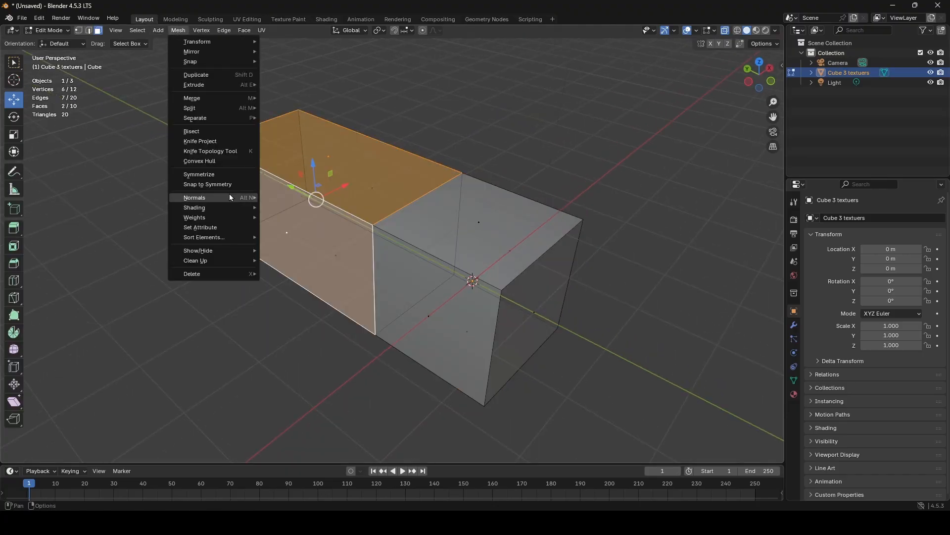
mouse_move(230, 195)
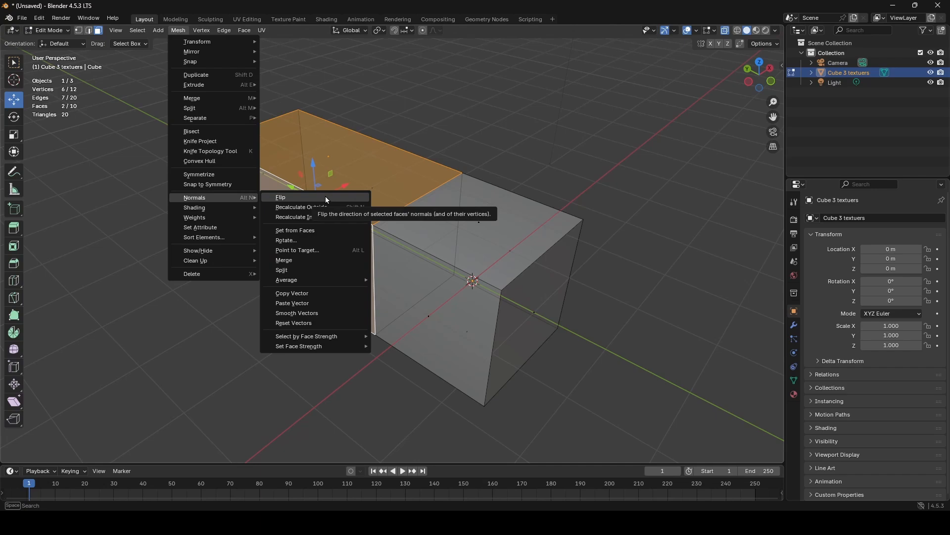
left_click(326, 196)
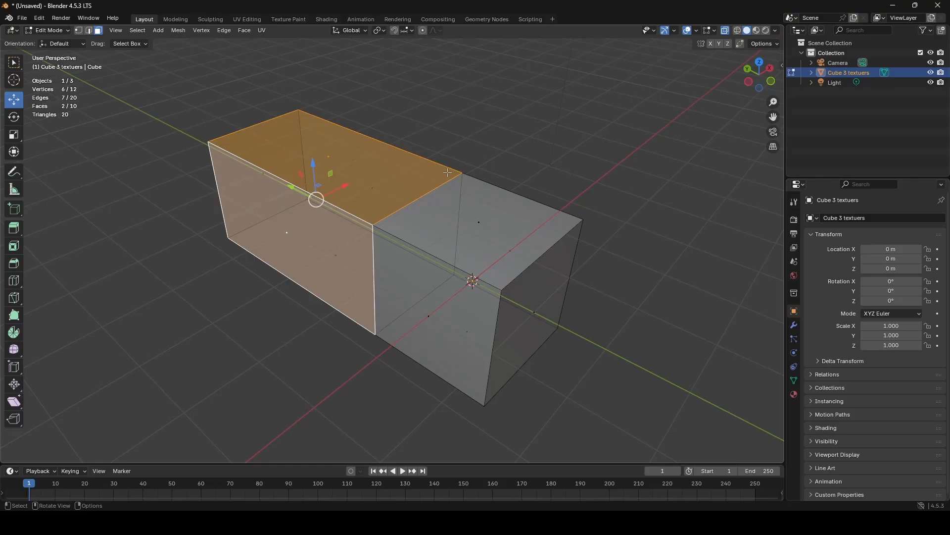
- Select the whole mesh, recalculate its normals to the inside and inspect the block in Object Mode
key("a")
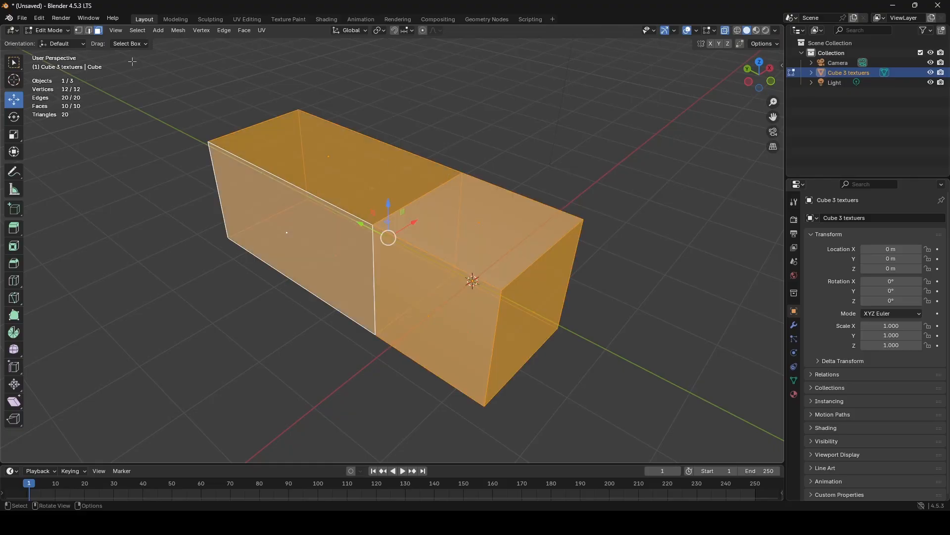
left_click(179, 31)
mouse_move(219, 197)
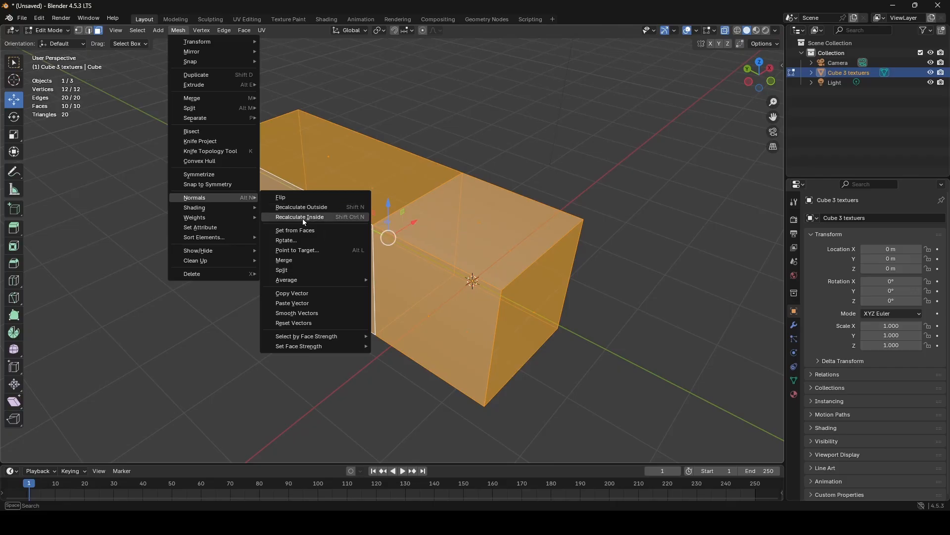
left_click(328, 217)
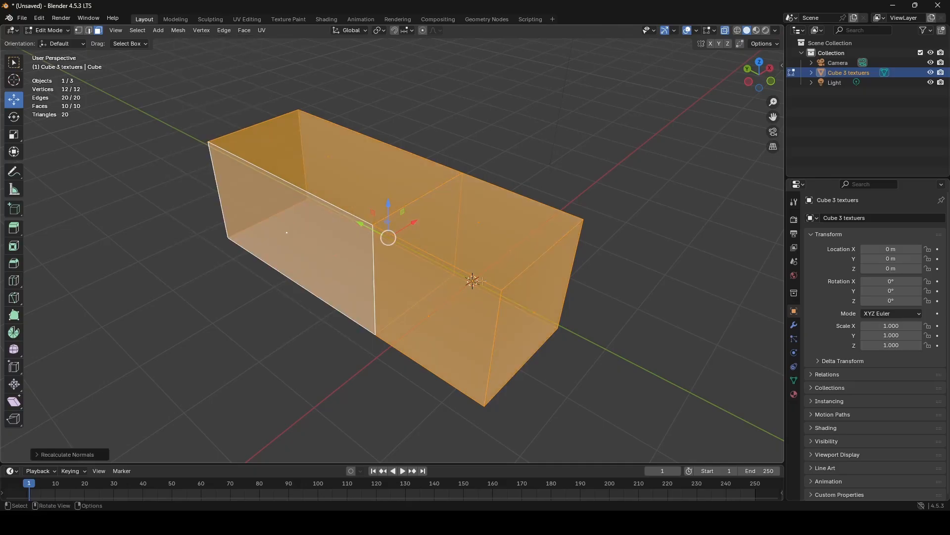
key("Tab")
mouse_move(617, 337)
middle_mouse_down()
mouse_move(671, 283)
mouse_move(551, 294)
mouse_move(399, 277)
mouse_move(488, 277)
mouse_move(604, 319)
mouse_move(603, 328)
middle_mouse_up()
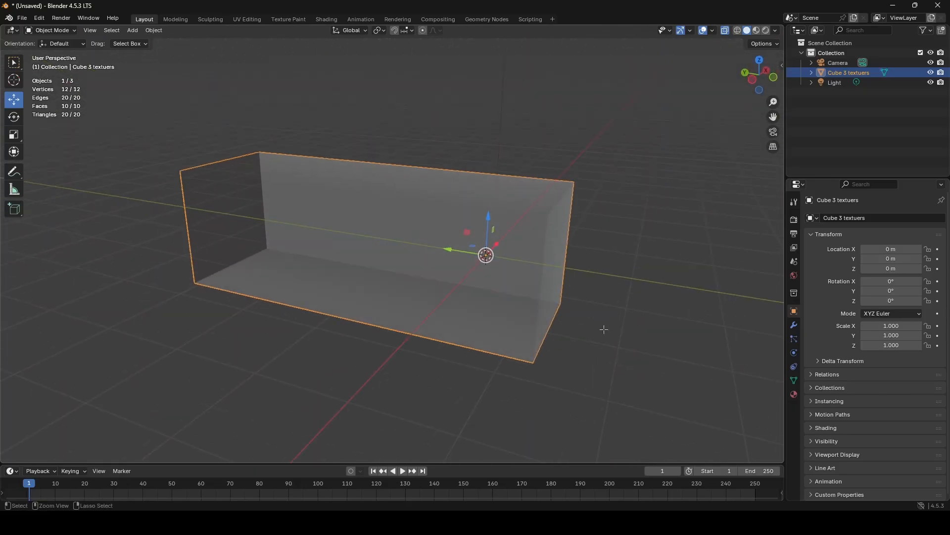
- In Edit Mode, recalculate all of the block's normals to the outside and check the result in Object Mode
key("Tab")
left_click(178, 31)
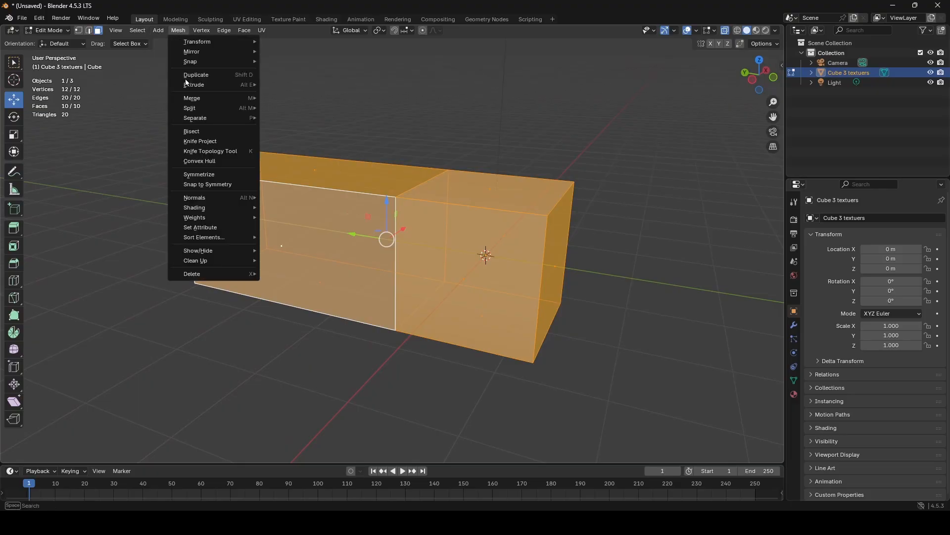
left_click(323, 207)
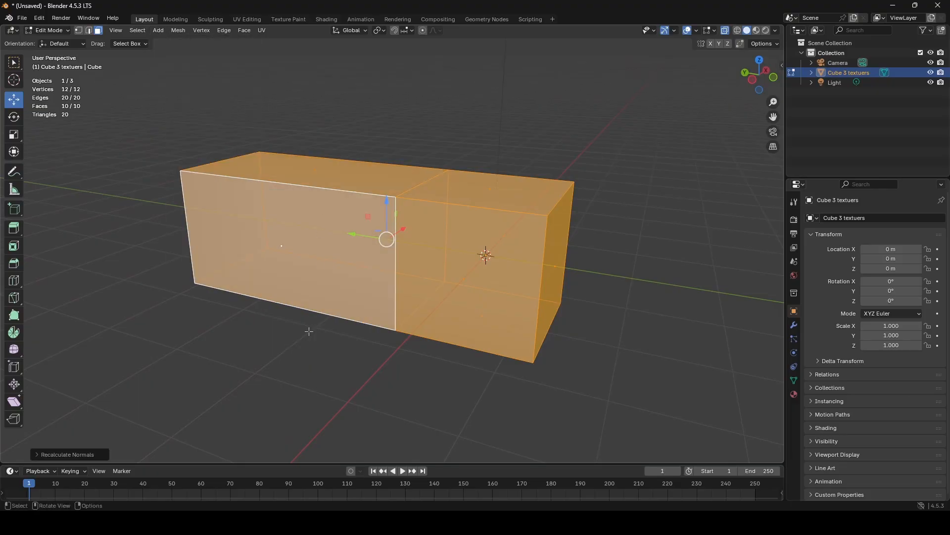
key("Tab")
middle_click_drag(312, 352, 280, 376)
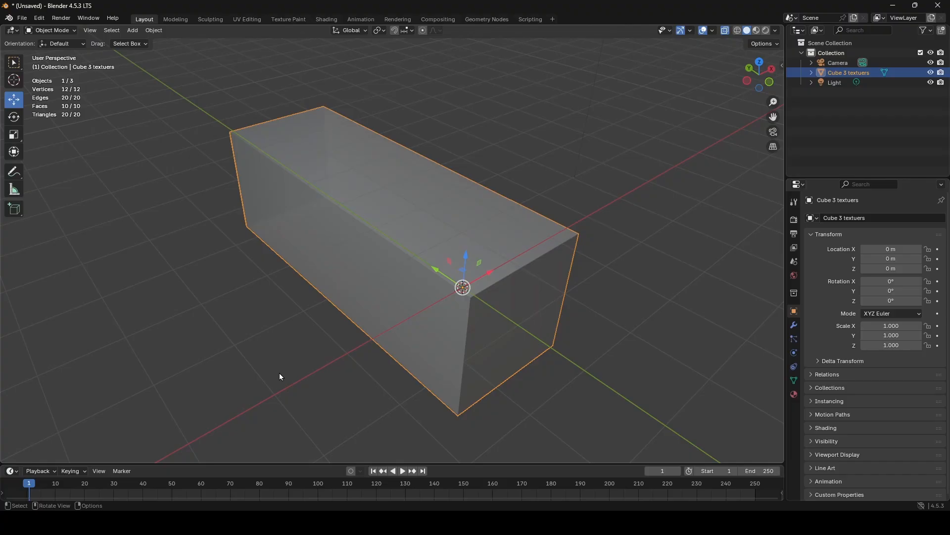
- Undo the outward normal recalculation in Edit Mode and view the block again in Object Mode
key("Tab")
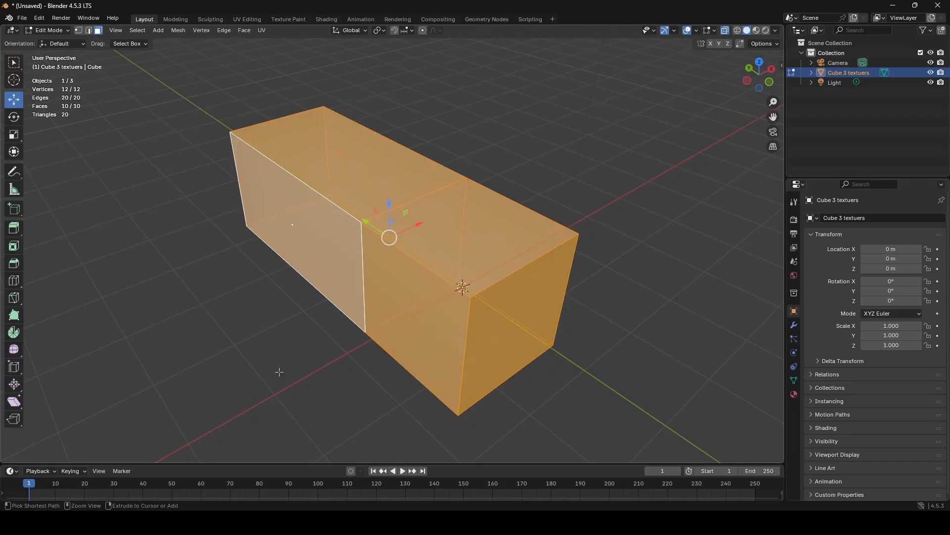
left_click(483, 118)
key("Tab")
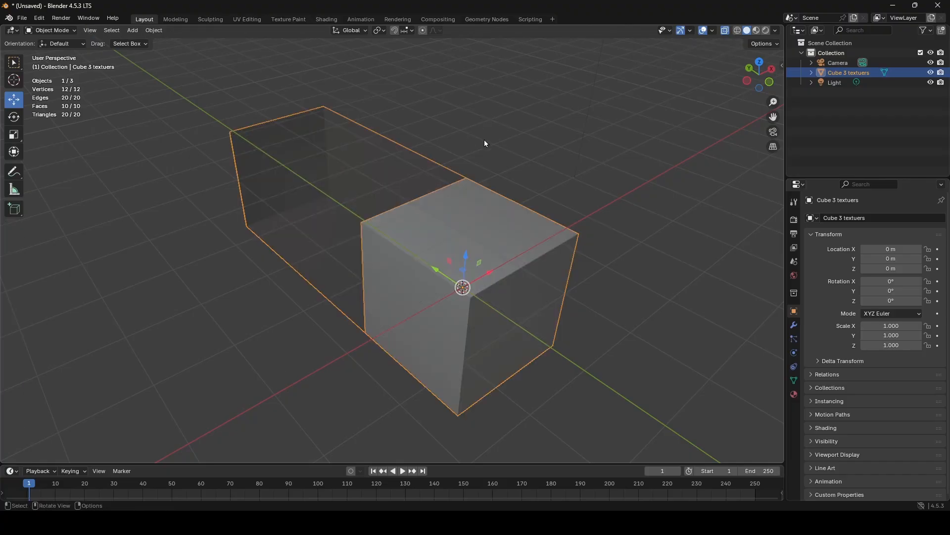
middle_click_drag(484, 139, 306, 125)
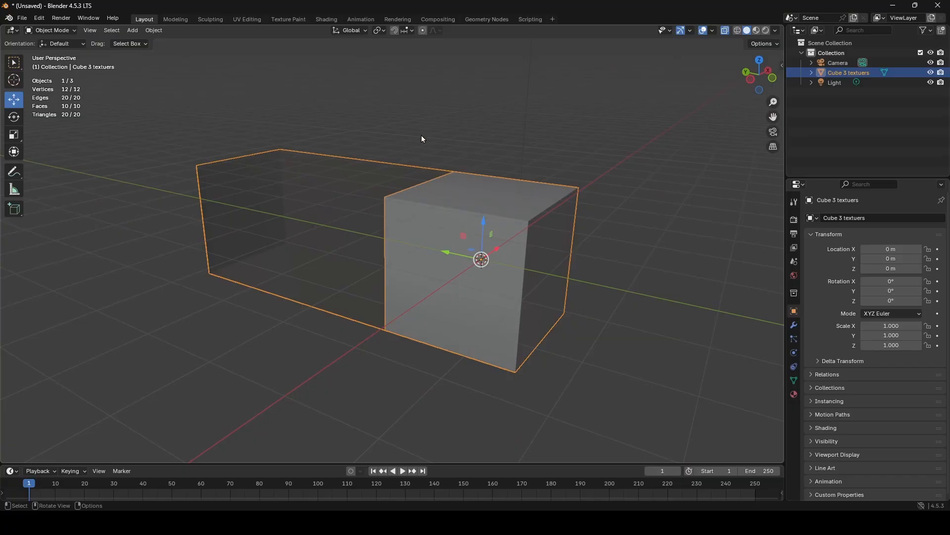
- Select one of the block's long side faces in Edit Mode and inspect the block from several angles in Object Mode
middle_click_drag(423, 139, 493, 248)
key("Tab")
left_click(493, 248)
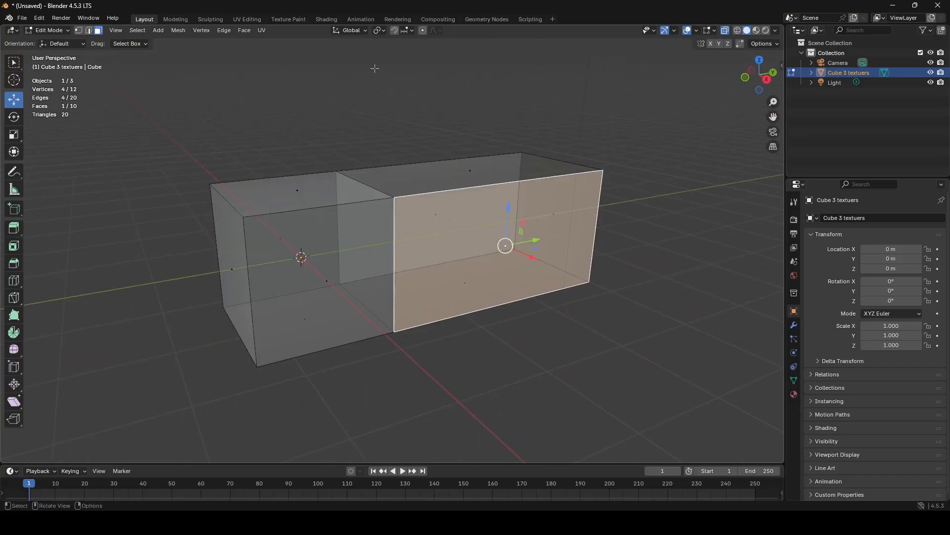
left_click(243, 19)
key("Tab")
middle_click_drag(555, 238, 593, 66)
left_click(151, 19)
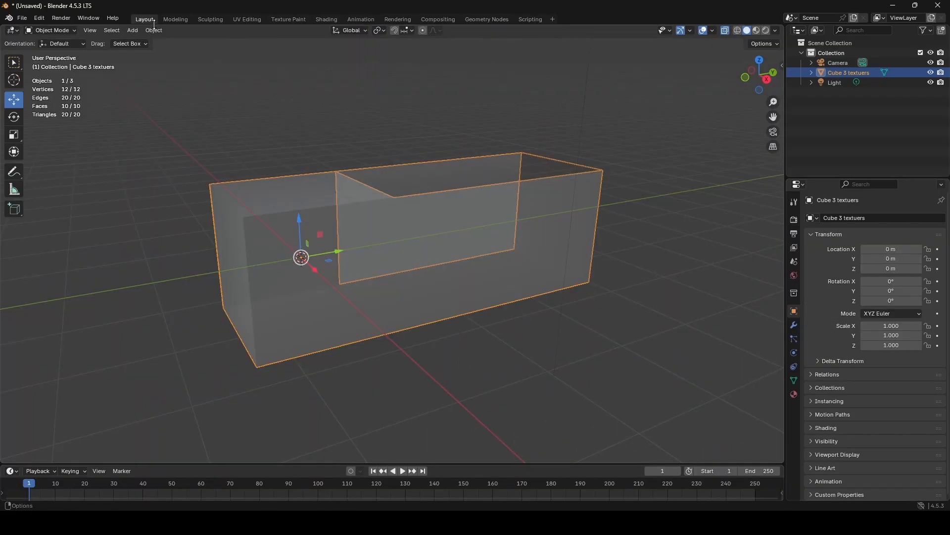
middle_click_drag(312, 180, 463, 185)
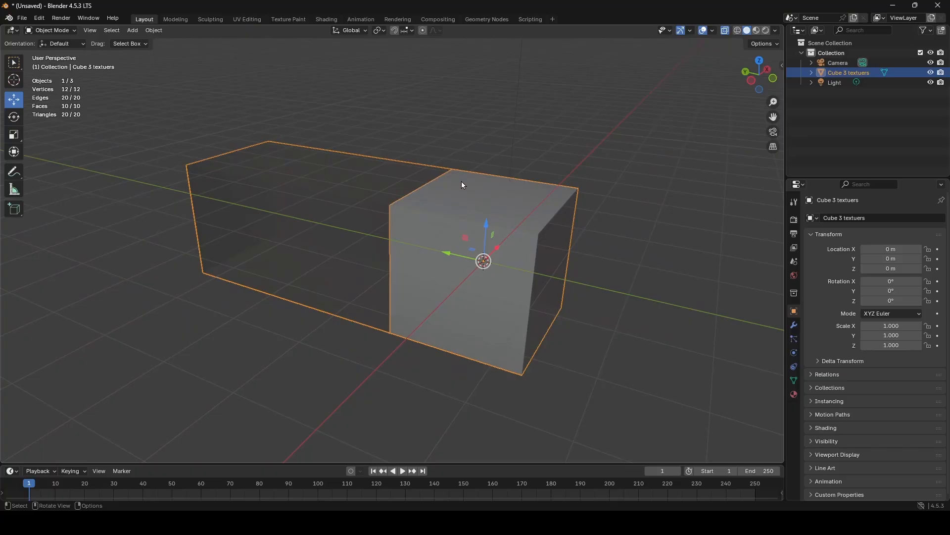
- Select the block, the light and the camera in turn to review the scene's objects, ending with nothing selected
left_click(24, 20)
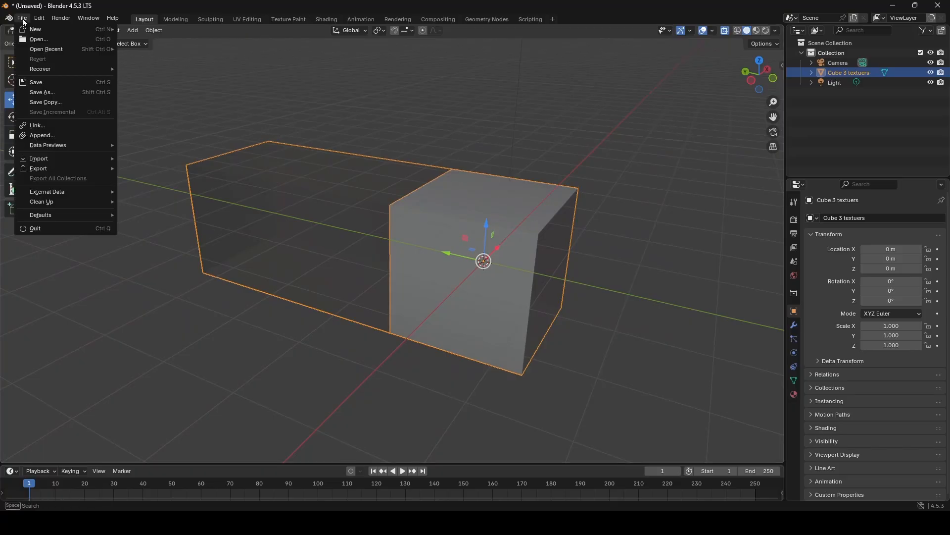
scroll(560, 183, "down", 5)
left_click(562, 190)
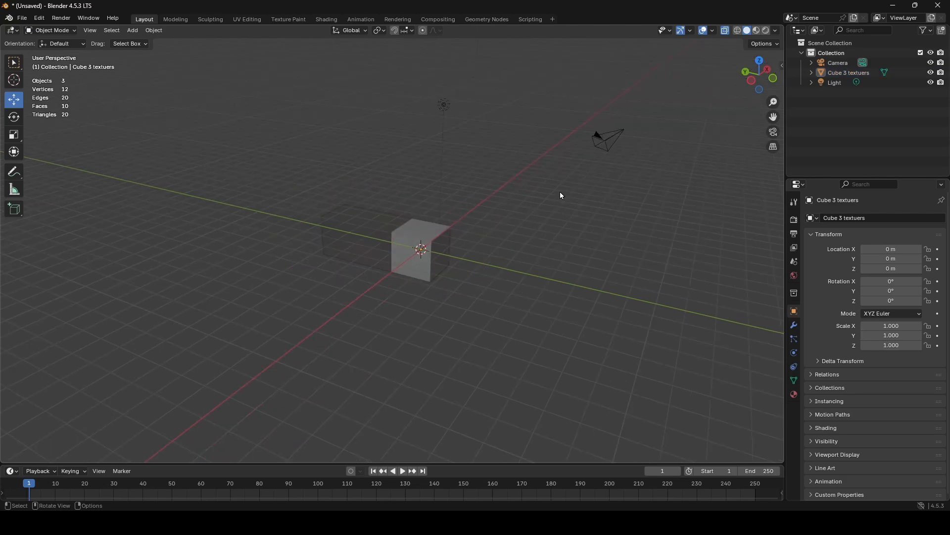
middle_click_drag(562, 195, 505, 238)
left_click(367, 352)
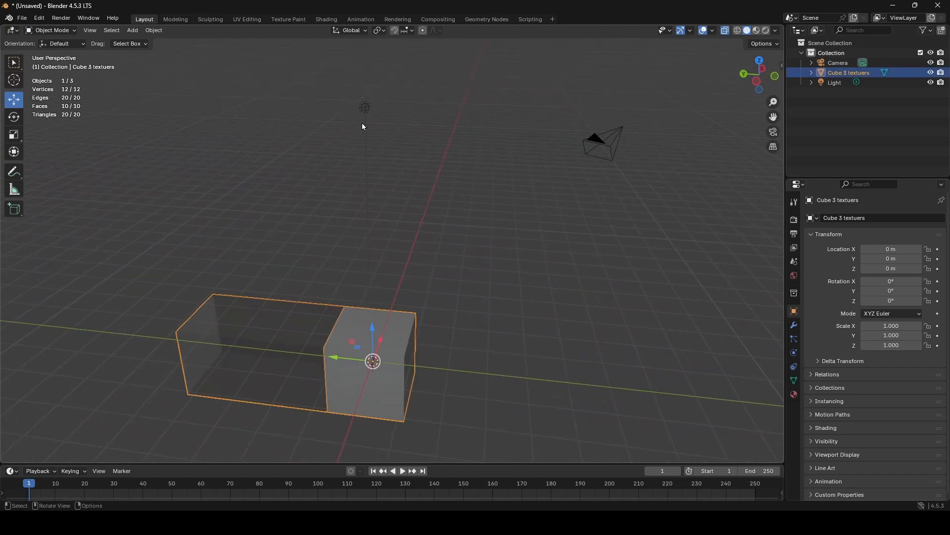
left_click(367, 109)
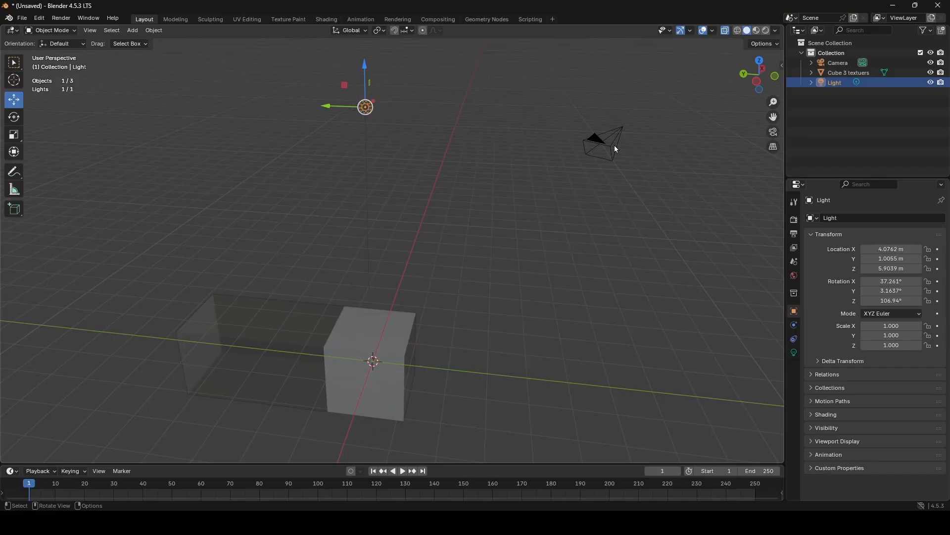
left_click(614, 144)
left_click(557, 303)
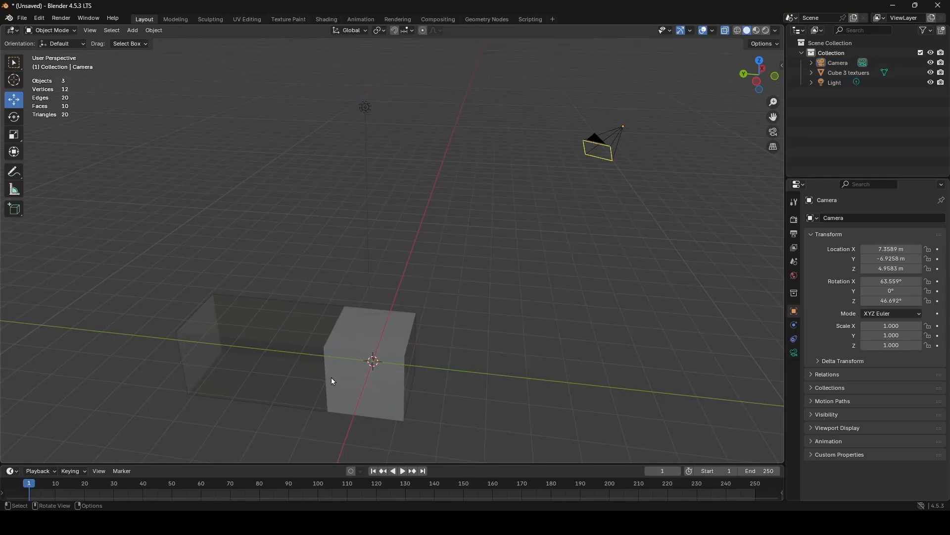
left_click(354, 390)
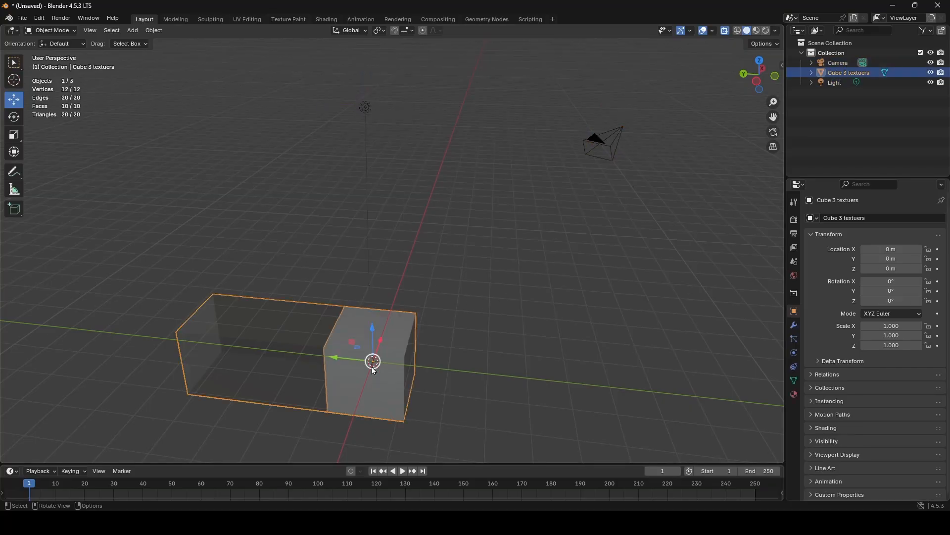
left_click(485, 291)
middle_click_drag(485, 291, 501, 265)
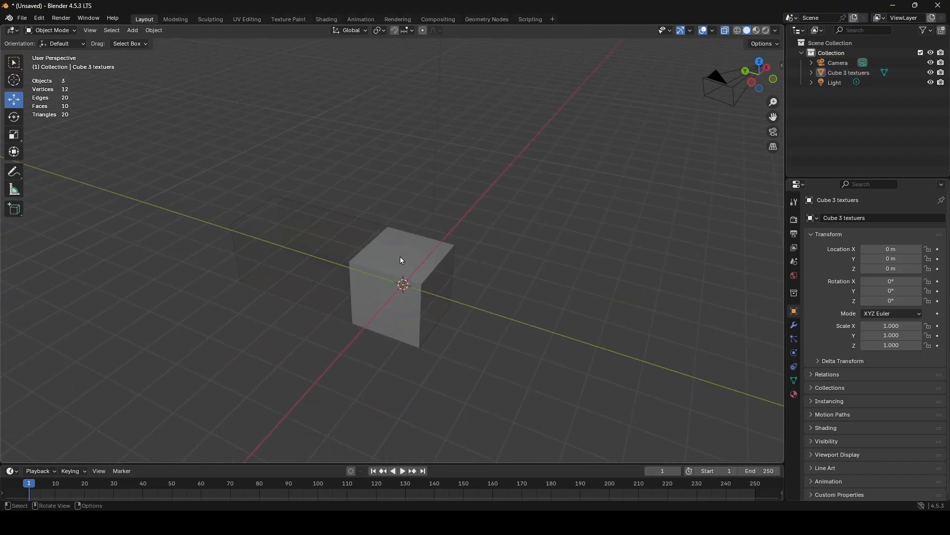
- Start an FBX export and, in File Explorer, copy the path of the Engage EDVR Flood City project's Assets\event folder
left_click(21, 20)
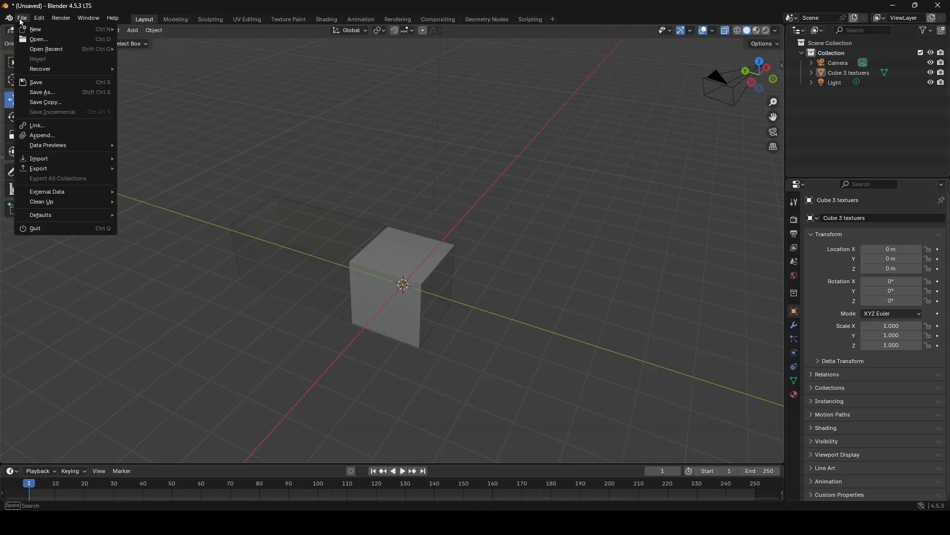
mouse_move(37, 170)
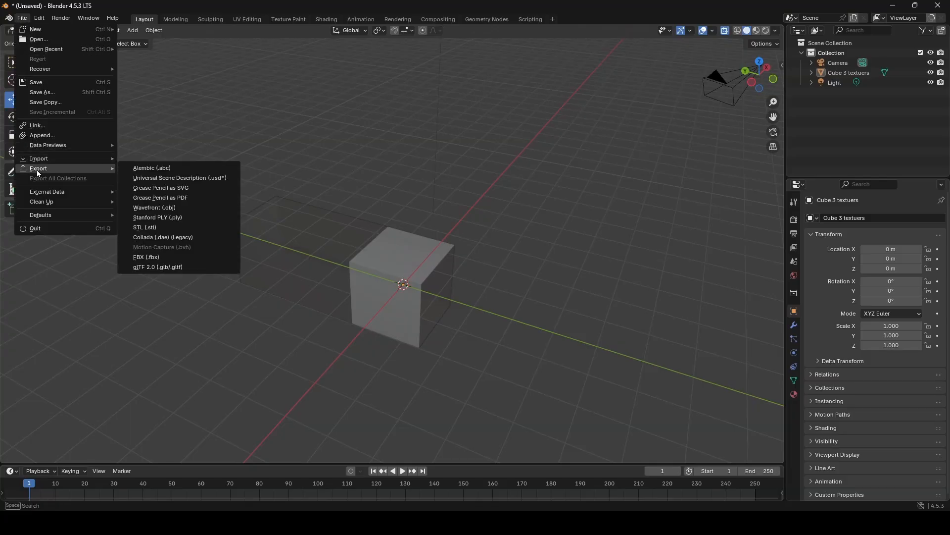
left_click(162, 258)
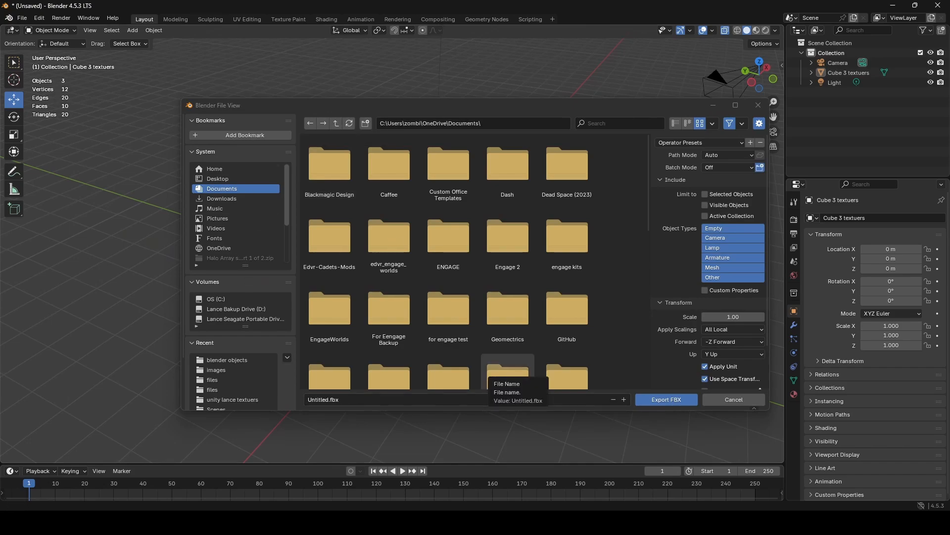
mouse_move(411, 523)
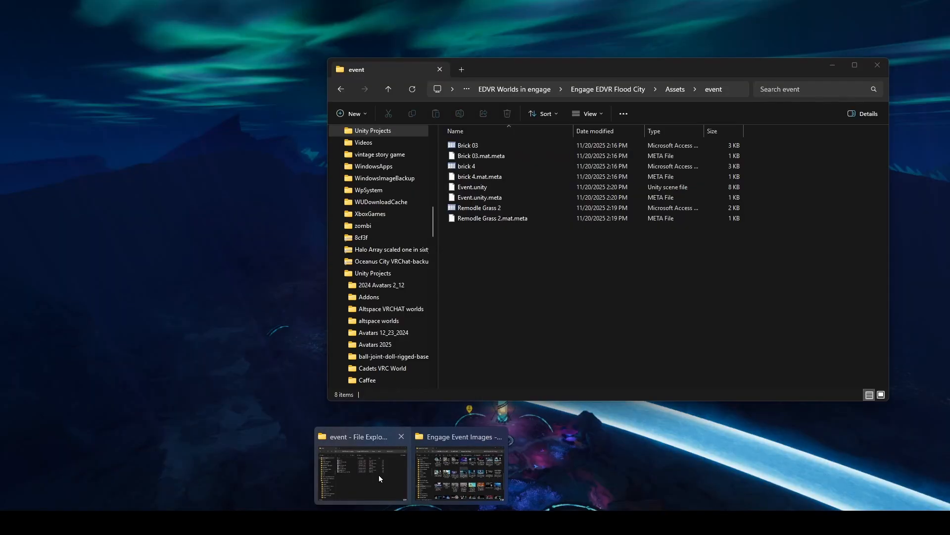
left_click(379, 474)
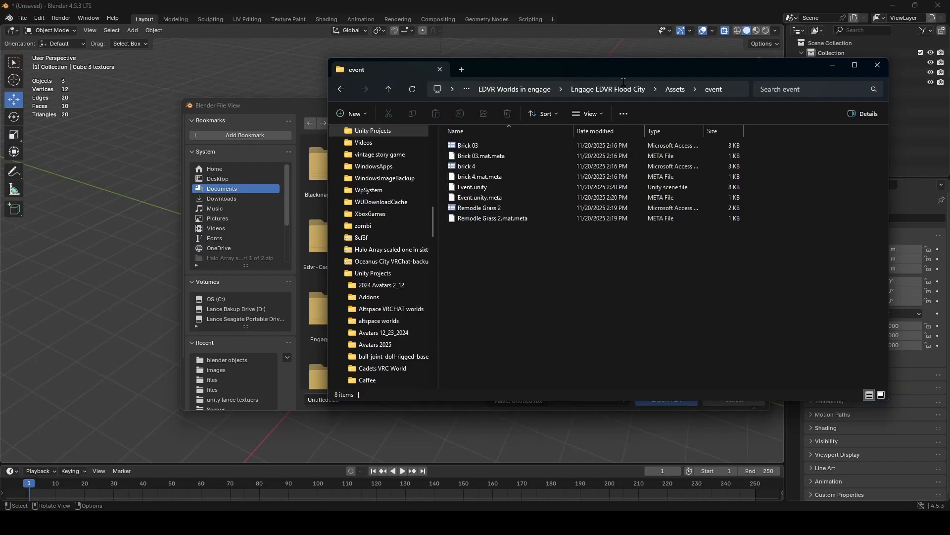
left_click(740, 92)
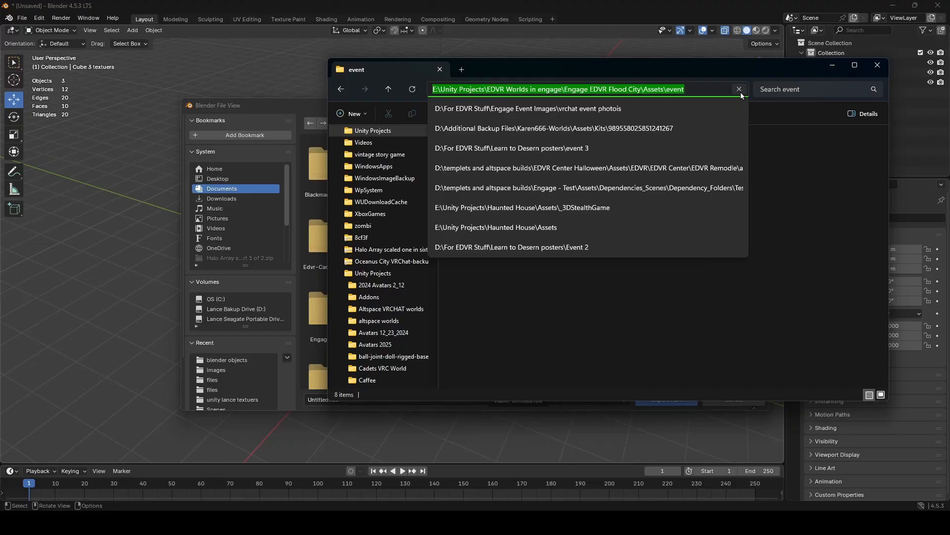
key("ctrl+c")
- Set the FBX export's destination to the copied Assets\event folder path
left_click(304, 112)
left_click(444, 123)
key("ctrl+v")
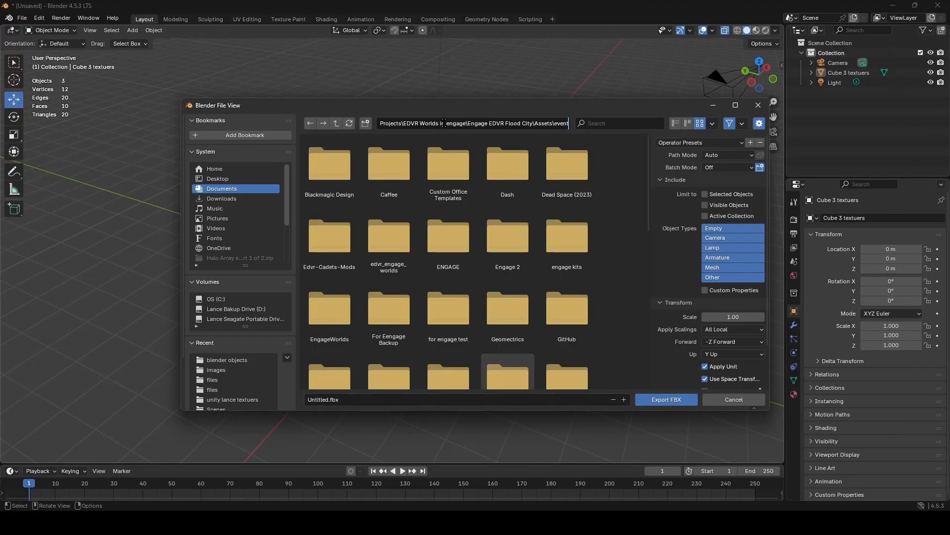
key("Return")
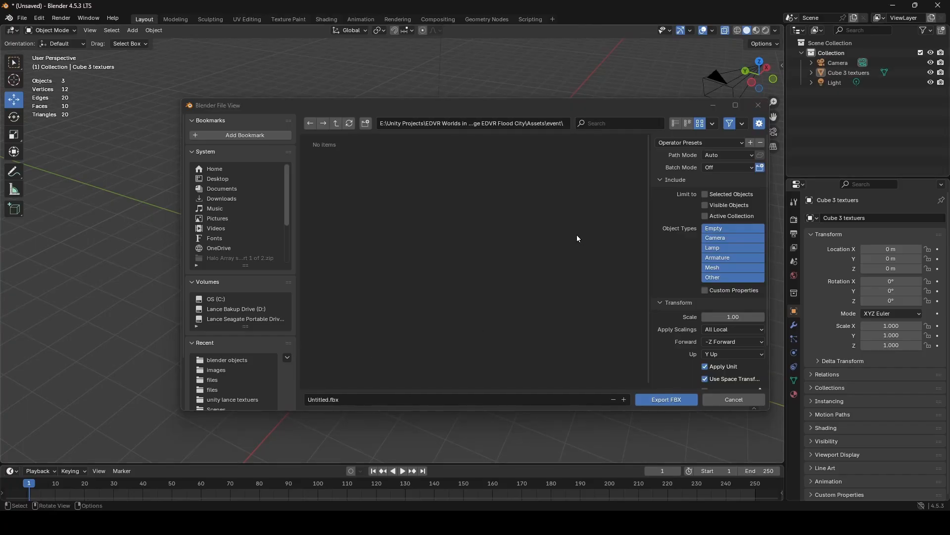
- Name the export file Cube 3 texuers.fbx
left_click(327, 399)
left_click_drag(330, 399, 297, 401)
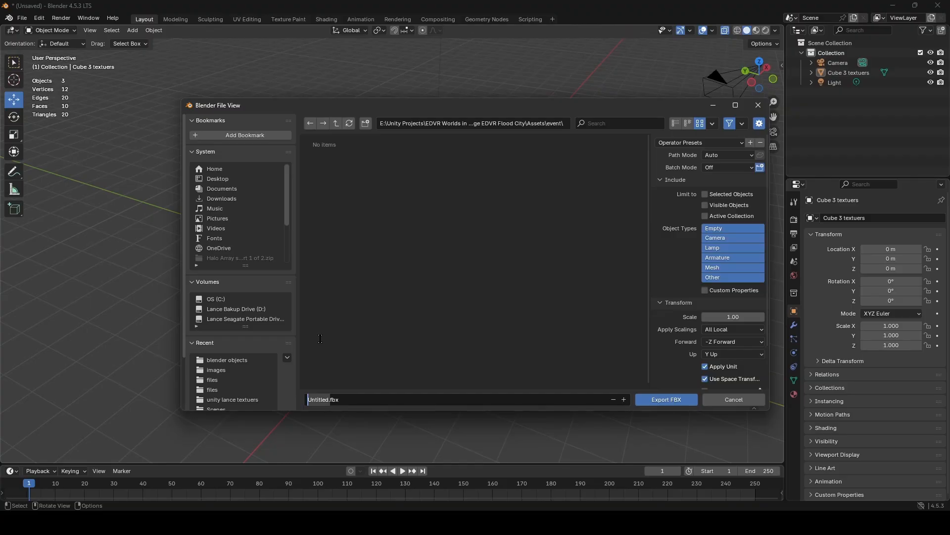
type("Cube")
type(" 3 te")
type("xures")
key("BackSpace")
key("BackSpace")
key("BackSpace")
type("ers.")
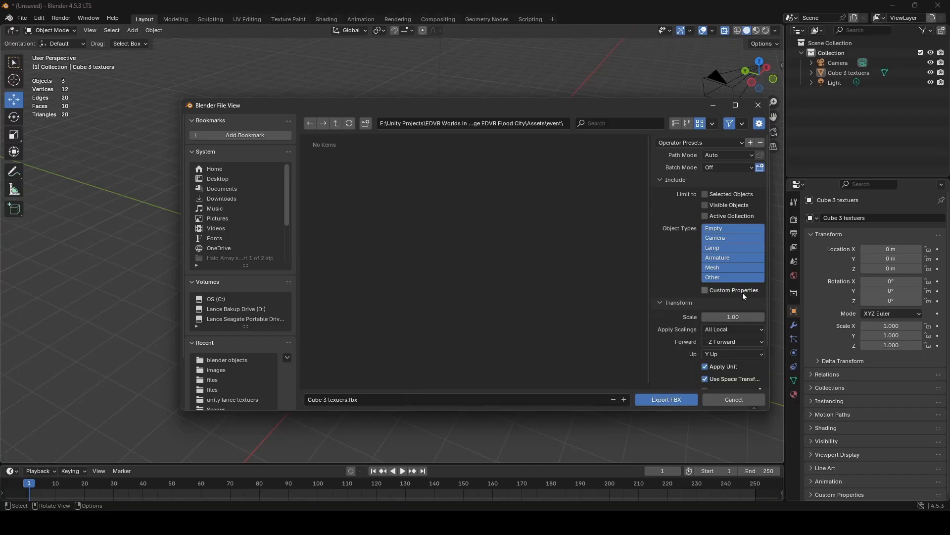
- Review the Transform and Geometry export options, and switch the Selected Objects limit on and off again
scroll(713, 287, "down", 3)
left_click(677, 359)
scroll(702, 307, "down", 6)
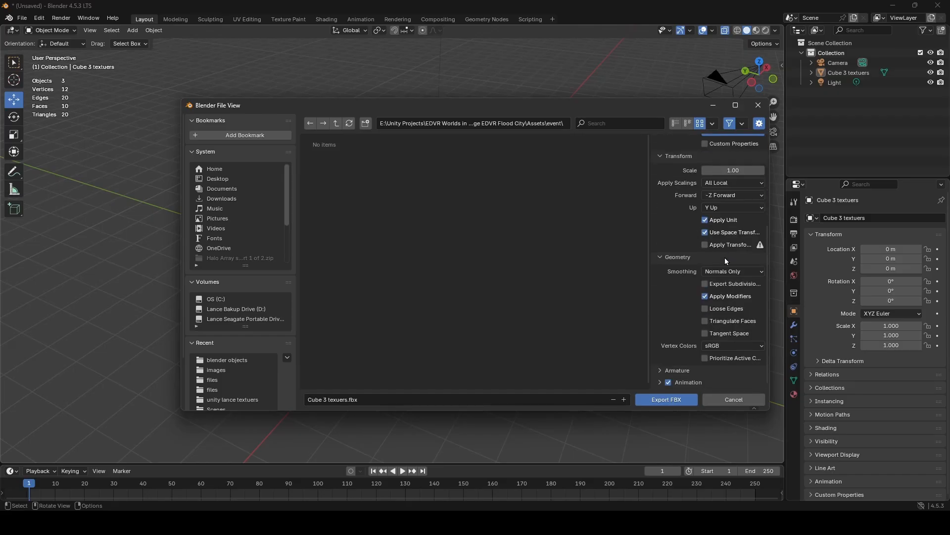
scroll(731, 327, "up", 8)
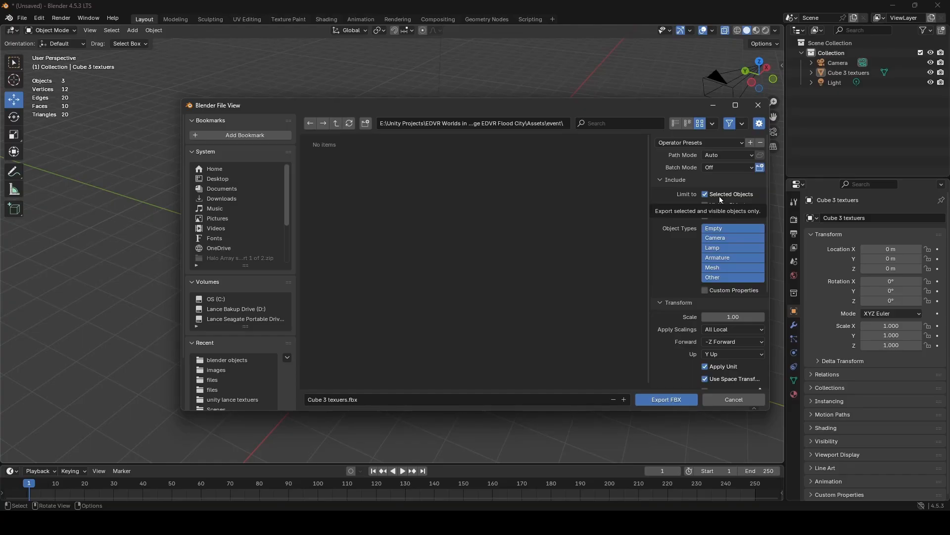
left_click(721, 196)
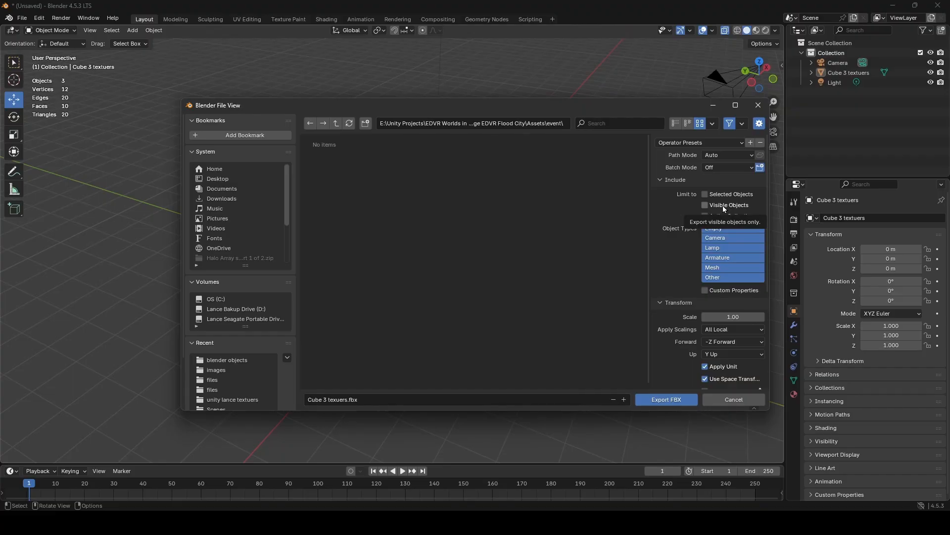
- Hide the camera to demonstrate the Visible Objects export limit, and restore both the camera's visibility and the limit setting
left_click(930, 63)
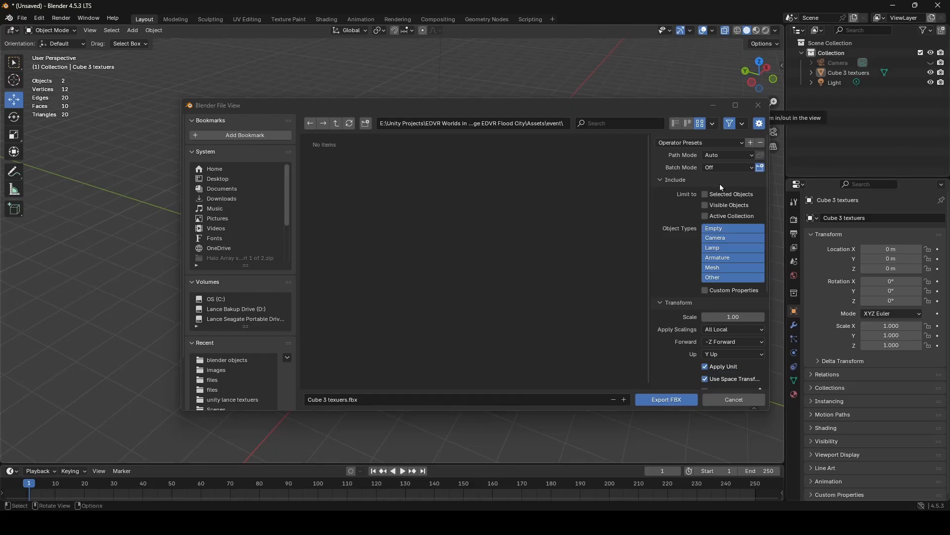
left_click(705, 205)
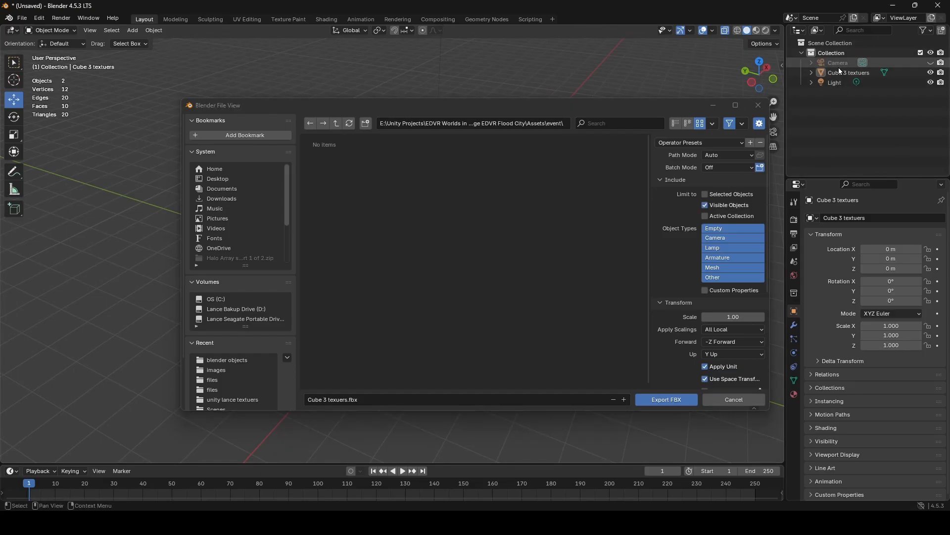
left_click(931, 63)
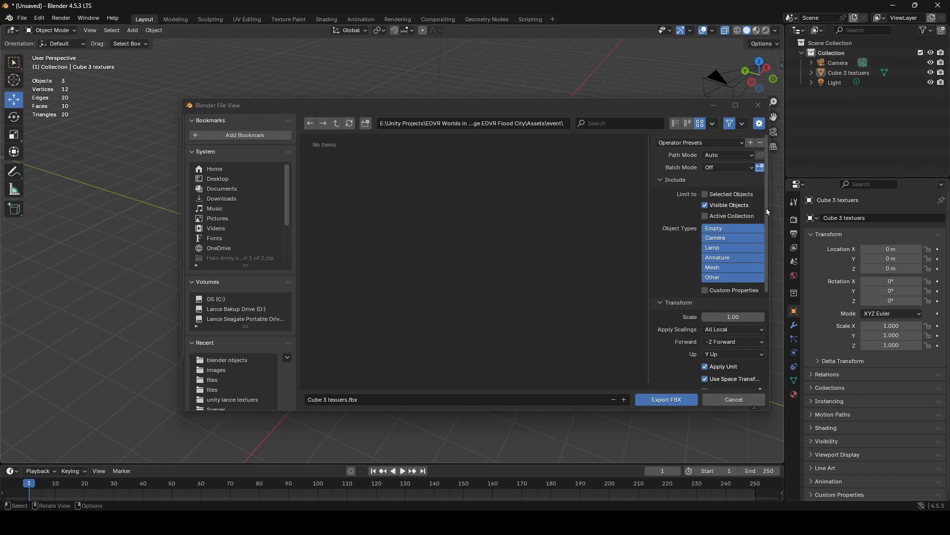
left_click(723, 207)
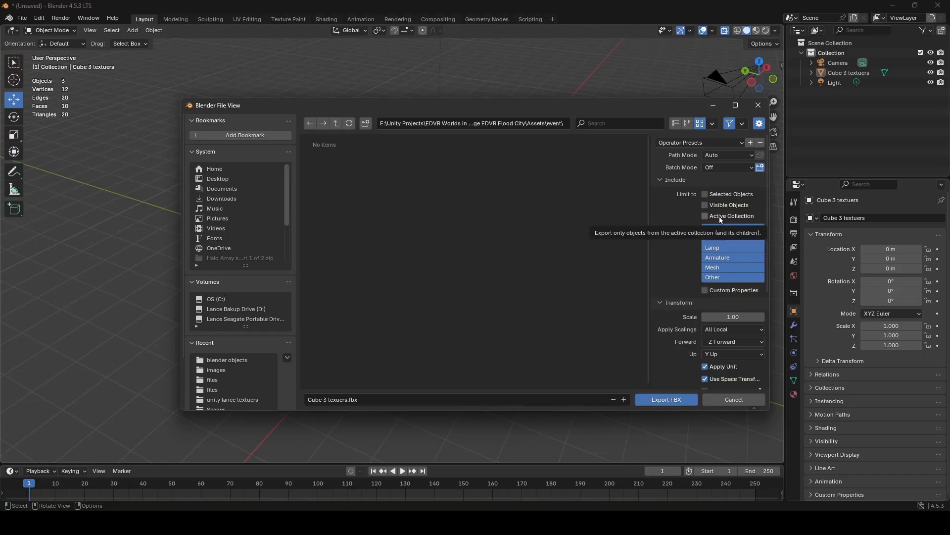
- Limit the export to the Active Collection and add a new empty collection to the scene
left_click(720, 216)
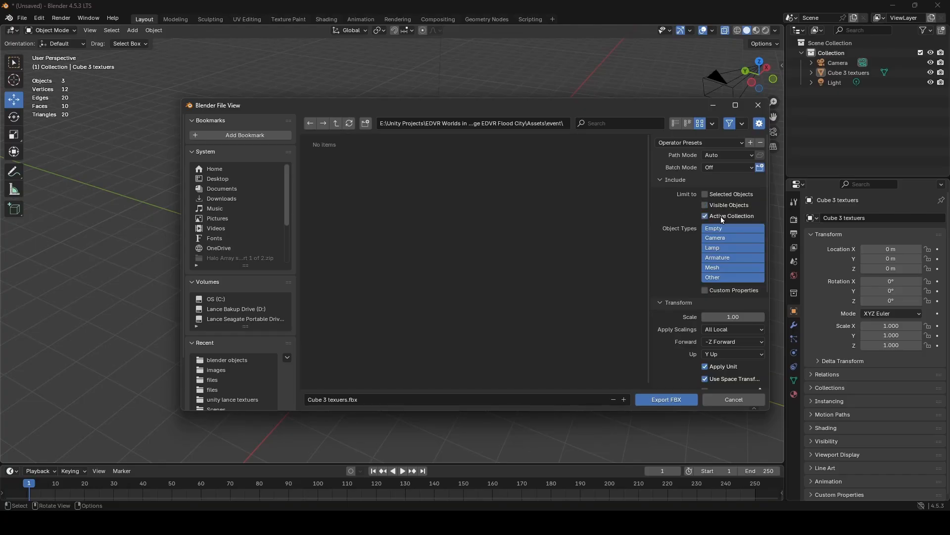
left_click(802, 53)
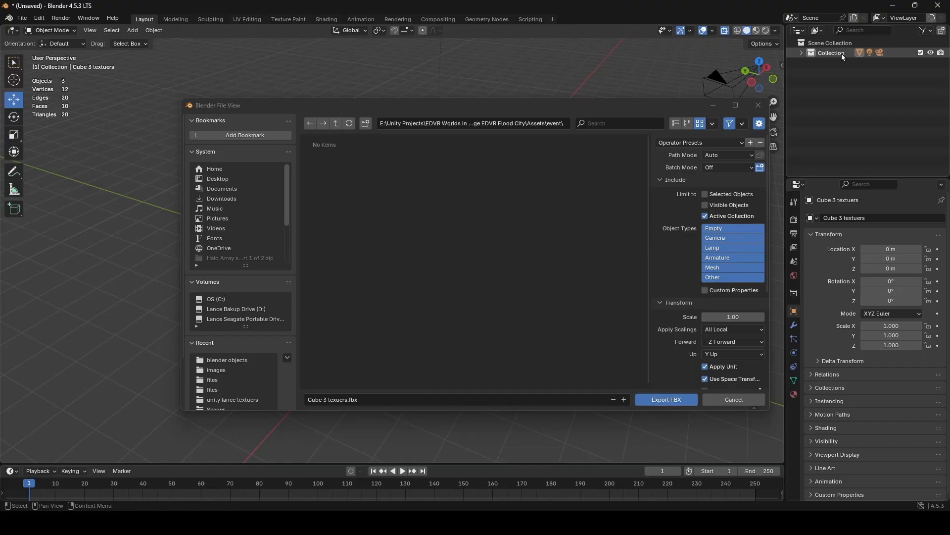
left_click(802, 53)
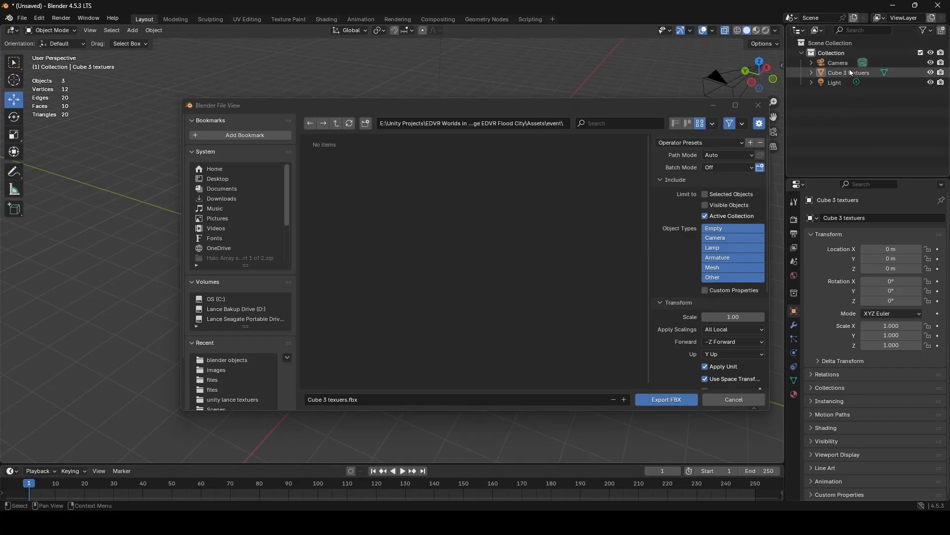
right_click(833, 126)
left_click(818, 126)
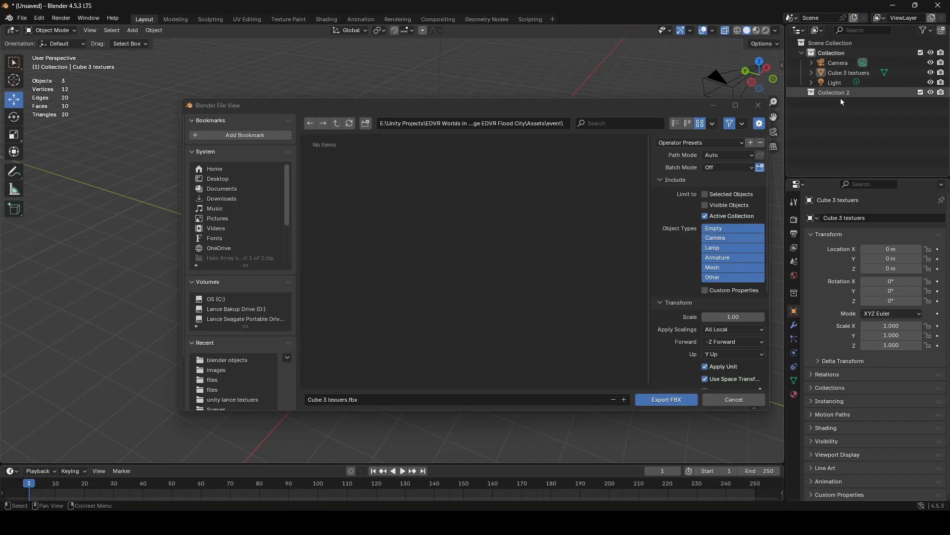
left_click_drag(802, 61, 828, 92)
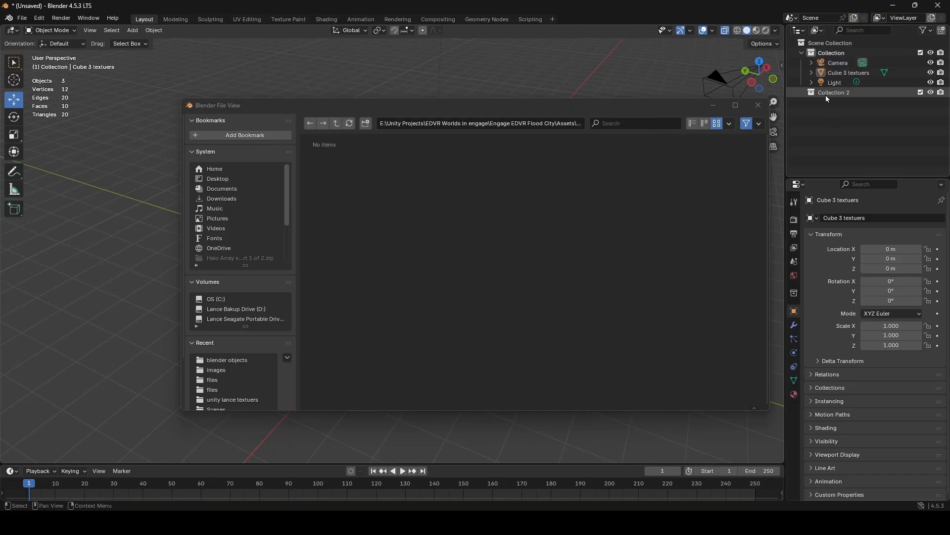
- Hide the new empty collection and exclude it from the view layer, then delete it
left_click(931, 92)
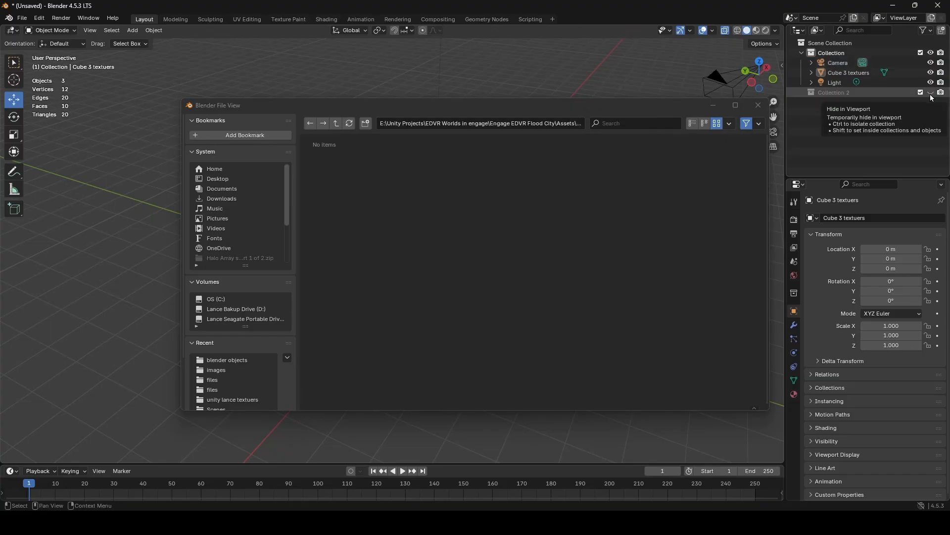
left_click(922, 93)
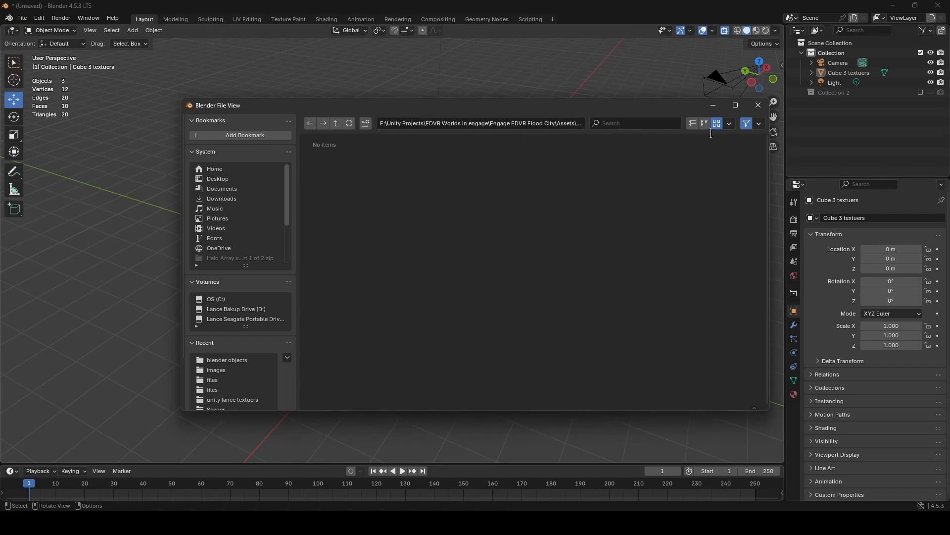
left_click(882, 94)
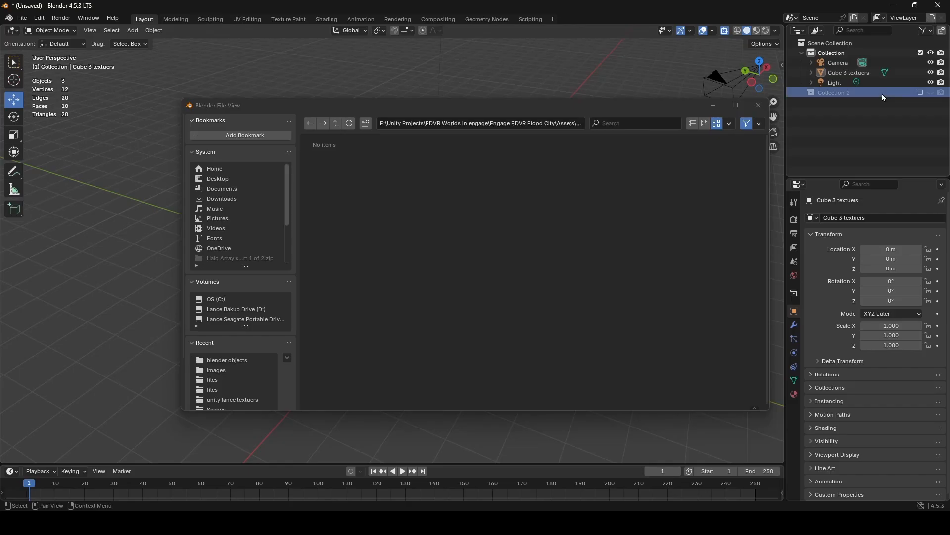
key("Delete")
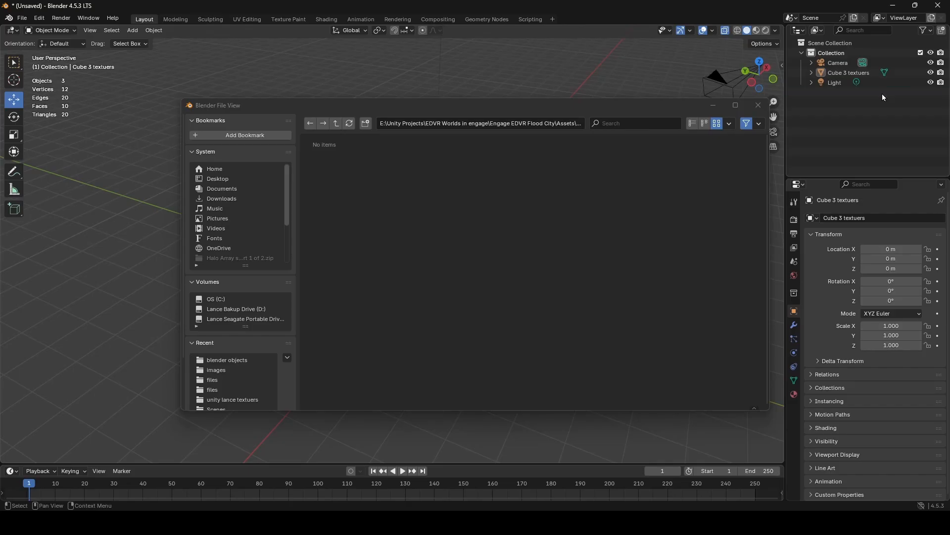
- Close the file window and restart the FBX export into the project's Assets\event folder, limited to the Active Collection
left_click_drag(467, 106, 407, 106)
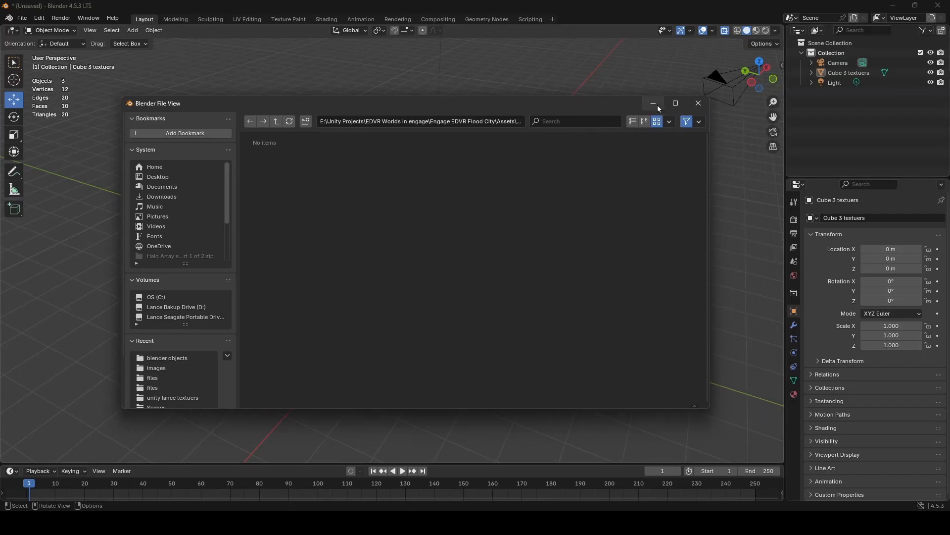
left_click(698, 104)
left_click(22, 18)
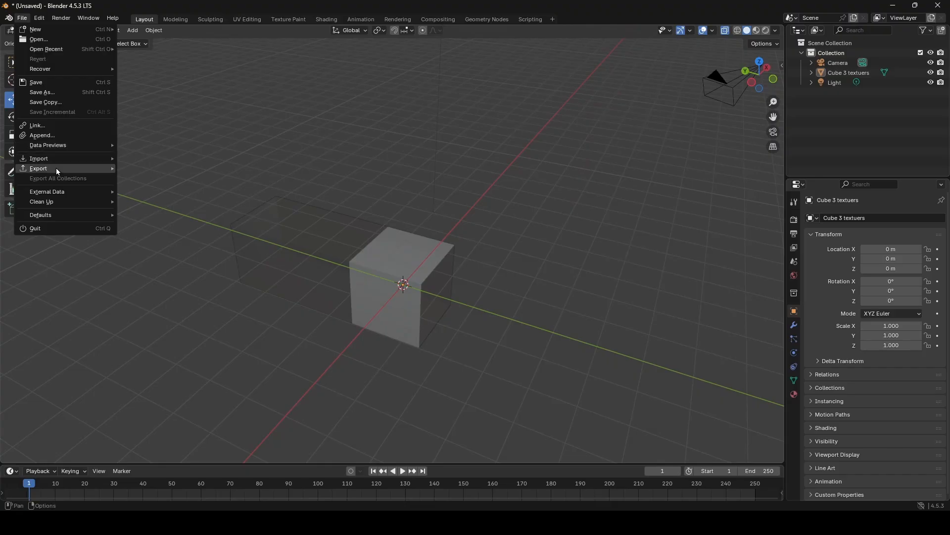
mouse_move(56, 171)
left_click(204, 257)
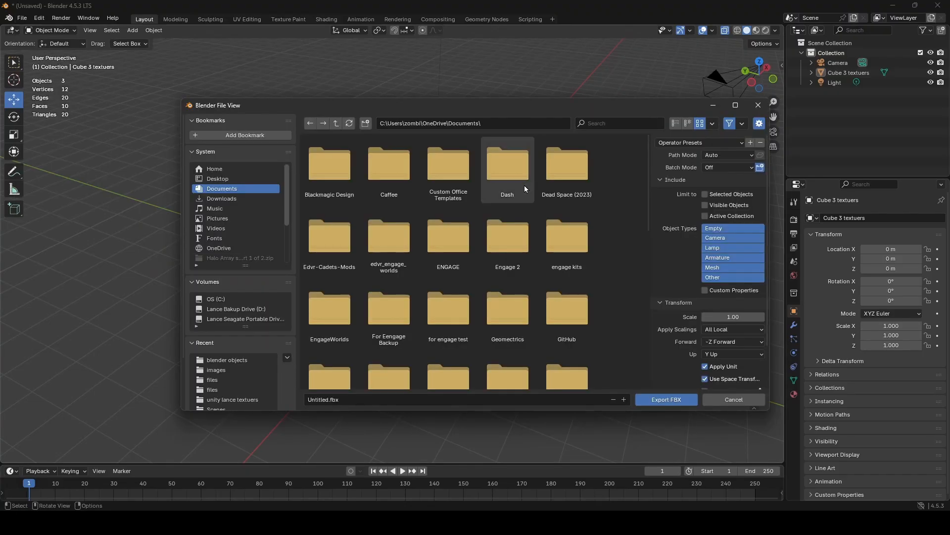
left_click(476, 123)
key("ctrl+v")
key("Return")
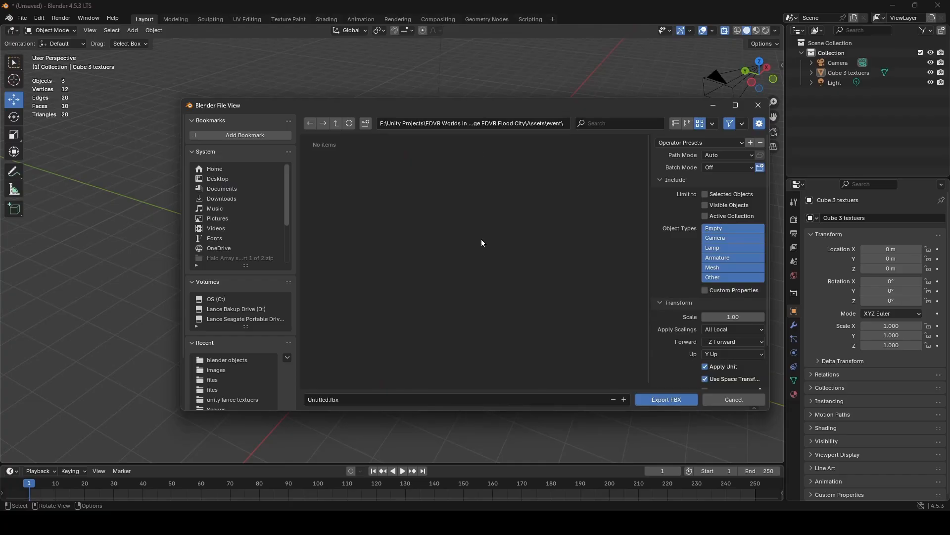
left_click(710, 216)
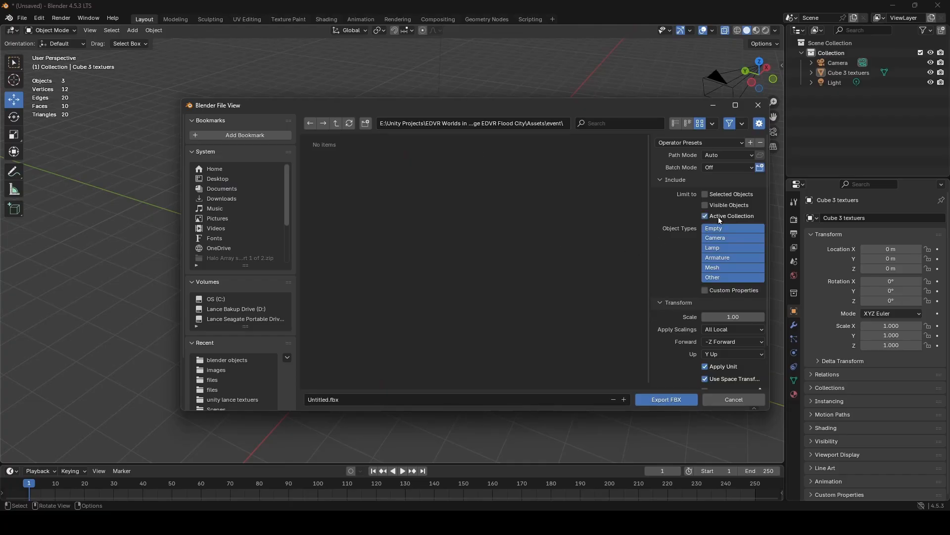
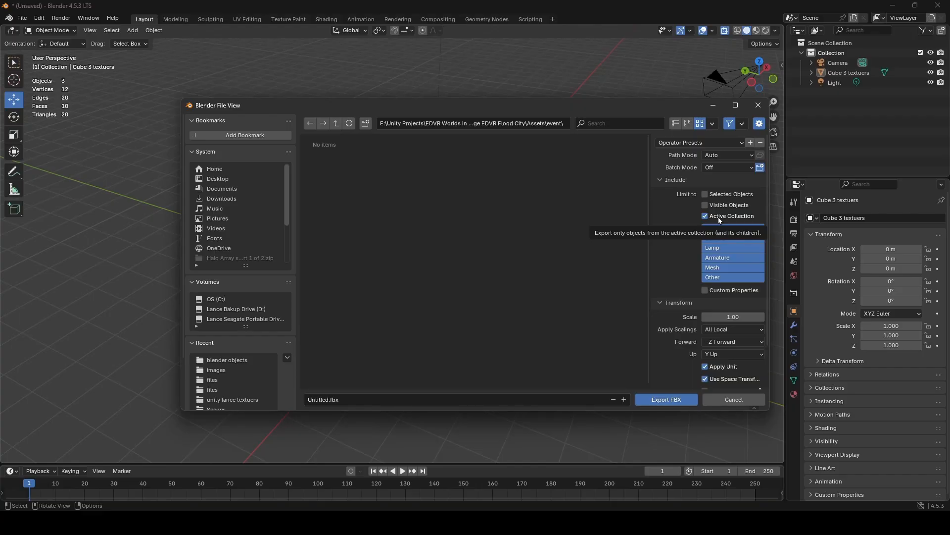
- Remove the export's Active Collection limit, restrict the object types to Mesh only, and include Custom Properties
left_click(719, 220)
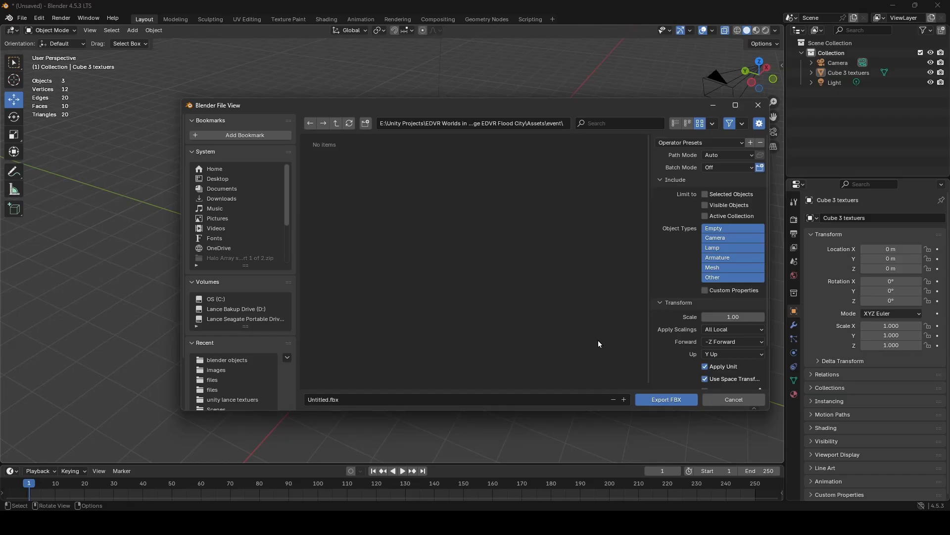
left_click(724, 227)
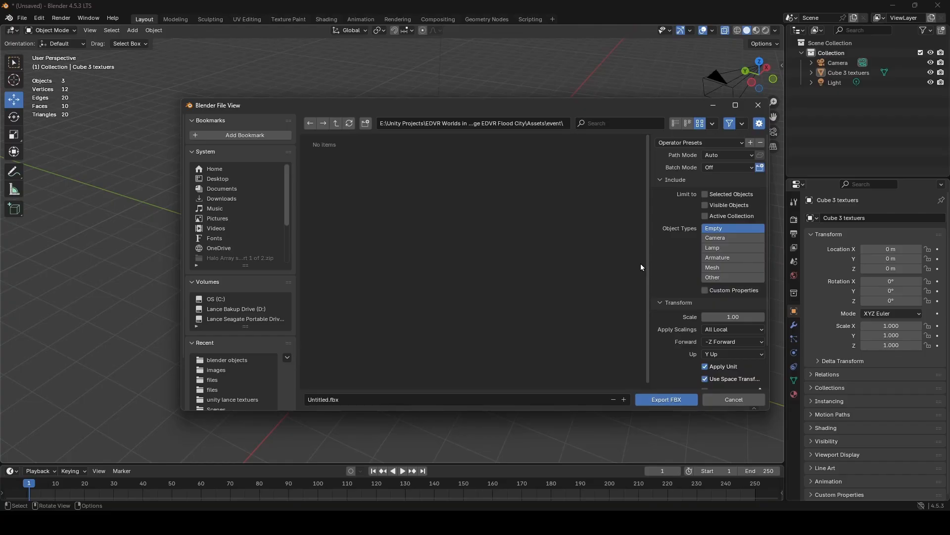
left_click(715, 267)
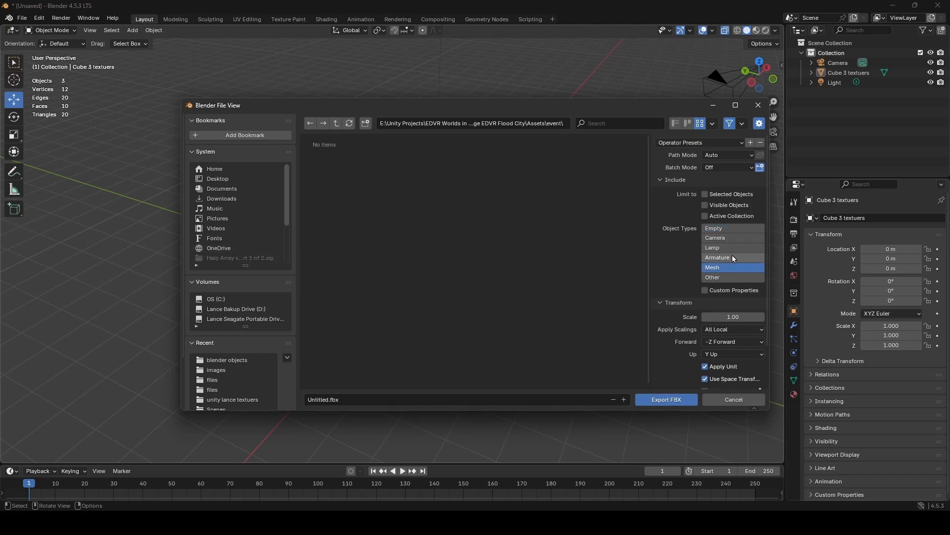
left_click_drag(732, 254, 730, 239)
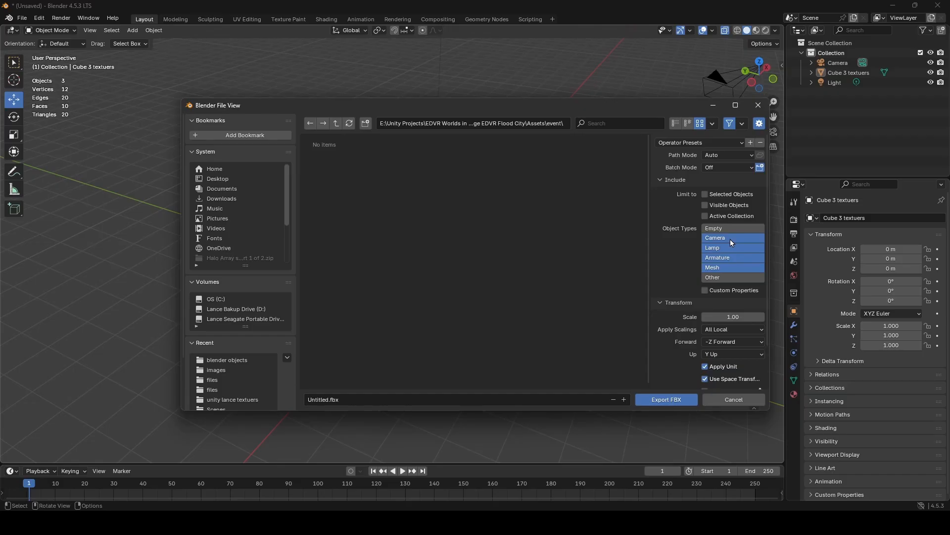
left_click(731, 240, "shift")
left_click(731, 247, "shift")
left_click(732, 256, "shift")
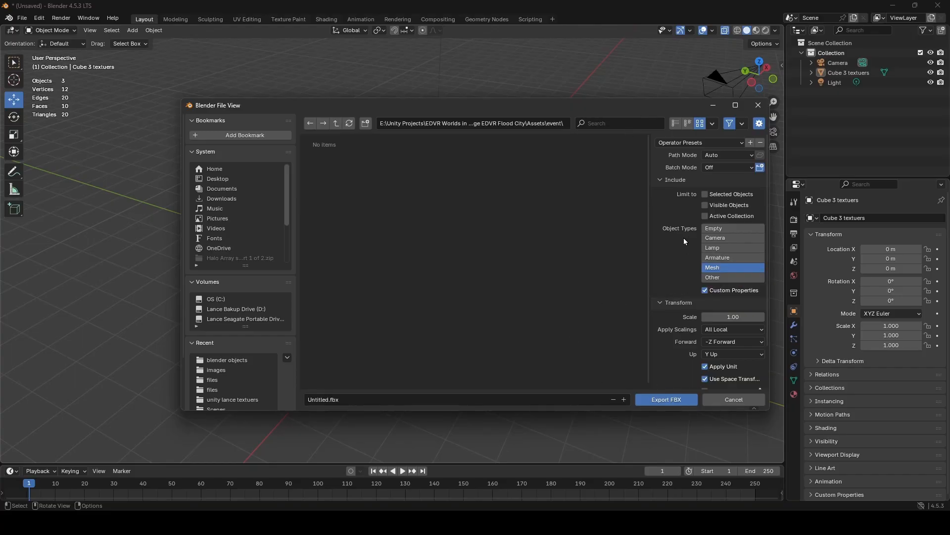
- Expand the Geometry export options, enlarge the file window and its settings area, and enable Apply Transform
scroll(679, 251, "down", 2)
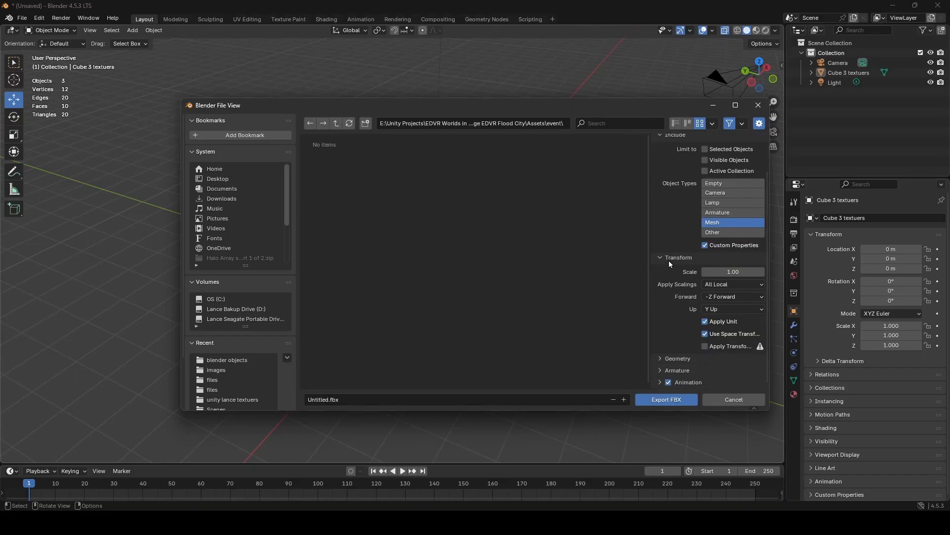
left_click(675, 360)
scroll(733, 268, "down", 2)
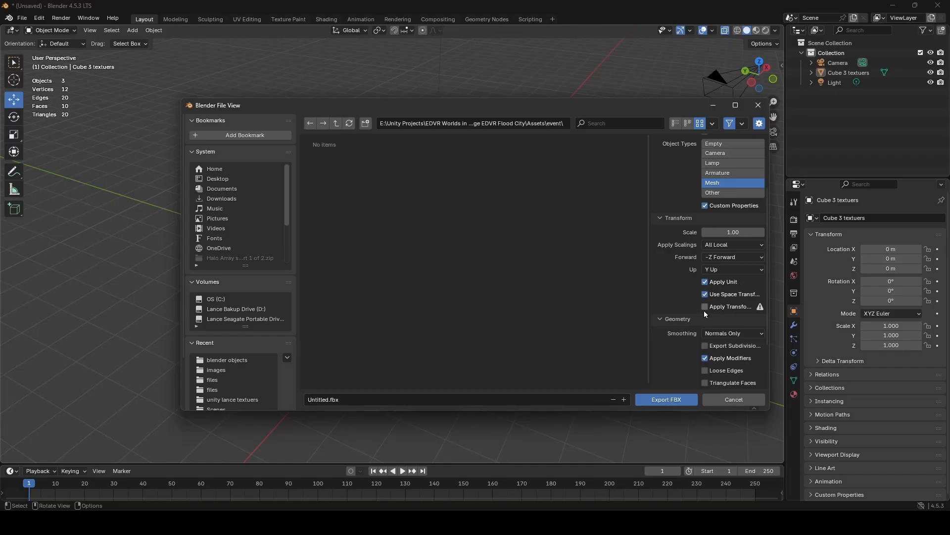
left_click_drag(773, 293, 822, 292)
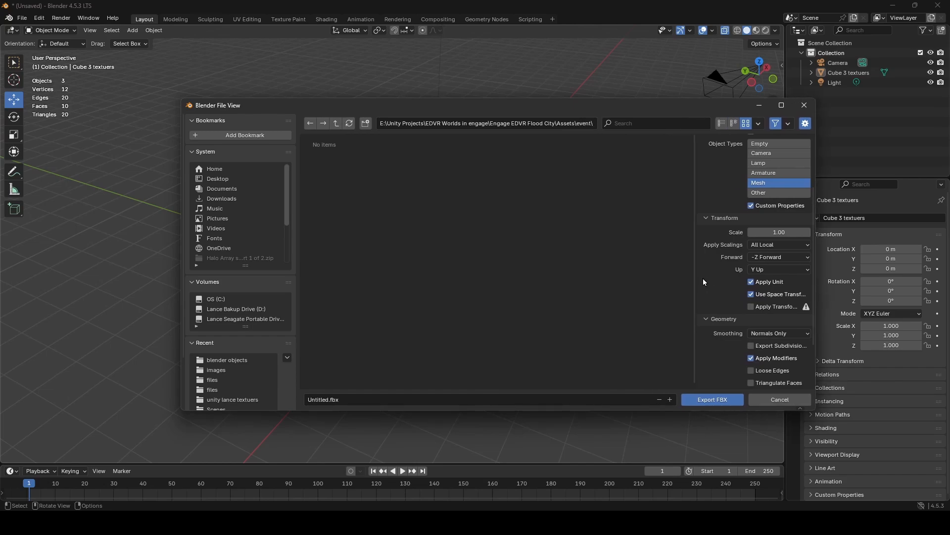
left_click_drag(695, 280, 655, 281)
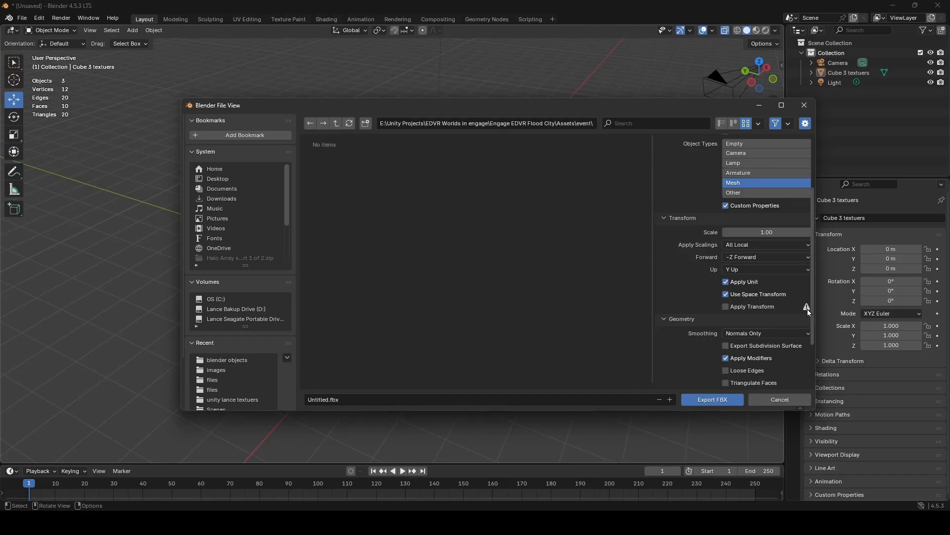
left_click_drag(654, 284, 687, 286)
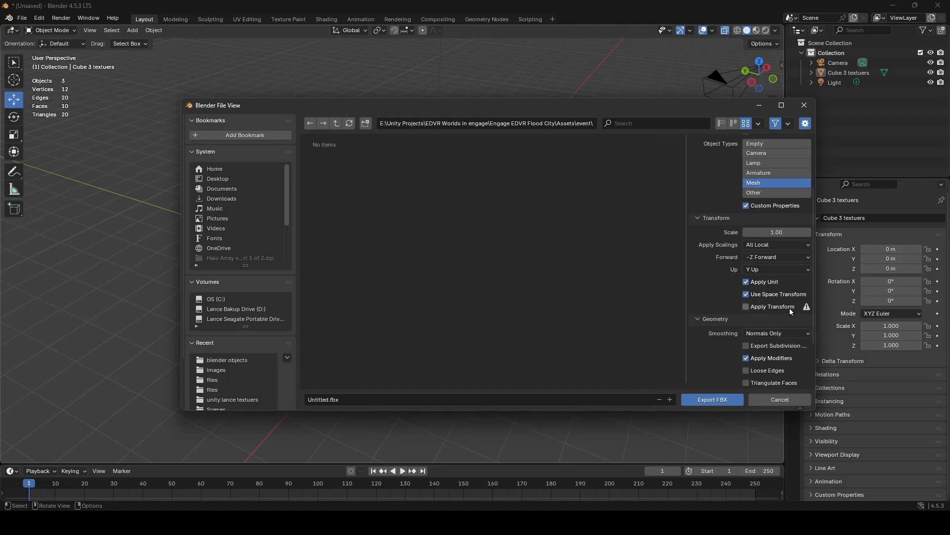
left_click(746, 308)
scroll(753, 297, "down", 3)
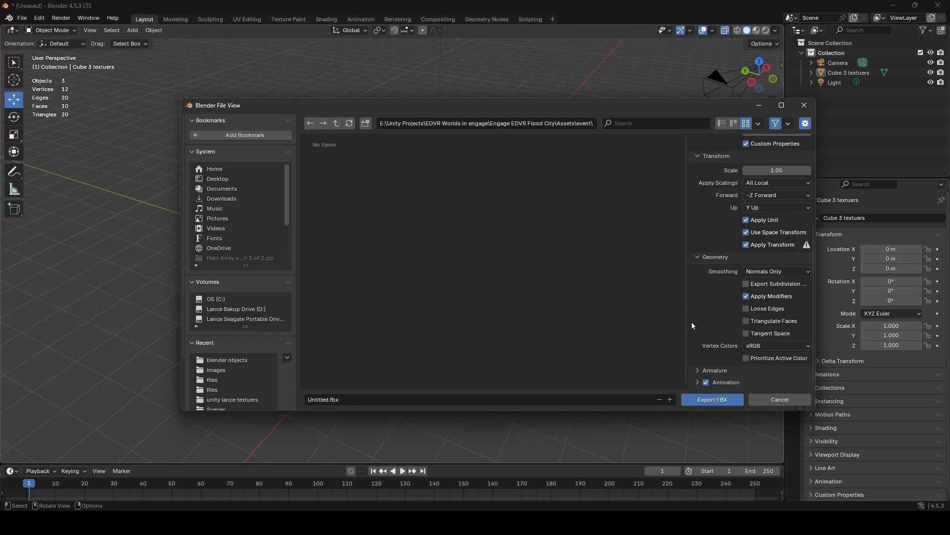
- Name the export file "cub 3 textuers.fbx" and export it to the Assets\event folder
left_click(319, 399)
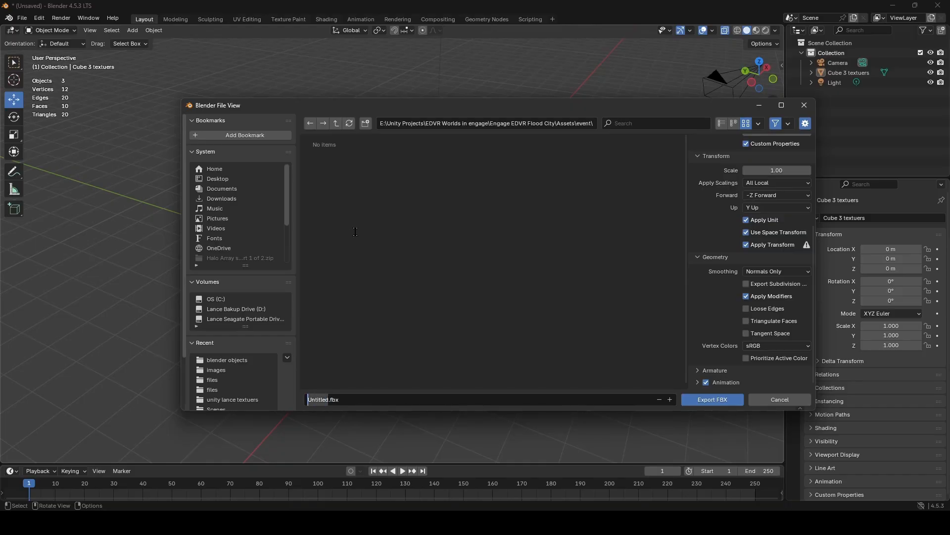
type("Cu")
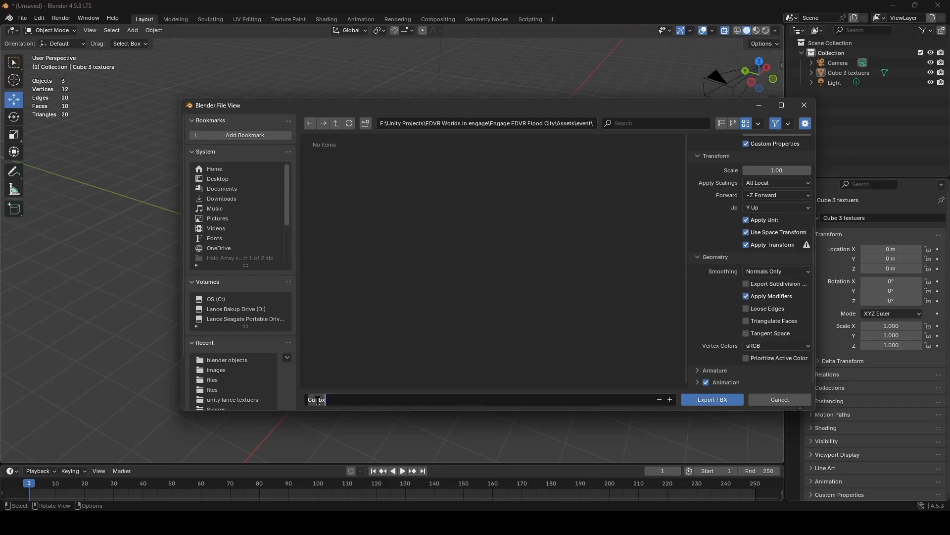
double_click(334, 399)
left_click_drag(334, 400, 296, 399)
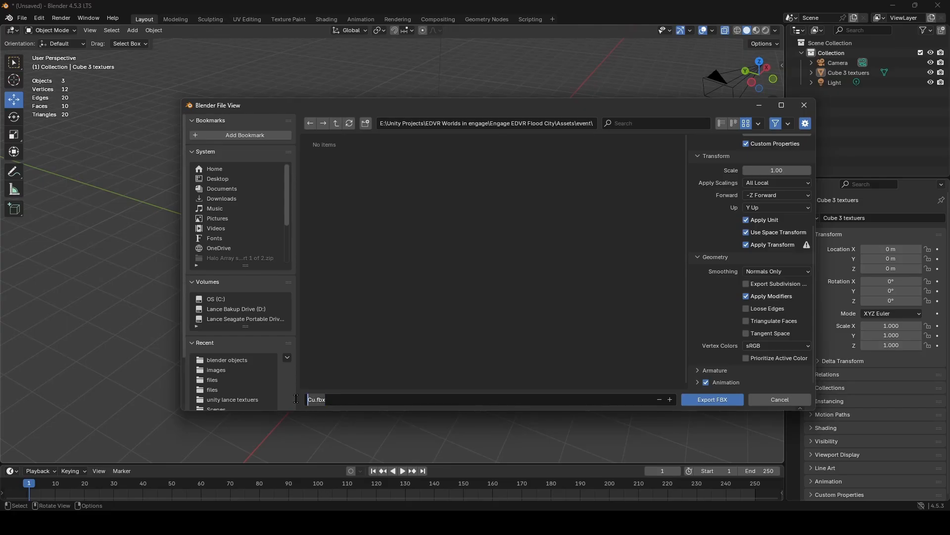
type("cub 3 tte")
key("BackSpace")
key("BackSpace")
type("t")
key("BackSpace")
type("extures")
key("BackSpace")
key("BackSpace")
key("BackSpace")
type("ers.fbx")
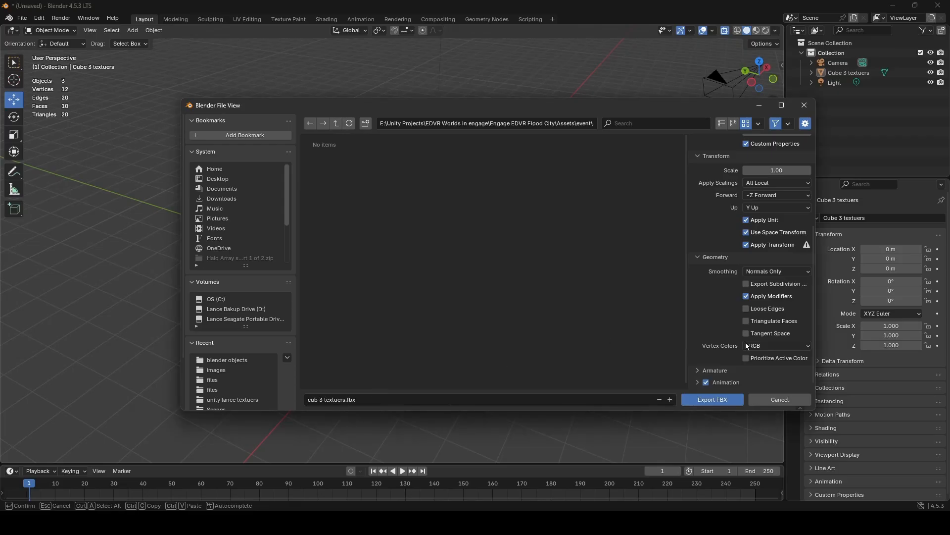
scroll(783, 281, "up", 5)
scroll(788, 182, "down", 5)
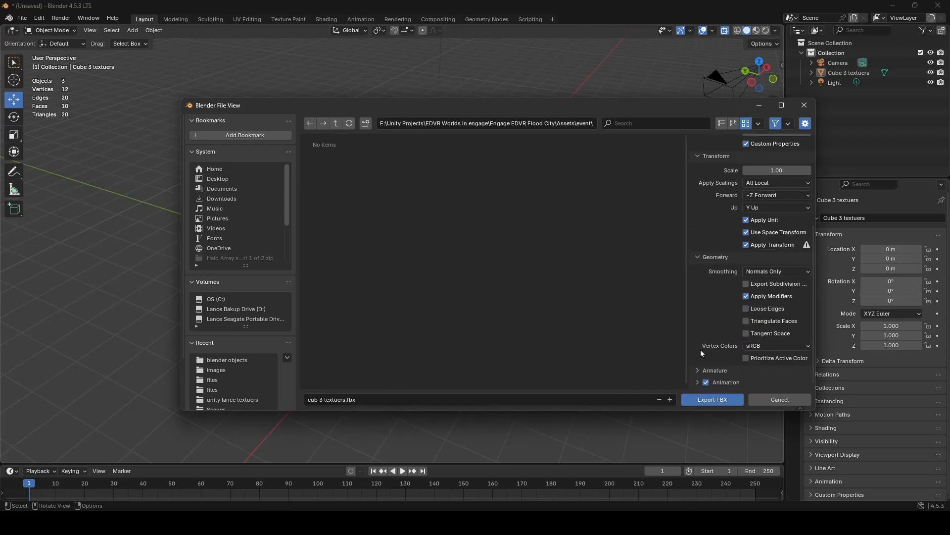
left_click(715, 399)
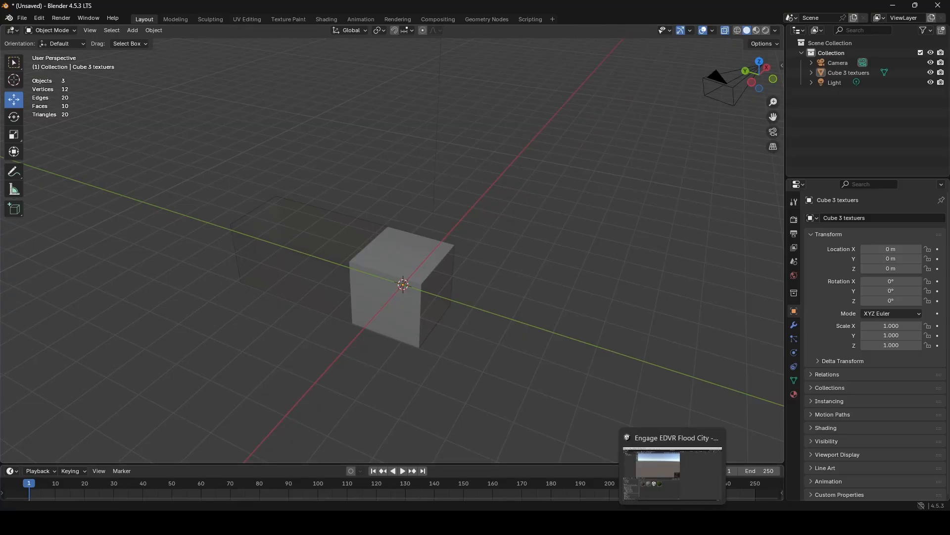
- Switch to the Unity project, widen the Scene view, and inspect the imported cub 3 textuers model in its preview
left_click(673, 522)
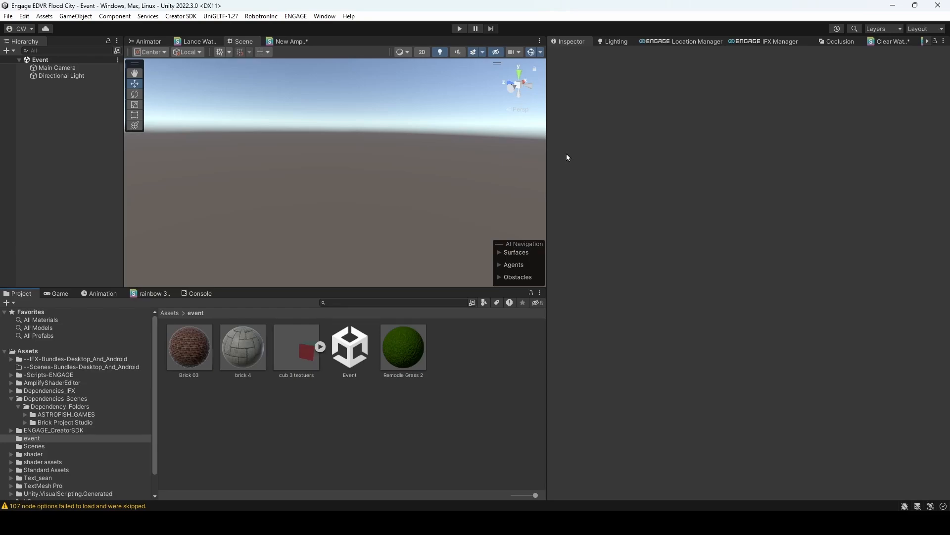
left_click_drag(548, 155, 685, 171)
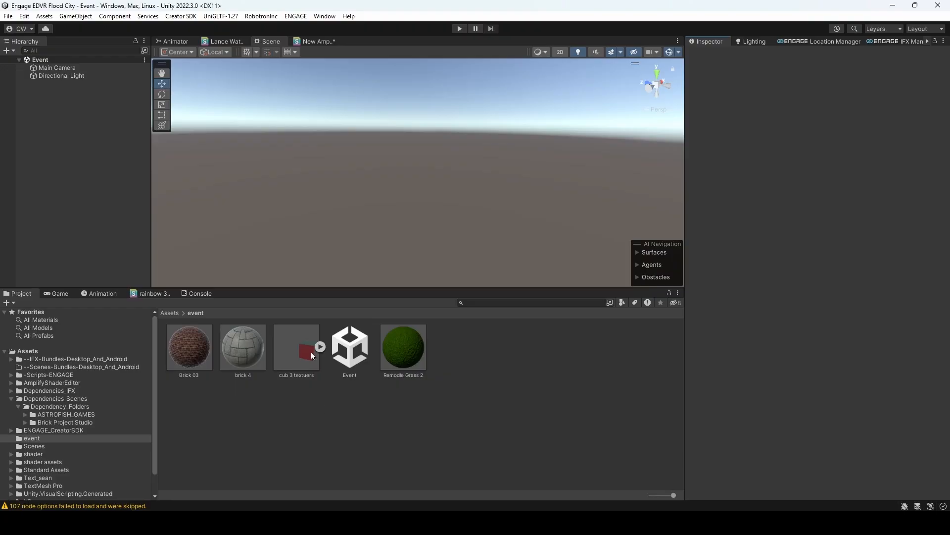
left_click(295, 348)
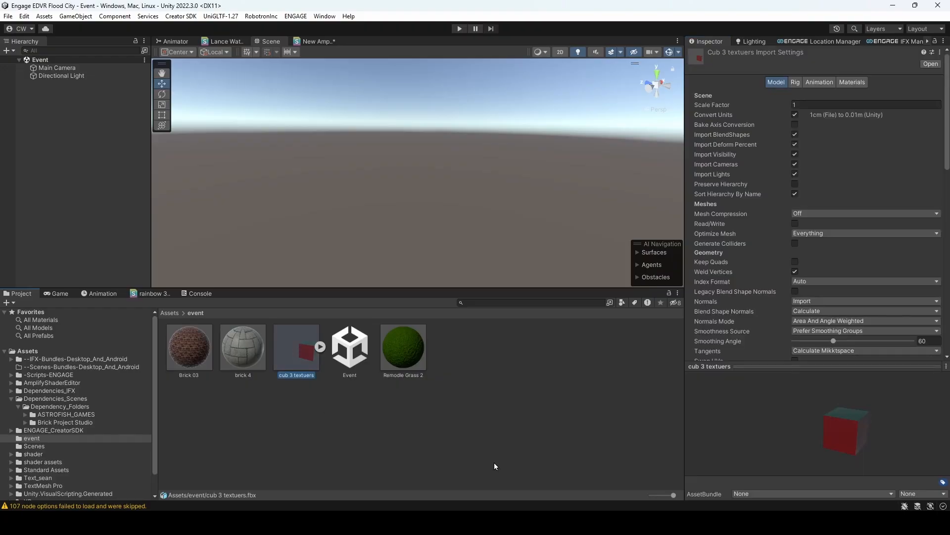
left_click_drag(804, 391, 831, 447)
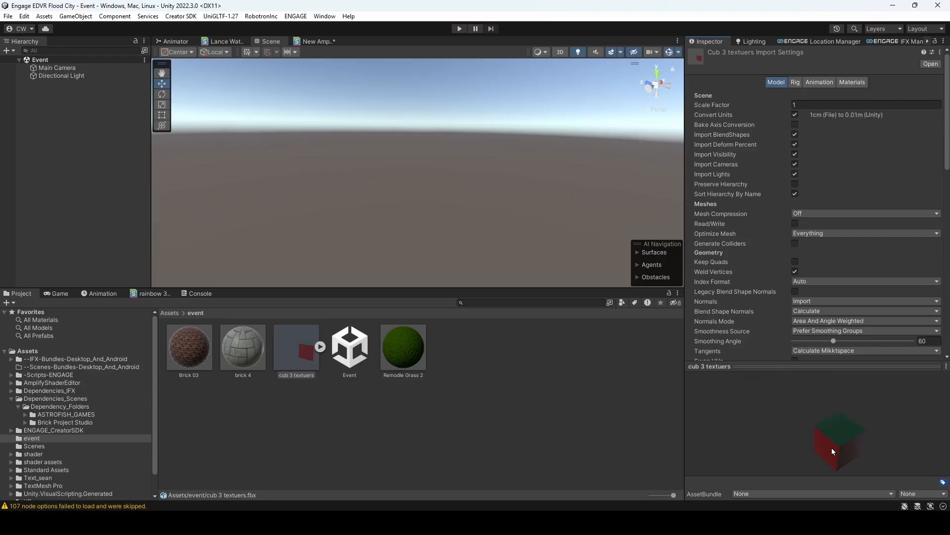
- Try placing the cub 3 textuers model through the hierarchy and directly in the Scene view, undoing each placement
left_click(287, 352)
left_click_drag(55, 130, 55, 130)
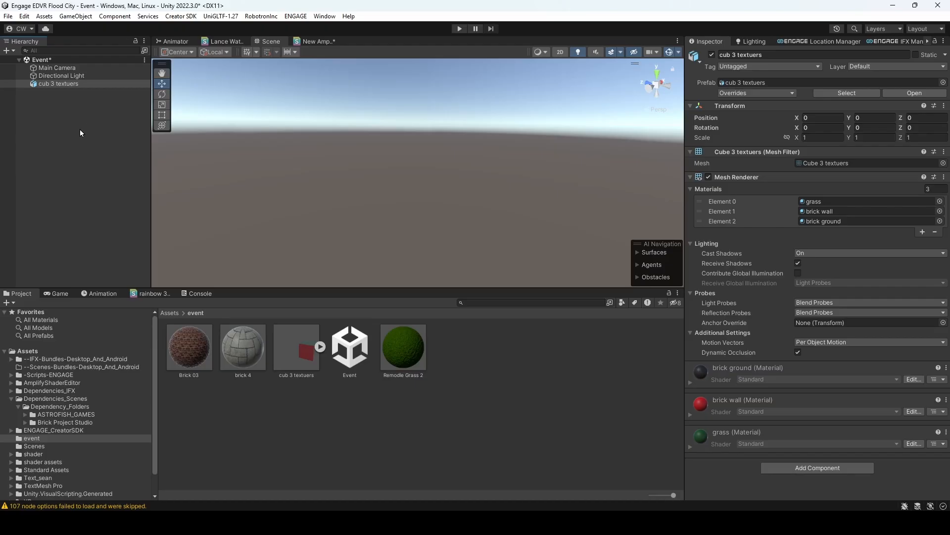
left_click_drag(300, 356, 358, 204)
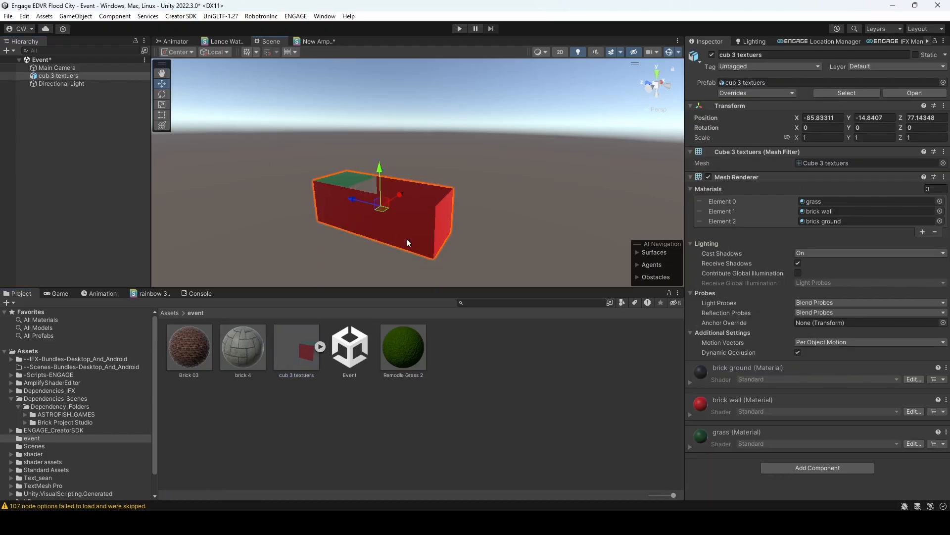
key("ctrl+z")
- Add the cub 3 textuers model to the Event scene's hierarchy at position 0, 0, 0 and frame it in the Scene view
left_click(298, 343)
left_click(74, 217)
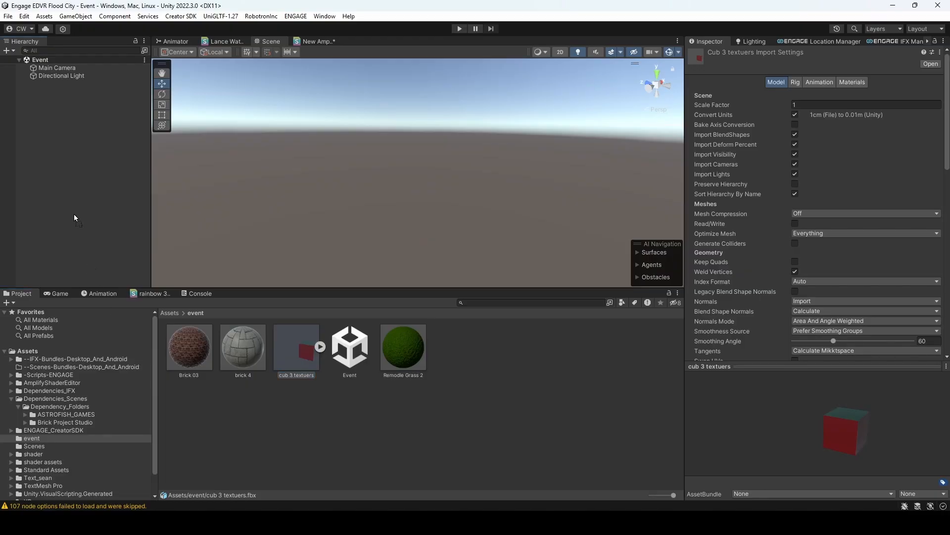
left_click_drag(70, 198, 69, 198)
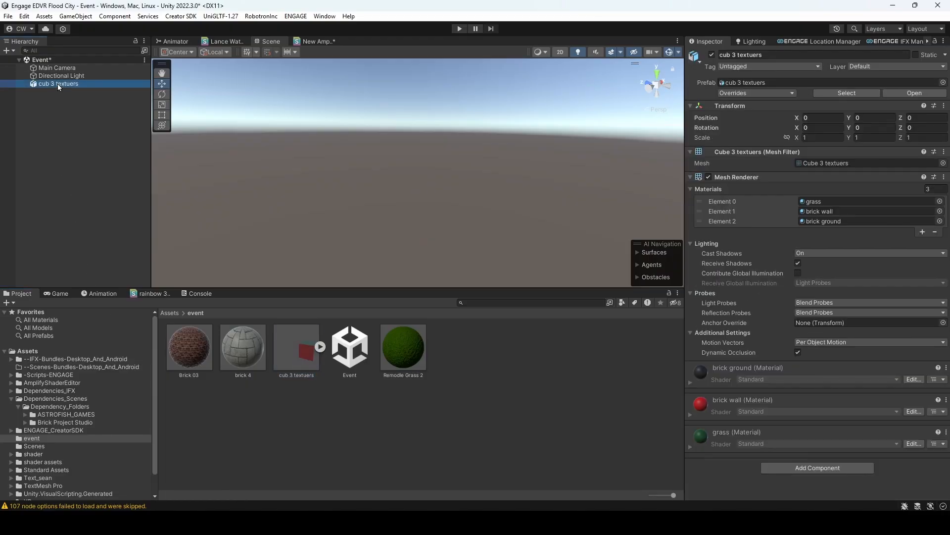
left_click(438, 174)
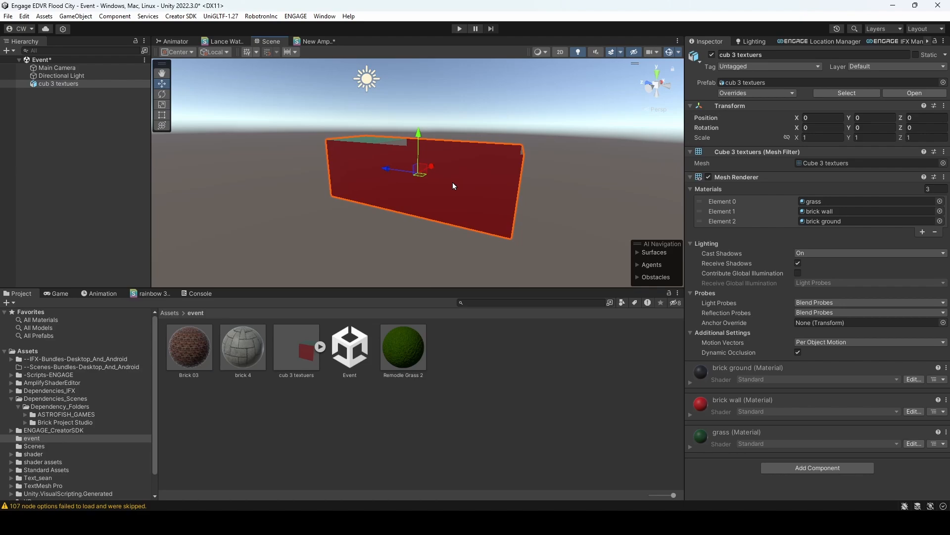
right_click_drag(436, 185, 420, 164)
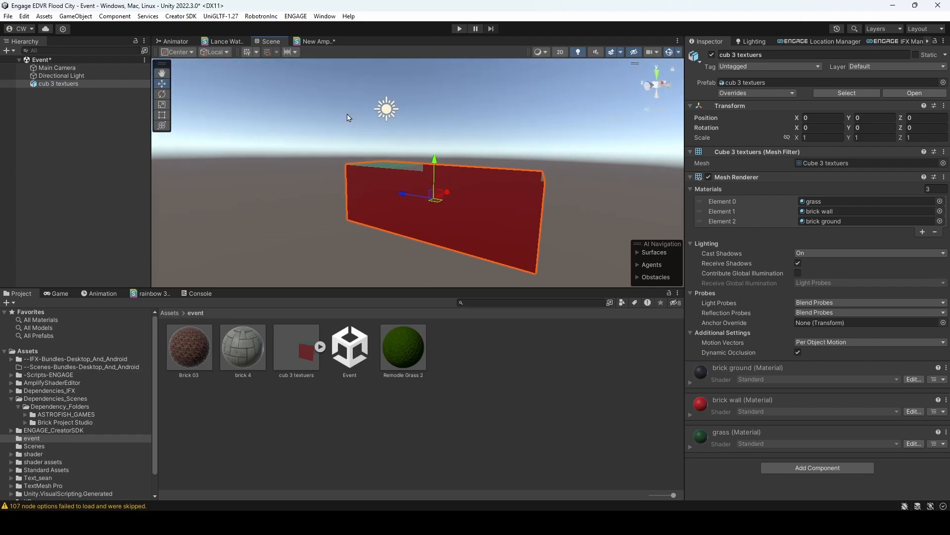
- Examine the Main Camera, Directional Light and cub 3 textuers objects one by one, and view the model from its long side
left_click(49, 76)
key("Up")
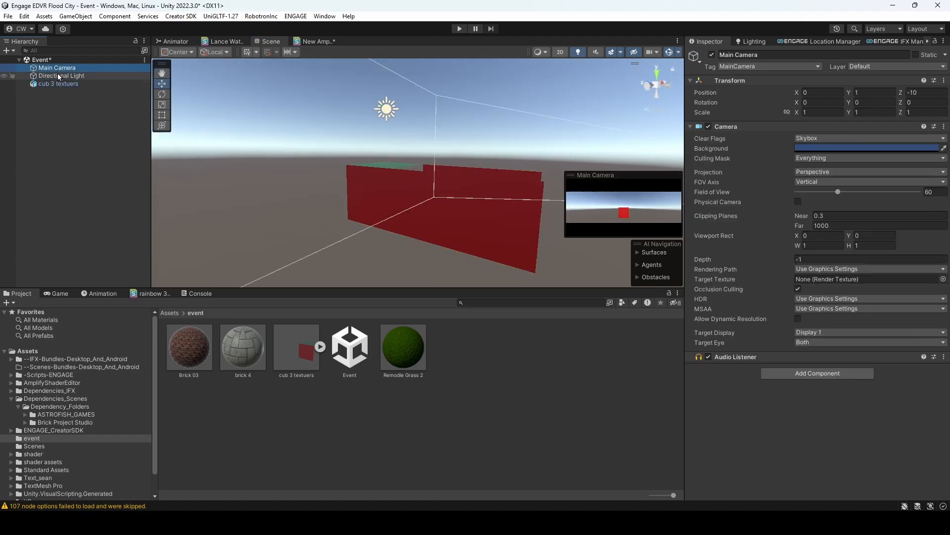
key("Down")
key("Up")
left_click(59, 73)
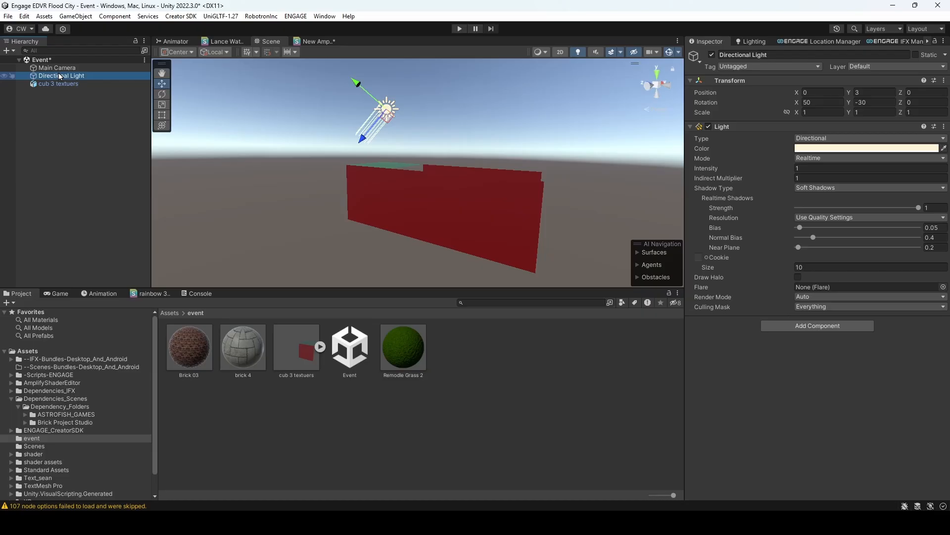
left_click(58, 67)
left_click(63, 82)
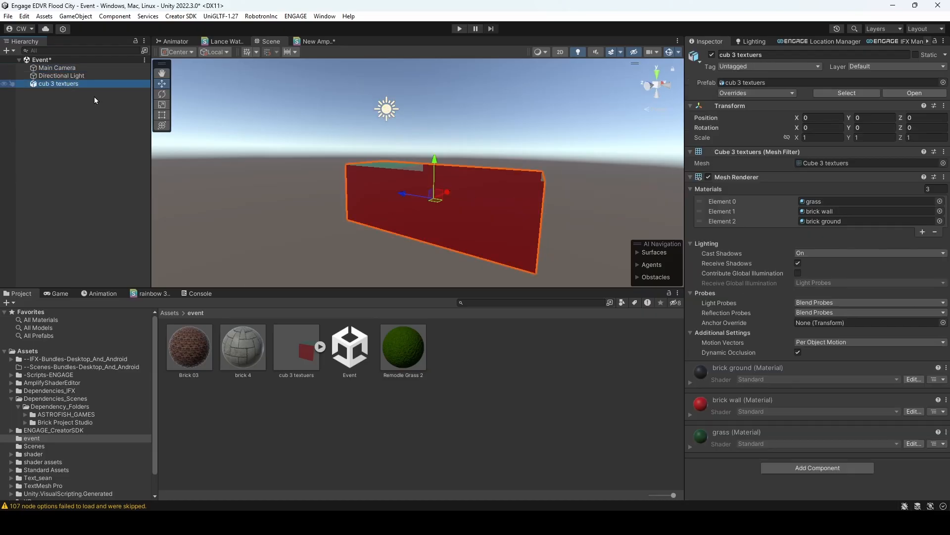
key("s")
right_click_drag(439, 165, 546, 161)
key("w")
key("a")
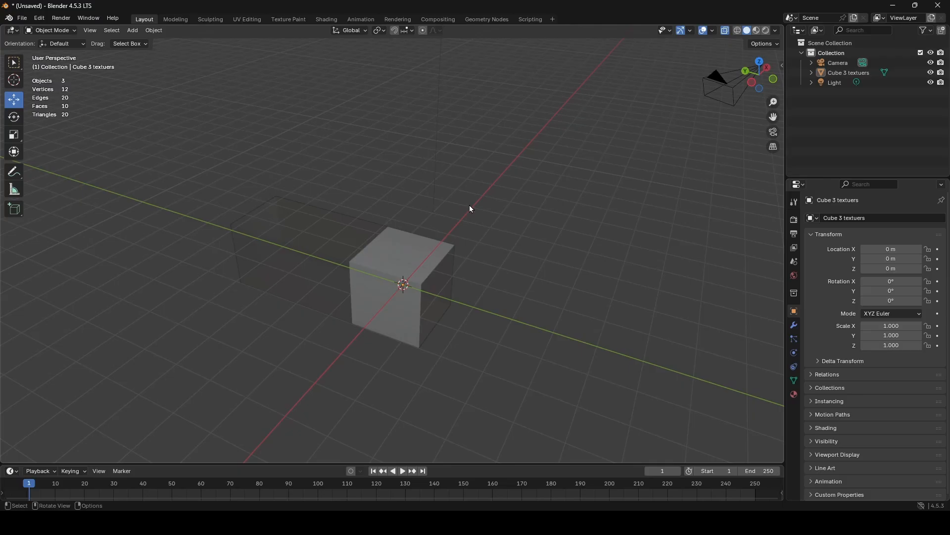
- Switch back to Blender and select the light, followed by the camera, to point out the scene's non-mesh objects
middle_click_drag(469, 204, 411, 176)
scroll(456, 202, "down", 3)
left_click(409, 167)
left_click(588, 233)
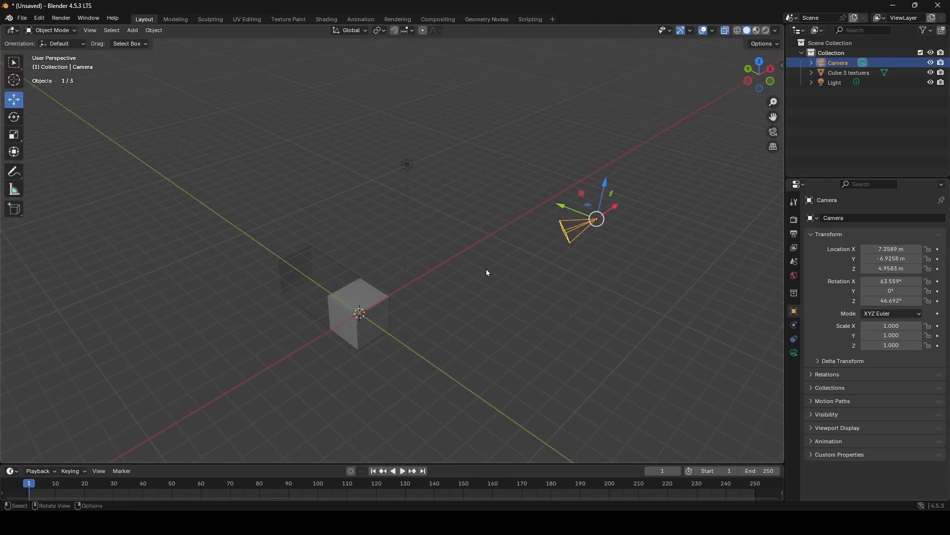
- Reopen the FBX export settings to review the object types, and close the window without exporting
left_click(22, 18)
mouse_move(65, 174)
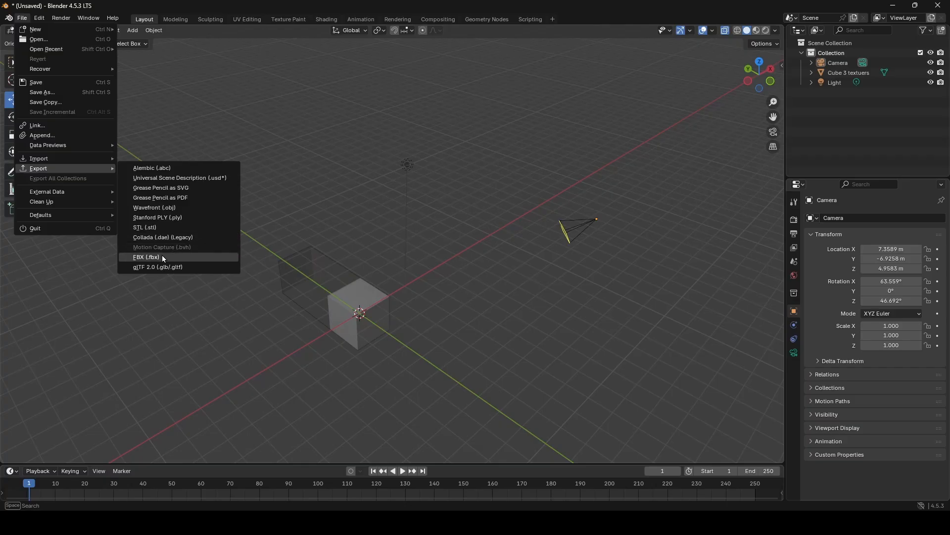
left_click(162, 254)
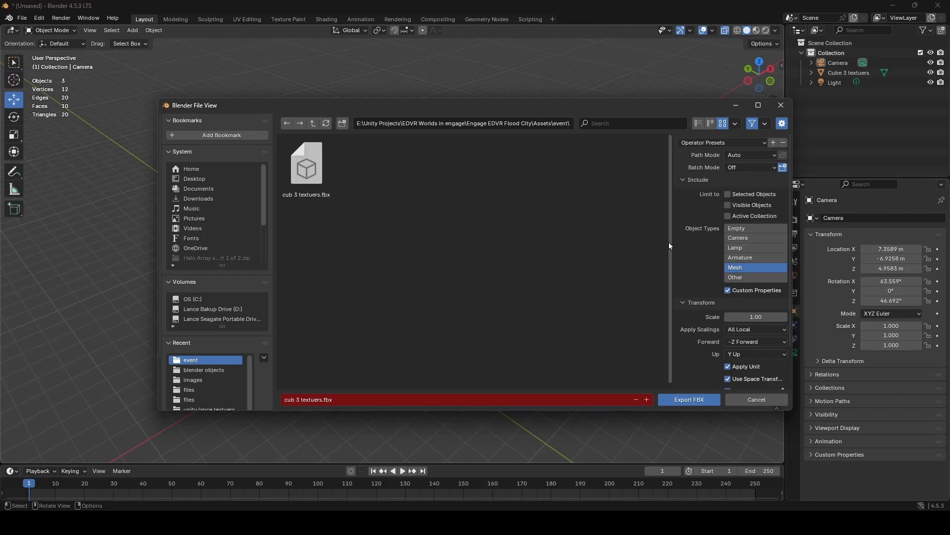
left_click(780, 104)
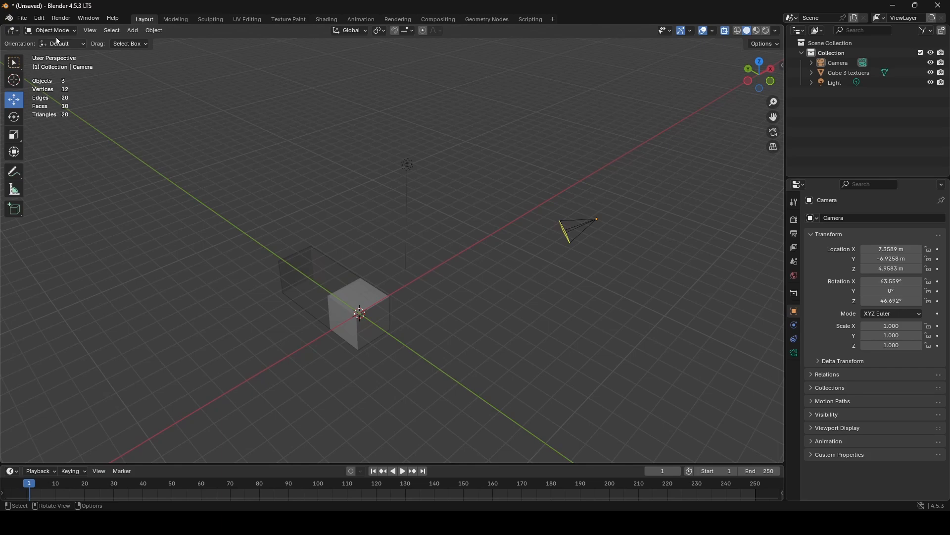
left_click(22, 18)
mouse_move(59, 168)
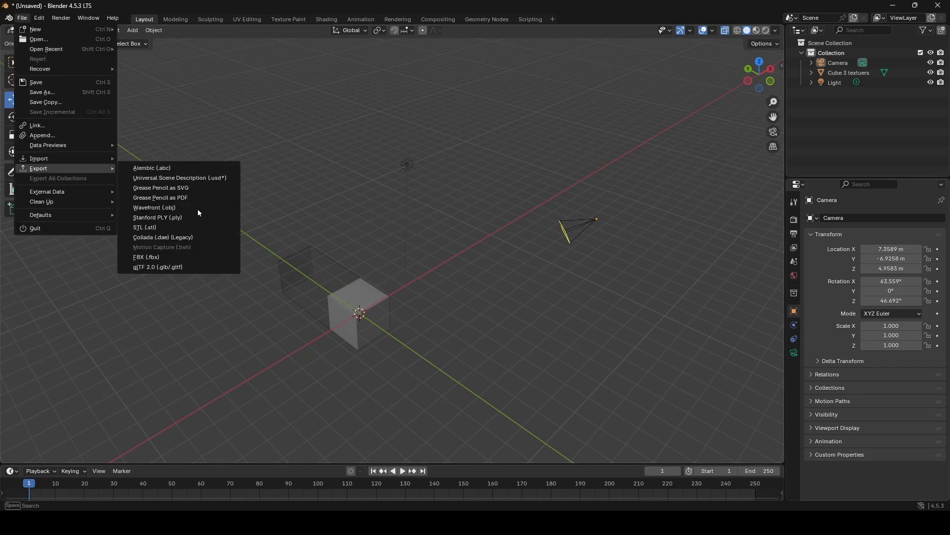
left_click(165, 257)
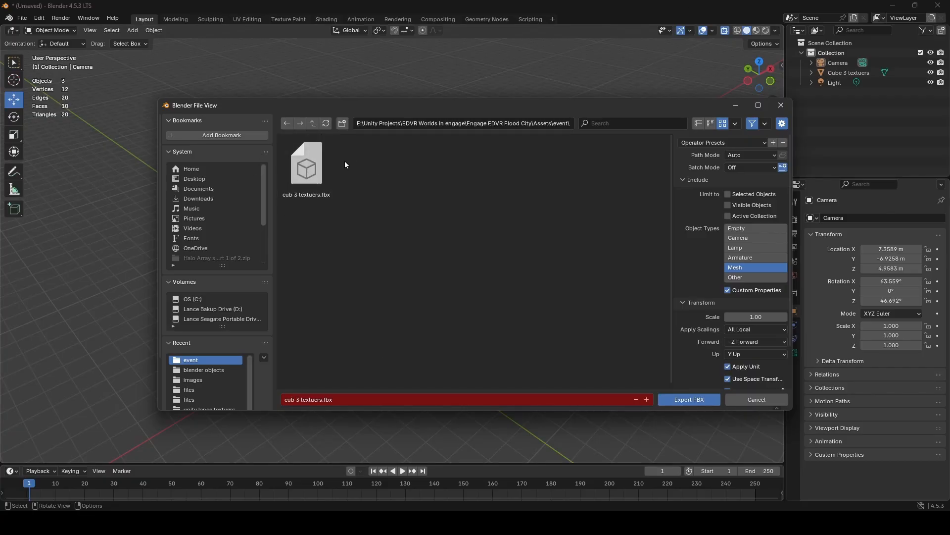
left_click(319, 400)
type("1")
left_click(455, 292)
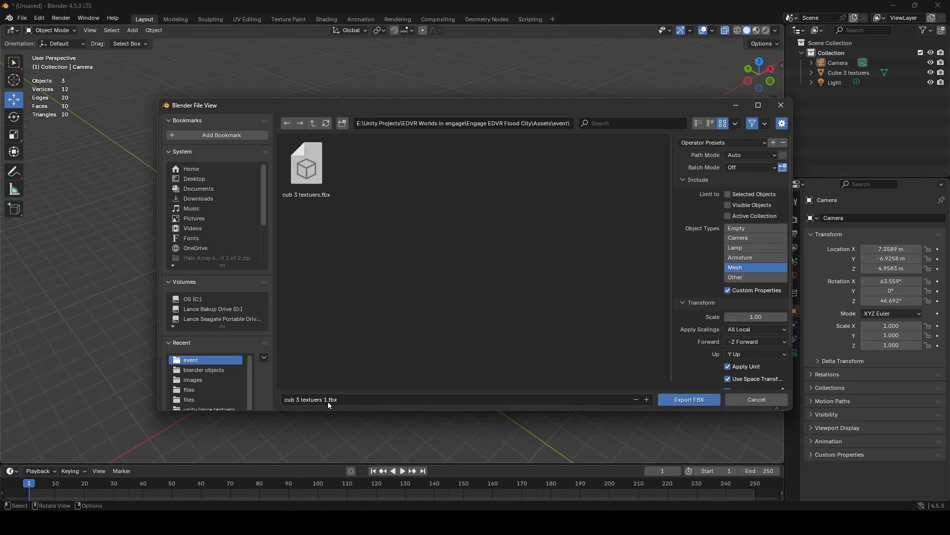
key("ctrl+z")
key("ctrl+z")
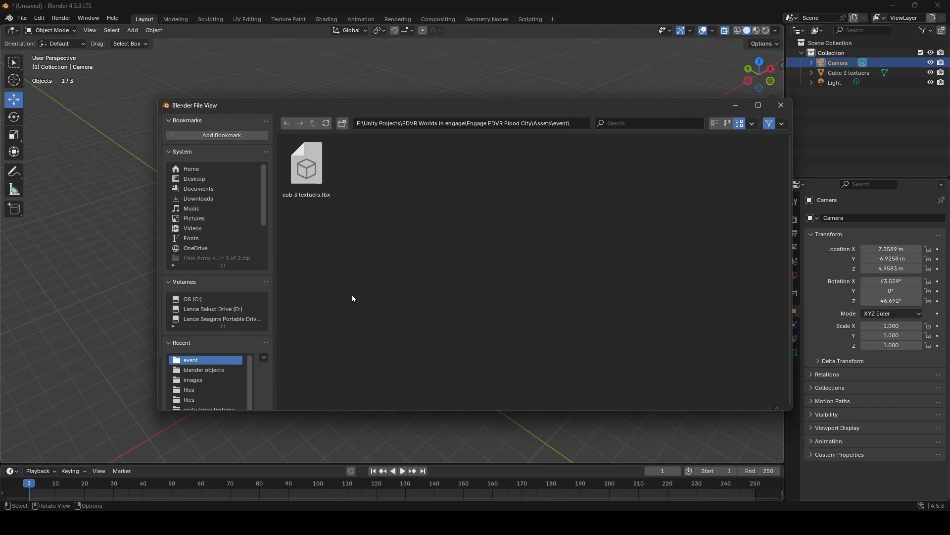
left_click(315, 153)
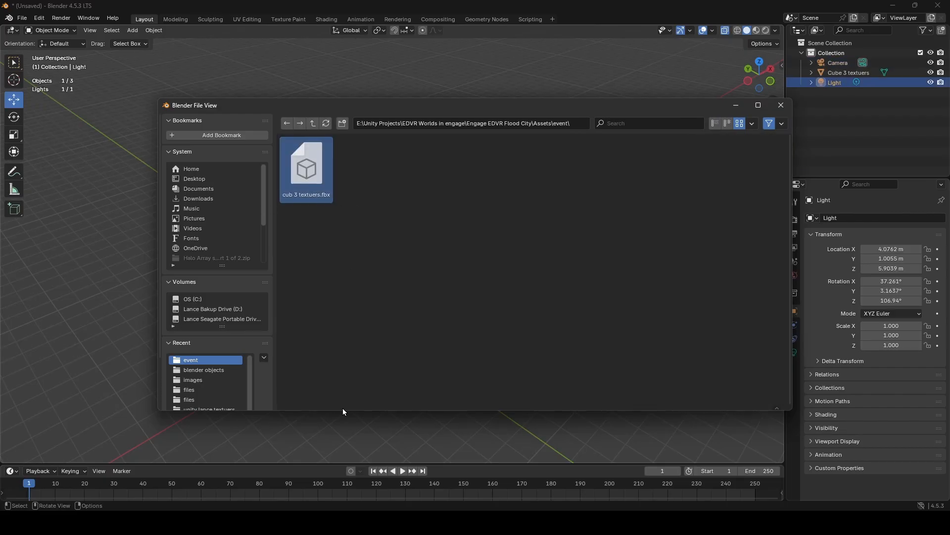
left_click(780, 105)
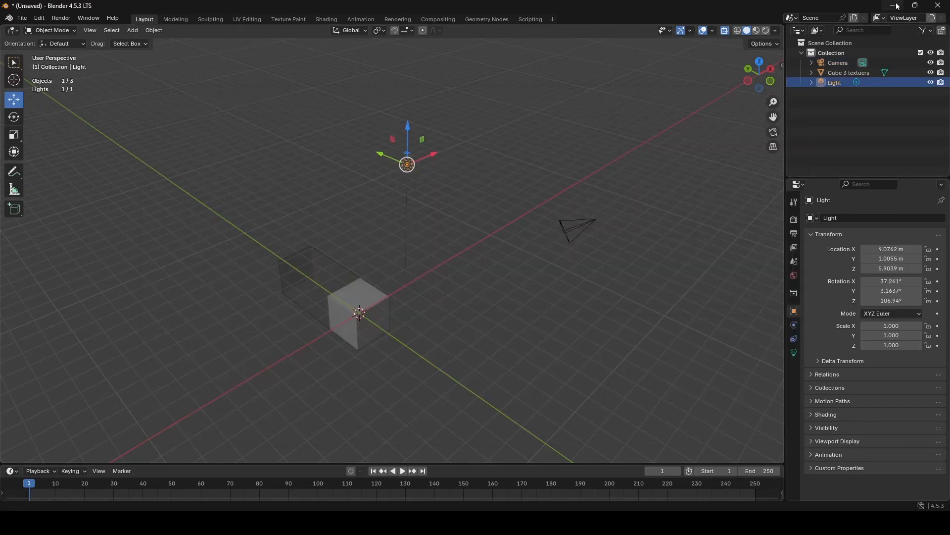
- Switch to Unity, deselect the cub 3 textuers model and examine its faces from several sides, outside and inside
left_click(893, 6)
mouse_move(428, 204)
middle_mouse_down()
mouse_move(446, 221)
mouse_move(437, 217)
middle_mouse_up()
left_click_drag(437, 217, 800, 274, "alt")
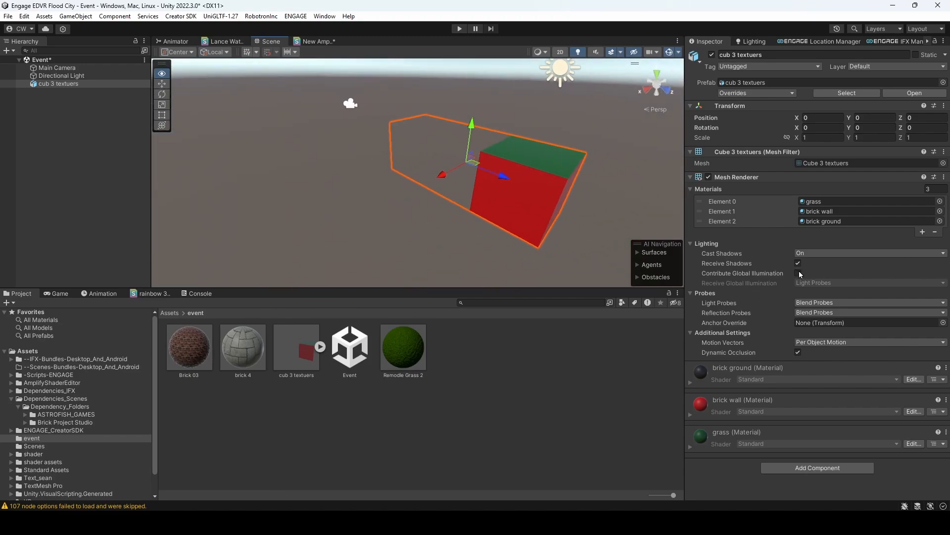
left_click(213, 179)
left_click_drag(374, 207, 46, 35, "alt")
left_click_drag(376, 149, 696, 311, "alt")
right_click_drag(696, 312, 747, 321)
right_click_drag(421, 175, 420, 220)
key("w")
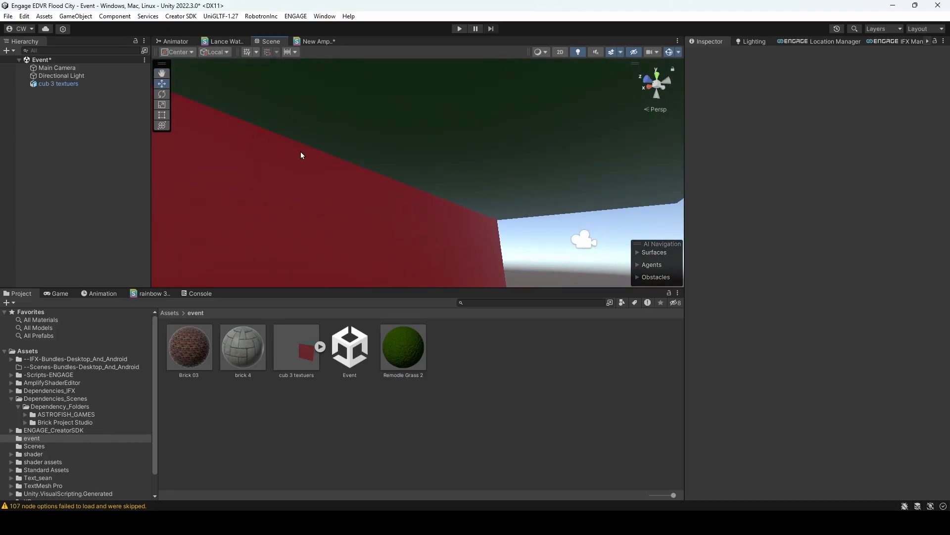
right_click_drag(301, 155, 444, 207)
key("s")
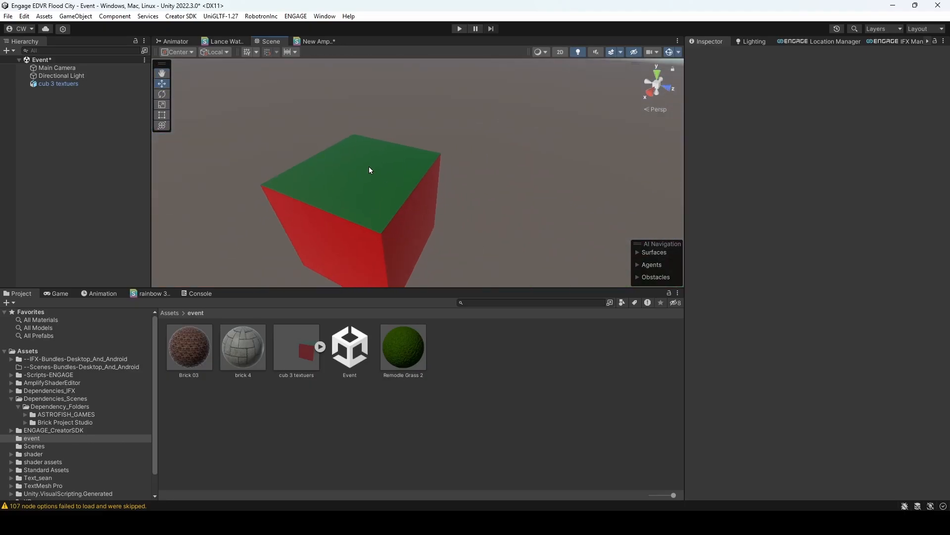
key("w")
right_click_drag(265, 237, 383, 465)
left_click_drag(401, 157, 213, 197, "alt")
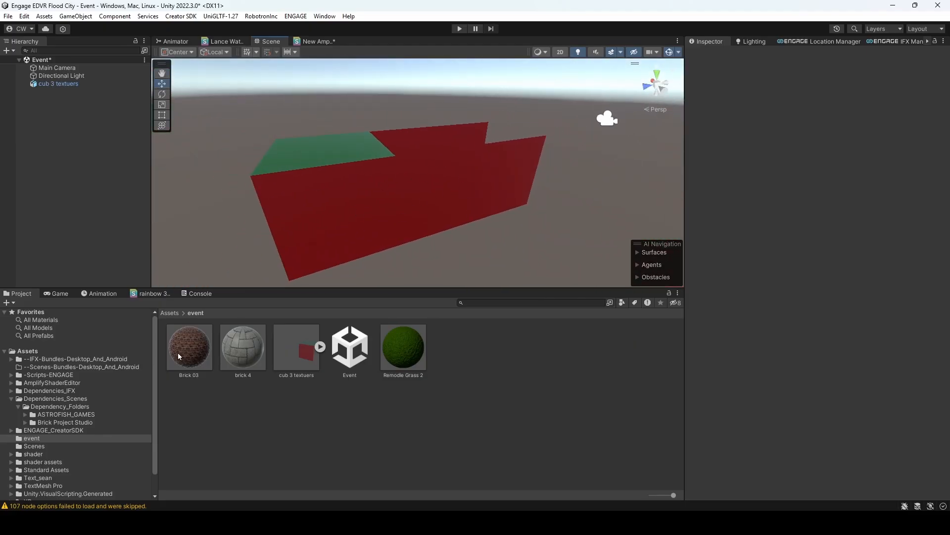
- Apply the Brick 03 material from the event folder to the model's red wall faces
left_click_drag(179, 355, 192, 355)
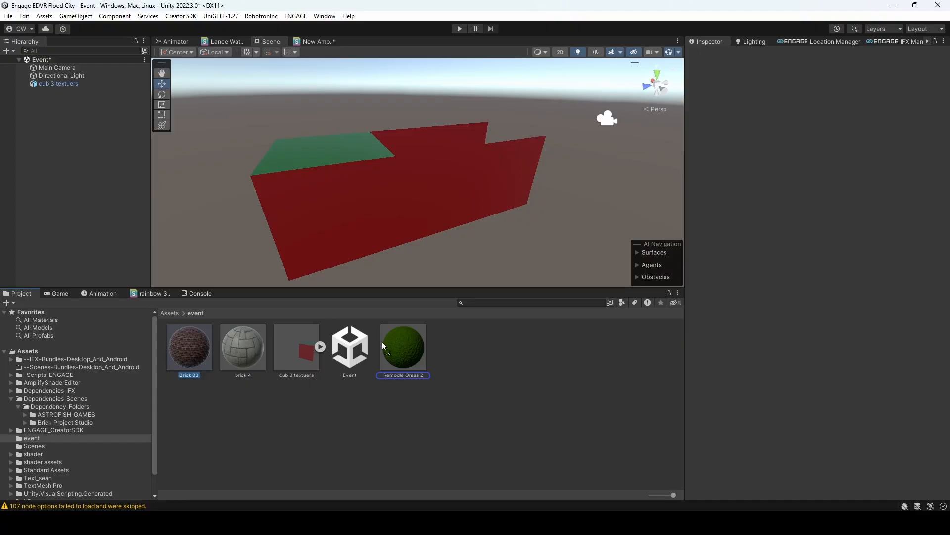
left_click_drag(384, 345, 330, 228)
left_click_drag(503, 231, 485, 208, "alt")
mouse_move(485, 208)
right_mouse_down()
mouse_move(482, 195)
mouse_move(472, 201)
right_mouse_up()
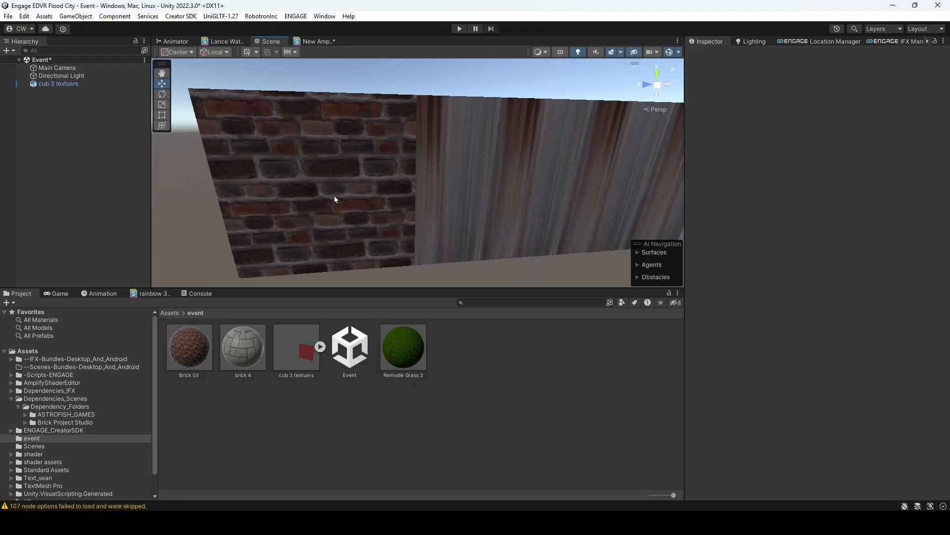
- Examine how the brick texture maps onto the walls of the original and extruded sections, from outside, inside and above
key("d")
right_click_drag(332, 206, 333, 205)
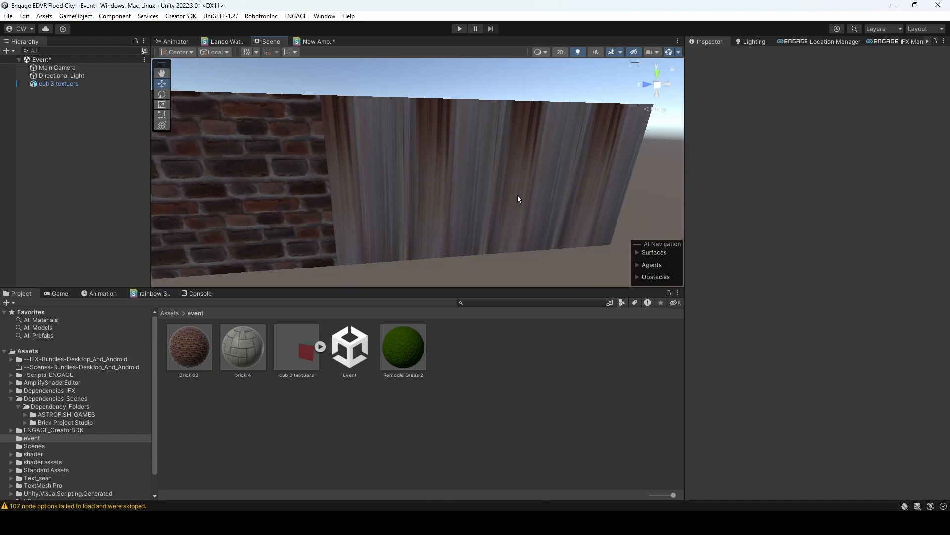
mouse_move(510, 192)
right_mouse_down()
mouse_move(481, 185)
mouse_move(512, 176)
mouse_move(527, 190)
right_mouse_up()
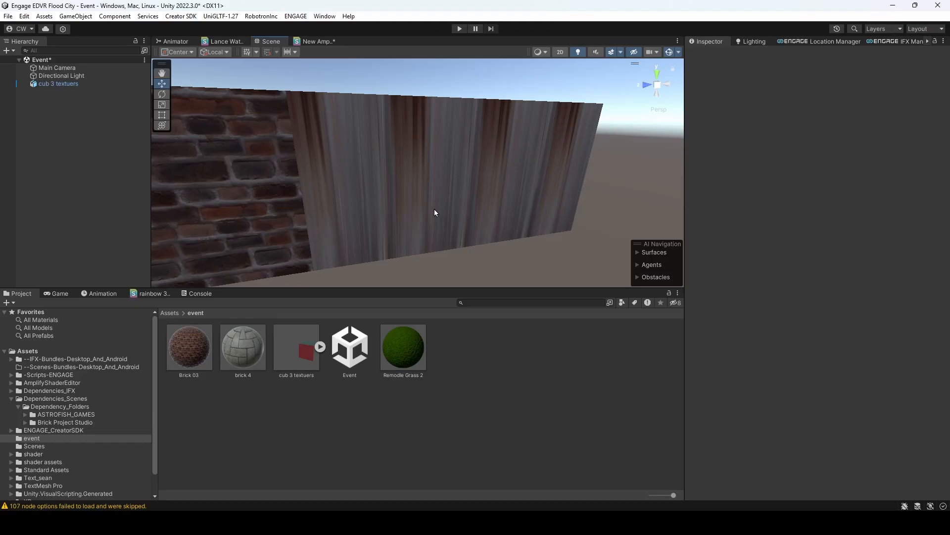
mouse_move(490, 149)
right_mouse_down()
mouse_move(399, 142)
mouse_move(141, 154)
mouse_move(278, 163)
mouse_move(477, 147)
right_mouse_up()
key("s")
key("w")
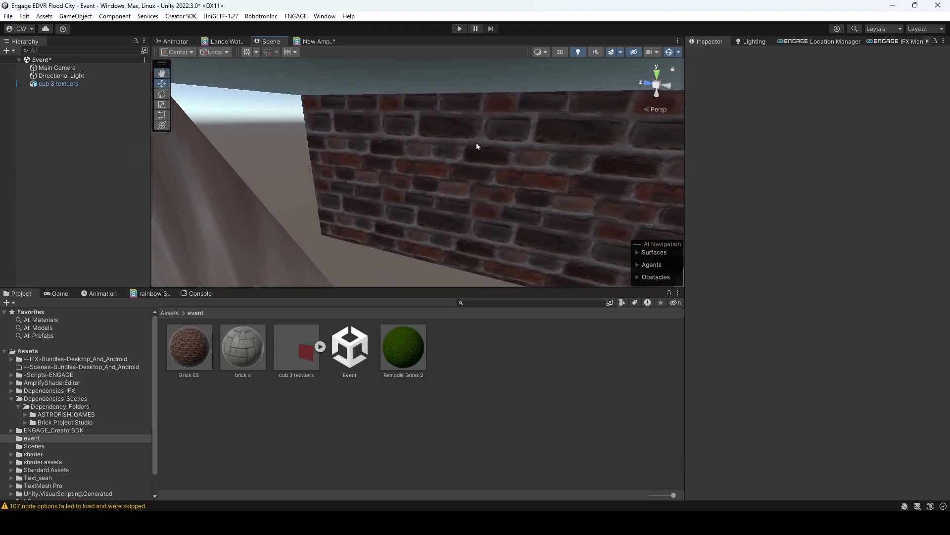
right_click_drag(446, 193, 514, 187)
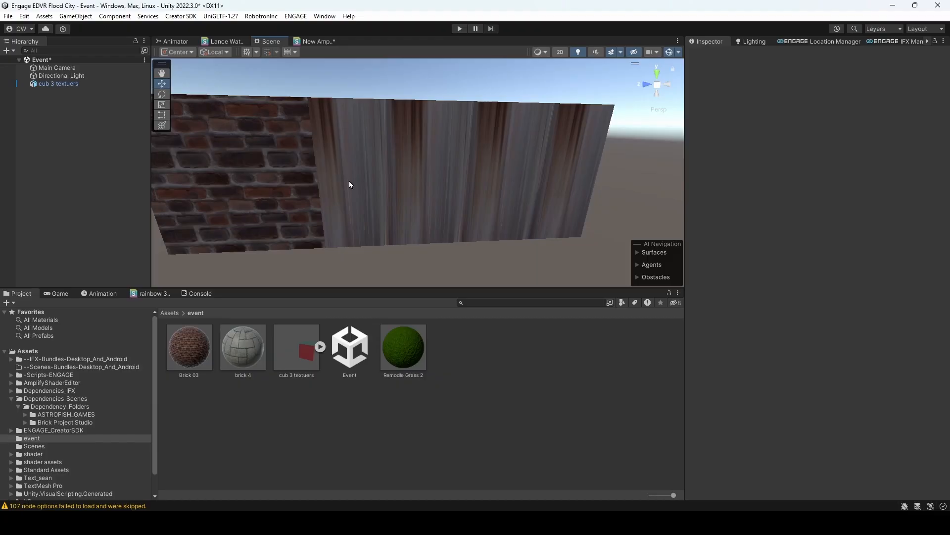
right_click_drag(444, 154, 490, 233)
right_click_drag(392, 198, 499, 227)
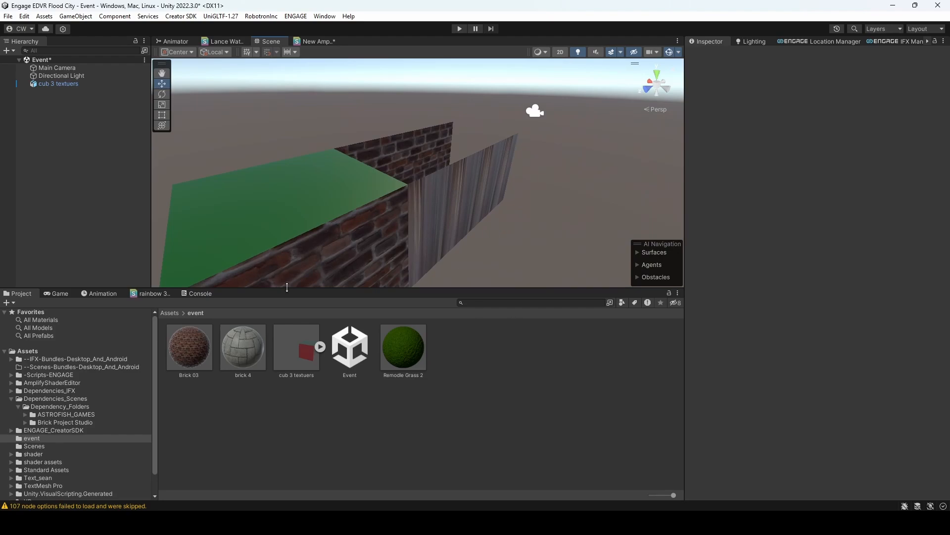
right_click_drag(355, 191, 396, 197)
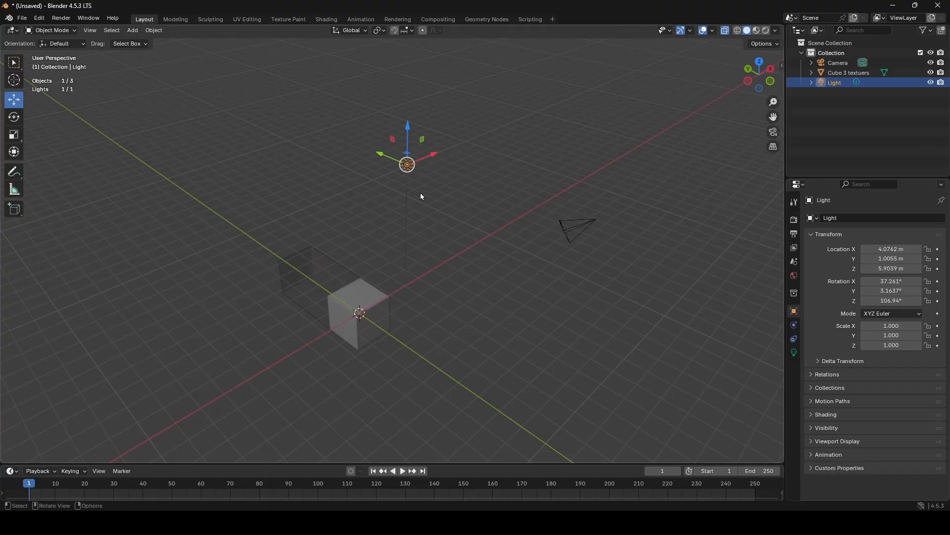
- Switch to Blender and flip the normals of the extruded section's top face and the long side face next to it
middle_click_drag(420, 195, 477, 228)
scroll(508, 234, "up", 3)
left_click(477, 165)
middle_click_drag(476, 158, 468, 198, "shift")
key("Tab")
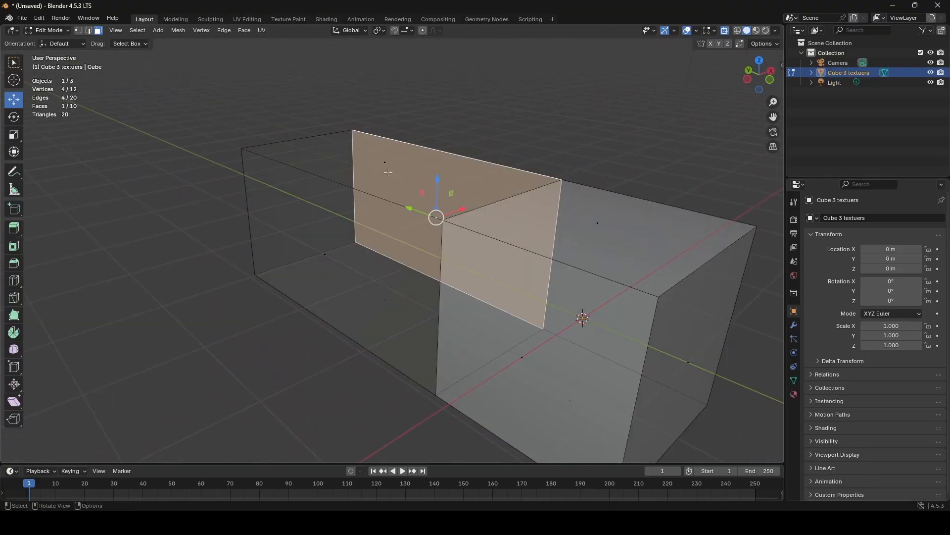
left_click(385, 163)
left_click(325, 254, "shift")
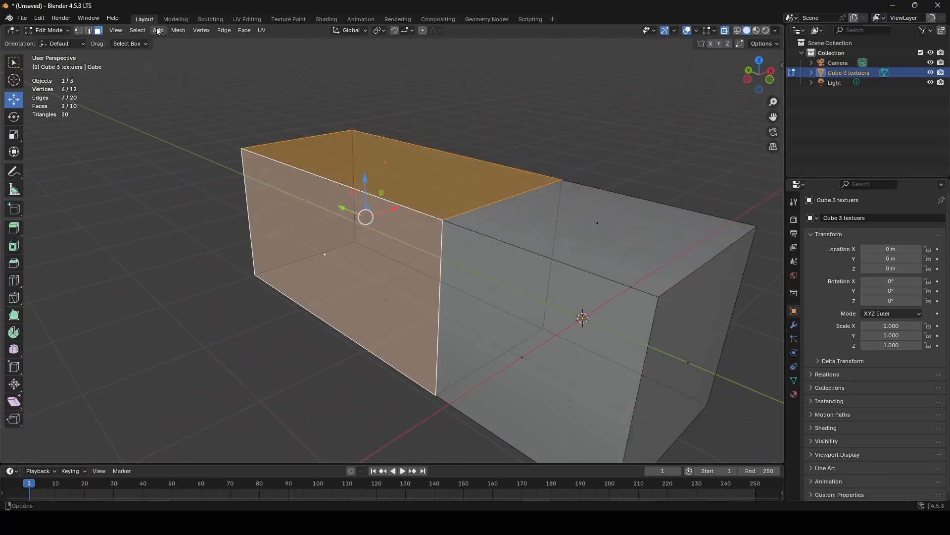
left_click(174, 31)
mouse_move(218, 198)
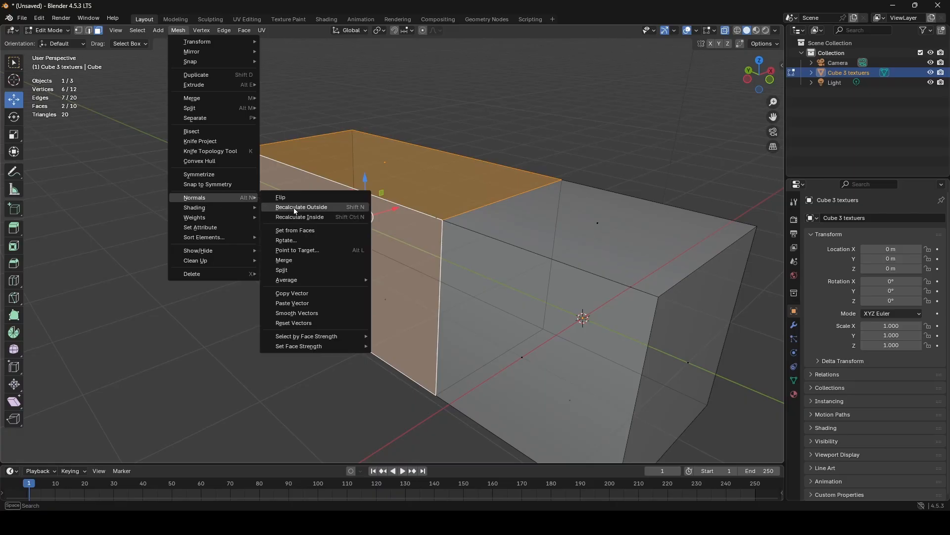
left_click(304, 196)
middle_click_drag(579, 186, 463, 208)
key("Tab")
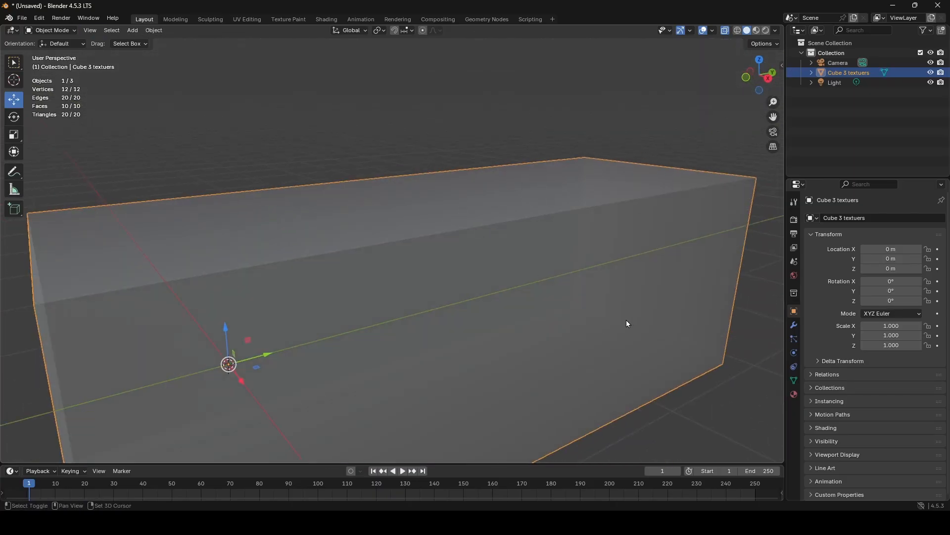
- Unwrap the four long faces around the extruded section with Follow Active Quads, using Length Average and the top face as the active one
key("Tab")
middle_click_drag(628, 323, 545, 297)
left_click(558, 272)
scroll(552, 273, "down", 2)
left_click(460, 164, "alt")
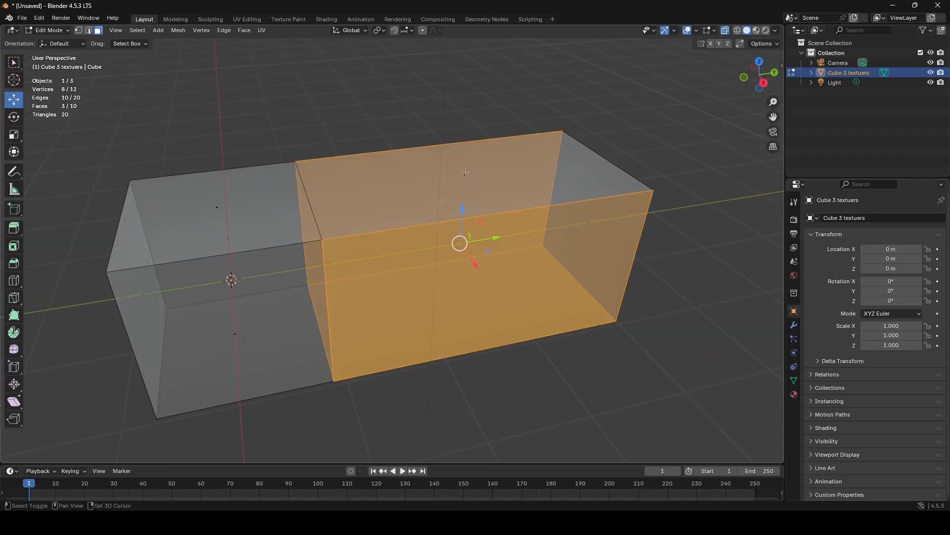
key("u")
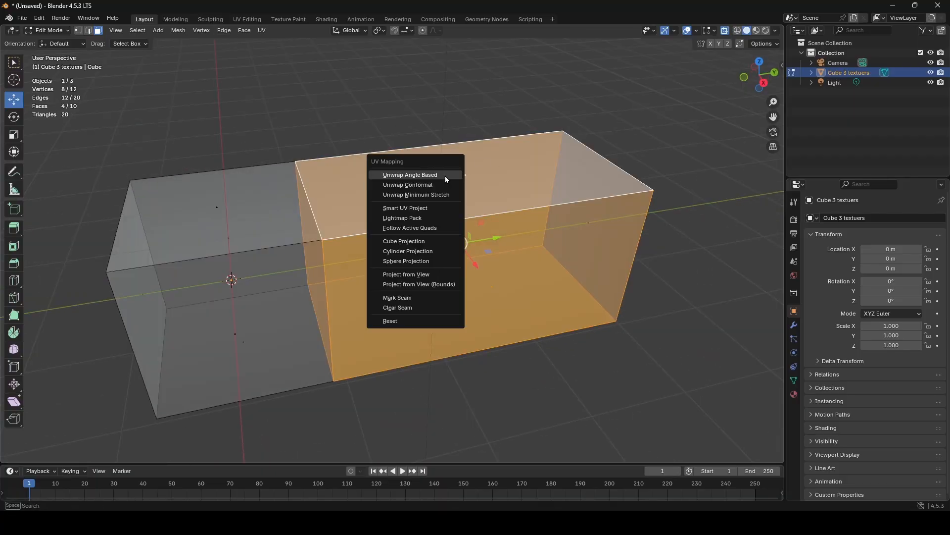
left_click(439, 229)
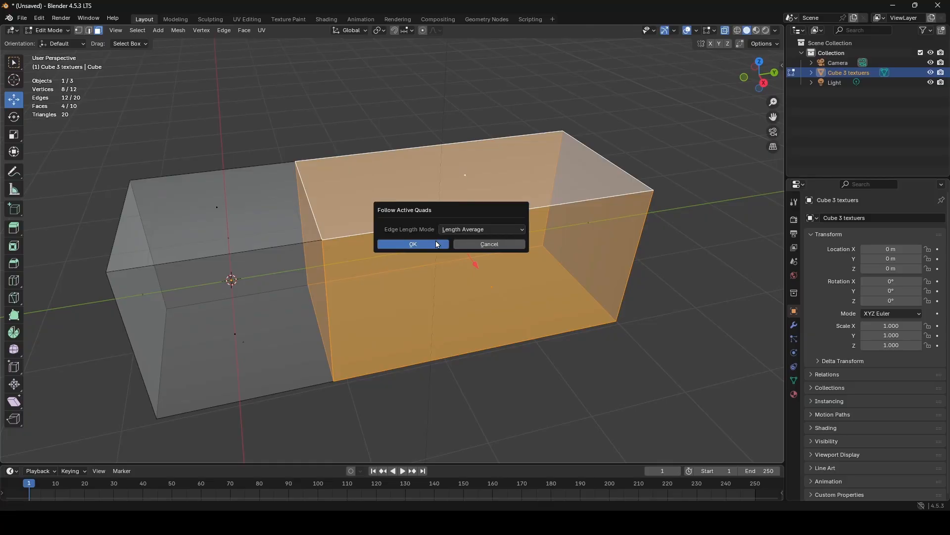
left_click(429, 245)
key("Tab")
middle_click_drag(429, 246, 426, 180)
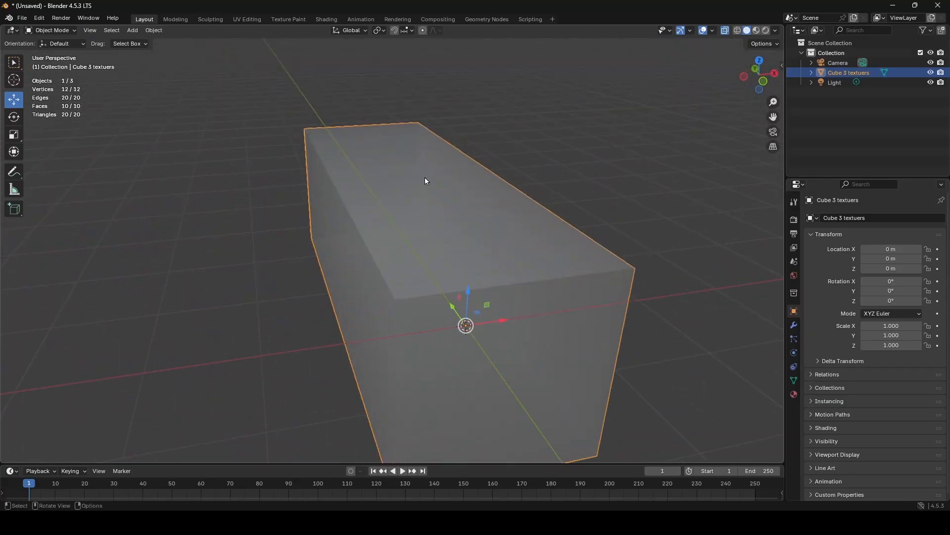
- Export the mesh over the existing cub 3 textuers.fbx in the event folder and check its brick walls up close in Unity
left_click(22, 18)
mouse_move(49, 170)
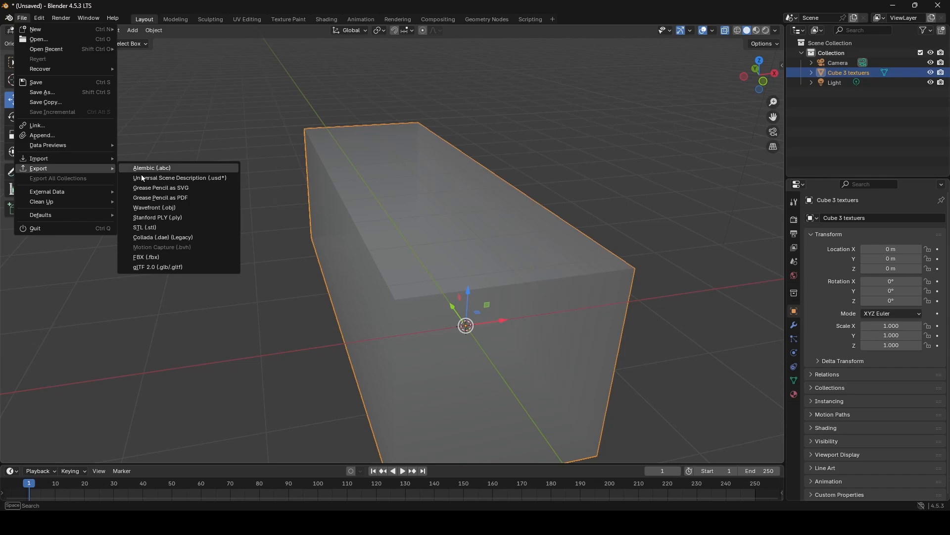
left_click(159, 256)
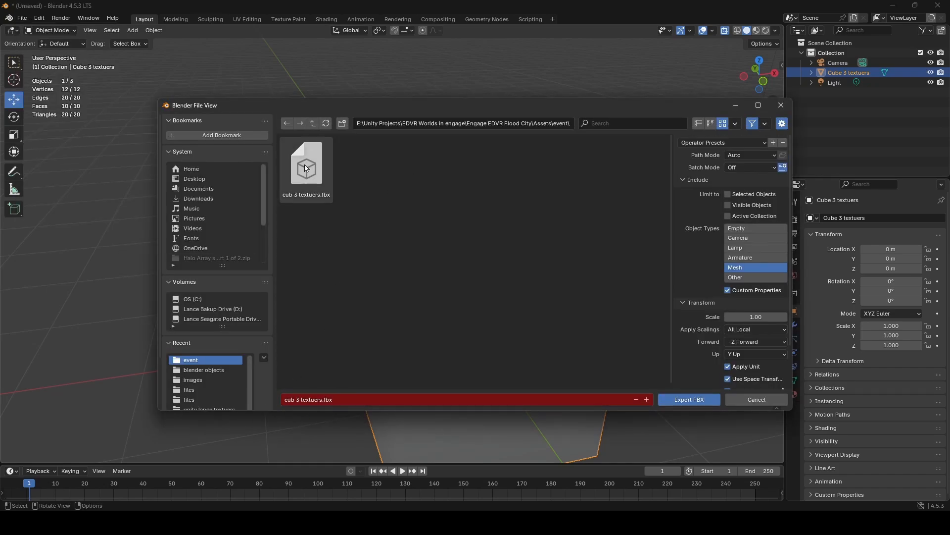
left_click(690, 399)
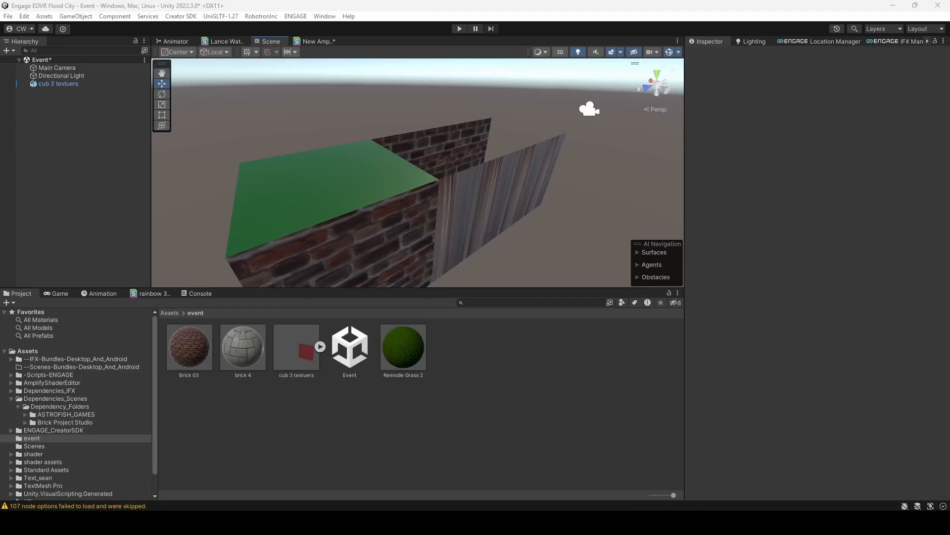
right_click_drag(515, 238, 531, 230)
right_click_drag(539, 183, 352, 187)
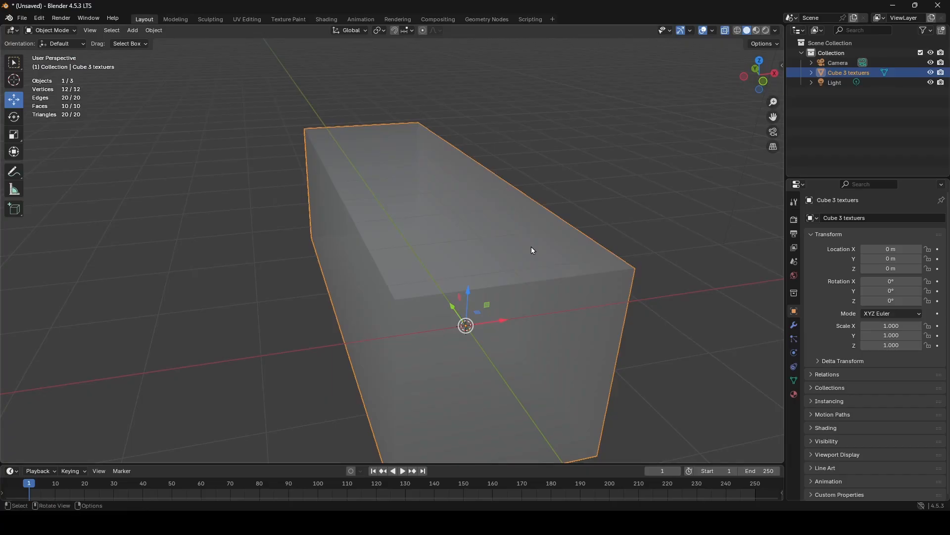
middle_click_drag(530, 250, 440, 240)
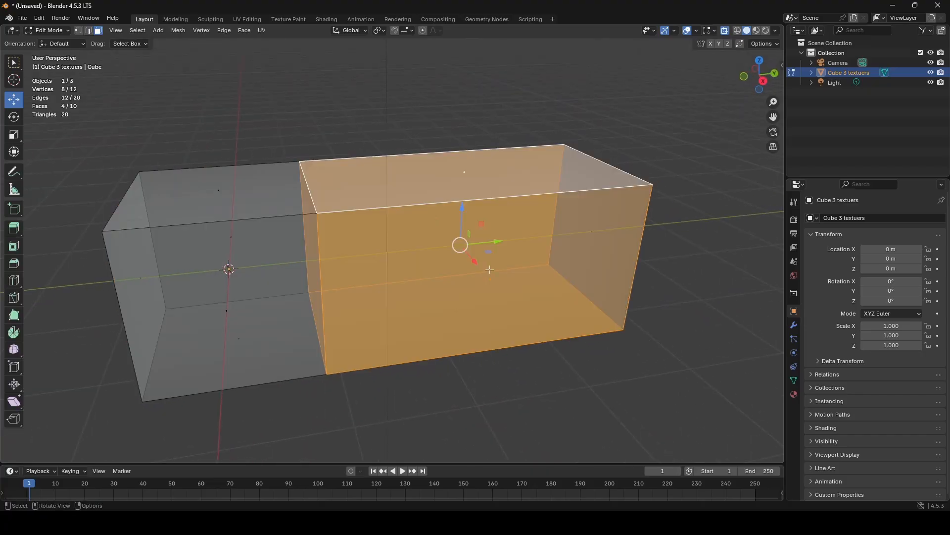
- Back in Blender, unwrap the loop of six upright side faces with Follow Active Quads, Length Average, with the extruded section's side face active
left_click(490, 285)
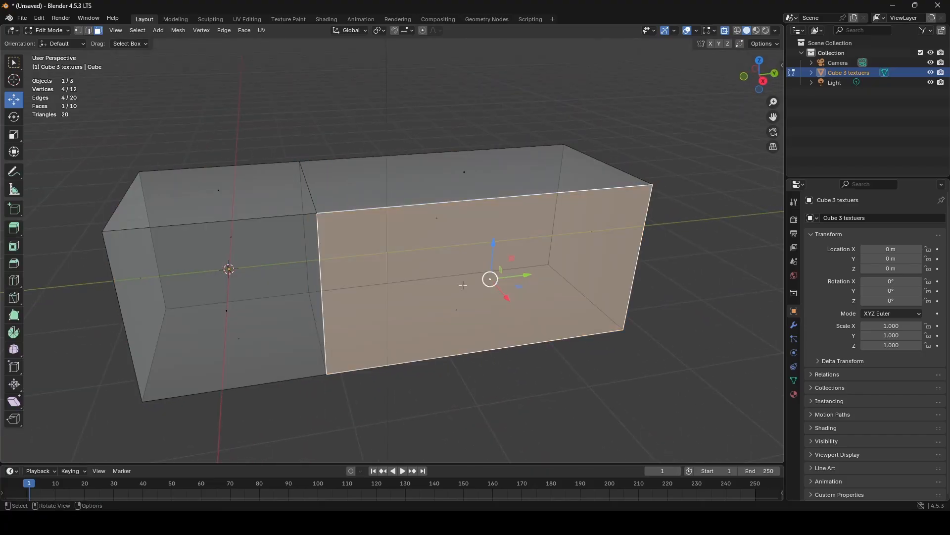
left_click(322, 293, "alt")
left_click(497, 282, "shift")
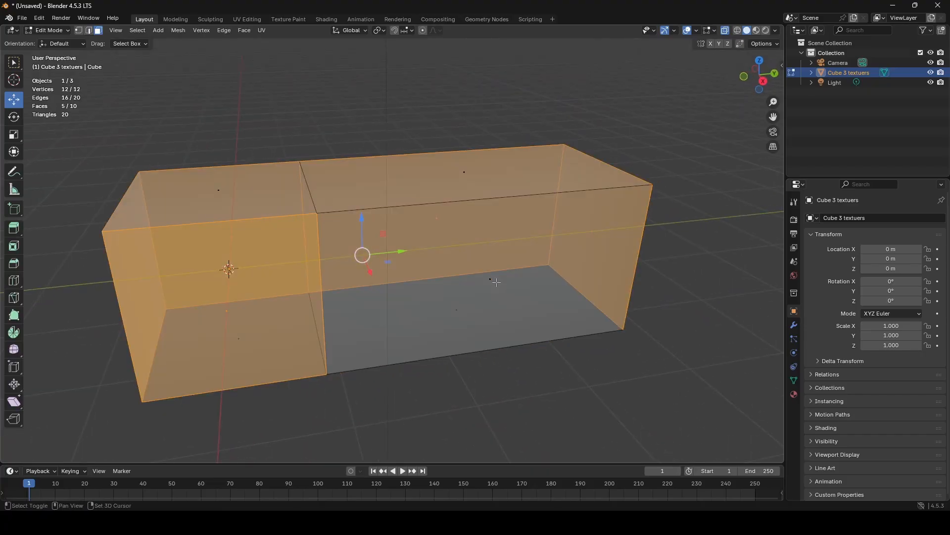
left_click(497, 282, "shift")
key("u")
left_click(497, 283)
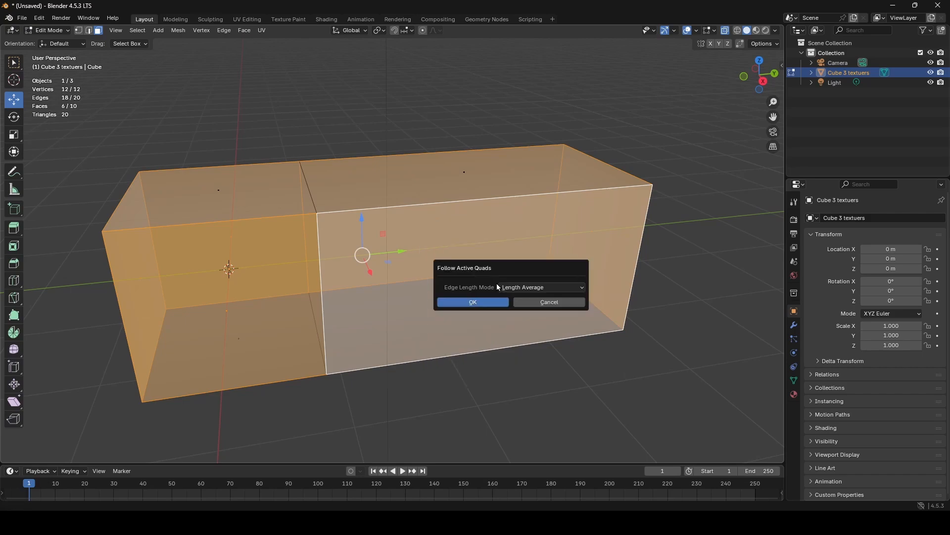
left_click(492, 302)
middle_click_drag(271, 200, 272, 220)
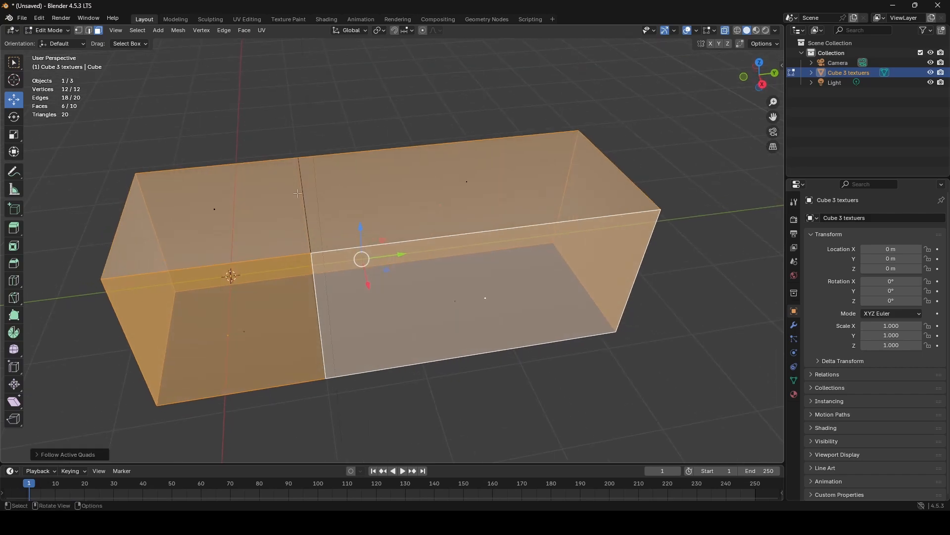
- Unwrap only the four top and bottom faces with Follow Active Quads, using Length Average and the original cube section's top face as active
left_click(302, 206, "alt")
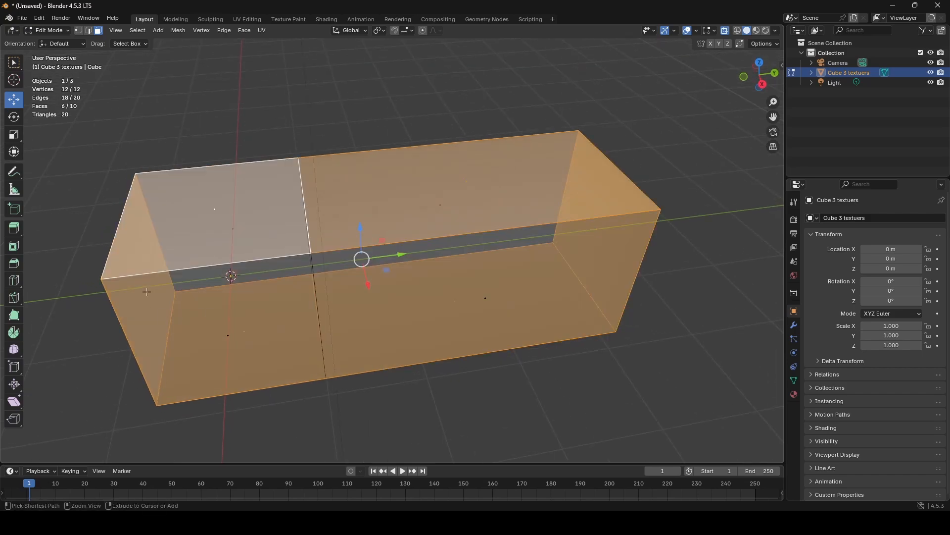
left_click(171, 299, "shift")
left_click(626, 253, "shift")
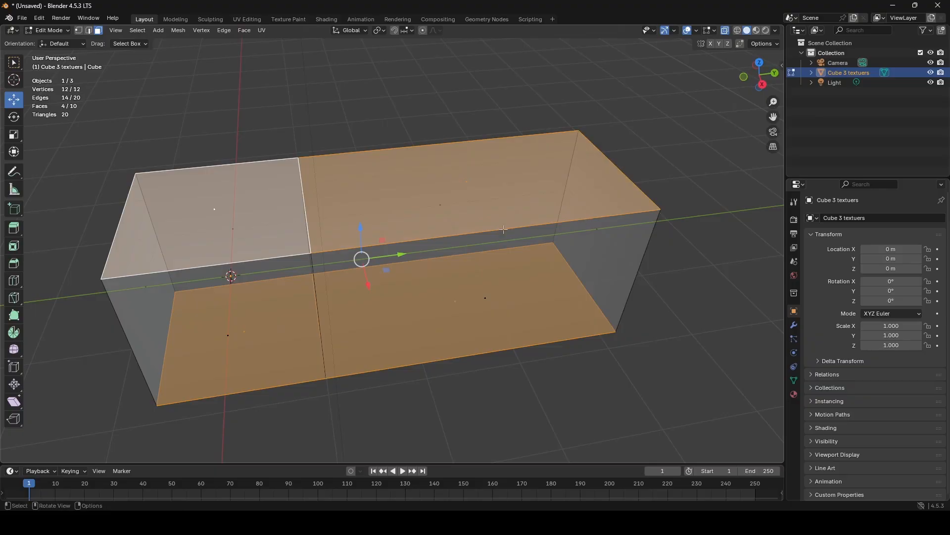
middle_click_drag(388, 251, 390, 255)
key("u")
left_click(389, 251)
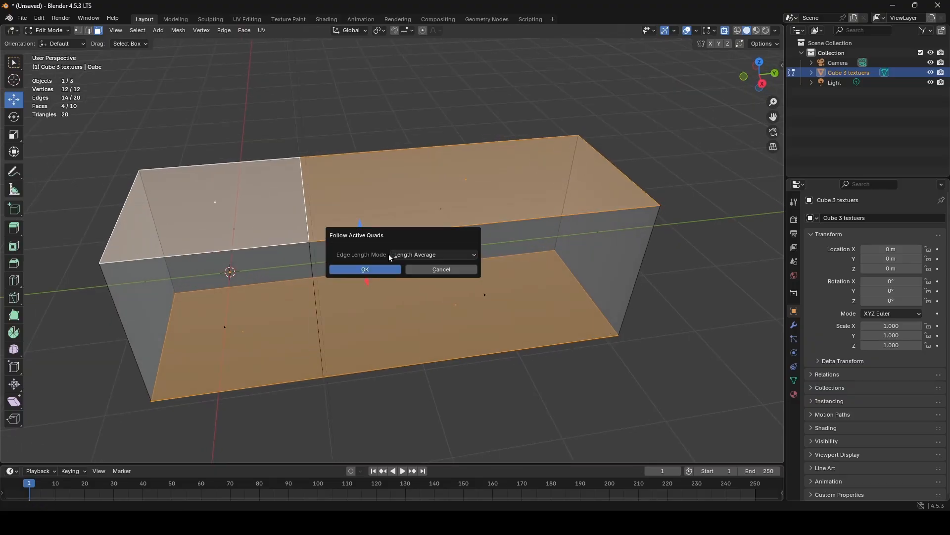
left_click(387, 268)
key("Tab")
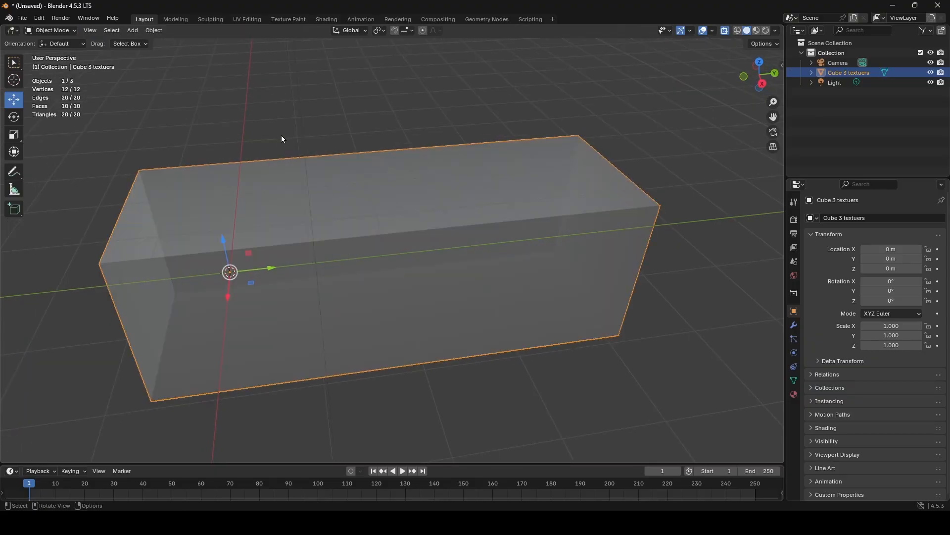
middle_click_drag(281, 135, 310, 70)
key("Tab")
middle_click_drag(408, 143, 417, 220)
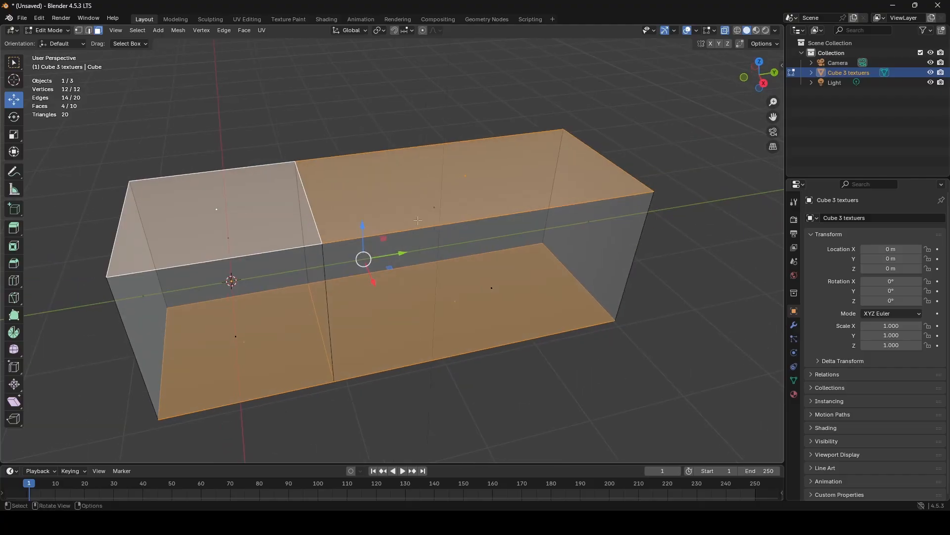
left_click(461, 178, "shift")
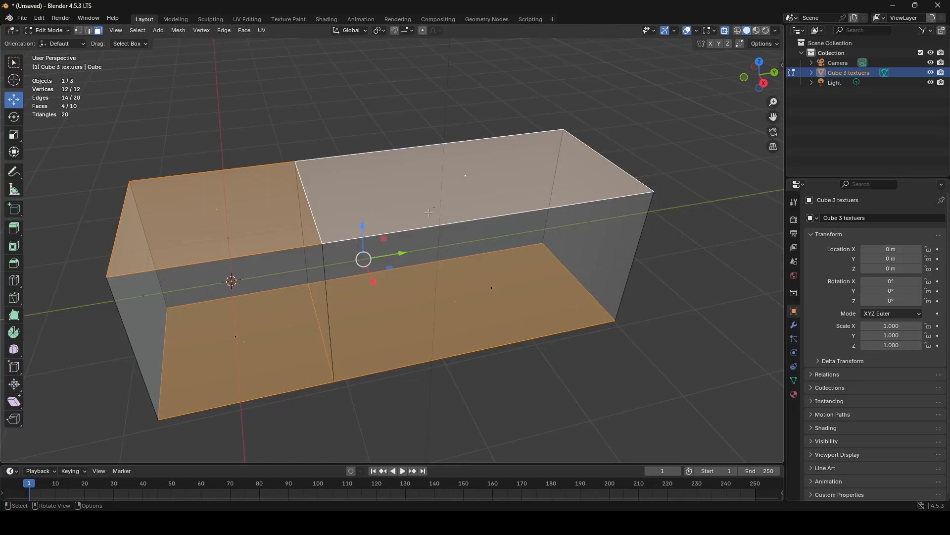
key("u")
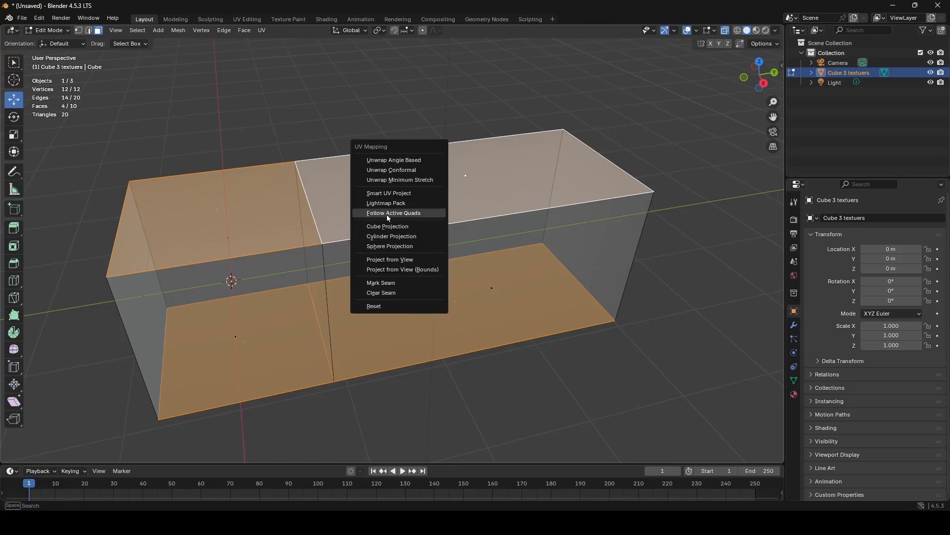
left_click(493, 92)
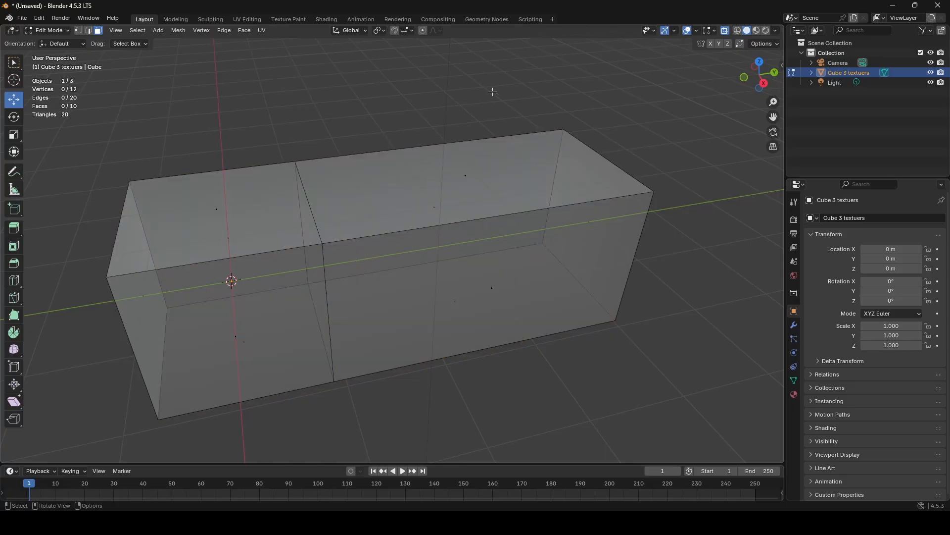
key("ctrl+z")
key("ctrl+z")
key("ctrl+z")
key("ctrl+z")
key("ctrl+z")
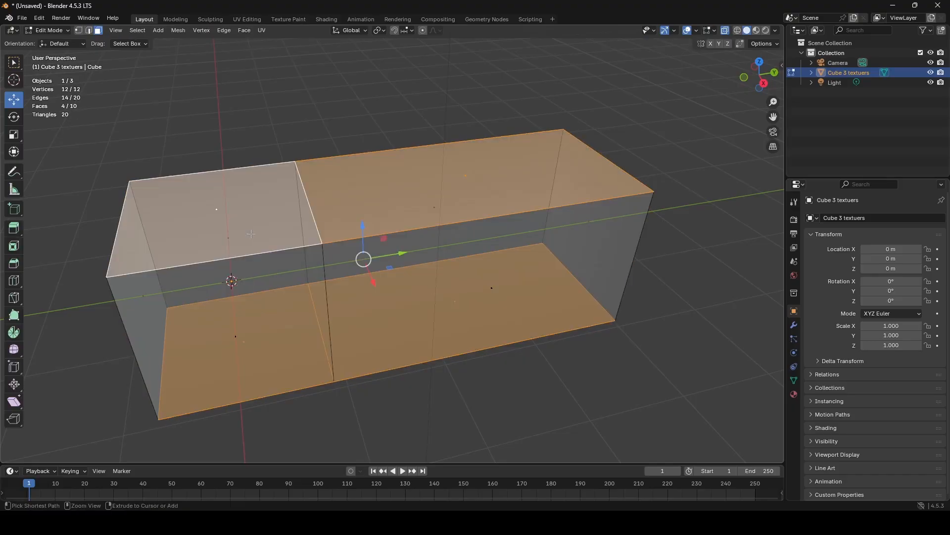
key("ctrl+z")
- Make the extruded section's top face active and unwrap the selected top and bottom faces with Follow Active Quads
left_click_drag(538, 202, 605, 244, "ctrl")
left_click(465, 178, "shift")
left_click(466, 179, "shift")
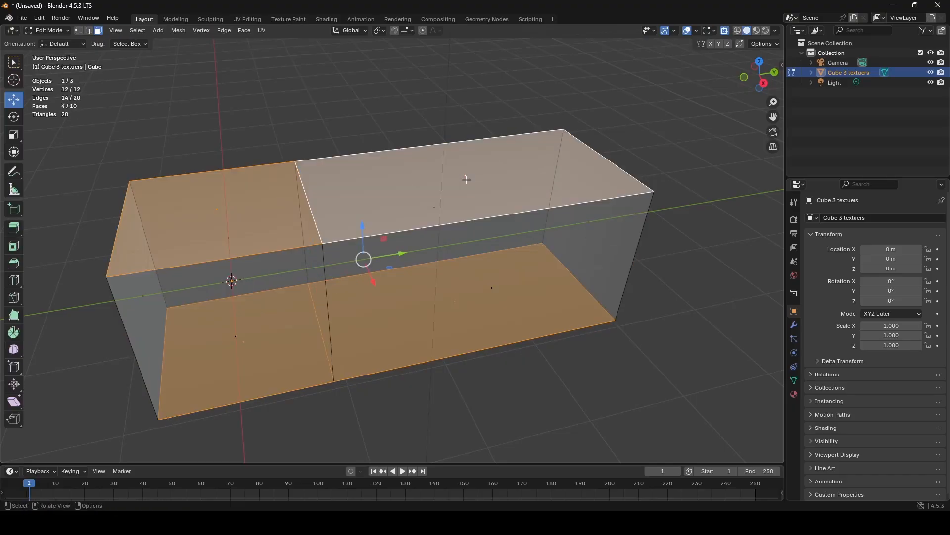
key("u")
left_click(466, 180)
left_click(455, 199)
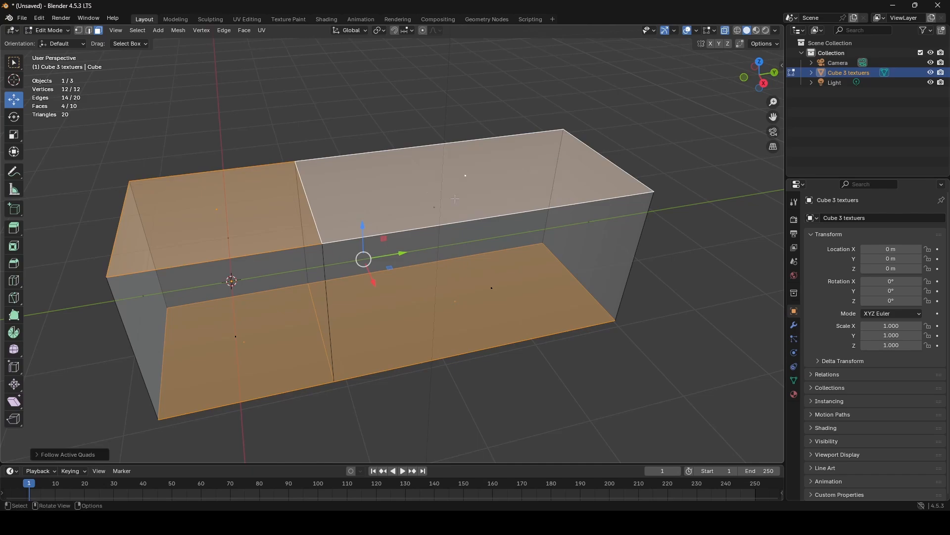
- Export the mesh as FBX over cub 3 textuers.fbx in the event folder and switch to Unity
left_click(21, 18)
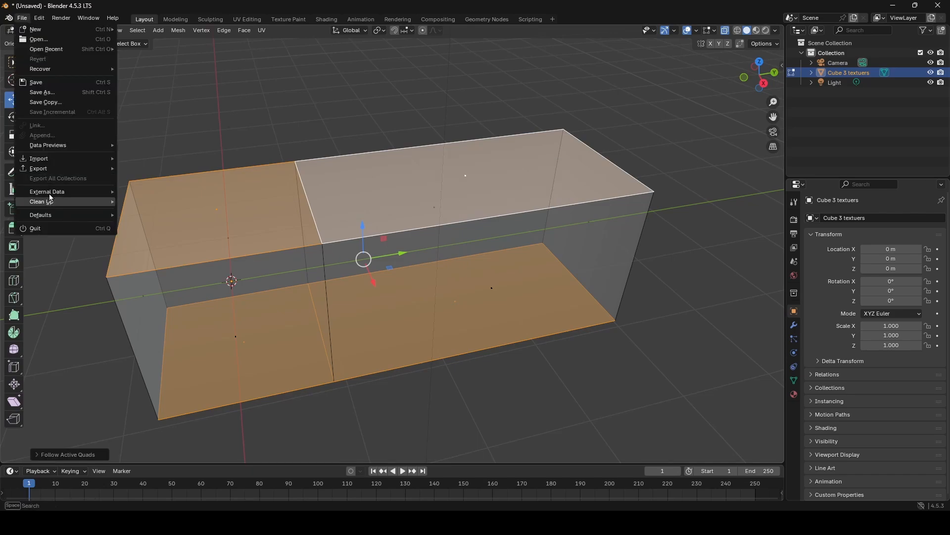
mouse_move(69, 169)
left_click(165, 256)
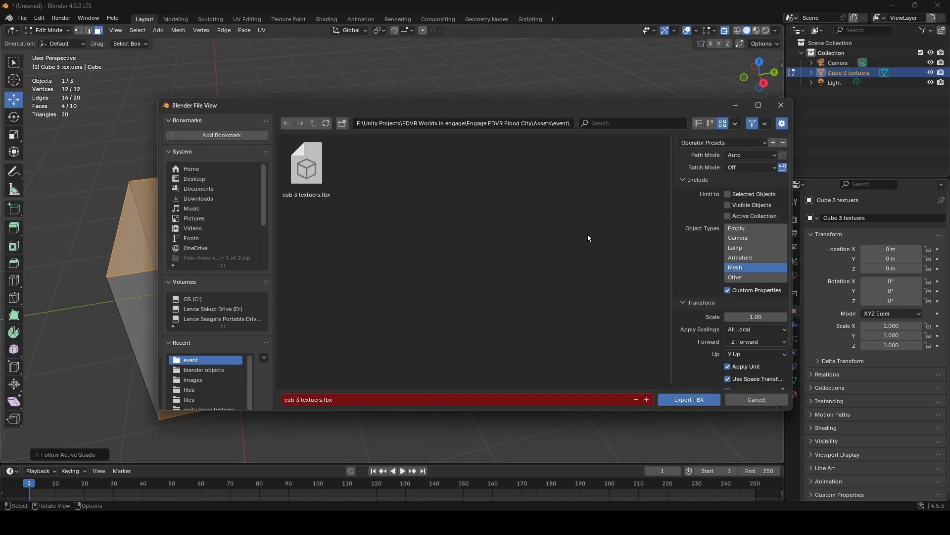
left_click(690, 398)
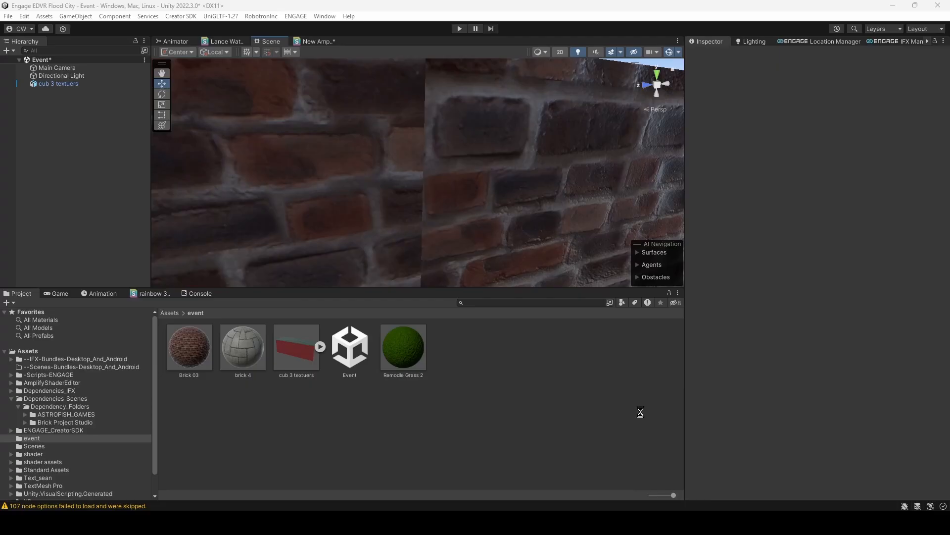
right_click_drag(490, 179, 423, 235)
left_click_drag(404, 347, 395, 222)
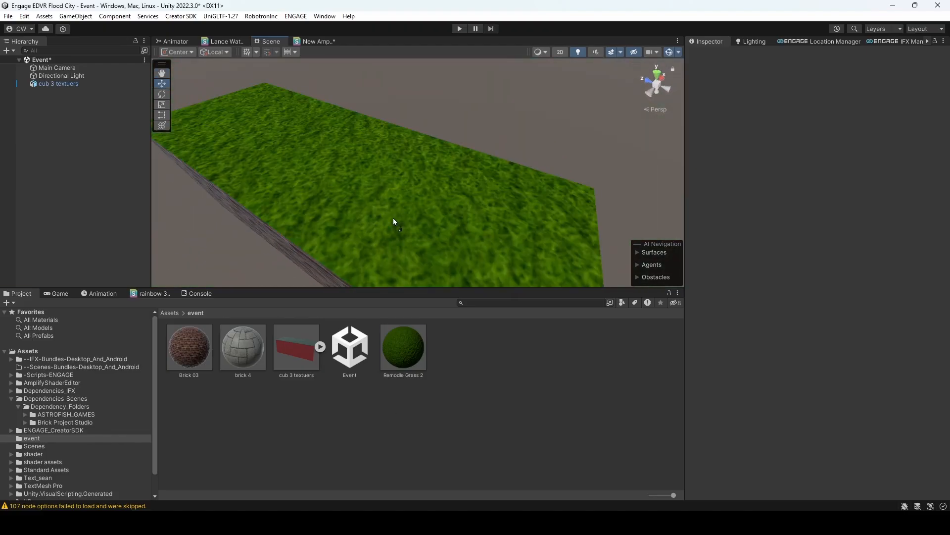
- Apply the brick 4 material to the underside of the block and inspect the seam between its two sections
right_click_drag(361, 197, 454, 463)
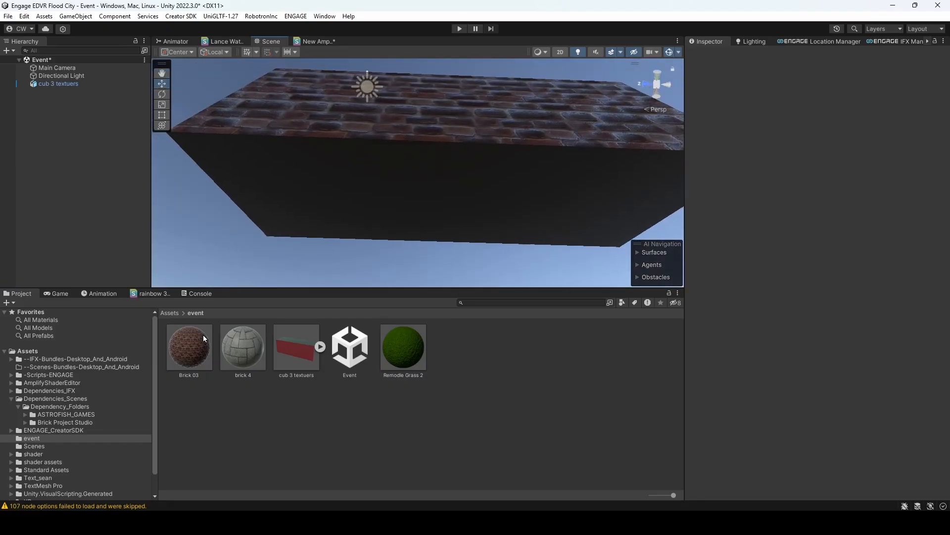
left_click_drag(239, 355, 354, 197)
scroll(392, 191, "up", 1)
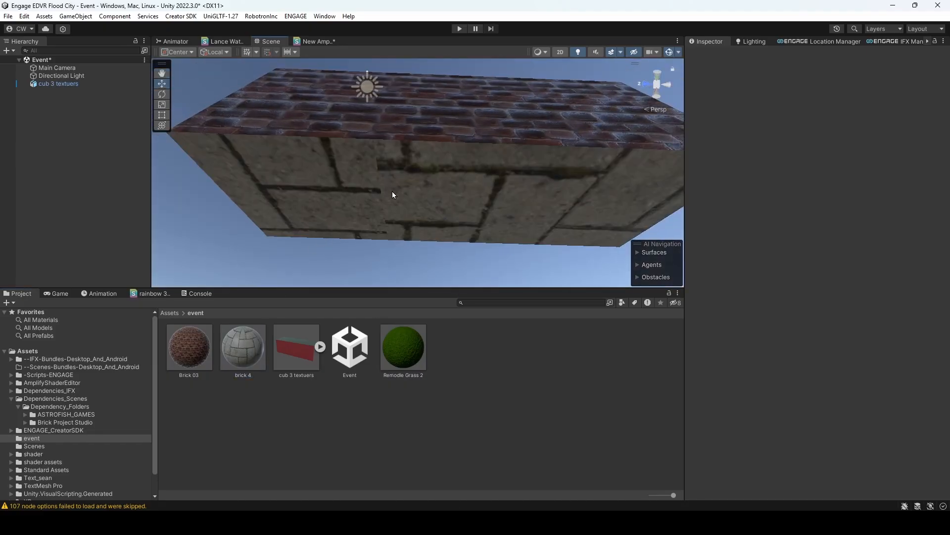
right_click_drag(392, 191, 344, 186)
key("w")
key("s")
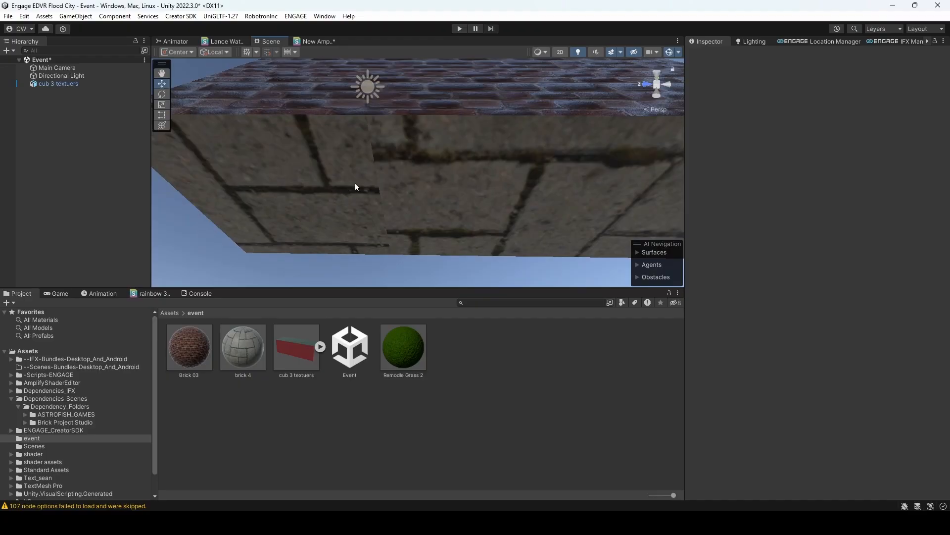
right_click_drag(397, 161, 519, 479)
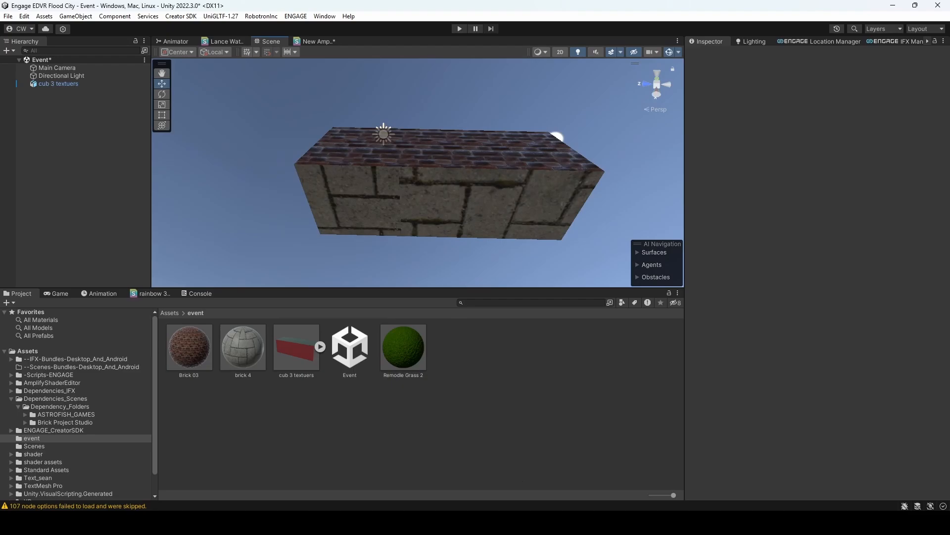
- Back in Blender, unwrap just the two bottom faces with Follow Active Quads, with the extruded section's bottom face active
key("alt+Tab")
middle_click_drag(488, 373, 463, 267)
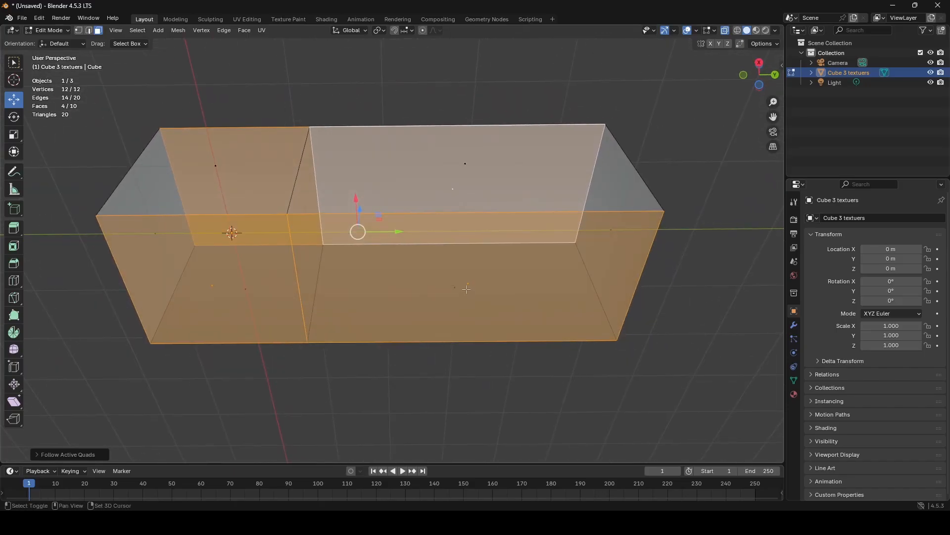
left_click_drag(496, 205, 164, 161, "ctrl")
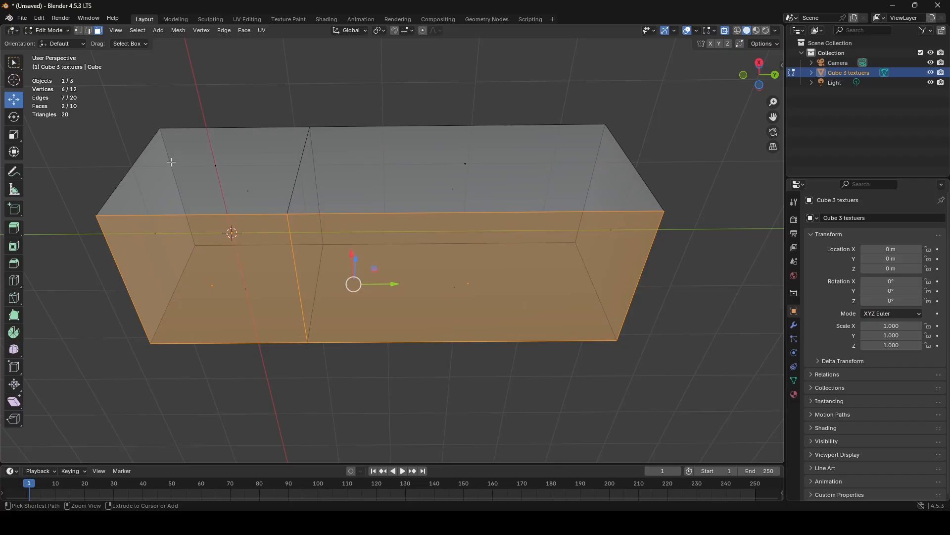
left_click(470, 287, "shift")
left_click(470, 287, "shift")
key("u")
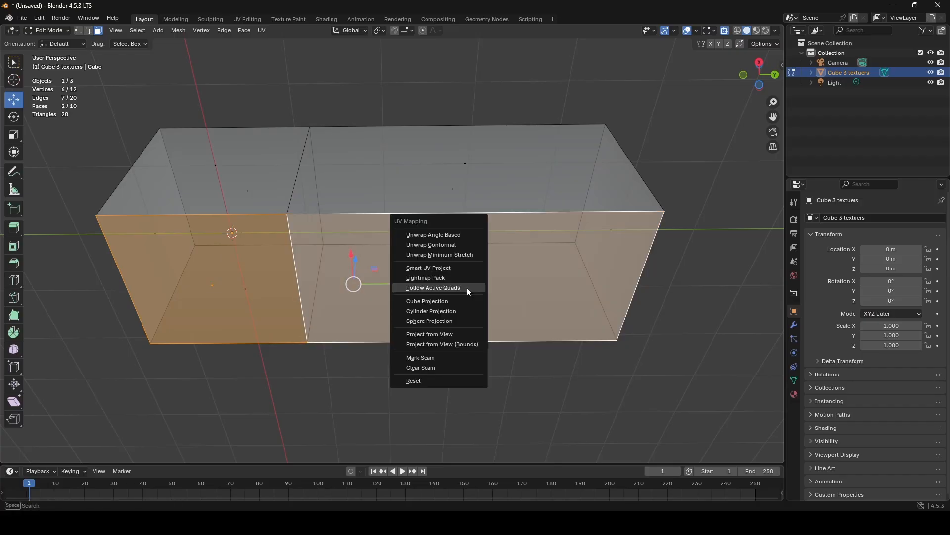
left_click(467, 288)
left_click(471, 307)
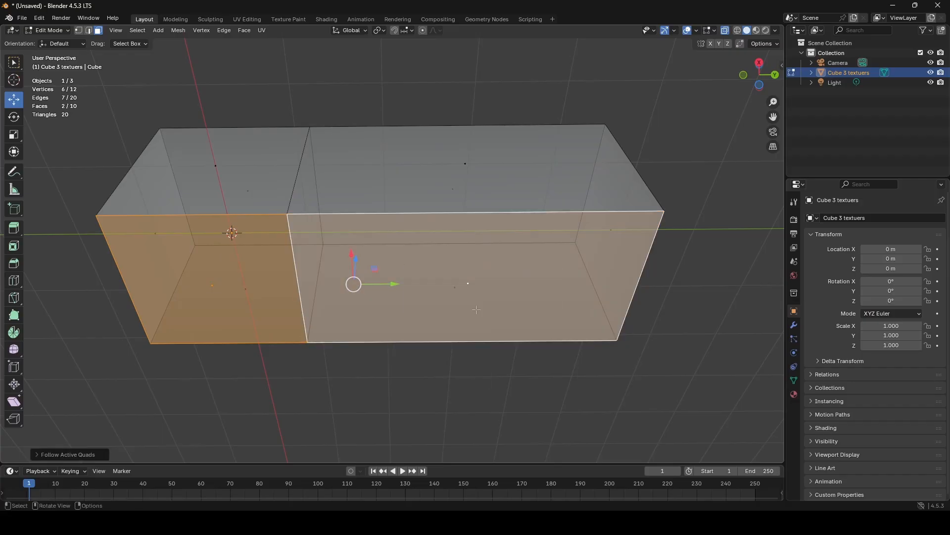
- Export the mesh over cub 3 textuers.fbx again and check the stone pattern on the block's underside in Unity
left_click(22, 19)
mouse_move(51, 168)
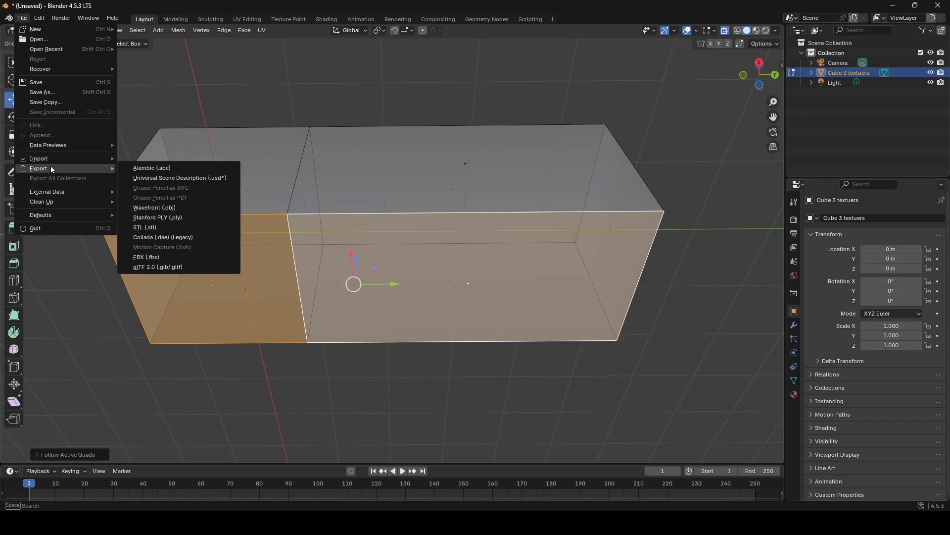
left_click(165, 256)
left_click(706, 400)
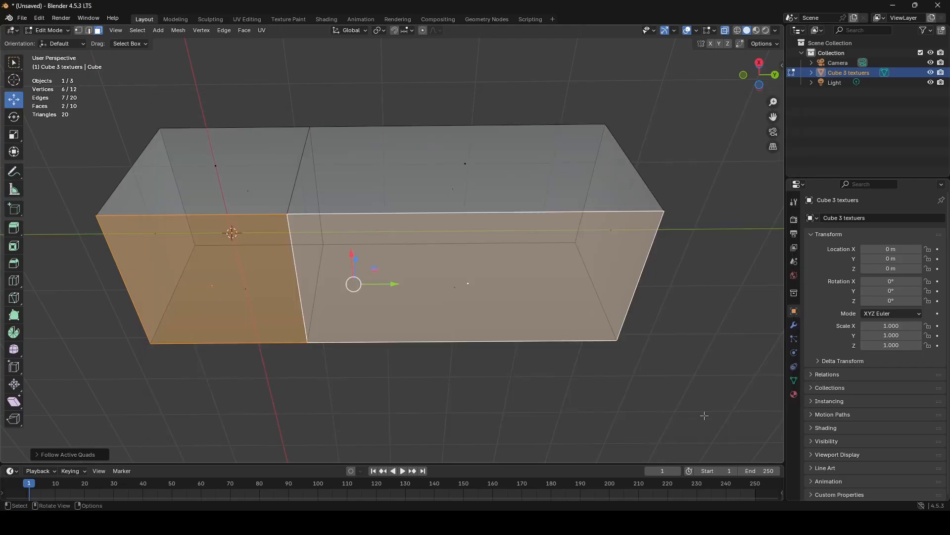
mouse_move(672, 521)
left_click(672, 490)
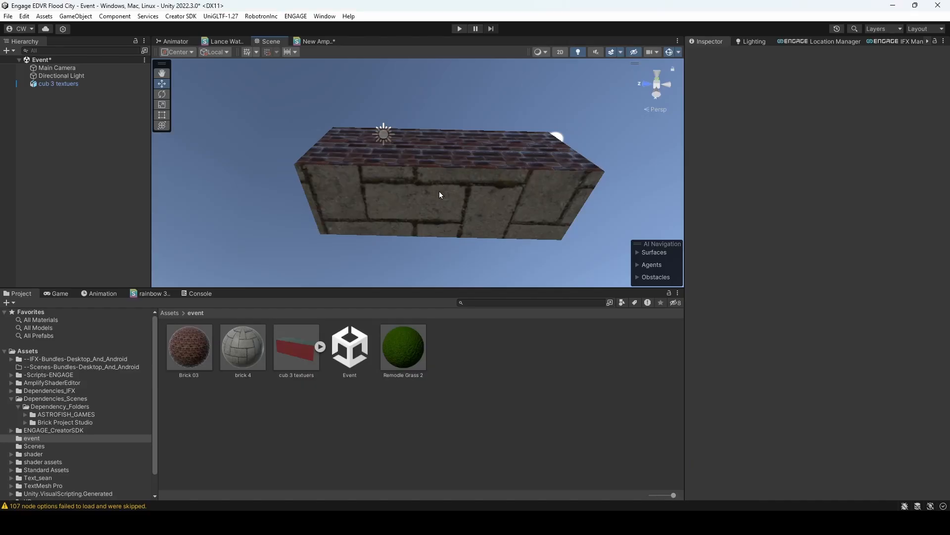
key("w")
right_click_drag(439, 193, 486, 237)
key("s")
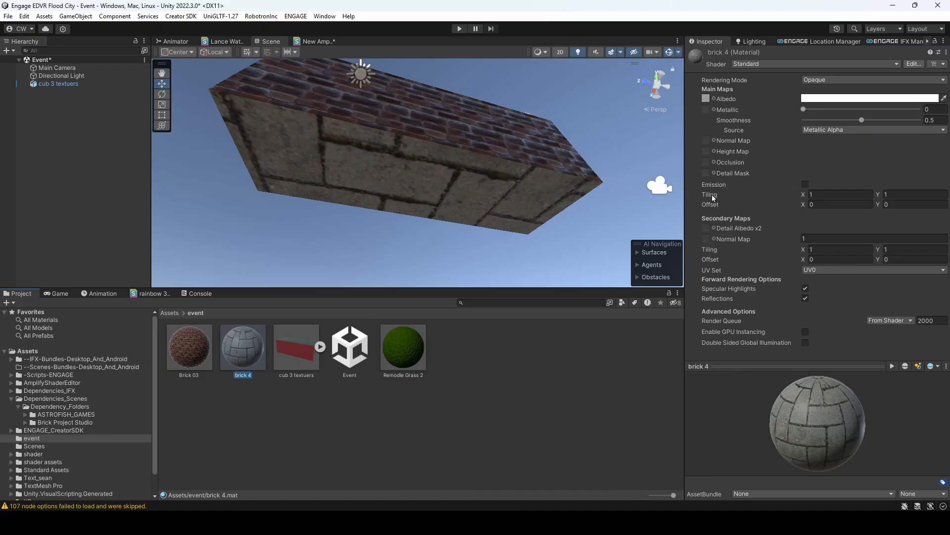
- Set the brick 4 material's main map tiling to 5 in both X and Y
left_click(844, 194)
type("5")
left_click(907, 194)
type("5")
mouse_move(523, 223)
right_mouse_down()
mouse_move(501, 246)
mouse_move(501, 216)
mouse_move(519, 210)
right_mouse_up()
- Look at the Brick 03 material's settings, and return brick 4's main map tiling to 1 in X and Y
left_click(192, 355)
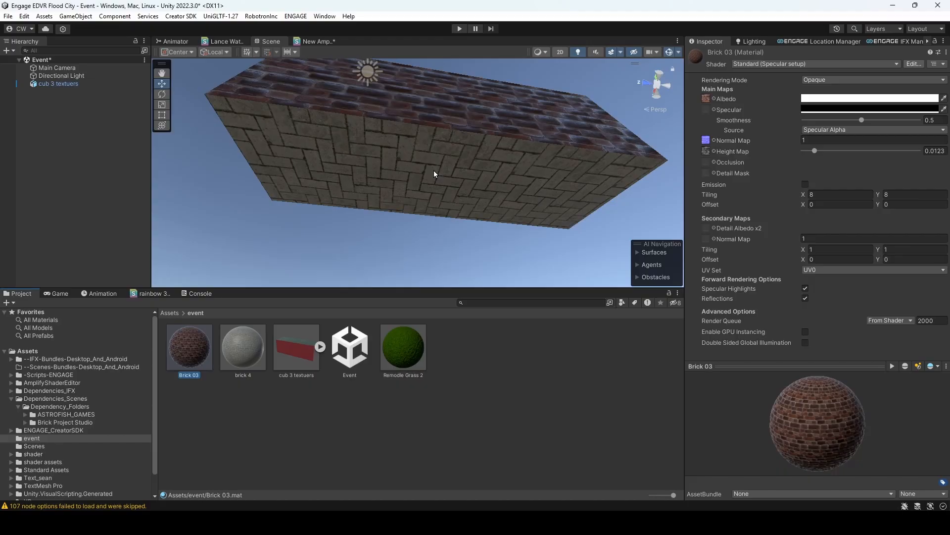
left_click(241, 359)
left_click(836, 194)
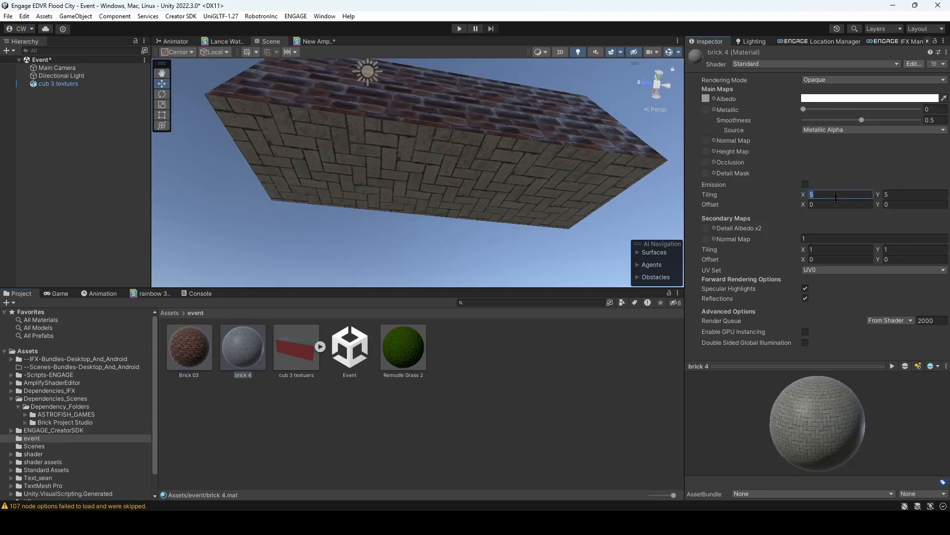
type("1")
left_click(894, 194)
type("1")
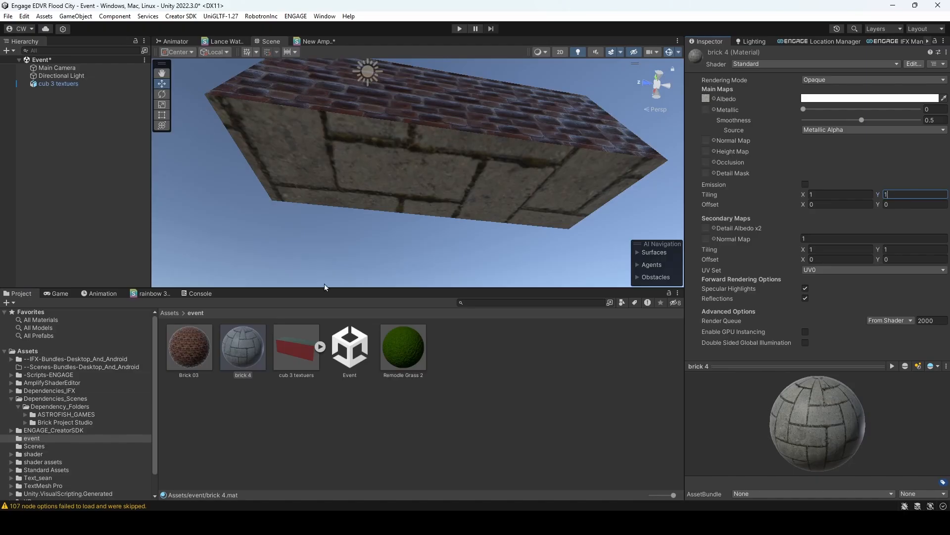
- Locate the albedo texture of brick 4, Modern House_01_TEXTURE (1), among the assets and show its file in Explorer
left_click(236, 352)
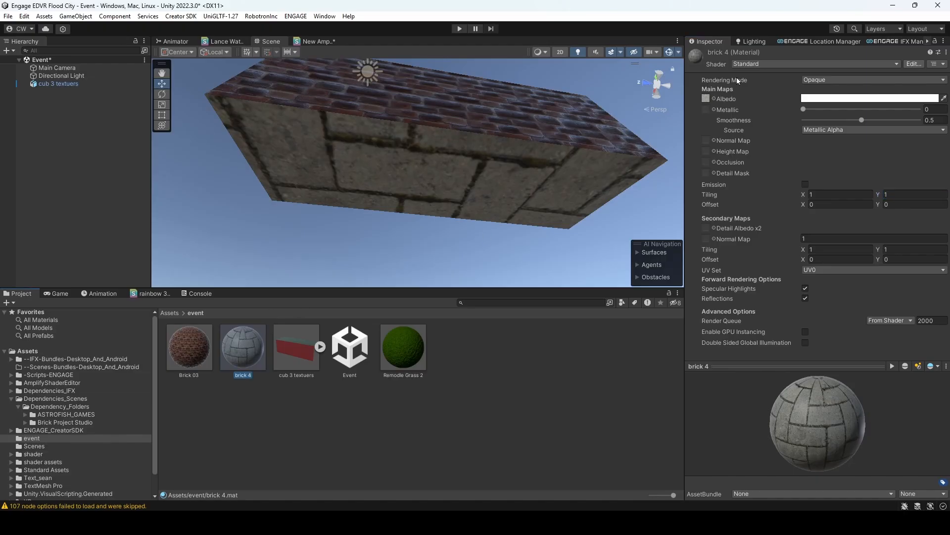
left_click(705, 99)
right_click(489, 353)
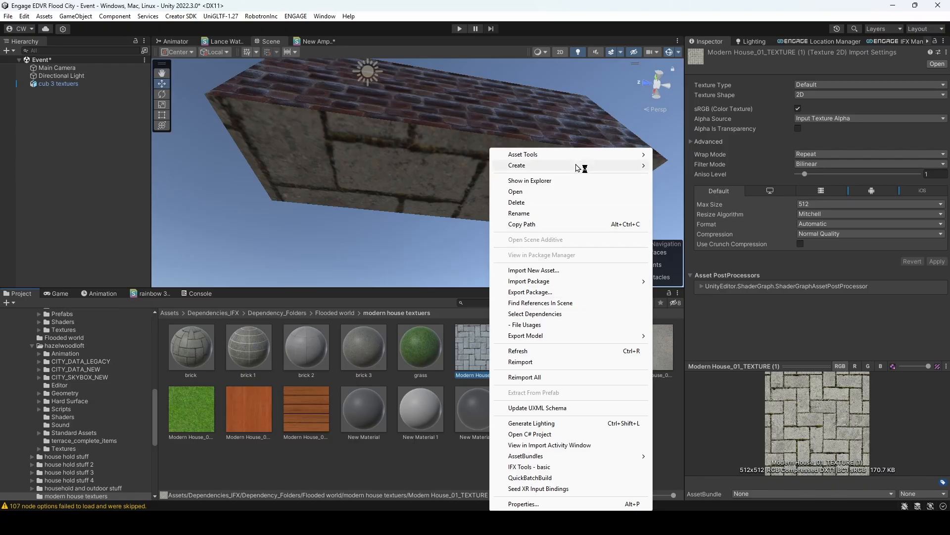
left_click(532, 181)
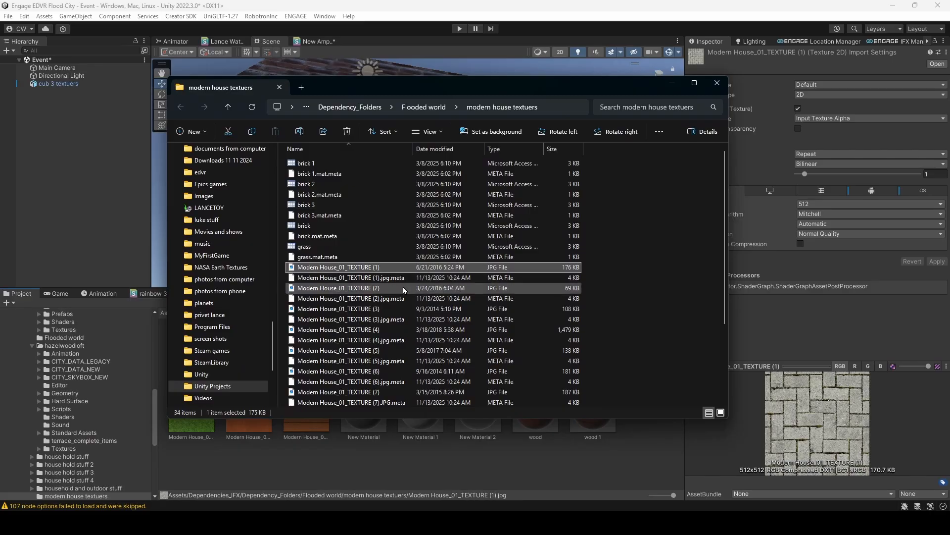
- Copy the path of the modern house textuers folder from Explorer
scroll(403, 287, "up", 4)
scroll(403, 287, "down", 4)
scroll(403, 287, "up", 2)
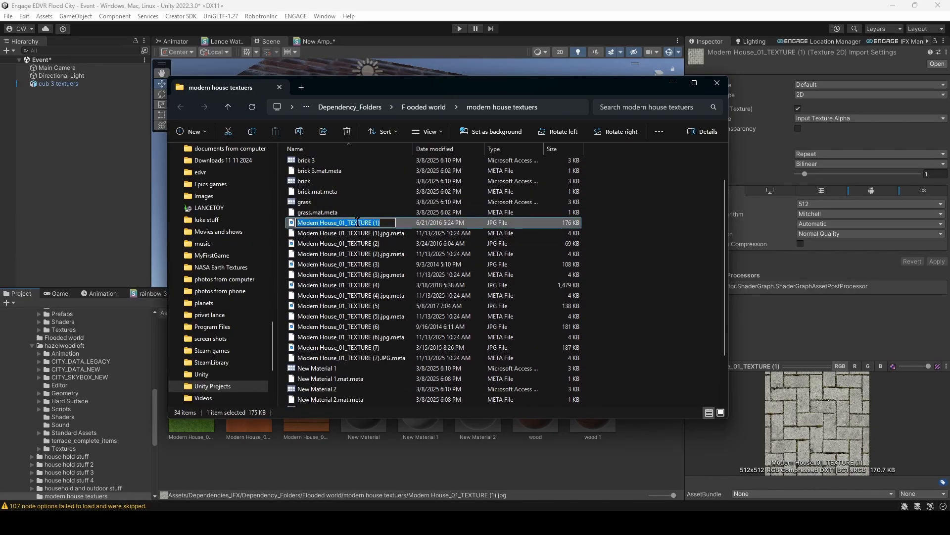
left_click(563, 109)
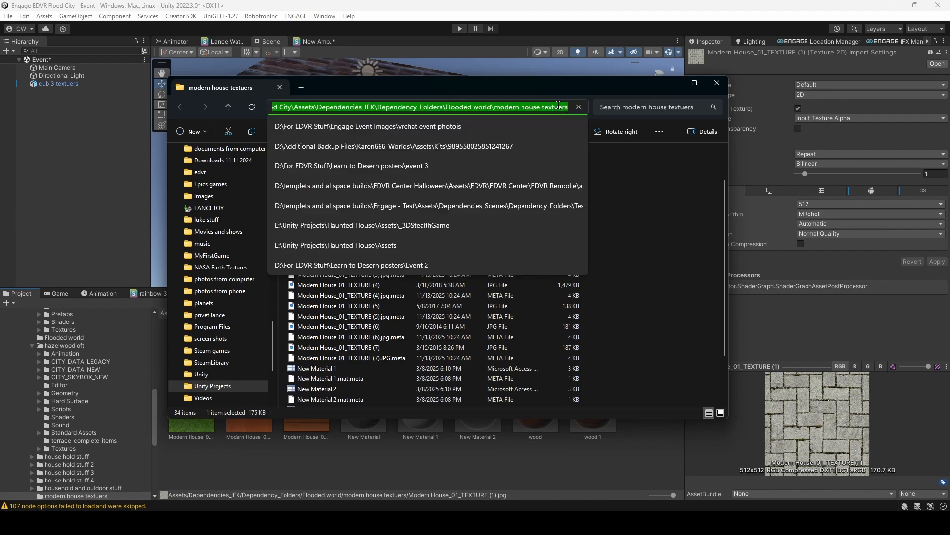
key("BackSpace")
key("ctrl+z")
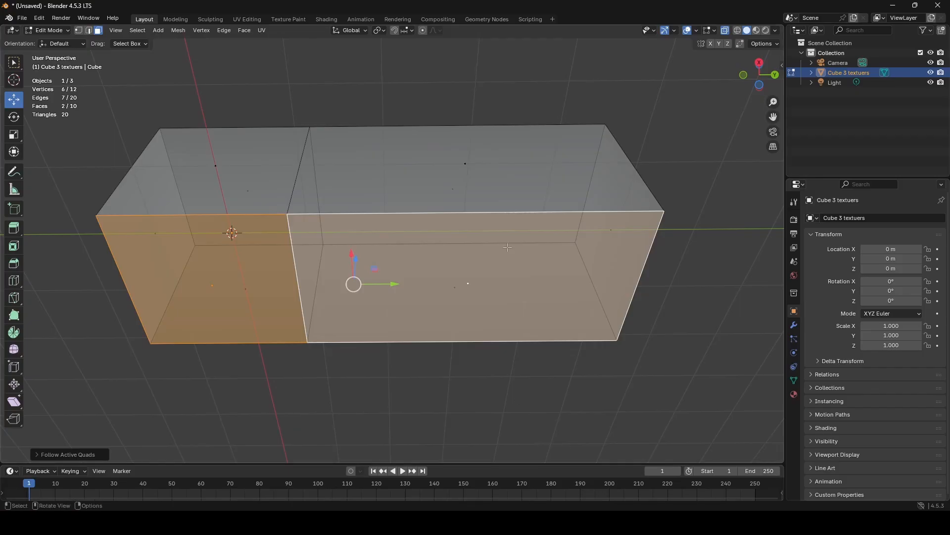
middle_click_drag(495, 222, 519, 248)
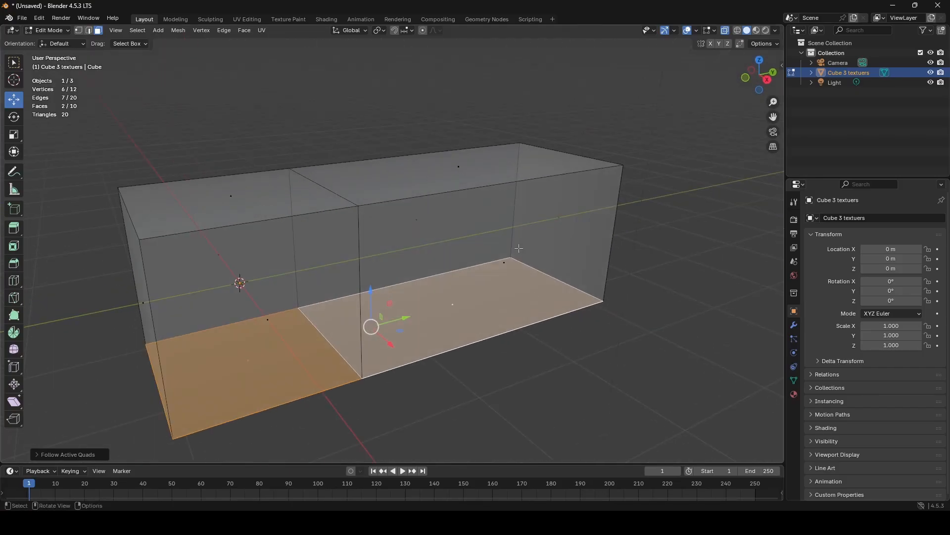
- Switch to Blender and set the brick wall material's Base Color input to an Image Texture
left_click(529, 263)
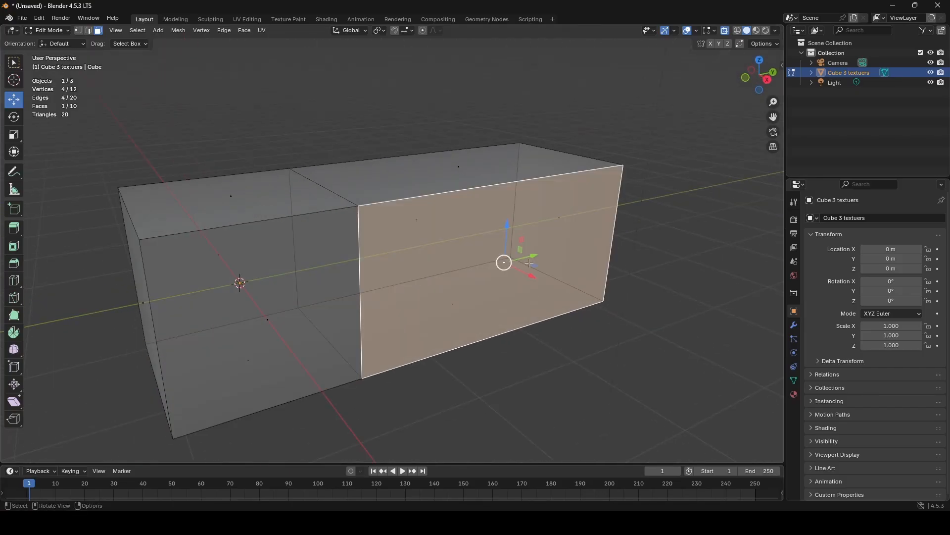
left_click(794, 394)
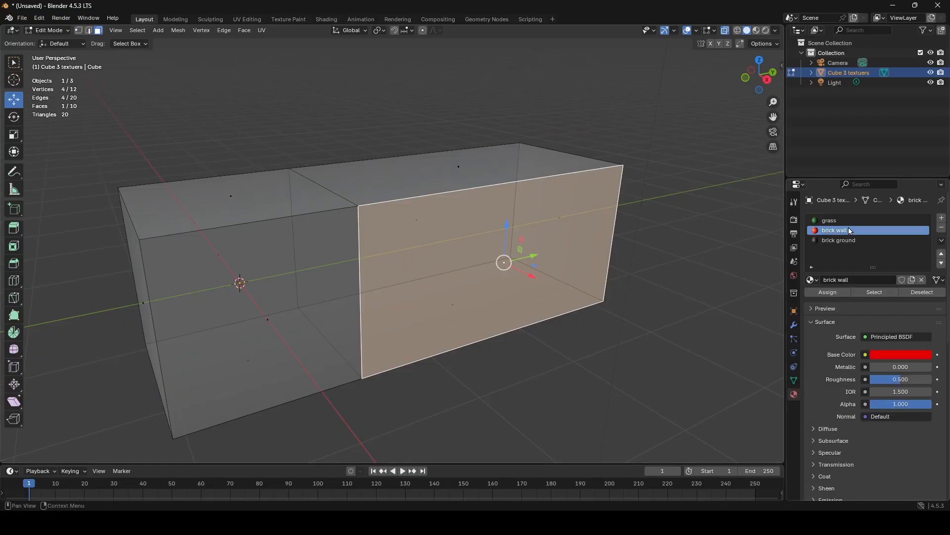
left_click(865, 355)
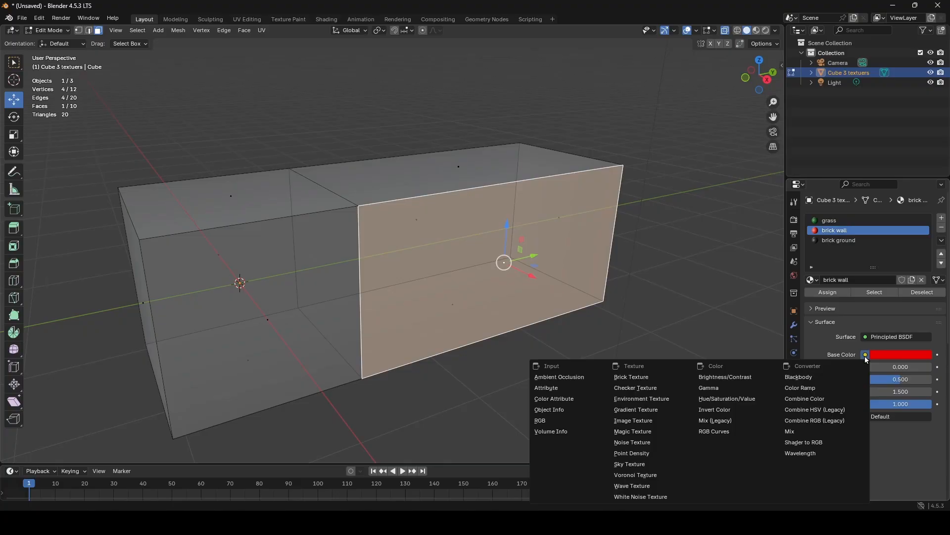
left_click(639, 421)
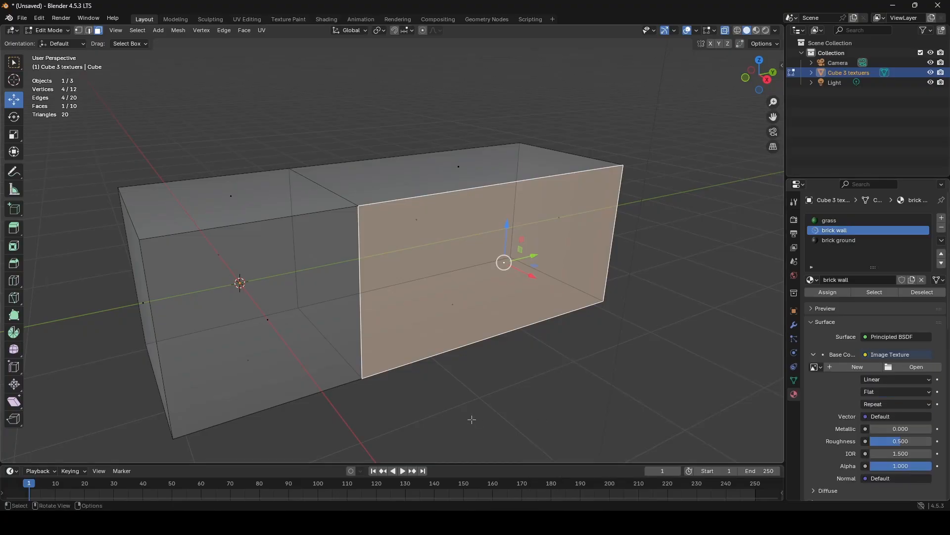
left_click(919, 368)
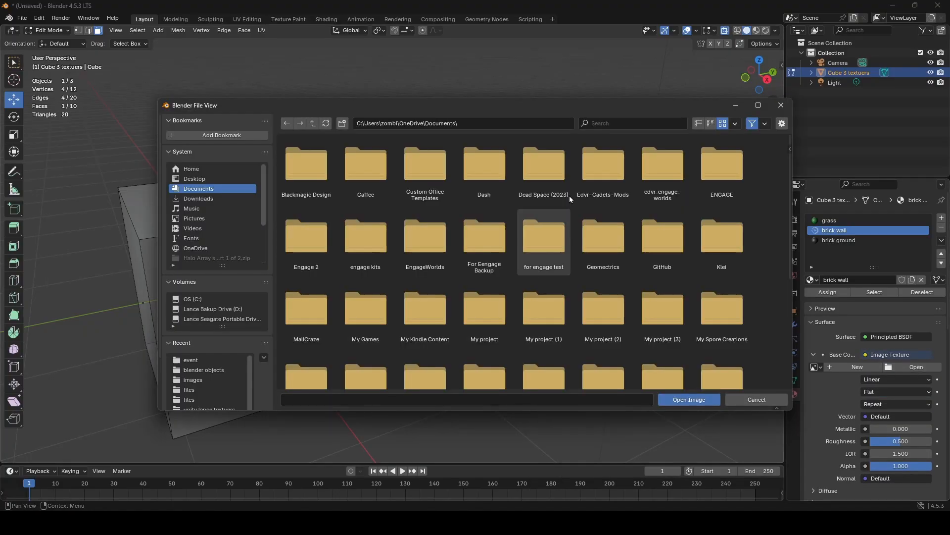
left_click(525, 125)
key("ctrl+v")
key("Return")
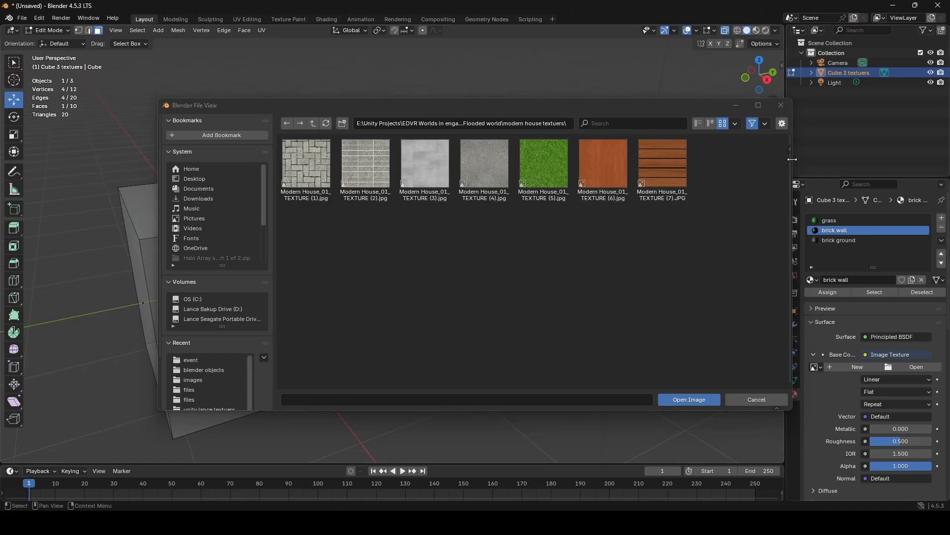
left_click(781, 105)
key("ctrl+z")
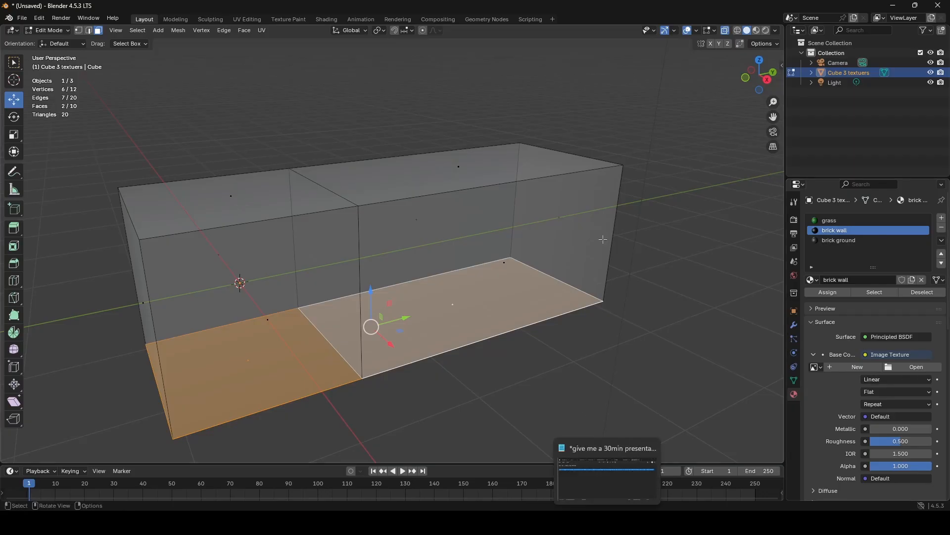
- Switch to Unity and locate the albedo texture of the block's Brick 03 material among the assets
mouse_move(607, 522)
left_click(673, 522)
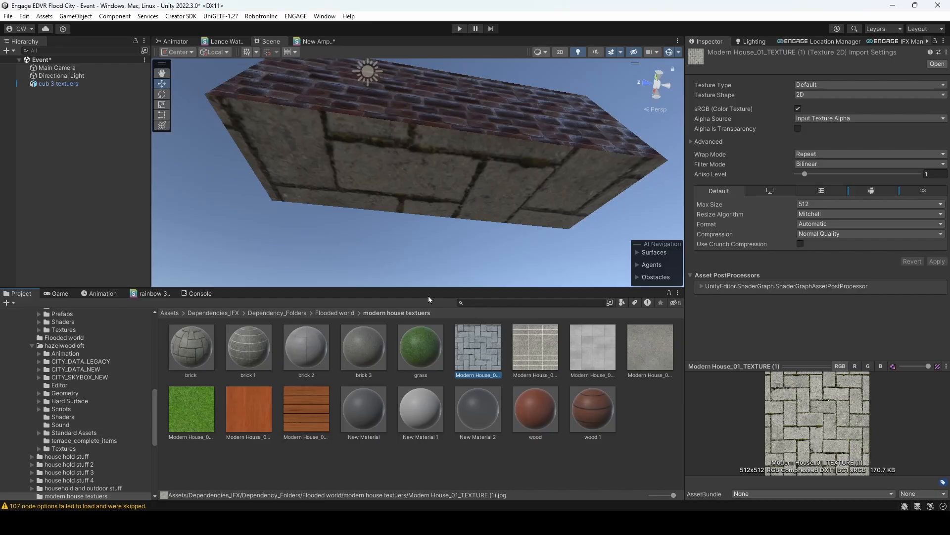
left_click(456, 98)
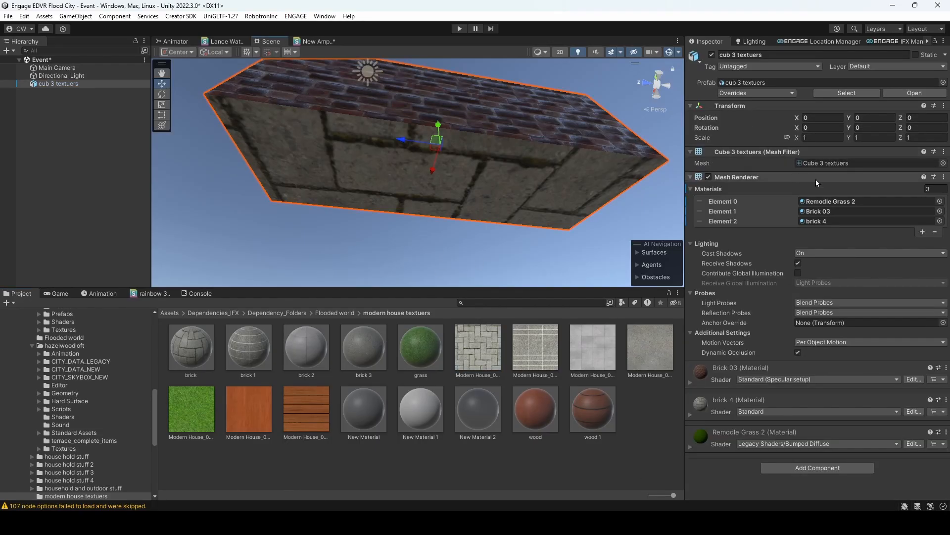
left_click(833, 210)
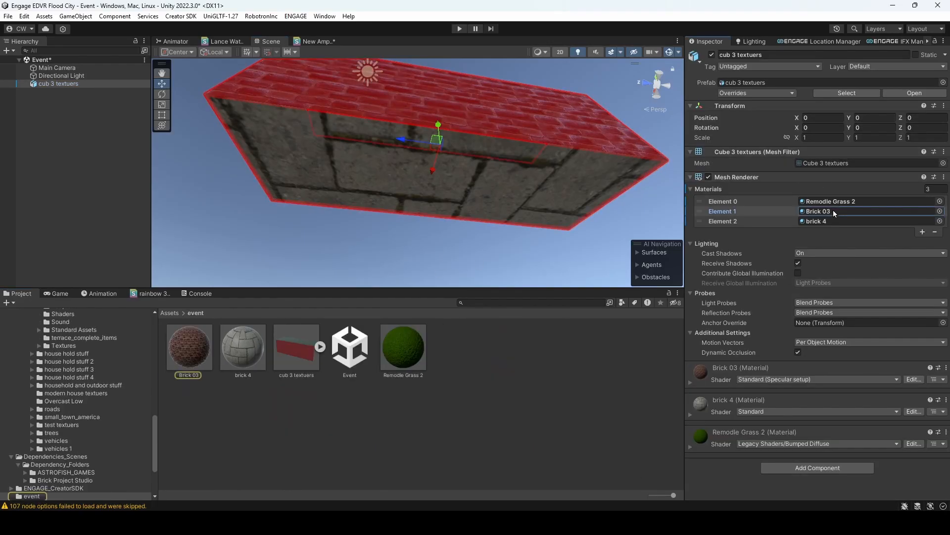
left_click(183, 346)
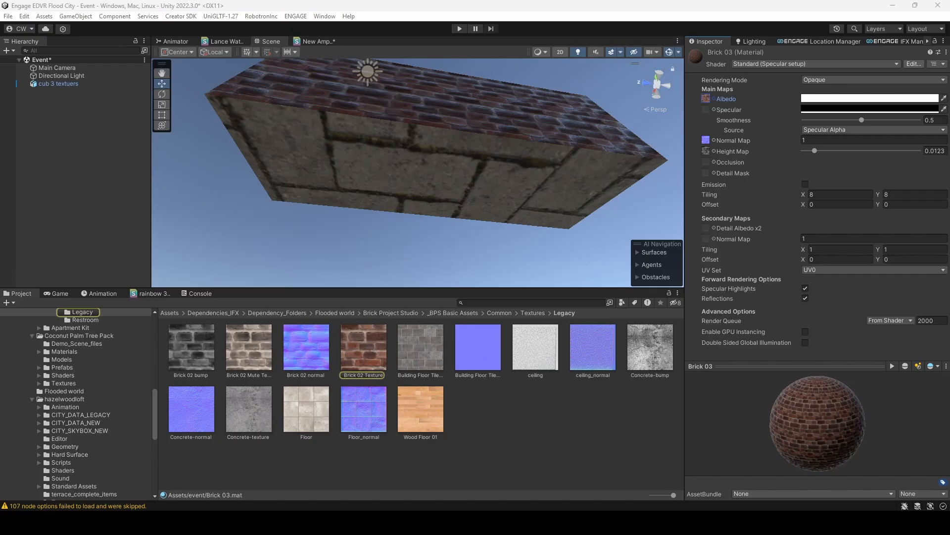
- Show Brick 02 Texture in Explorer and copy the path of its Legacy folder
right_click(374, 353)
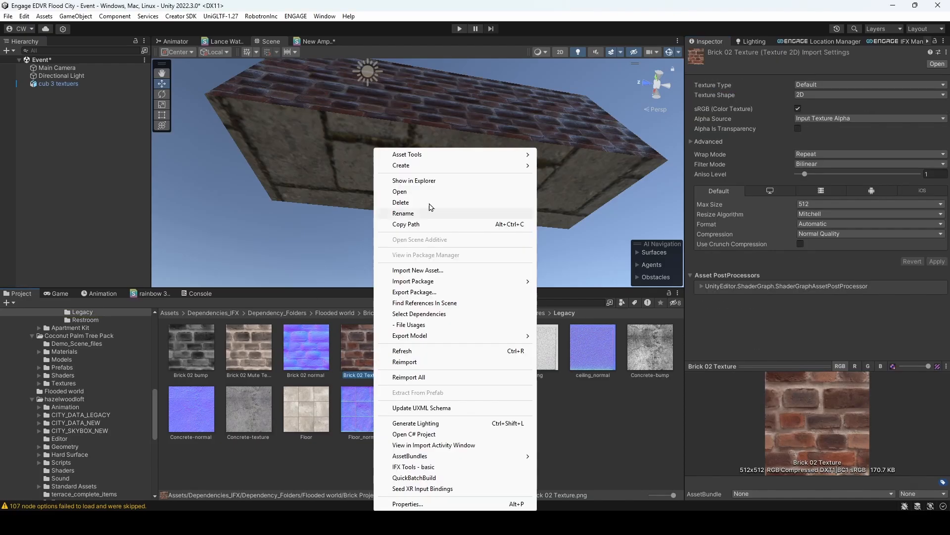
left_click(420, 184)
left_click(568, 114)
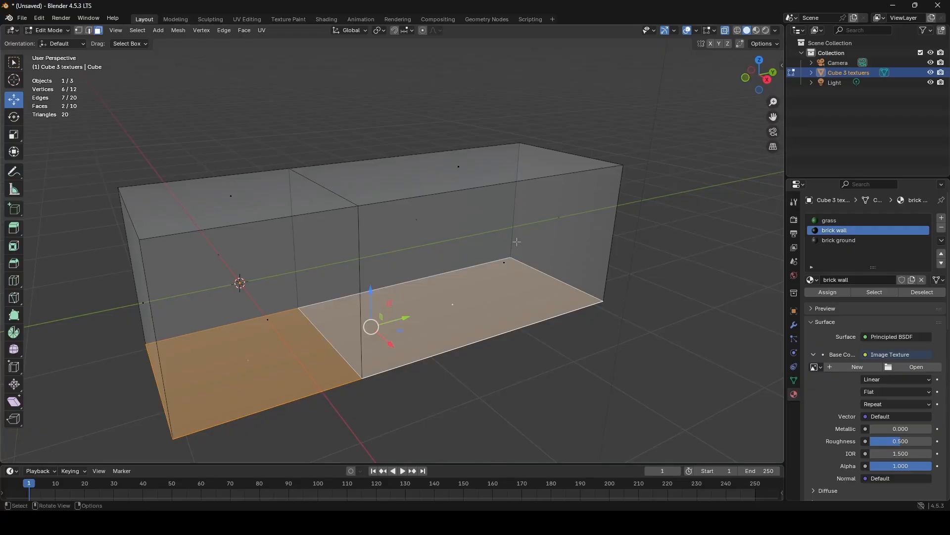
- Back in Blender, load Brick 02 Texture.png from the copied Legacy folder path as the brick wall material's base color image
left_click(517, 241)
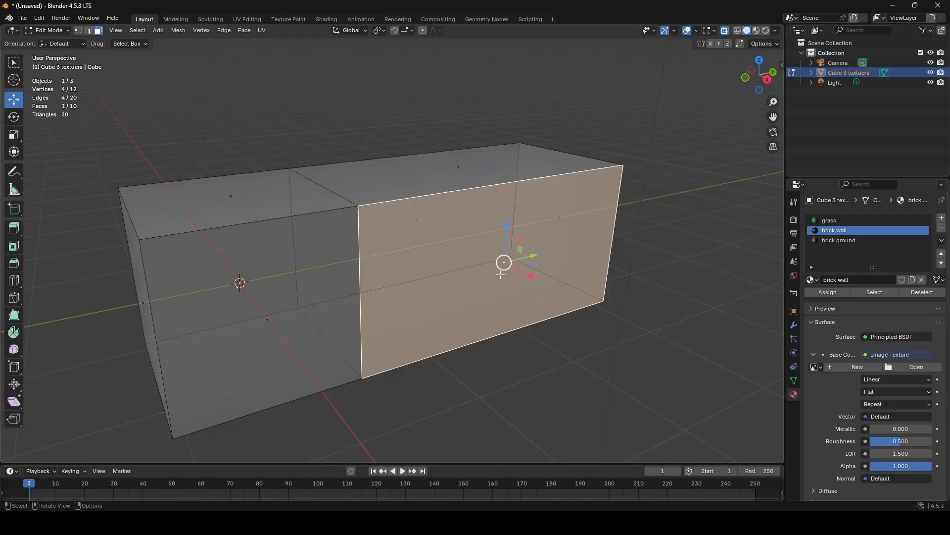
left_click(903, 367)
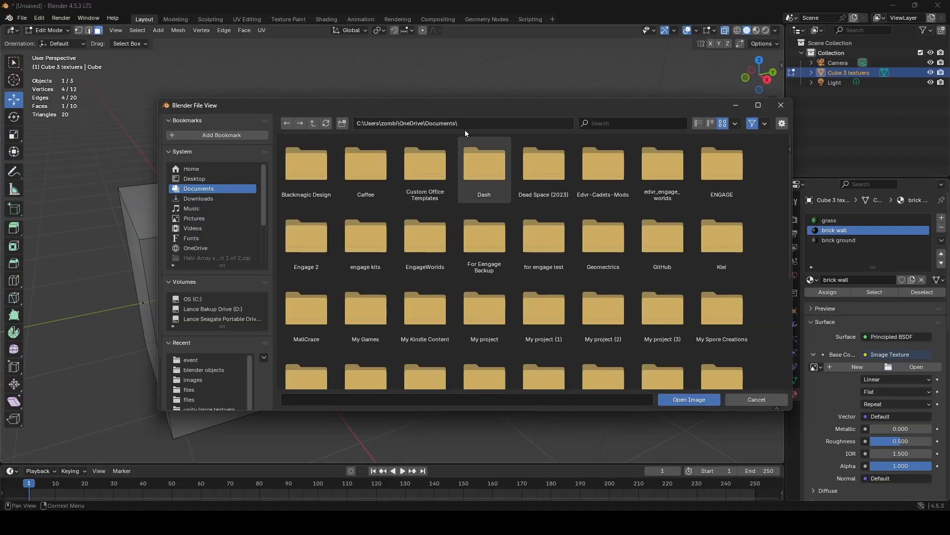
left_click(483, 124)
key("ctrl+v")
key("Return")
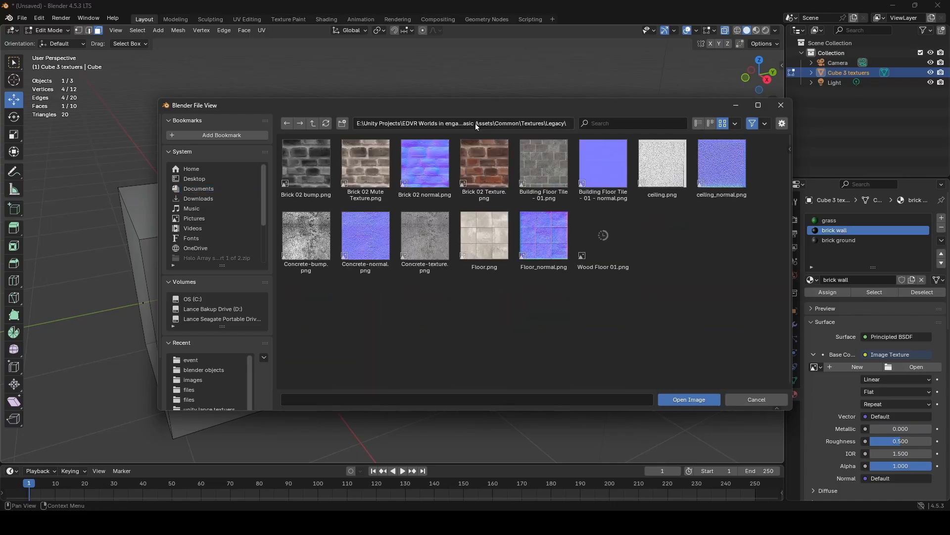
left_click(483, 154)
left_click(686, 399)
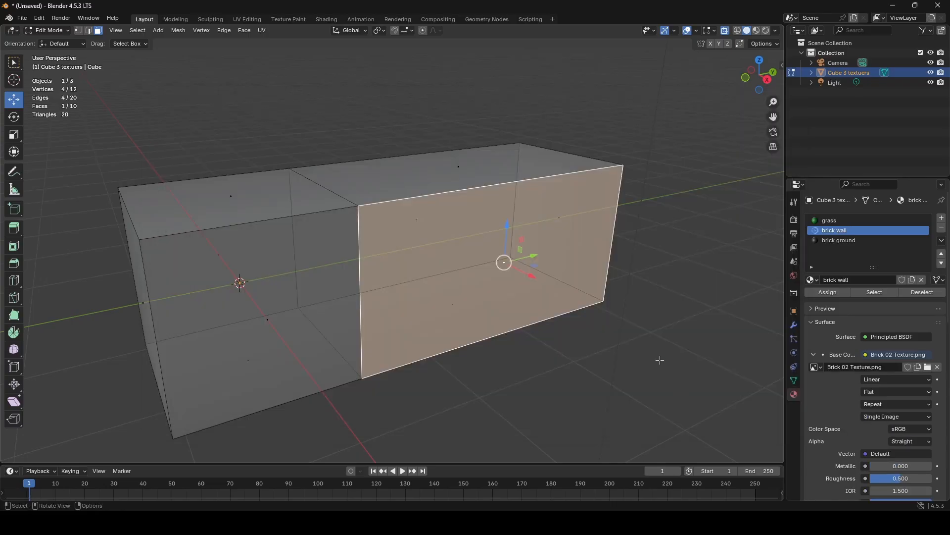
- Return to Object Mode and display the block in Material Preview shading to check its brick side
key("Tab")
middle_click_drag(682, 222, 641, 198)
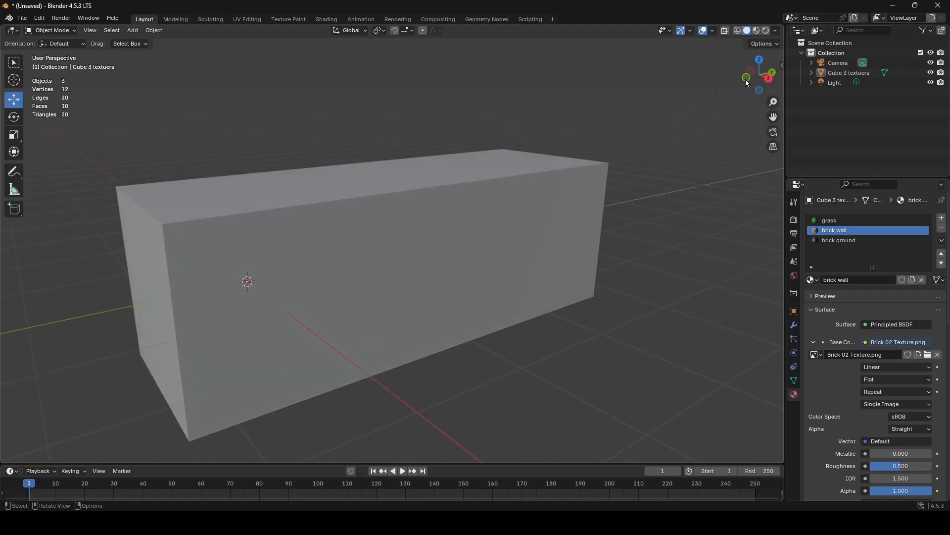
left_click(758, 30)
middle_click_drag(693, 309, 672, 301)
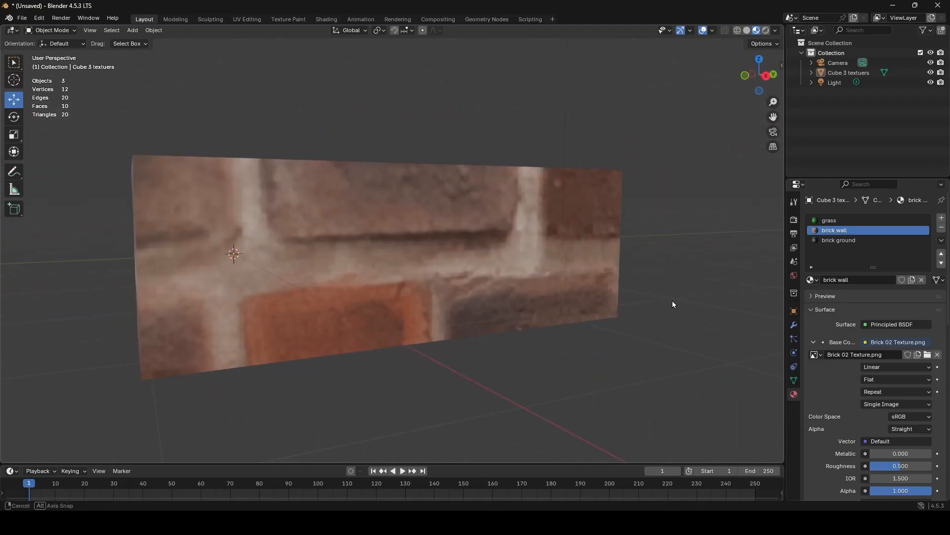
- Select the loop of wall faces around the block in Edit Mode and unwrap them with Follow Active Quads using Length Average
left_click(387, 230)
key("Tab")
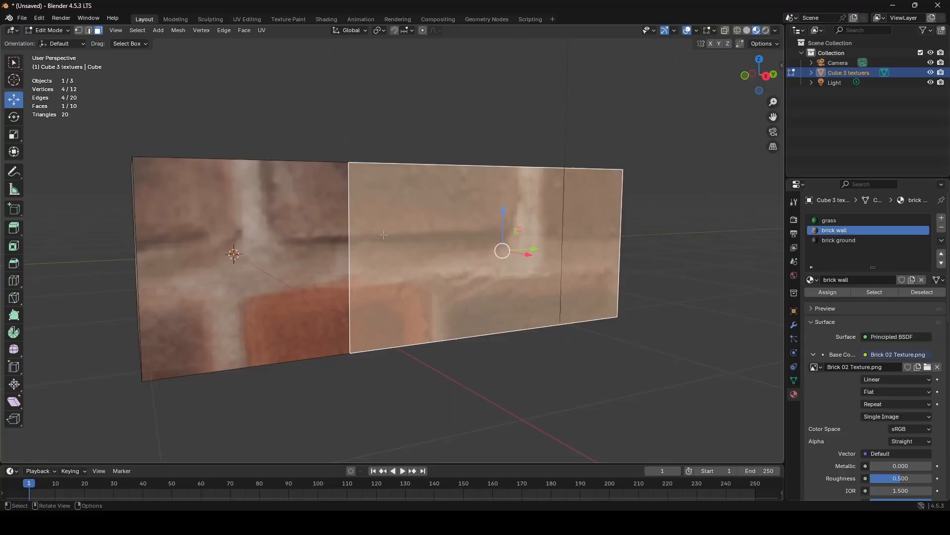
left_click(352, 247, "alt")
middle_click_drag(429, 243, 342, 247)
key("u")
left_click(340, 248)
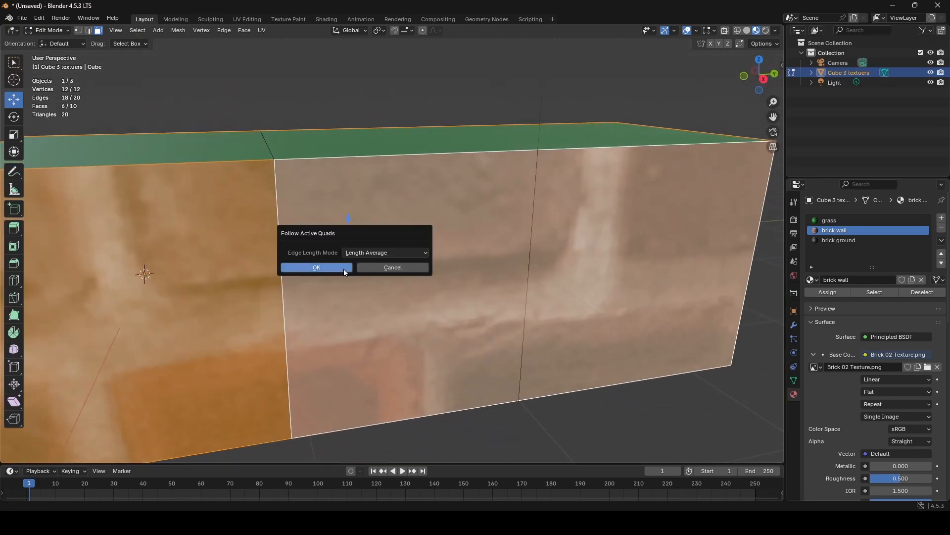
left_click(344, 268)
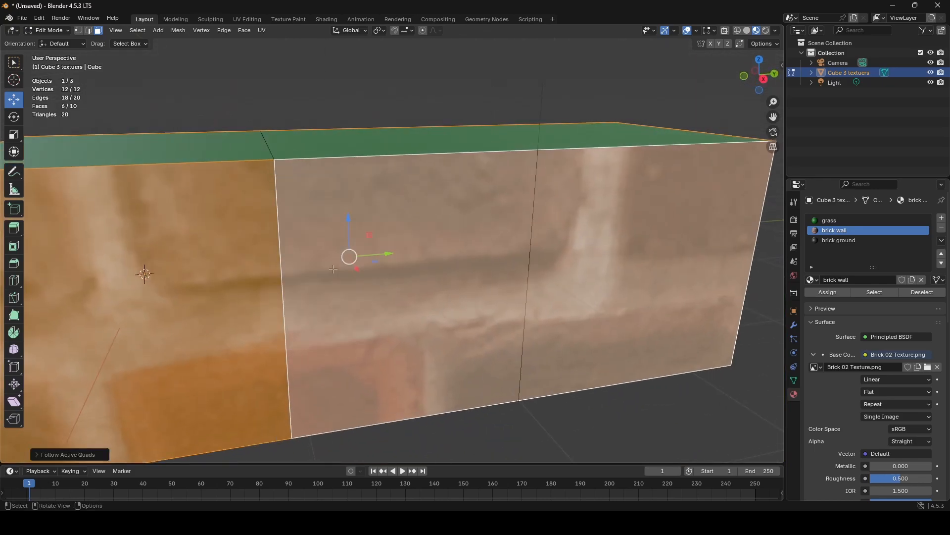
- Open the UV Editing workspace, select all of the wall UVs and show the 3D view in Material Preview shading
left_click(247, 20)
scroll(310, 300, "down", 6)
middle_click_drag(310, 300, 331, 271)
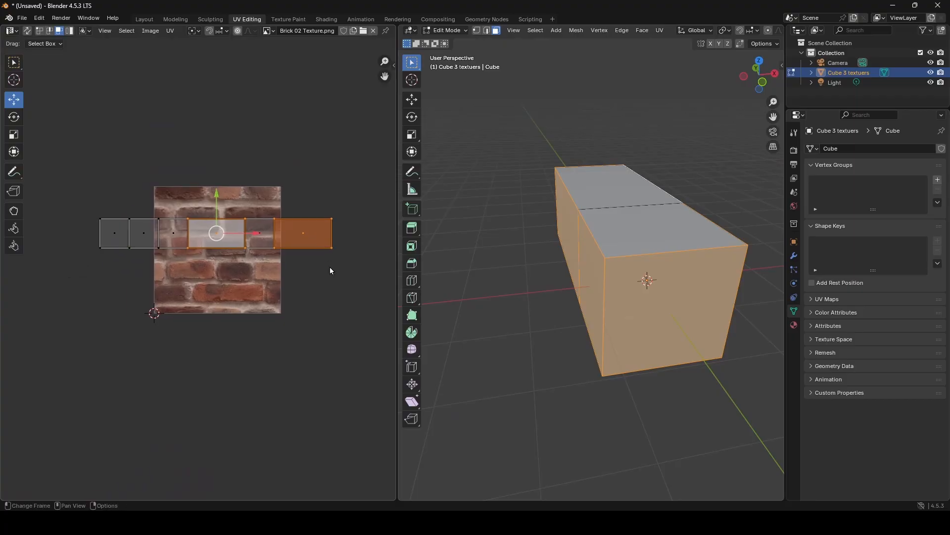
key("a")
middle_click_drag(621, 276, 663, 248)
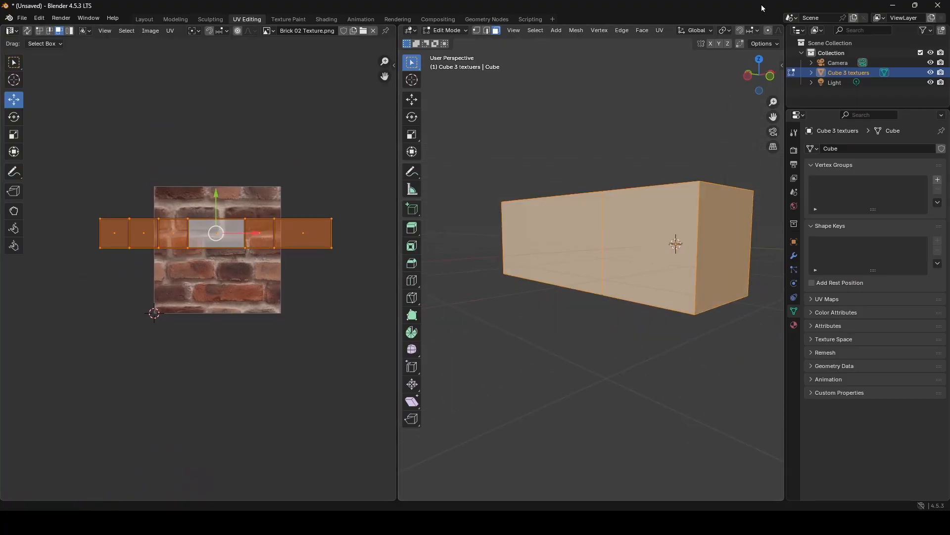
scroll(758, 34, "down", 8)
left_click(758, 32)
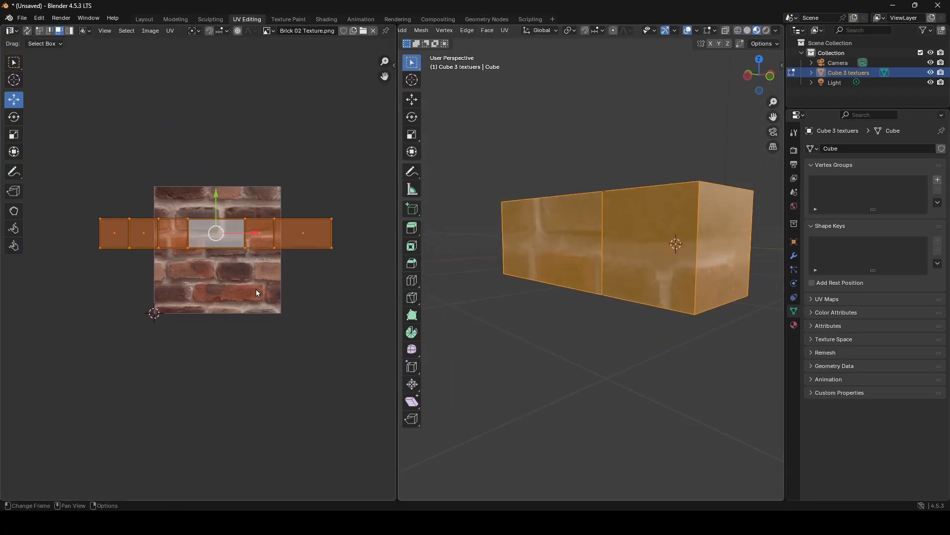
- Scale the wall UVs up in two passes until the bricks repeat at a smaller size around the block
key("s")
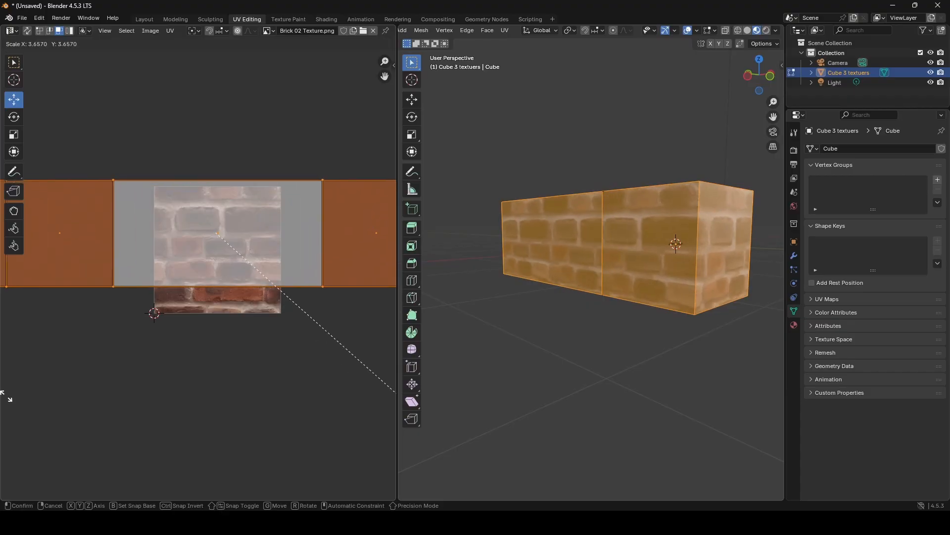
left_click(118, 439)
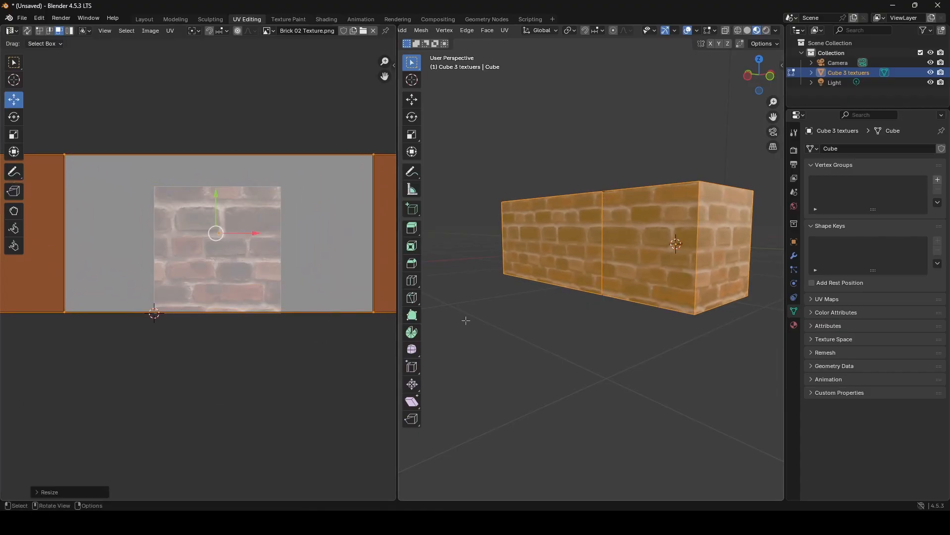
middle_click_drag(548, 304, 616, 325)
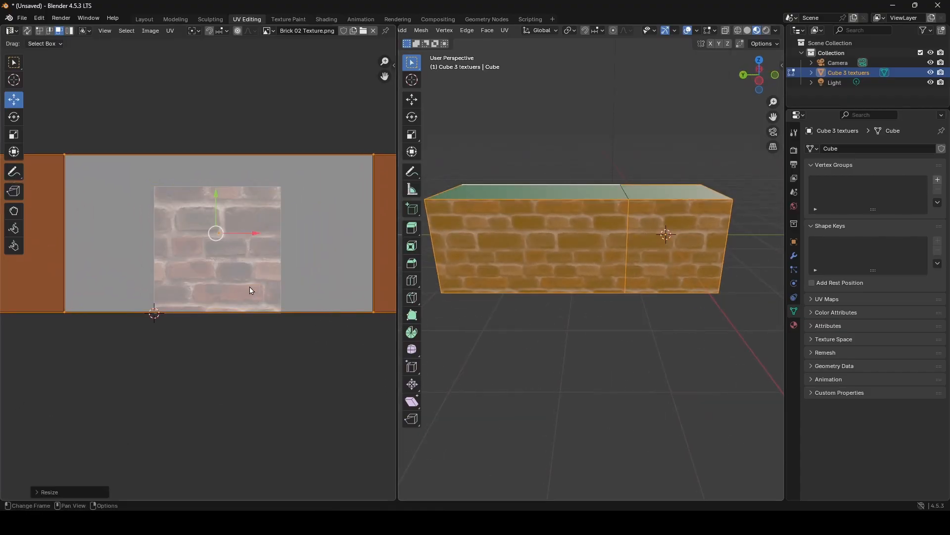
middle_click_drag(251, 291, 238, 282)
left_click_drag(203, 229, 178, 272)
key("s")
left_click(273, 343)
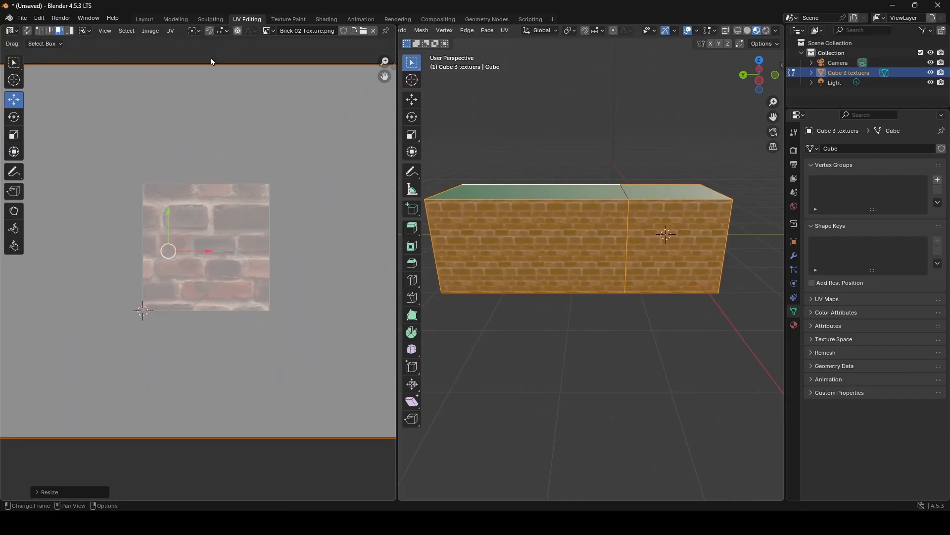
middle_click_drag(569, 248, 528, 214)
scroll(554, 237, "up", 1)
- Return to Object Mode and re-export the block as FBX over cub 3 textuers.fbx in the Unity project's event folder
key("Tab")
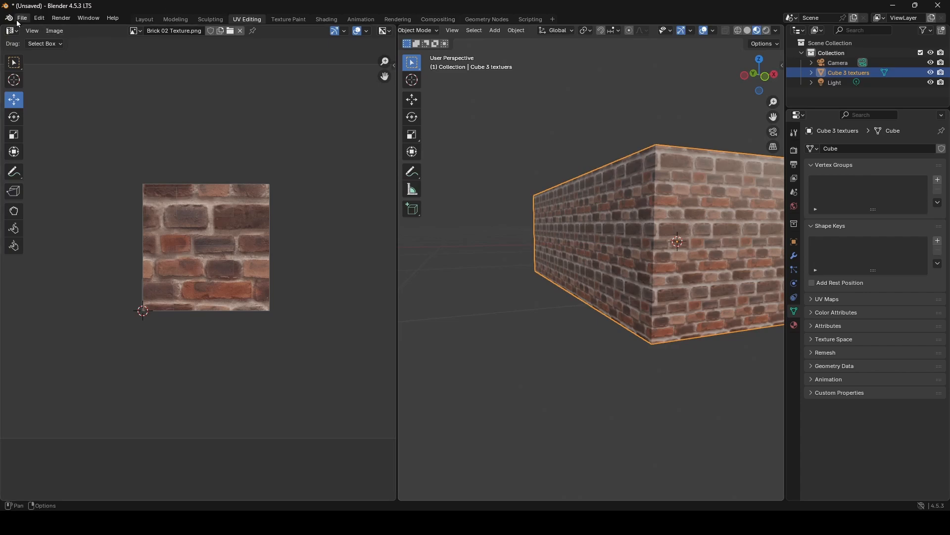
left_click(18, 22)
mouse_move(59, 169)
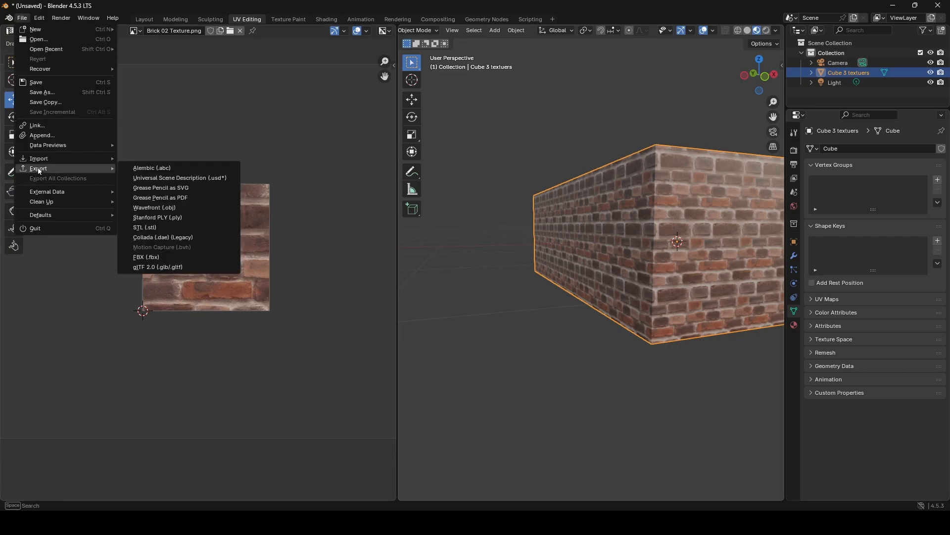
left_click(193, 266)
left_click(691, 398)
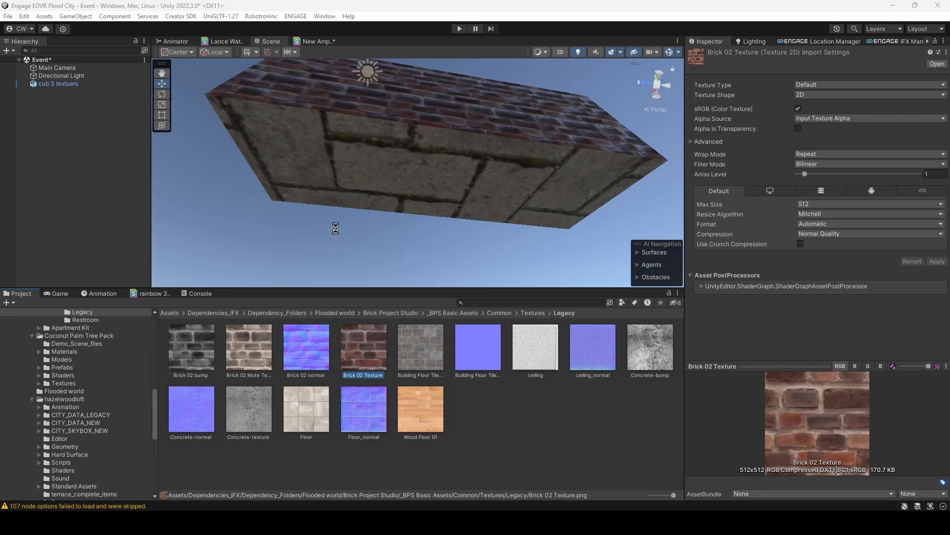
- Switch to Unity, locate the Brick 03 material through the block's material slots, and set its main tiling to X 1 and Y 1
left_click_drag(334, 225, 421, 138)
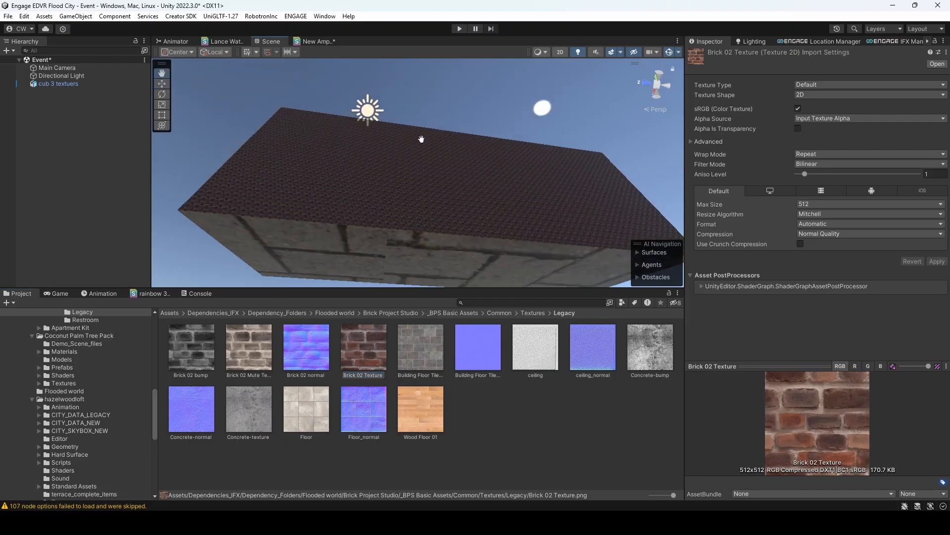
right_click_drag(421, 139, 484, 136)
left_click(543, 160)
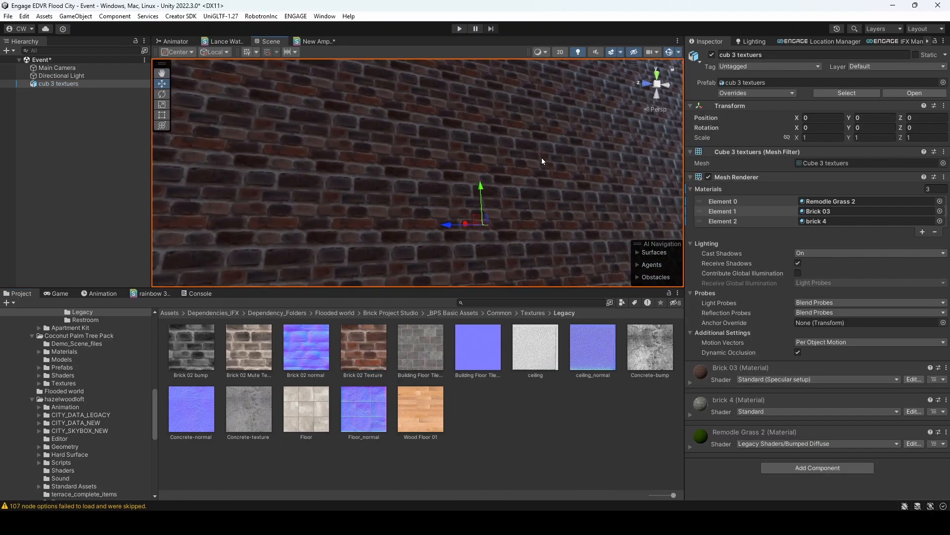
left_click(822, 211)
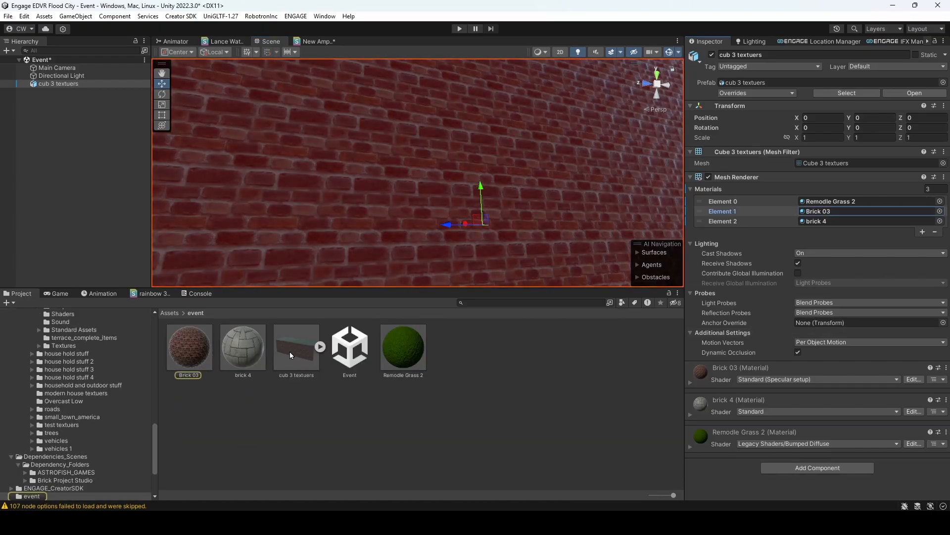
left_click(201, 355)
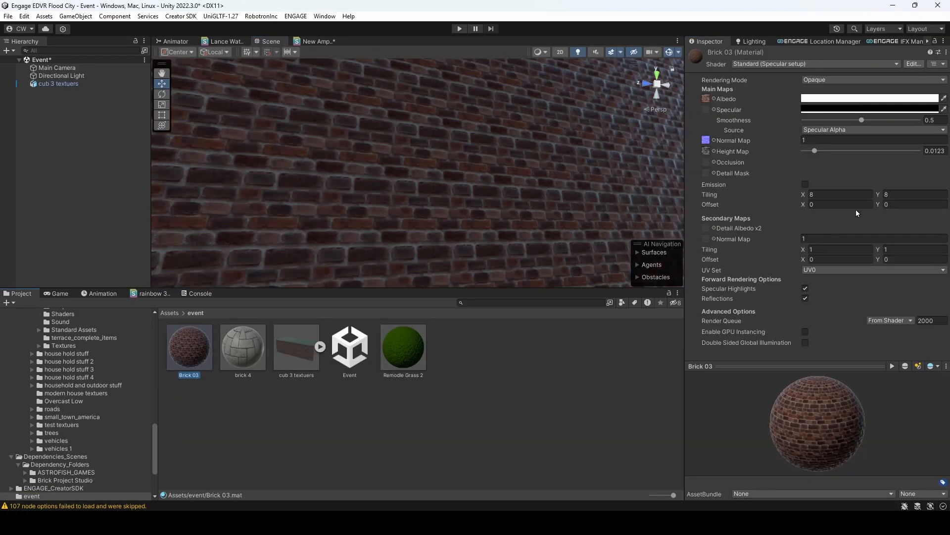
left_click(847, 196)
type("1")
key("Tab")
type("1")
left_click_drag(499, 150, 505, 207, "alt")
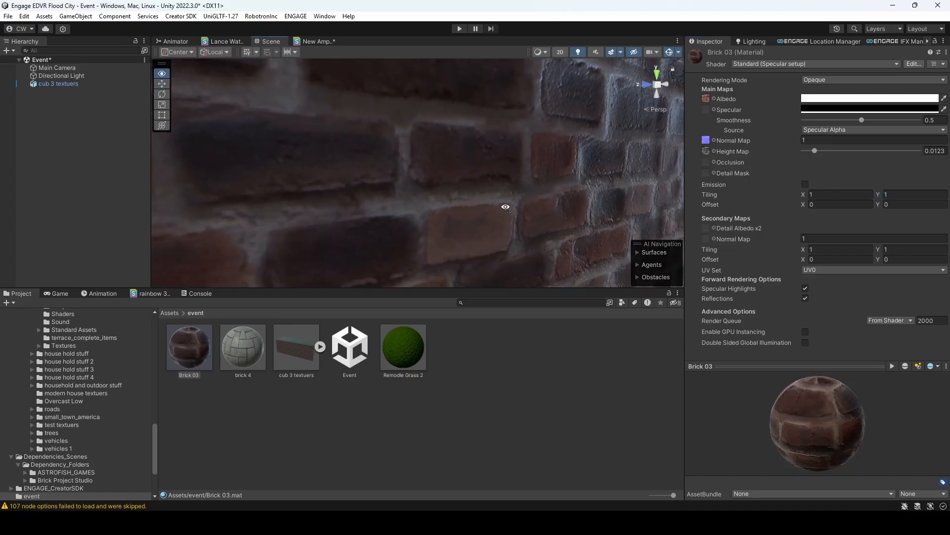
right_click_drag(505, 207, 531, 212)
key("s")
key("w")
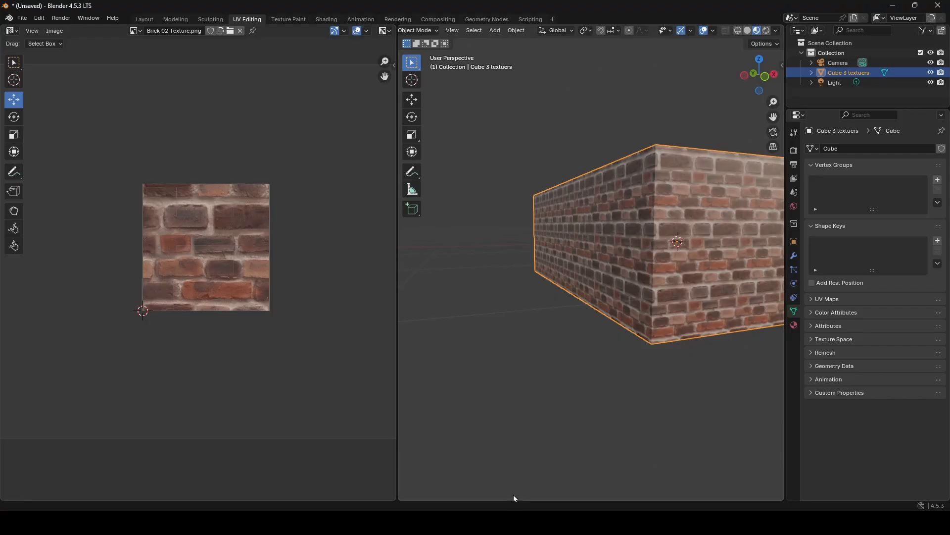
- Switch to Blender, add a UV sphere and move it up so it sits above the block's green top
scroll(536, 232, "down", 3)
middle_click_drag(537, 232, 556, 242)
key("shift+a")
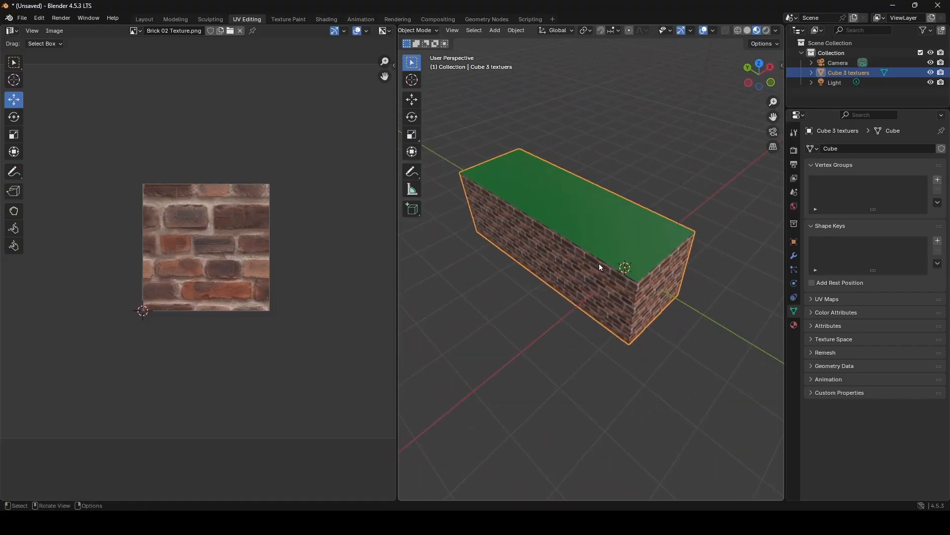
left_click(550, 301)
key("shift+a")
mouse_move(522, 317)
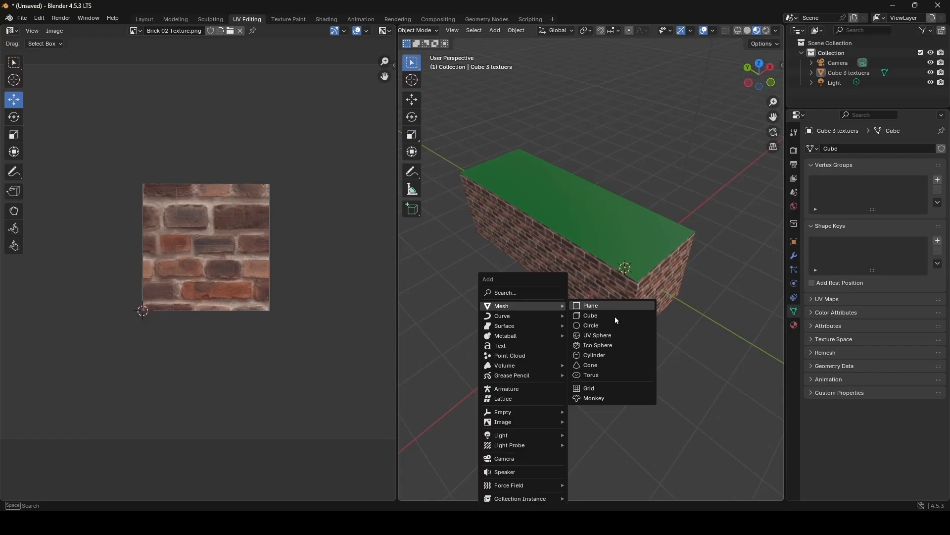
left_click(594, 335)
middle_click_drag(594, 335, 574, 314)
left_click(409, 98)
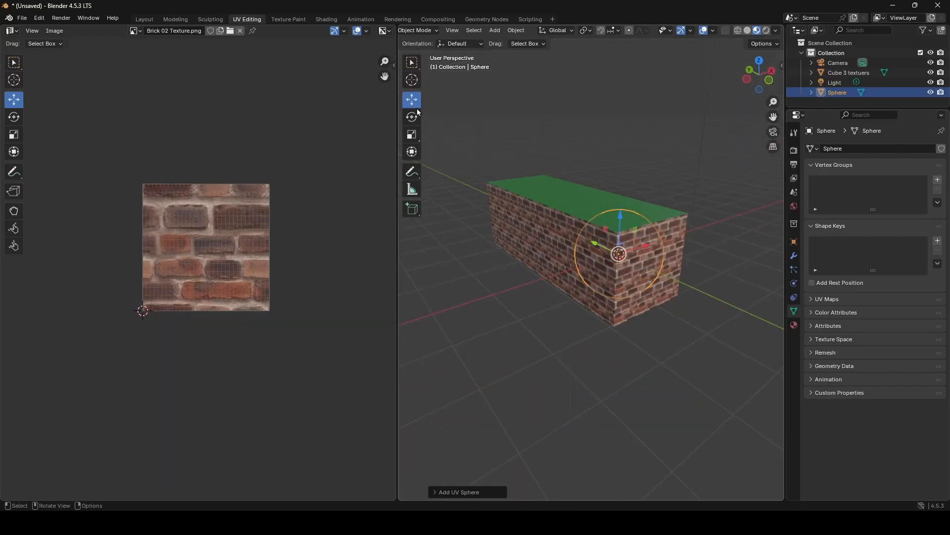
left_click_drag(613, 233, 574, 120)
- Apply Shade Auto Smooth to the sphere, open the Layout workspace and clear the selection in Object Mode
right_click(598, 156)
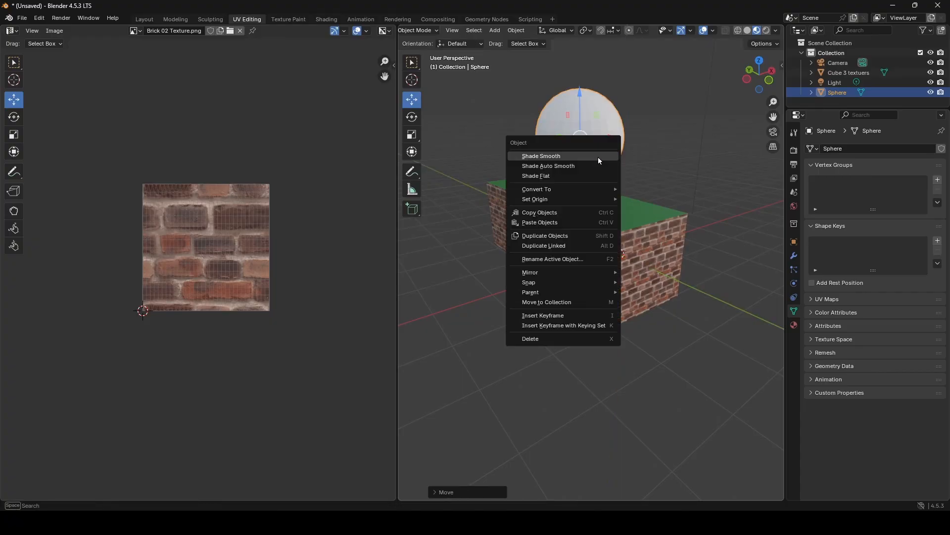
left_click(593, 169)
key("Tab")
middle_click_drag(634, 236, 614, 226)
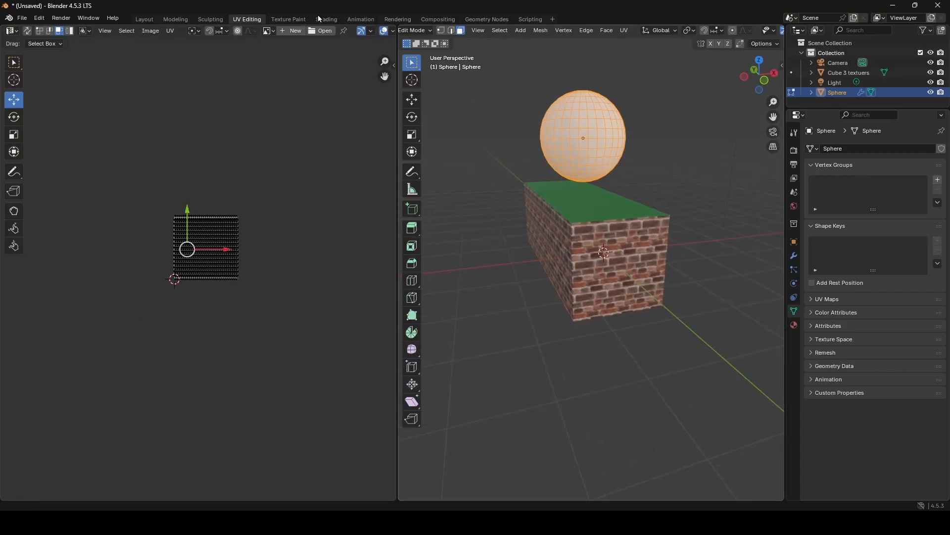
left_click(144, 21)
middle_click_drag(430, 199, 445, 239)
scroll(456, 211, "down", 6)
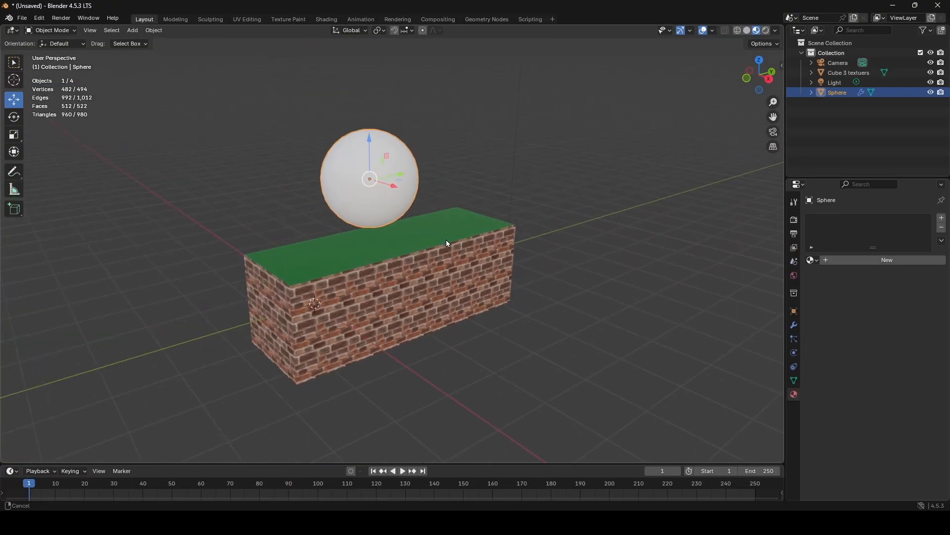
key("Tab")
left_click(469, 169)
key("Tab")
mouse_move(479, 181)
middle_mouse_down()
mouse_move(532, 181)
mouse_move(465, 188)
middle_mouse_up()
left_click(531, 181)
- Export the block and sphere meshes as FBX over cub 3 textuers.fbx in the event folder
left_click(22, 18)
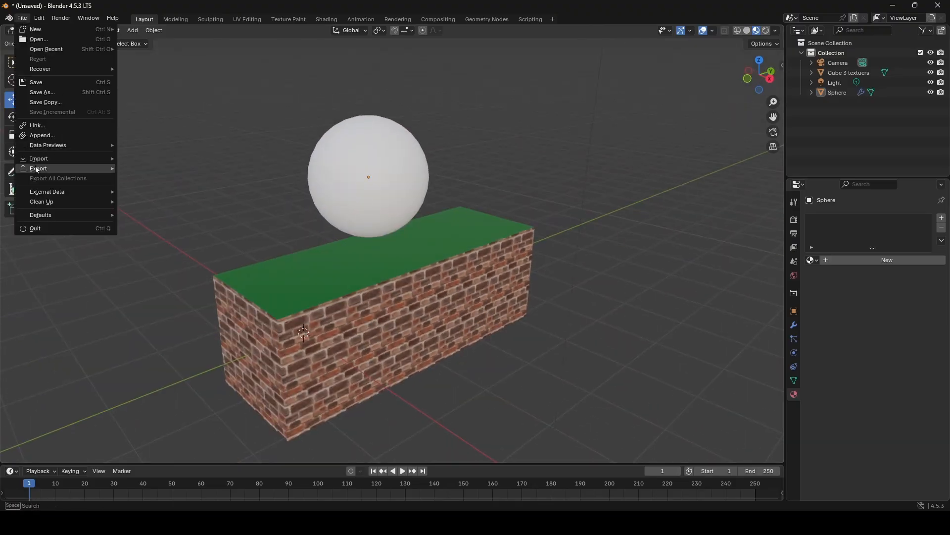
mouse_move(39, 169)
left_click(162, 254)
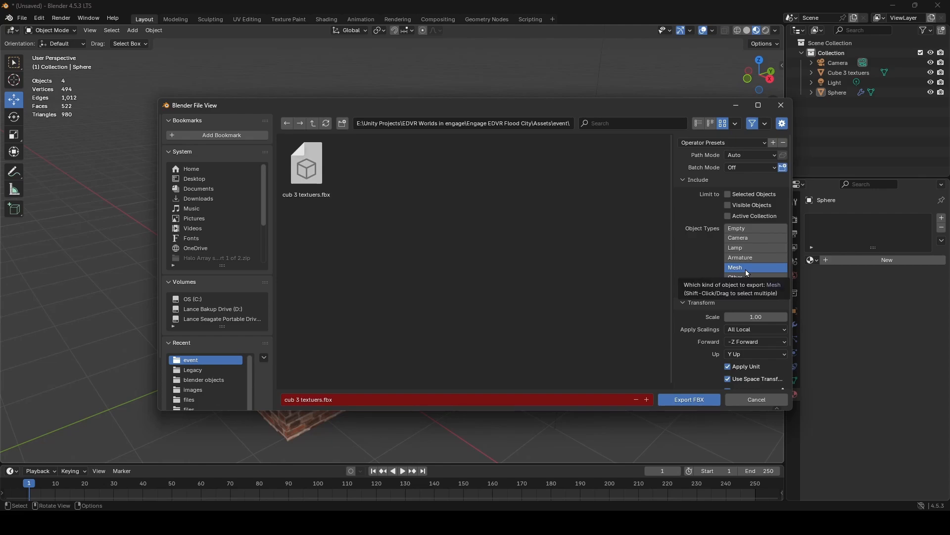
left_click(697, 401)
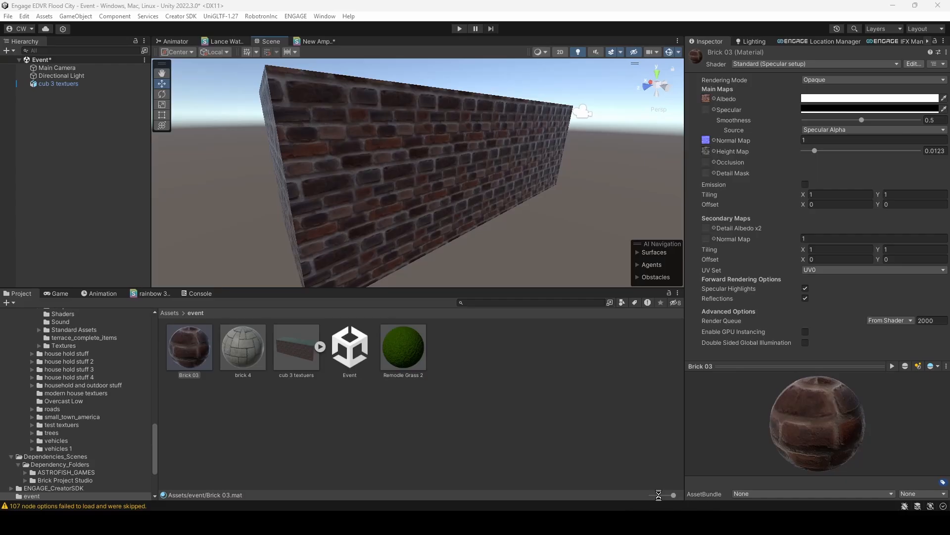
- Switch to Unity and apply the Remodle Grass 2 material to the sphere and the block's top face
middle_click_drag(477, 121, 464, 206)
right_click_drag(465, 206, 404, 222)
left_click_drag(411, 344, 500, 164)
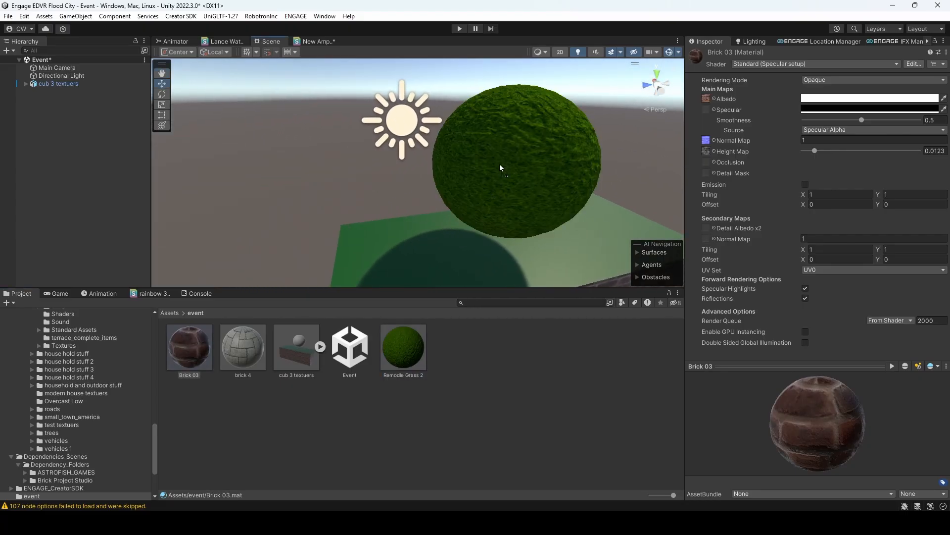
left_click_drag(406, 350, 448, 253)
right_click_drag(465, 195, 175, 165)
key("d")
key("w")
key("a")
- Try the brick 4 and Brick 03 materials on the sphere and put Remodle Grass 2 back on it
left_click_drag(237, 348, 354, 165)
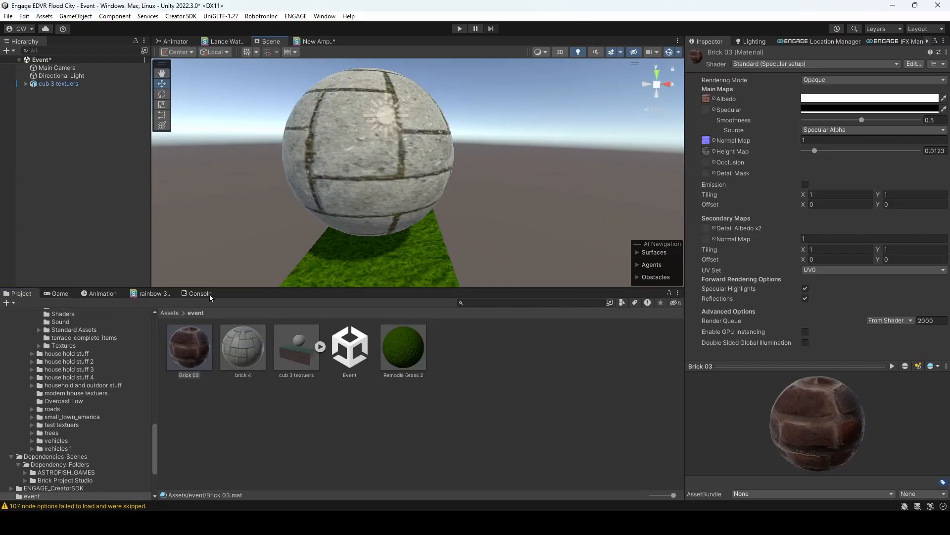
left_click_drag(190, 338, 373, 143)
left_click_drag(394, 342, 352, 116)
key("a")
right_click_drag(352, 118, 490, 162)
key("s")
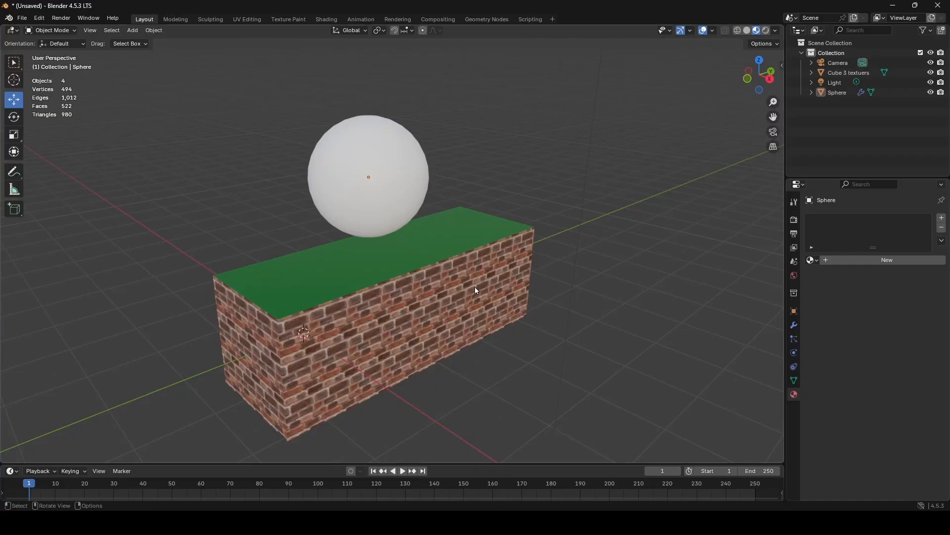
- Switch to Blender, give the sphere a new material and re-export the scene as FBX for Unity
left_click(837, 92)
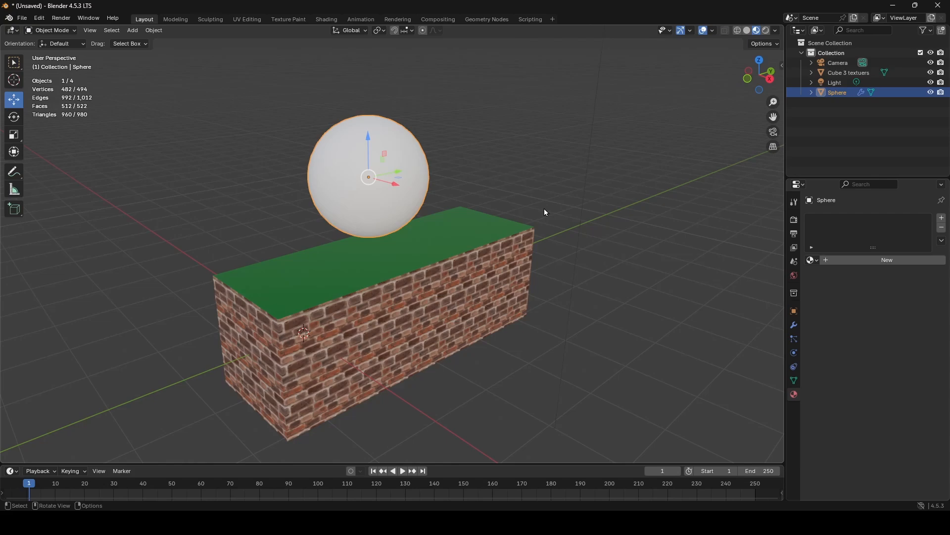
left_click(858, 260)
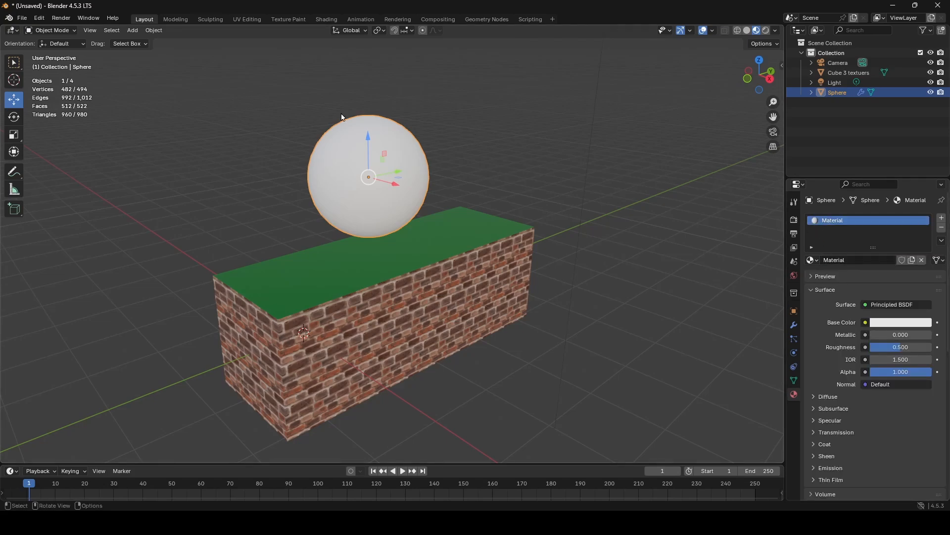
left_click(22, 18)
mouse_move(39, 169)
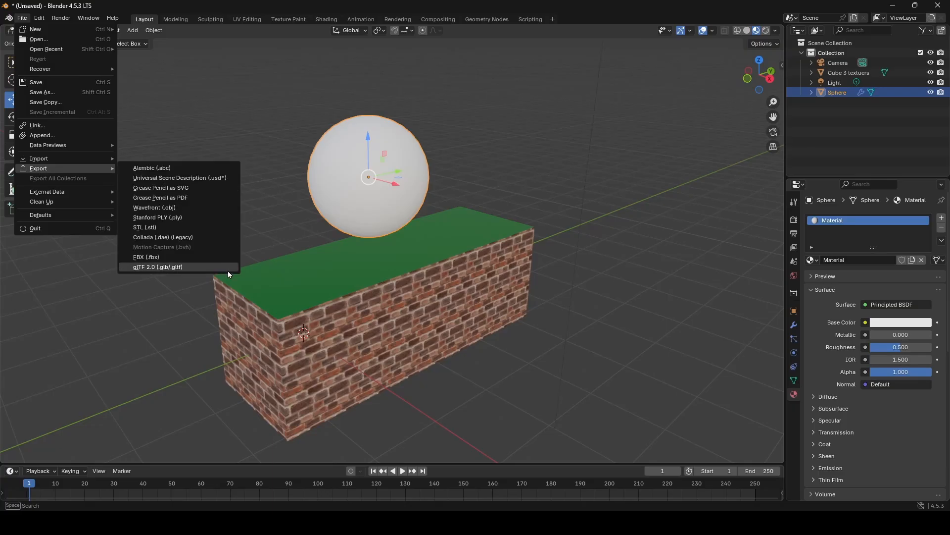
left_click(200, 267)
left_click(688, 401)
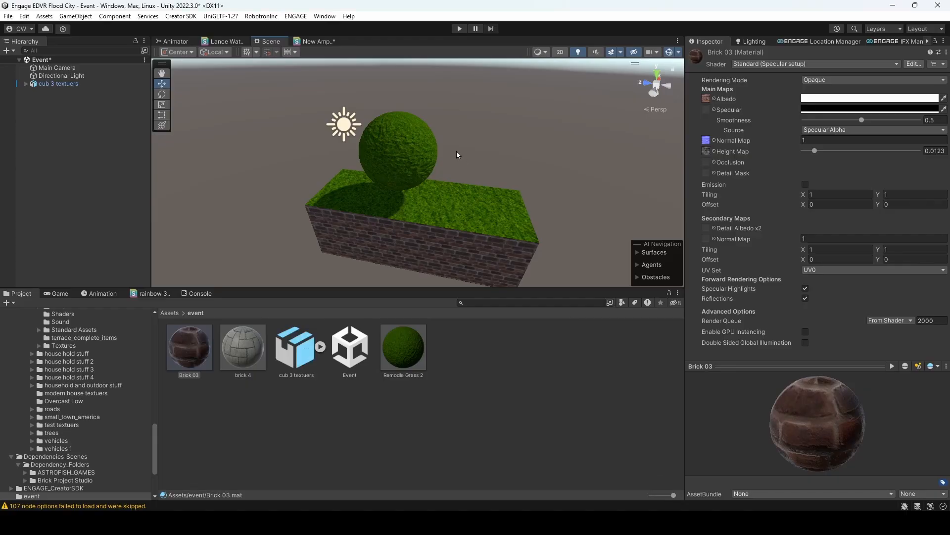
- Switch to Unity and examine which materials fill the slots of the block and the sphere, locating them among the project assets
middle_click_drag(456, 152, 410, 182)
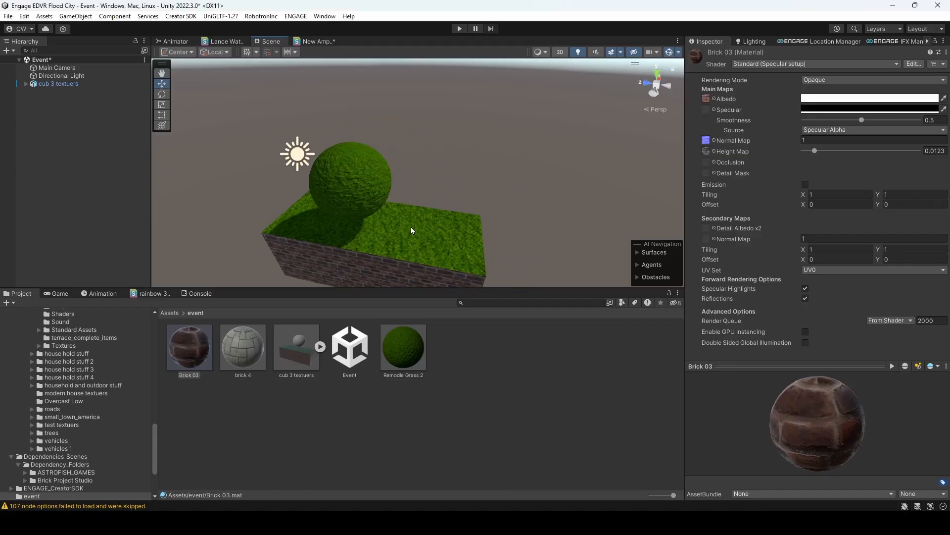
left_click(411, 227)
right_click_drag(424, 193, 447, 199)
left_click(399, 229)
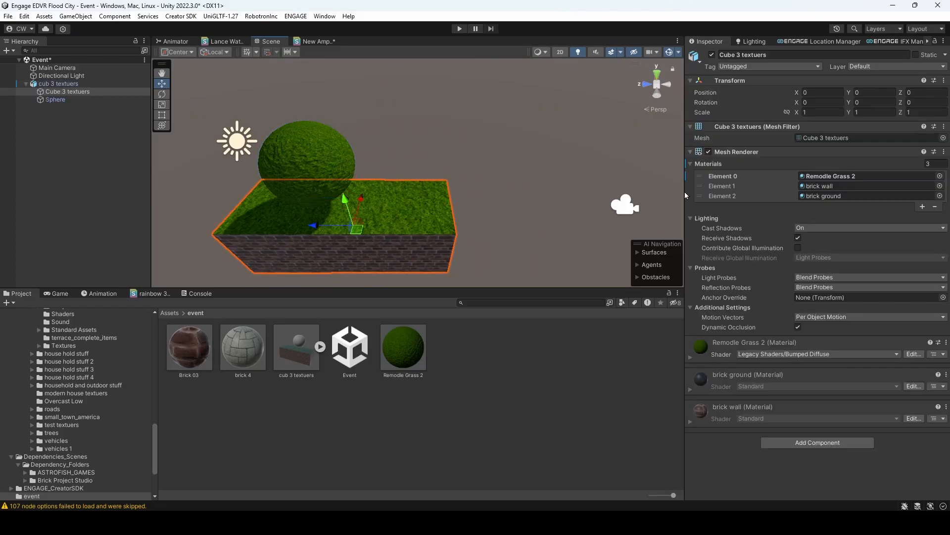
left_click(832, 187)
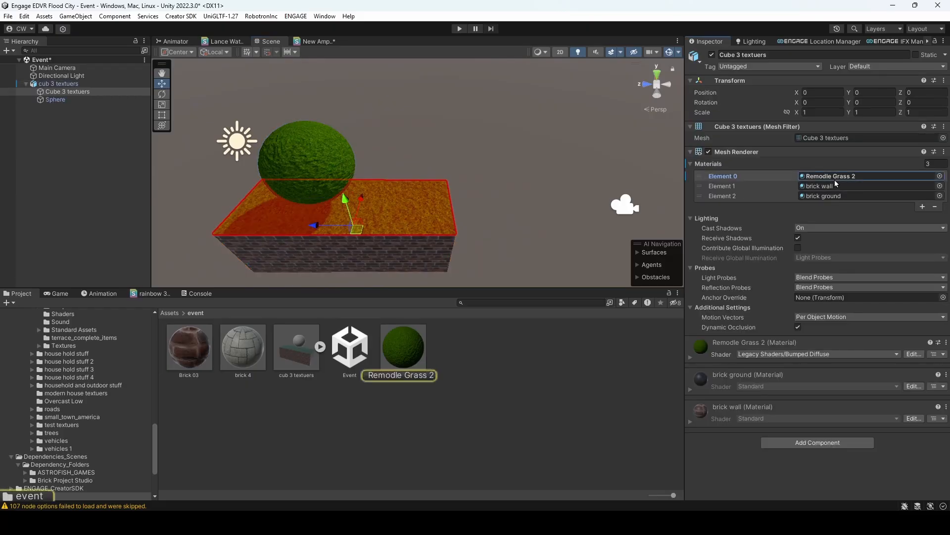
left_click(835, 196)
left_click(833, 176)
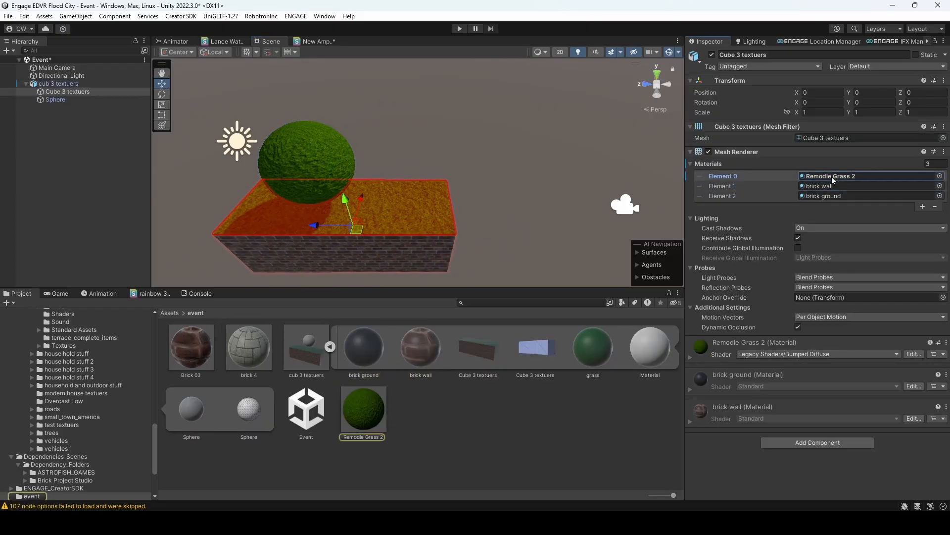
left_click(356, 168)
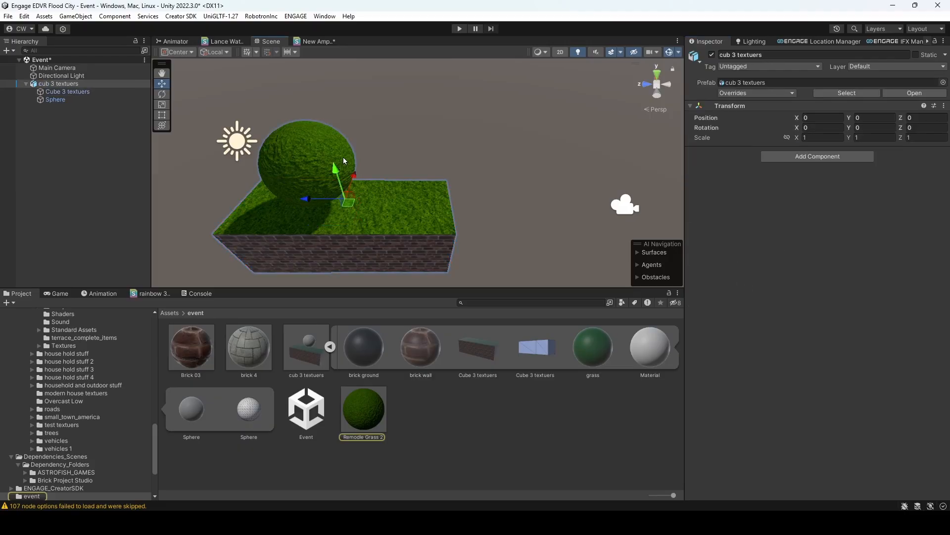
left_click(284, 159)
left_click(818, 177)
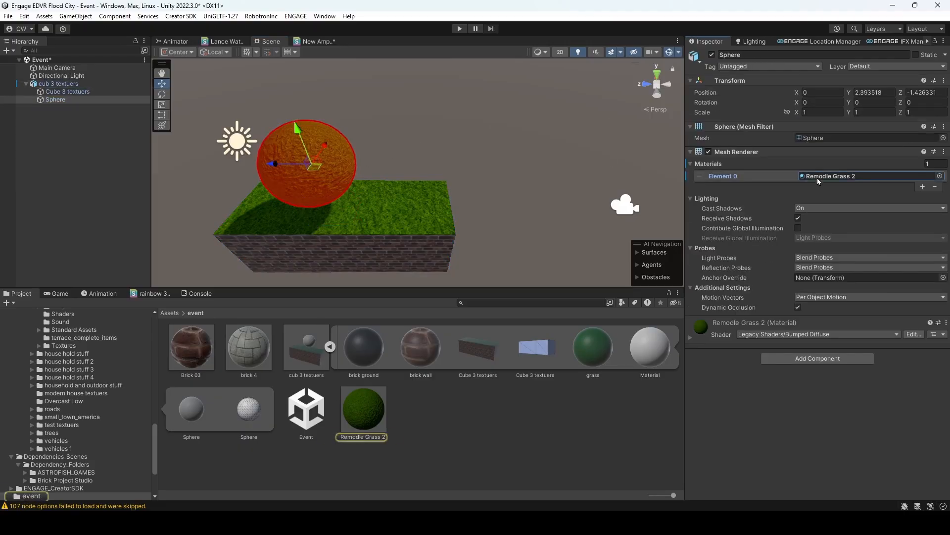
- View the sphere and block from another side, clear the selection and collapse the cub 3 textuers model's contents
left_click_drag(454, 171, 415, 188, "alt")
key("f")
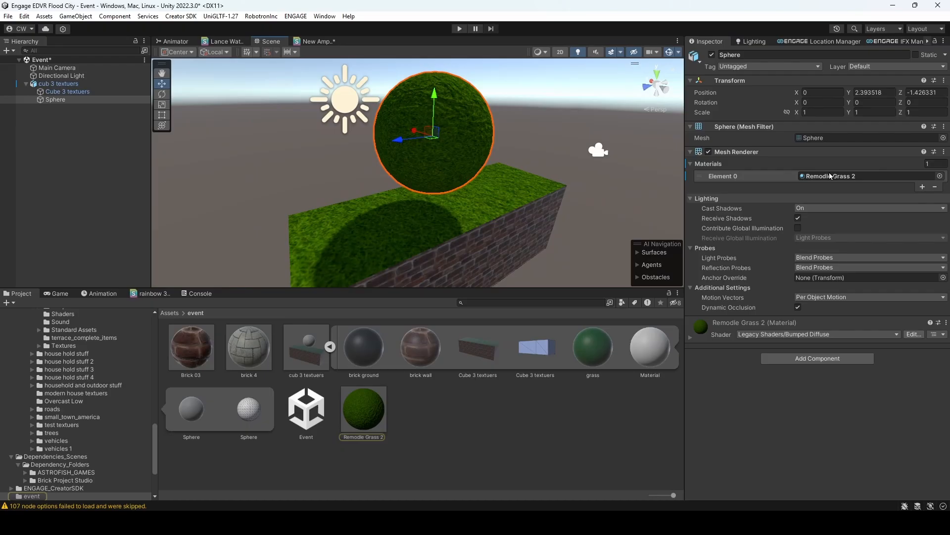
left_click(507, 243)
scroll(512, 161, "down", 5)
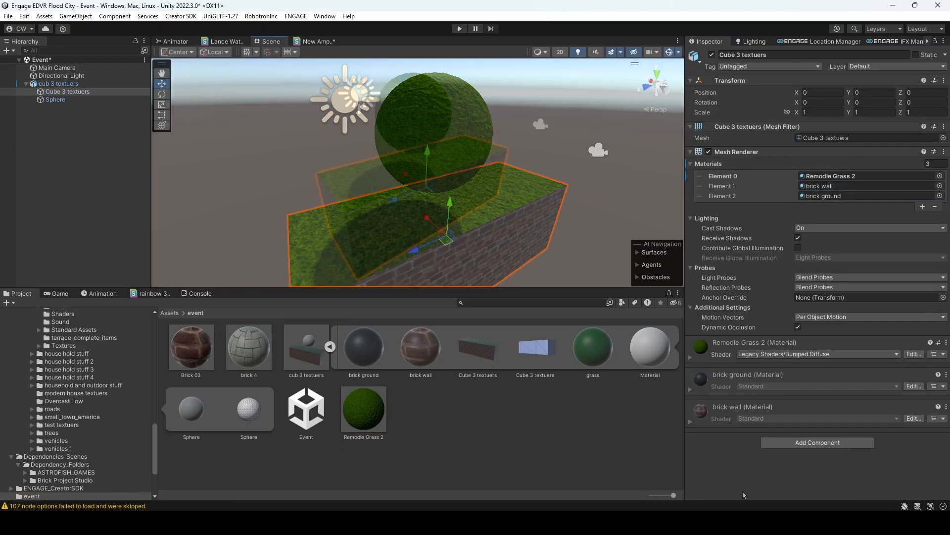
mouse_move(513, 158)
left_mouse_down("alt")
mouse_move(483, 162)
mouse_move(503, 150)
mouse_move(494, 156)
left_mouse_up("alt")
left_click(520, 131)
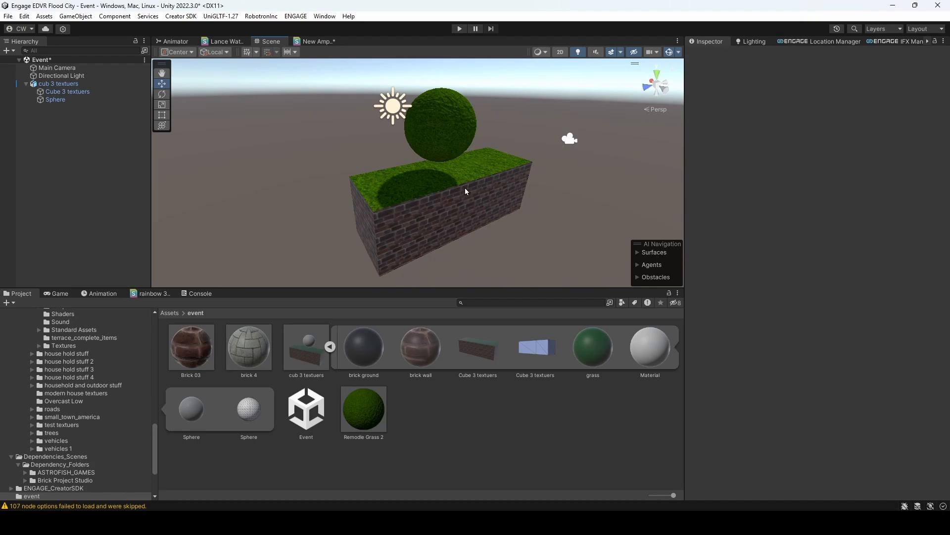
left_click(330, 347)
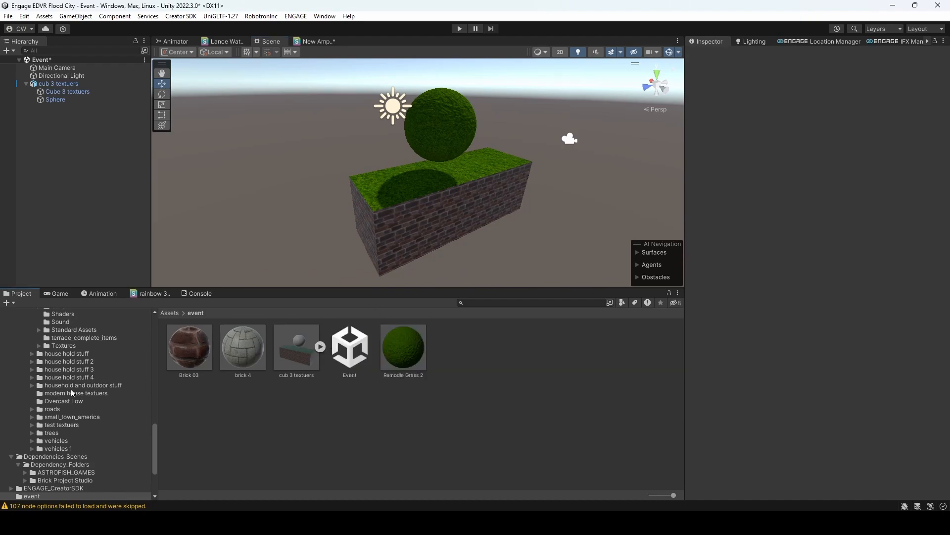
- Try the Balloons model from the --IFX-Bundles-Desktop_And_Android folder in the scene, moved away from the origin, and remove it
scroll(75, 424, "up", 15)
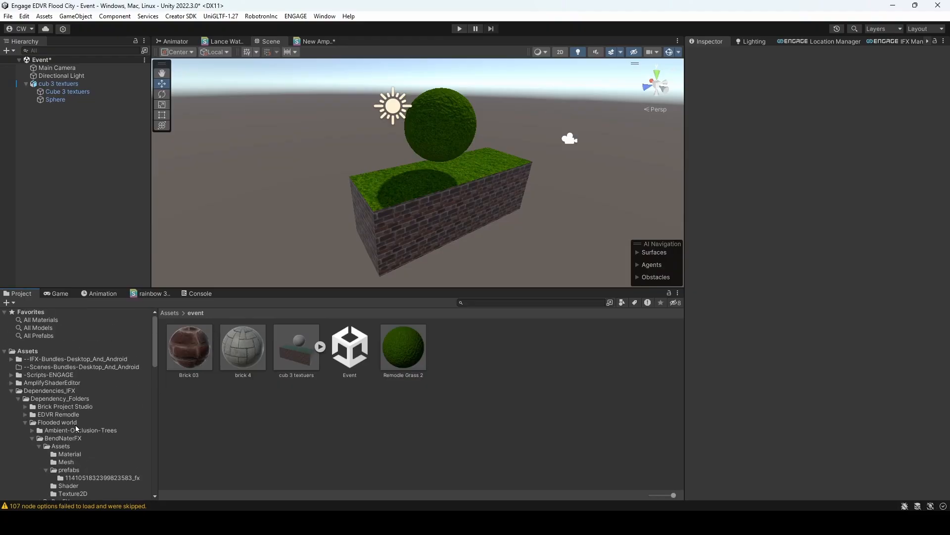
left_click(51, 360)
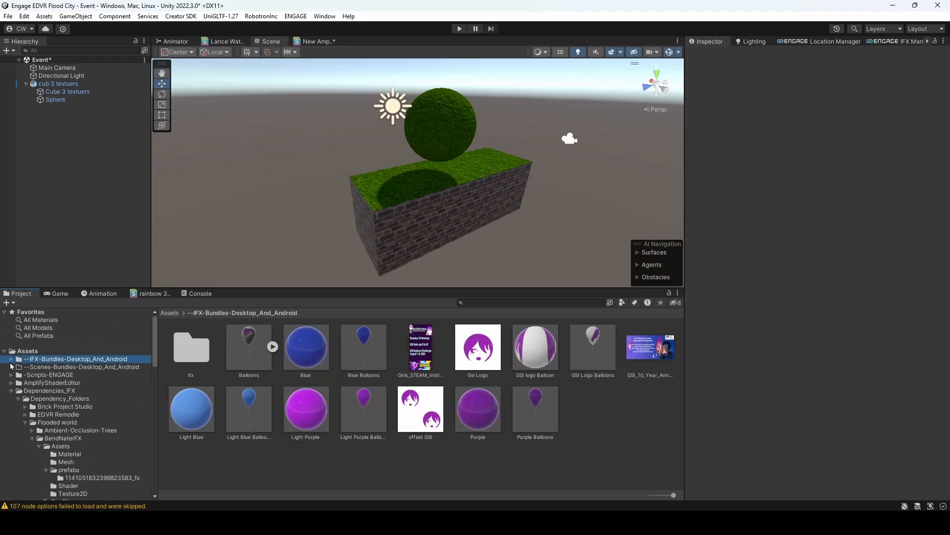
left_click_drag(256, 358, 117, 220)
right_click_drag(378, 197, 399, 248)
key("w")
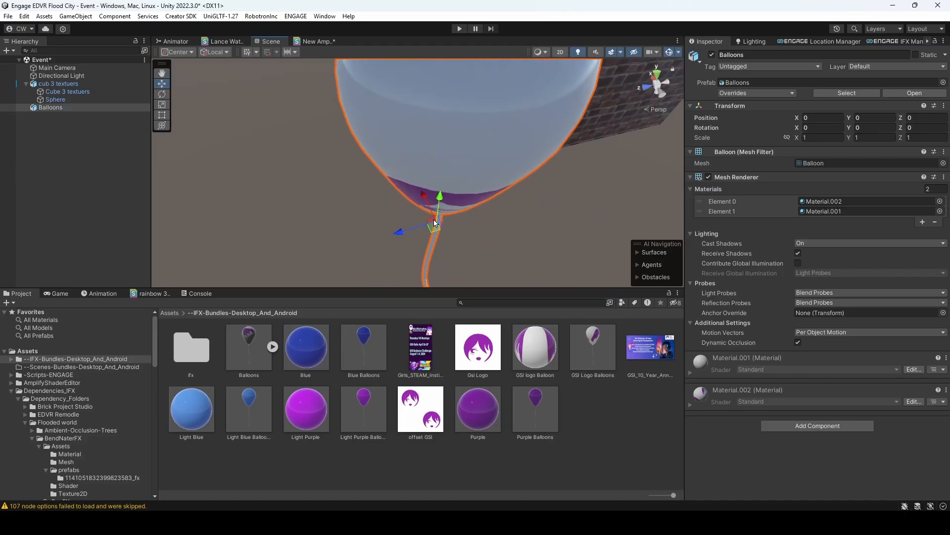
left_click_drag(436, 231, 316, 239)
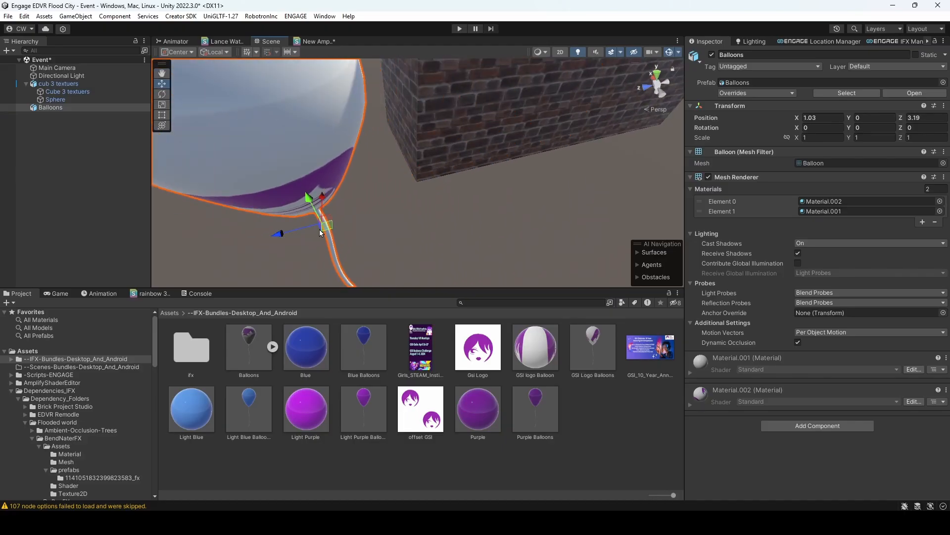
key("Delete")
- Try the Blue Balloons prefab in the scene and remove it
left_click_drag(368, 352, 93, 232)
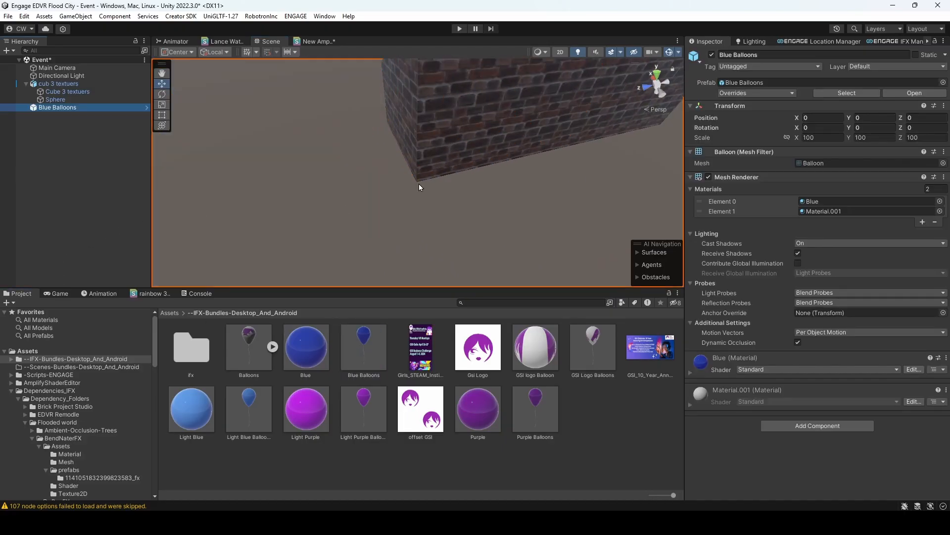
right_click_drag(391, 194, 408, 108)
key("s")
key("Delete")
- Add the Purple Balloons prefab, shrink it uniformly to a scale of about 1.06 and place it beside the block at about 4.9, 2.6, 3.5
left_click(535, 408)
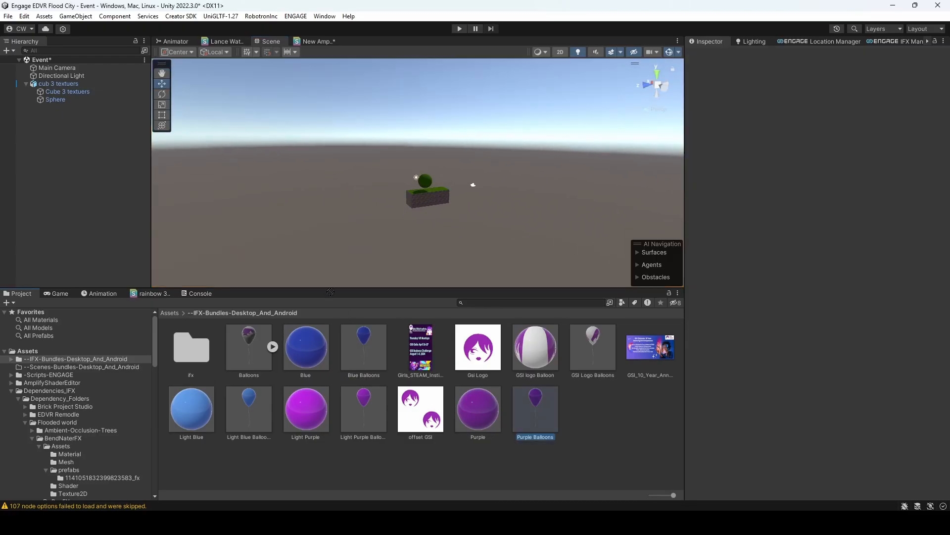
left_click_drag(535, 409, 56, 173)
right_click_drag(409, 174, 425, 203)
key("s")
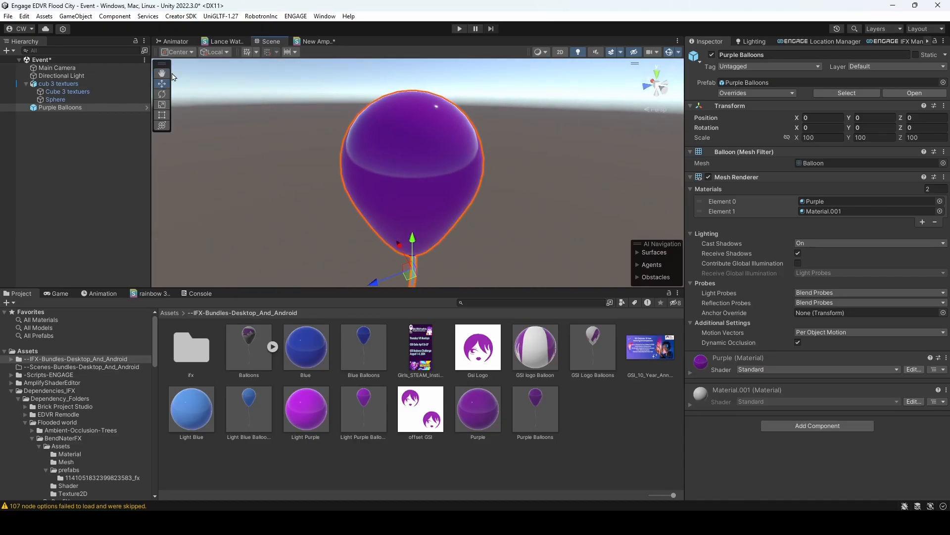
left_click_drag(414, 251, 383, 198)
left_click(161, 105)
scroll(413, 199, "up", 10)
left_click(162, 83)
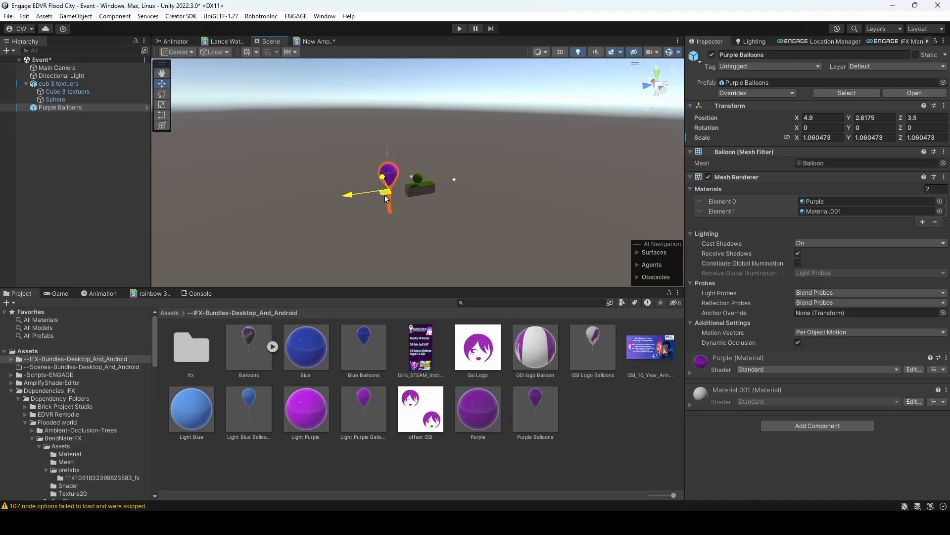
key("w")
right_click_drag(436, 205, 488, 221)
key("s")
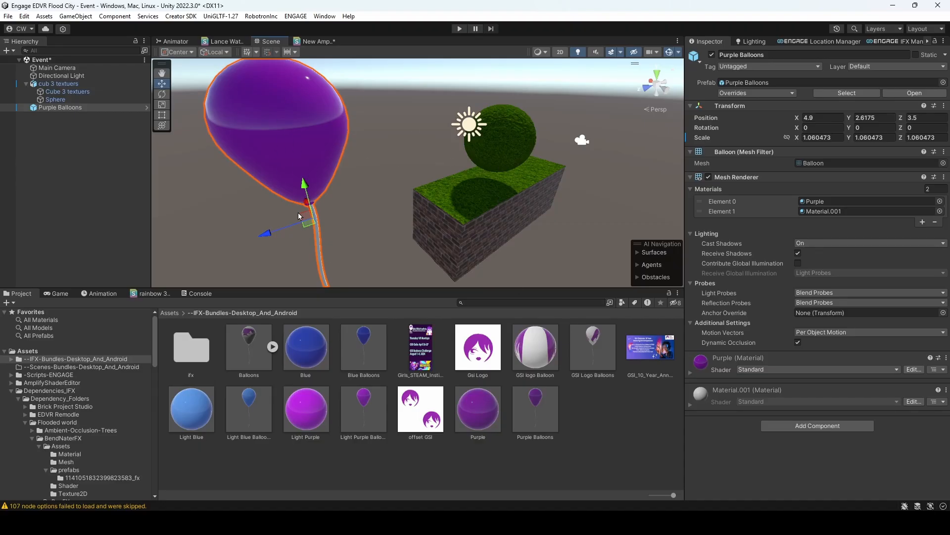
right_click_drag(359, 164, 334, 117)
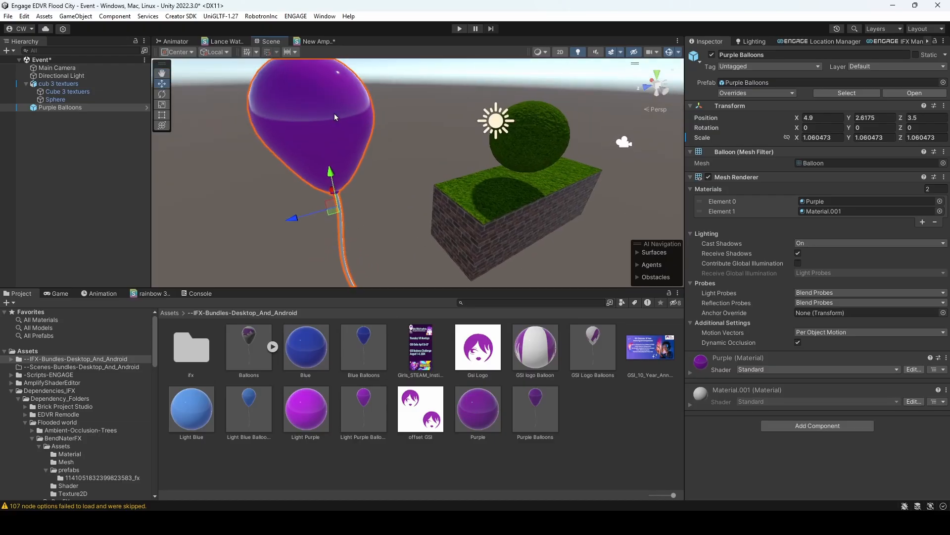
- Delete the purple balloon from the scene and collapse the cub 3 textuers model's contents
left_click(516, 198)
left_click(522, 195)
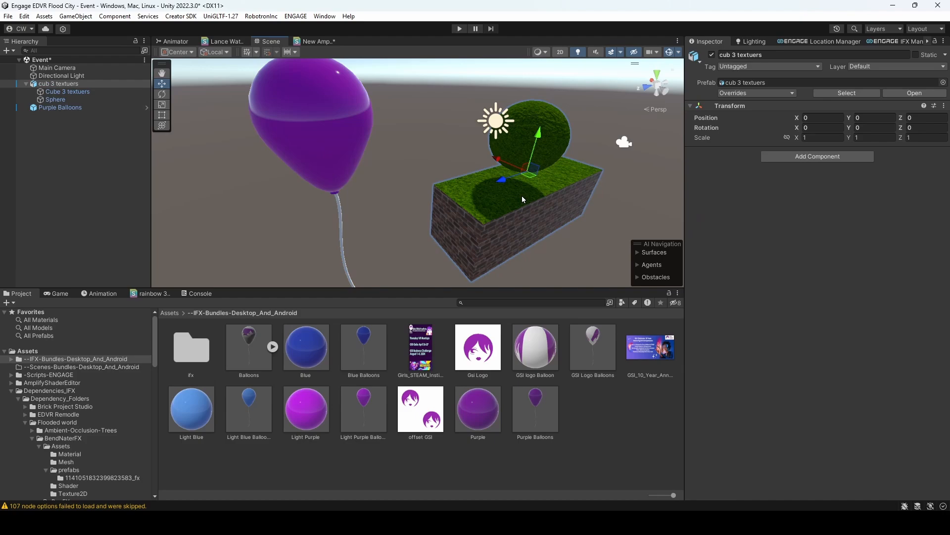
left_click(322, 138)
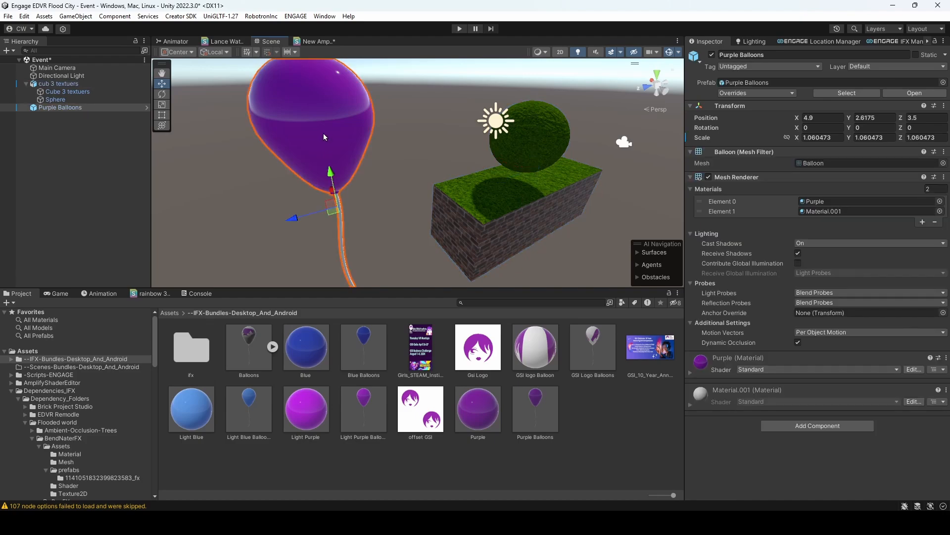
key("Delete")
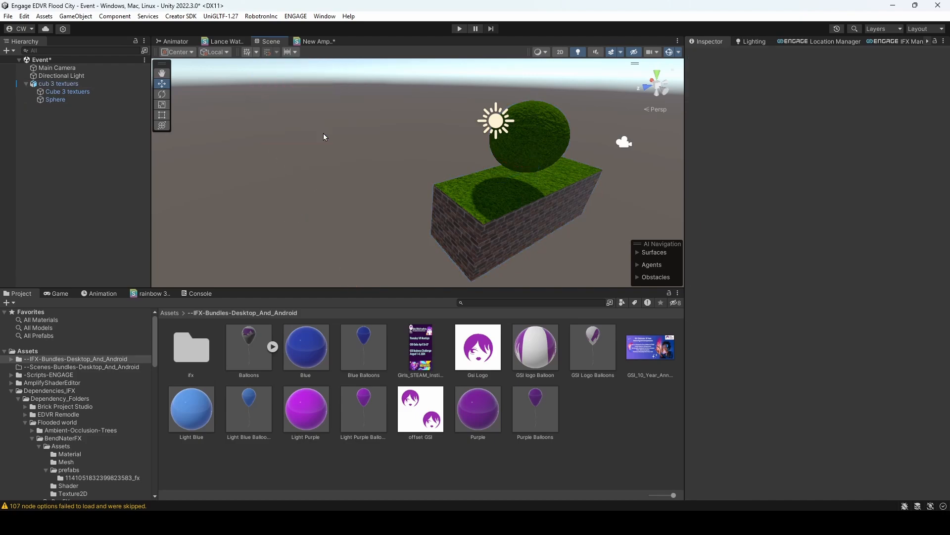
left_click(27, 85)
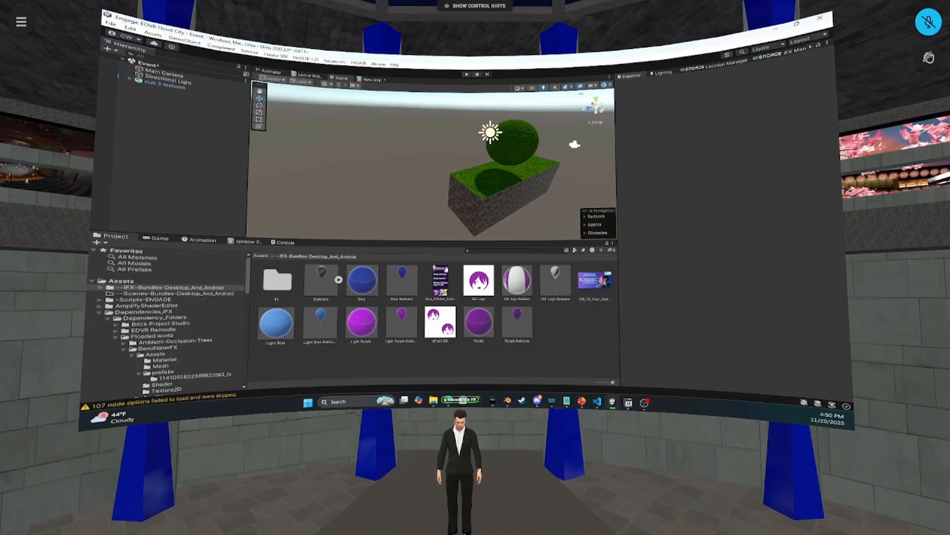
mouse_move(425, 165)
right_mouse_down()
mouse_move(462, 156)
mouse_move(441, 159)
right_mouse_up()
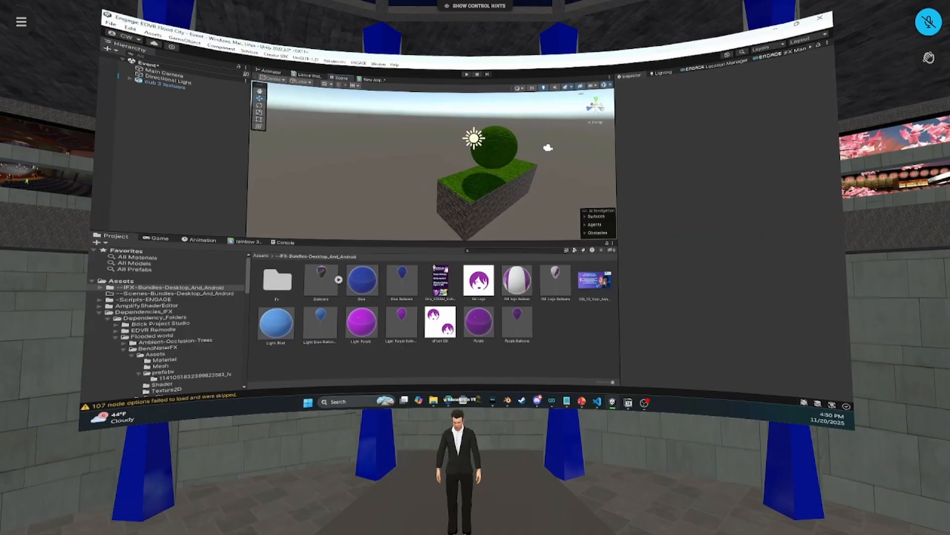
right_click_drag(475, 268, 942, 302)
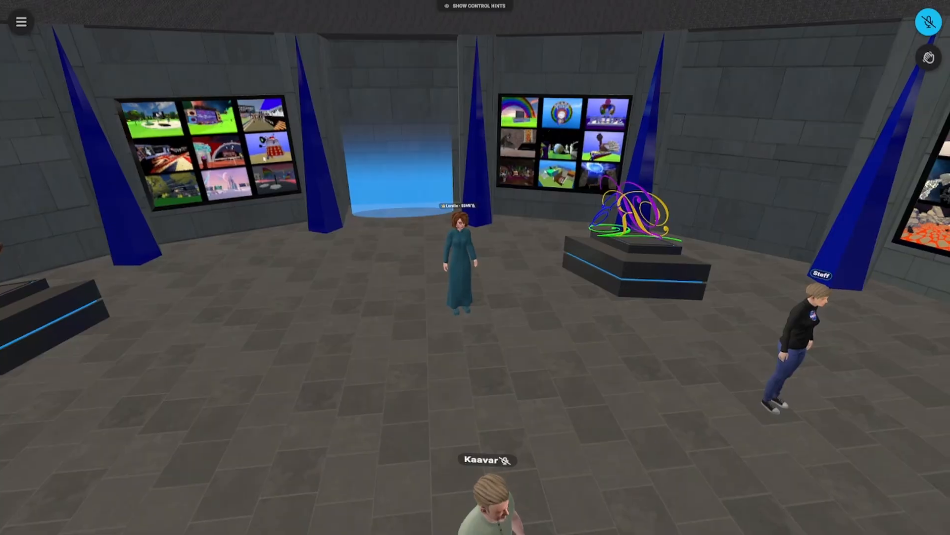
right_click_drag(475, 268, 352, 248)
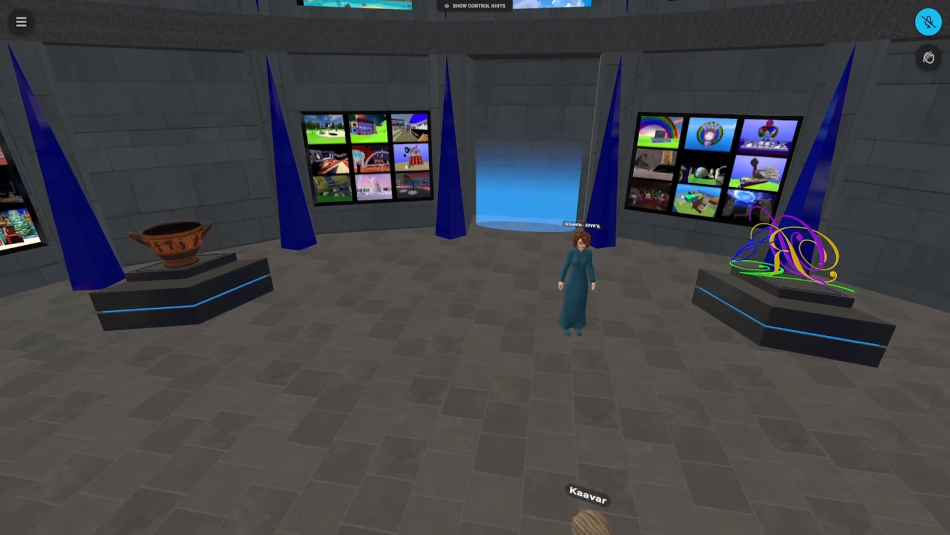
key("s")
right_click_drag(475, 267, 542, 342)
key("d")
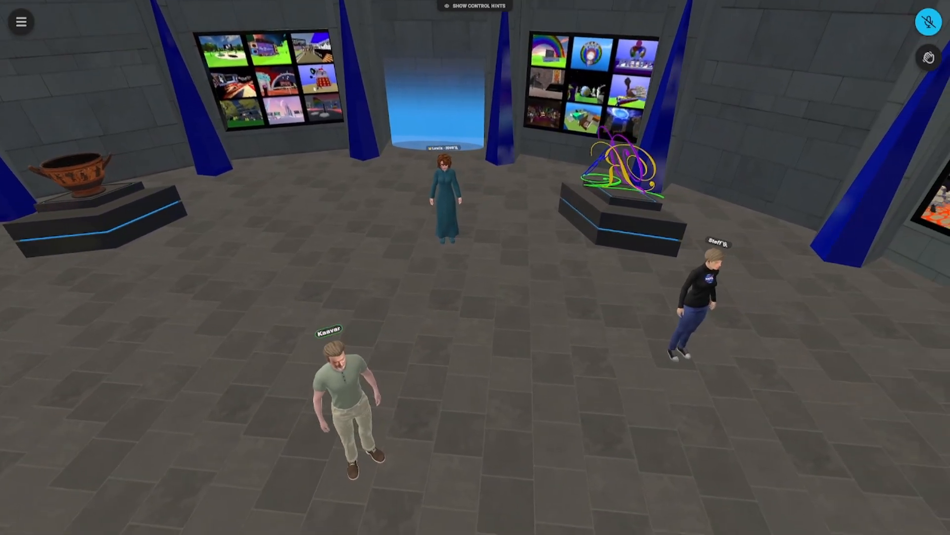
right_click_drag(475, 267, 445, 221)
key("s")
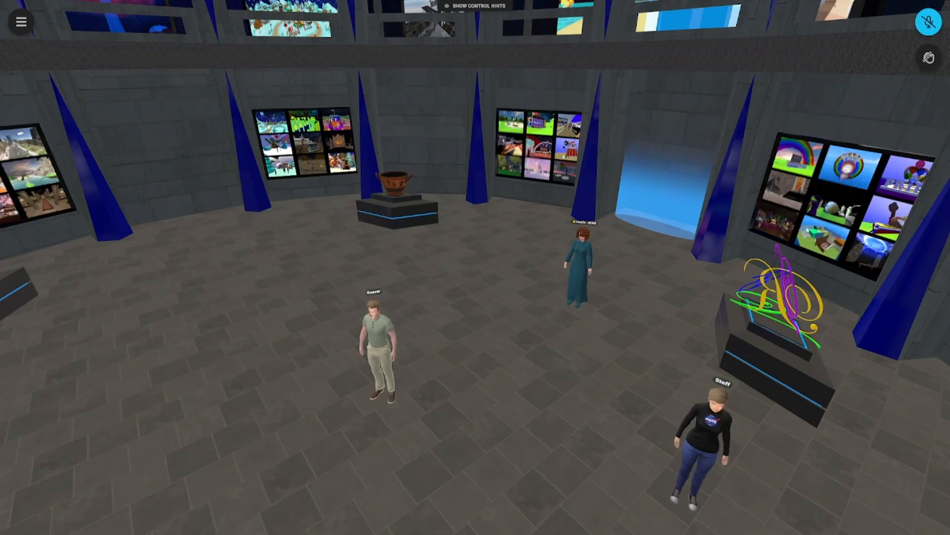
key("Right")
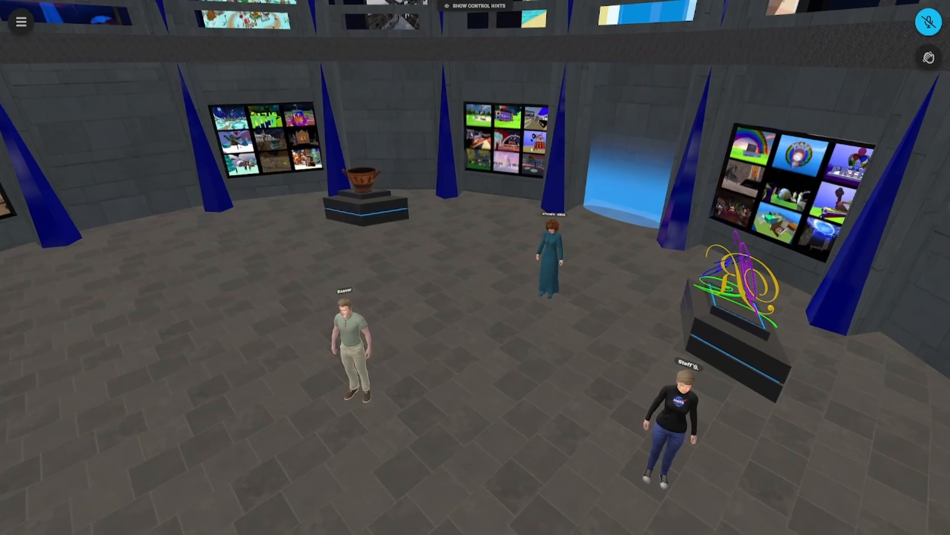
key("w")
key("Left")
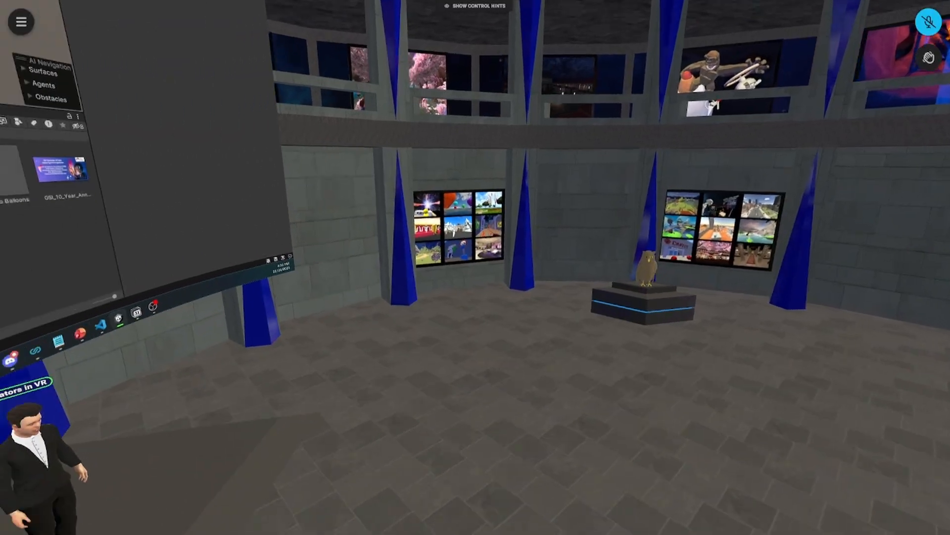
key("Left")
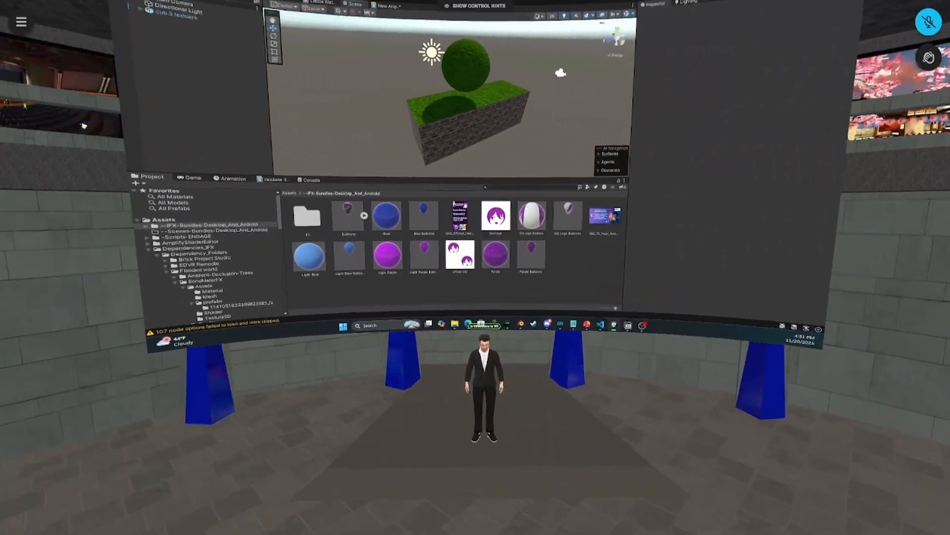
key("Right")
key("s")
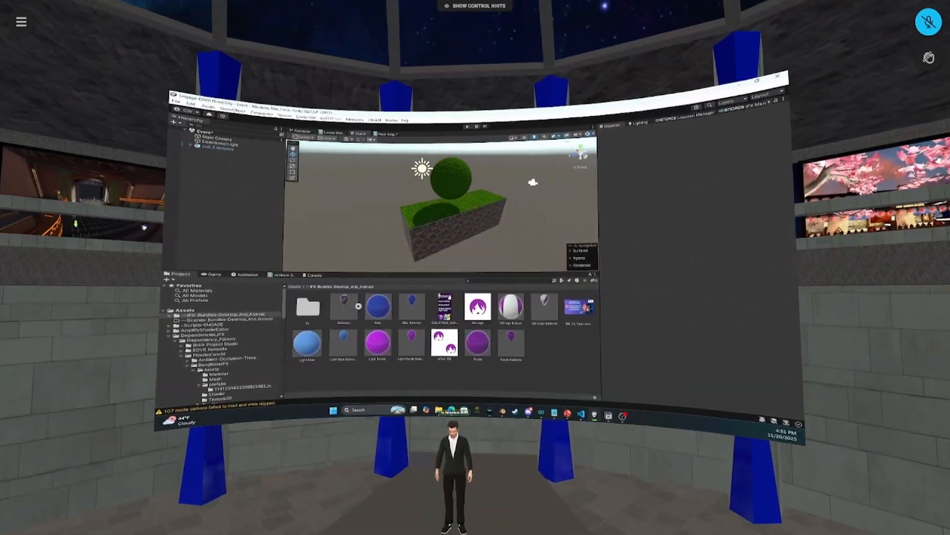
key("w")
key("w")
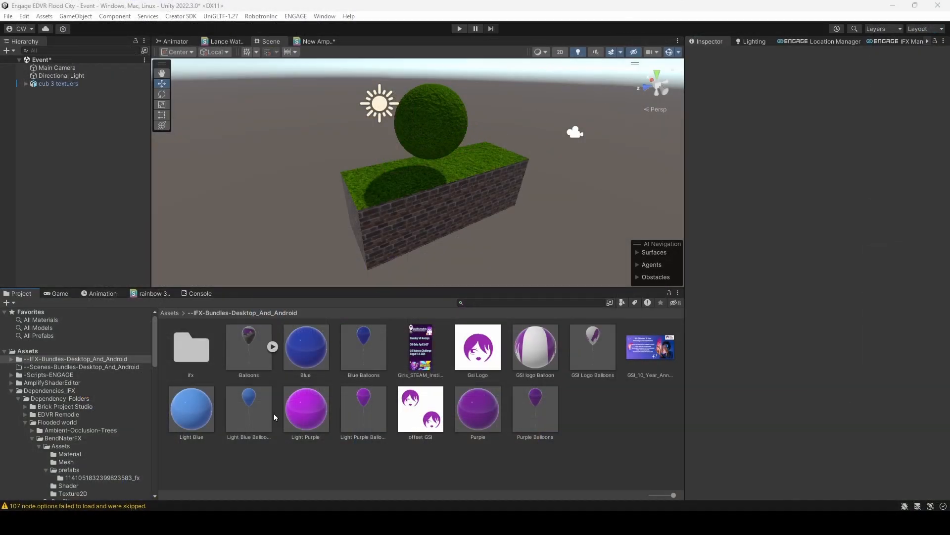
scroll(86, 389, "down", 15)
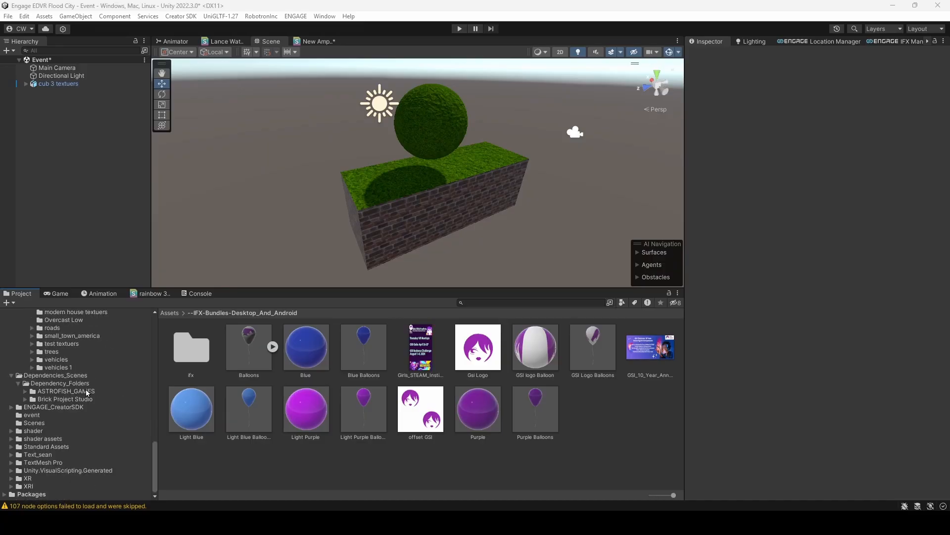
scroll(79, 421, "up", 15)
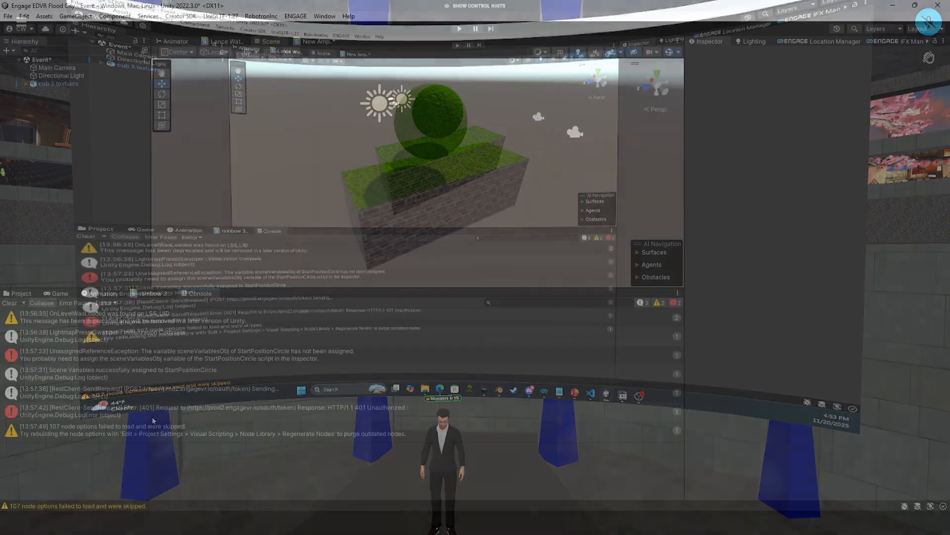
- Return from the console to the project assets and select the cub 3 textuers model in the scene
left_click(22, 293)
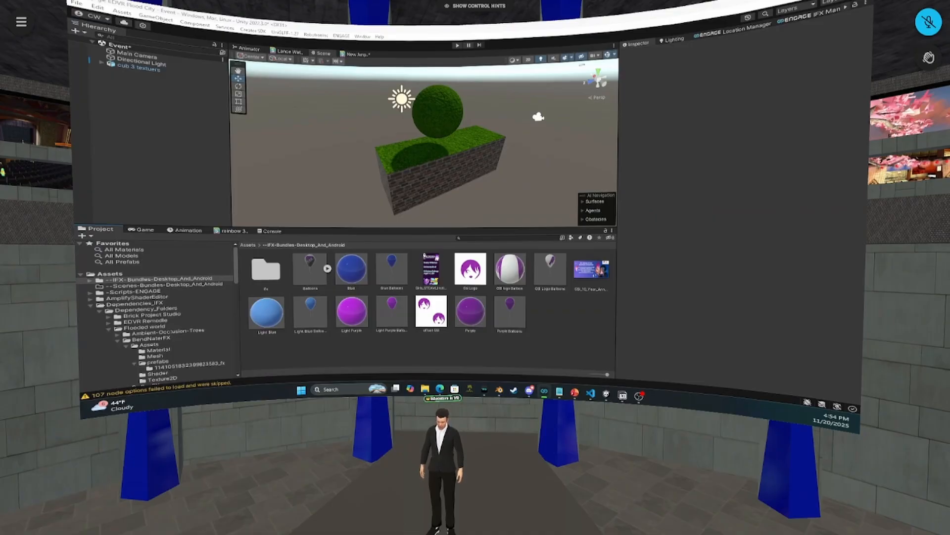
left_click(138, 68)
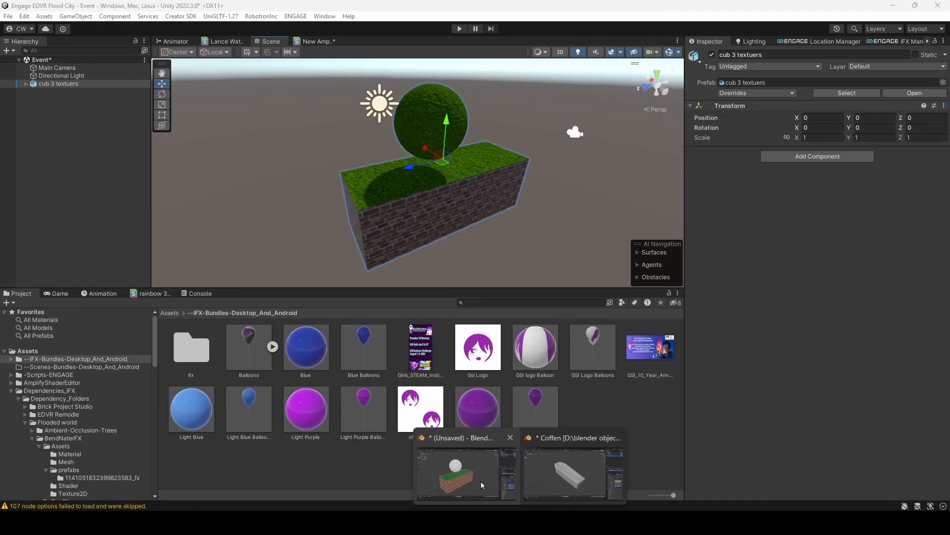
- Switch to Blender and extrude the rear half of the block's long brick wall outward to form an L shape
left_click(481, 483)
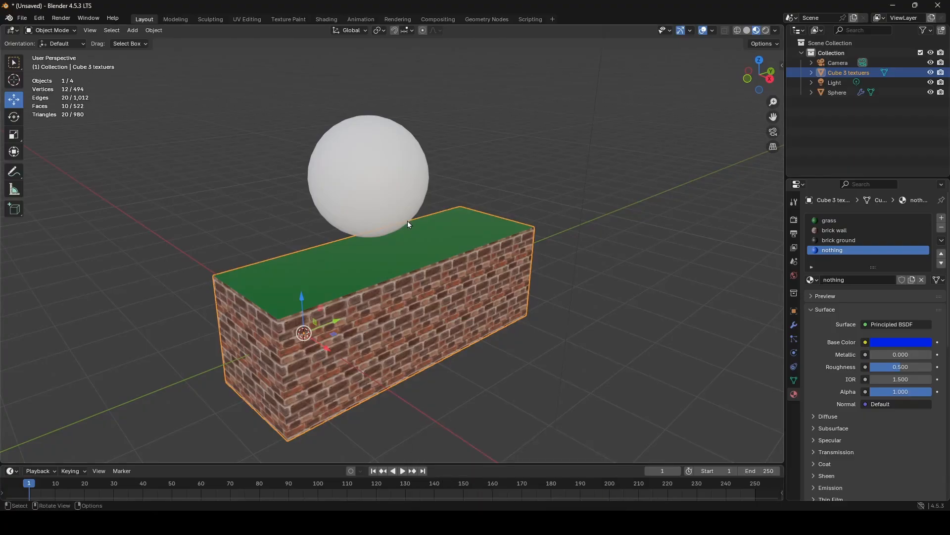
middle_click_drag(408, 220, 452, 222)
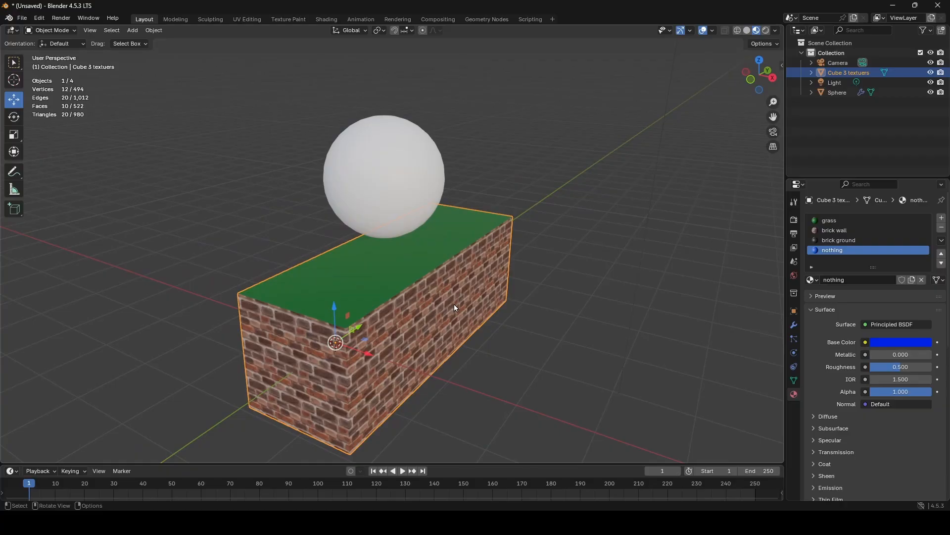
key("Tab")
left_click(454, 304)
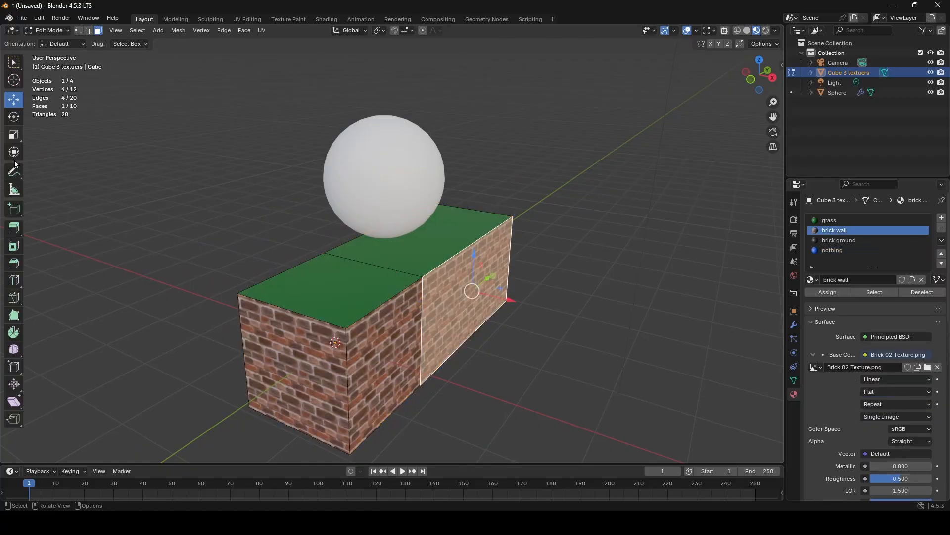
left_click(14, 228)
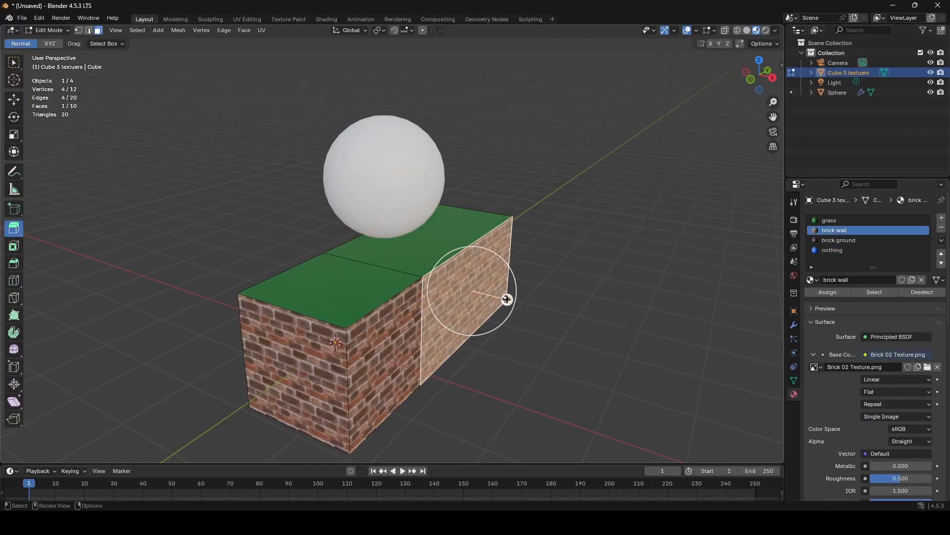
left_click_drag(506, 298, 634, 431)
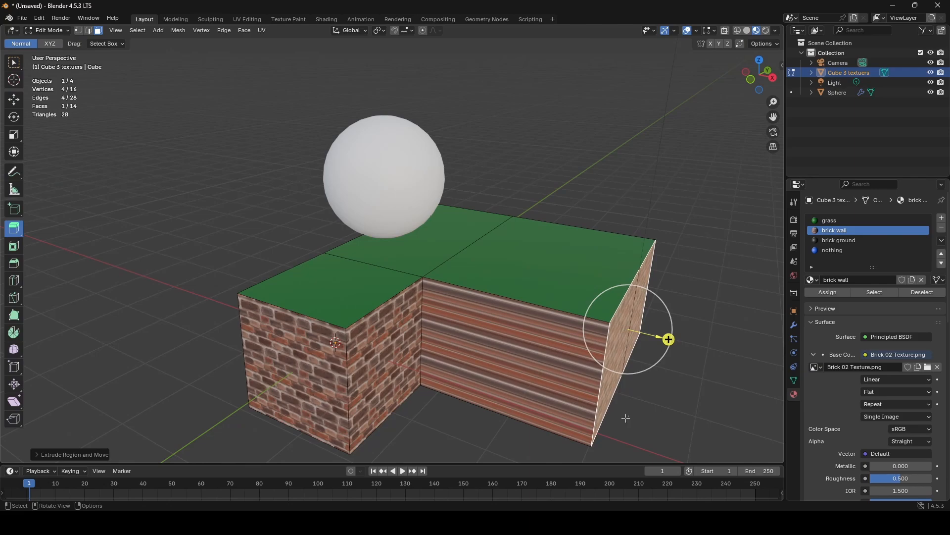
middle_click_drag(626, 419, 569, 330, "shift")
scroll(483, 198, "up", 5)
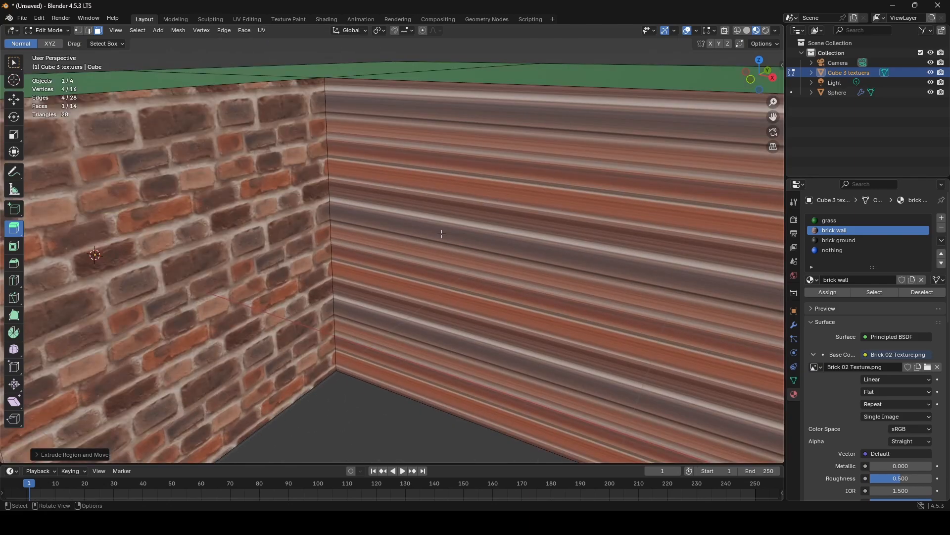
scroll(502, 248, "down", 6)
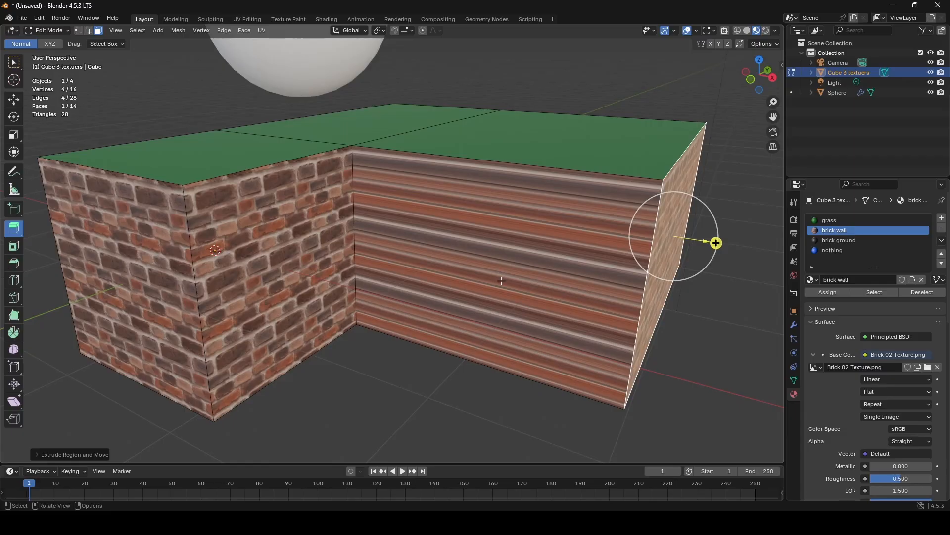
- Undo the last extrusion and extrude the rear half of the long brick wall outward again by a shorter distance
key("ctrl+z")
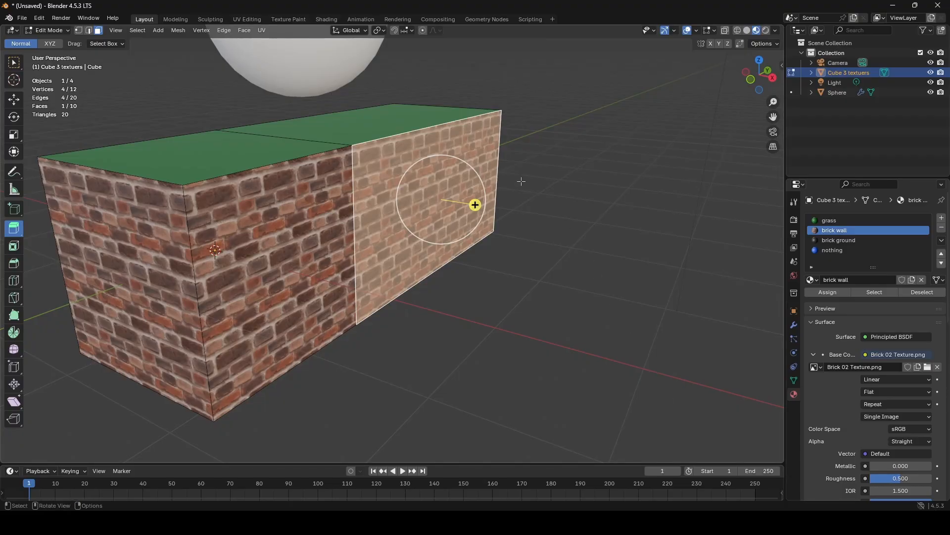
left_click_drag(475, 205, 588, 221)
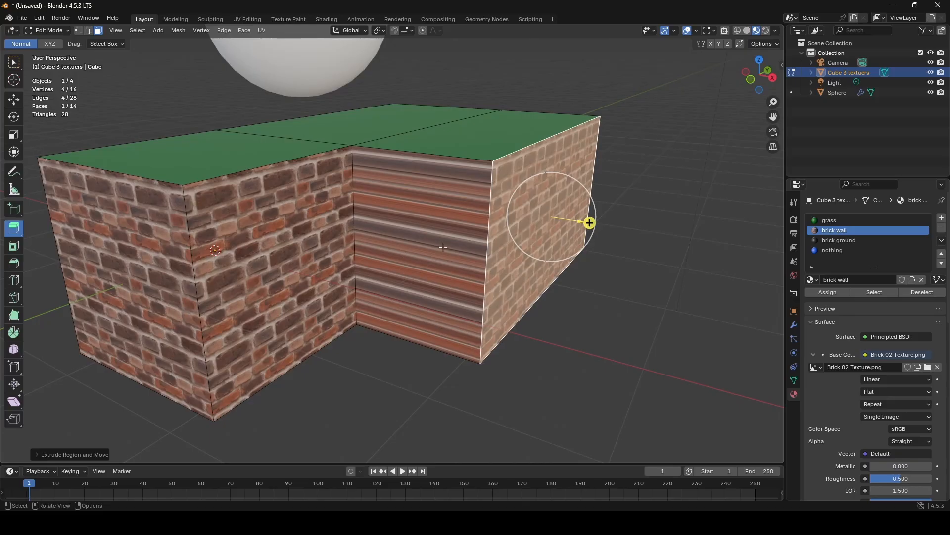
- Switch to Unity and select the Cube 3 textuers mesh in the scene to inspect its material elements
key("alt+Tab")
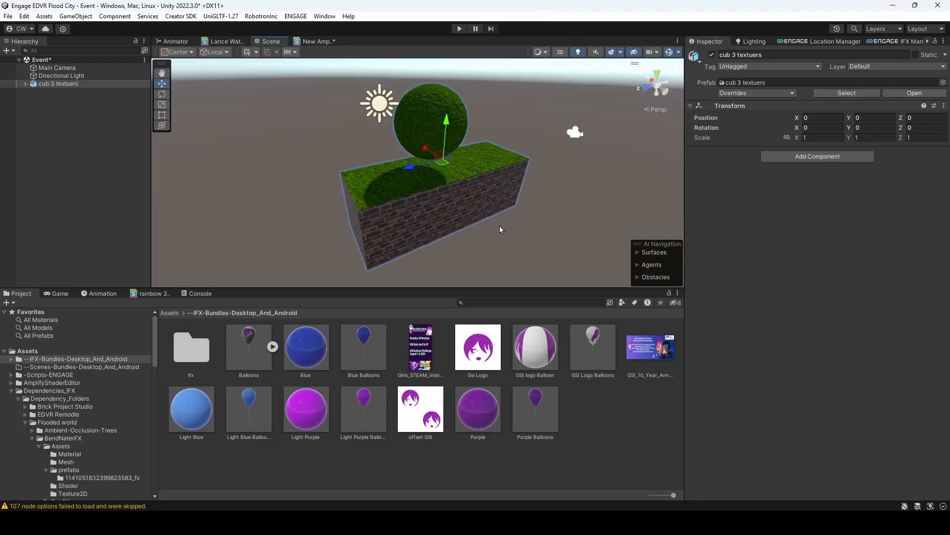
left_click(423, 213)
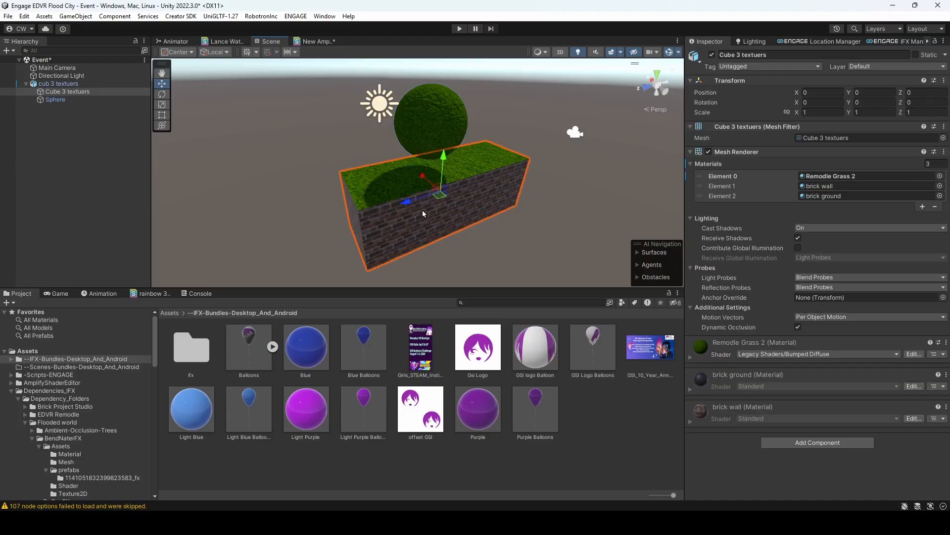
left_click(801, 448)
left_click(388, 222)
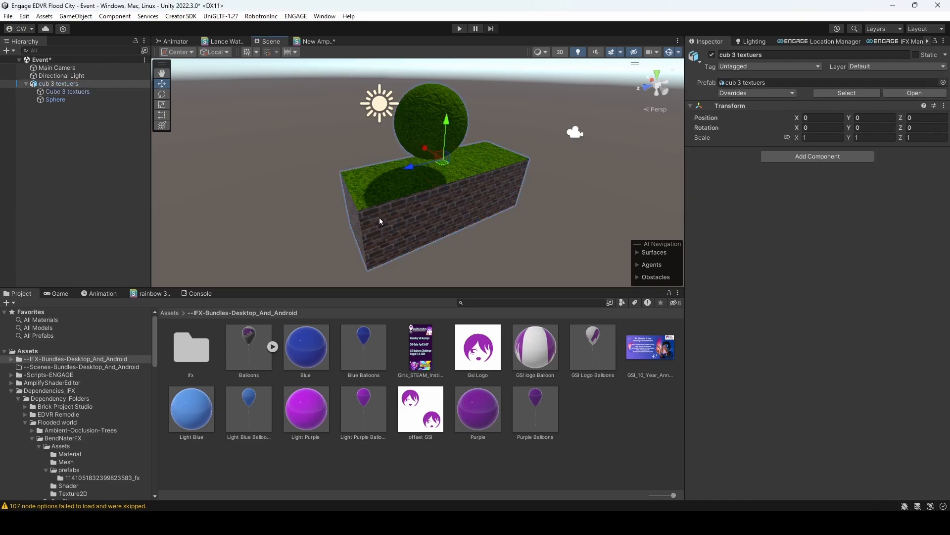
left_click(380, 218)
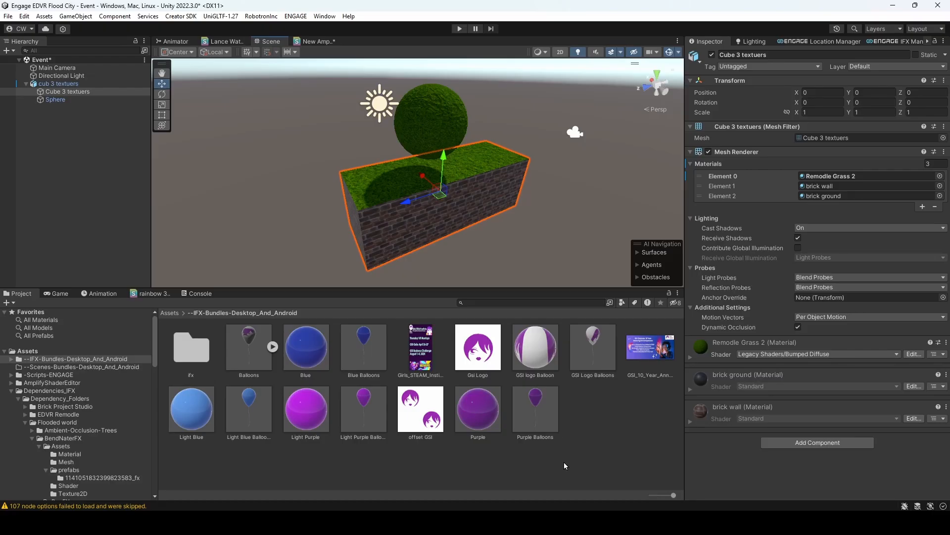
- Switch back to Blender and examine the stretched brick texture on the extruded section's side in Edit and Object Mode
mouse_move(520, 522)
left_click(504, 470)
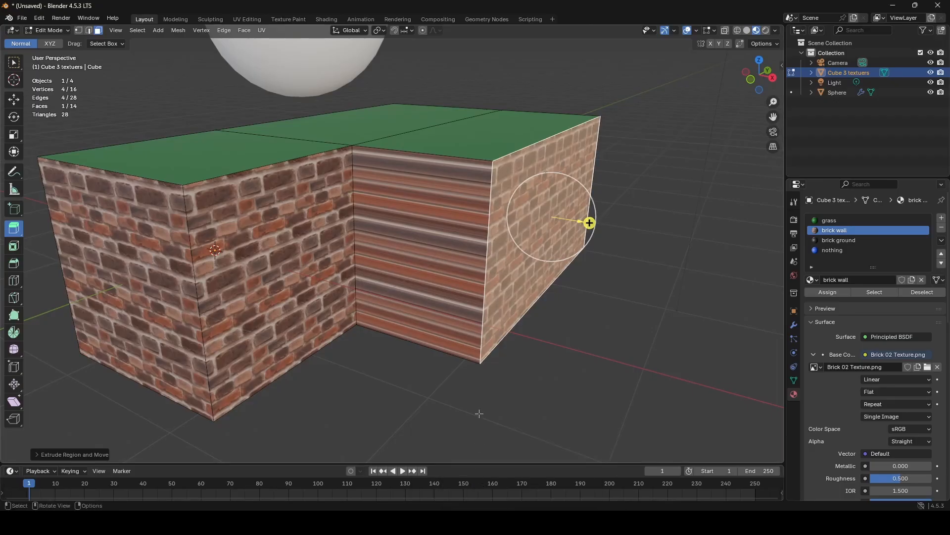
middle_click_drag(479, 285, 494, 318)
scroll(494, 317, "up", 5)
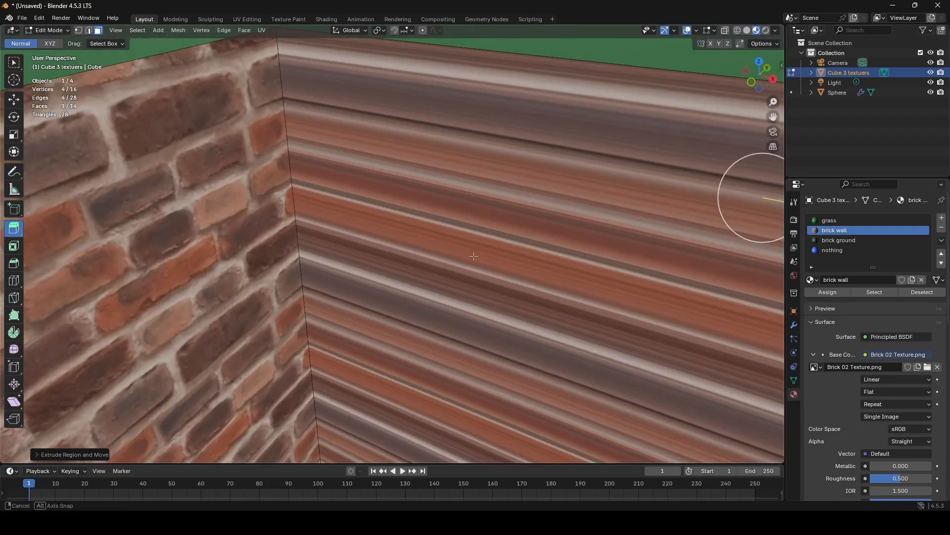
key("Tab")
scroll(479, 218, "down", 8)
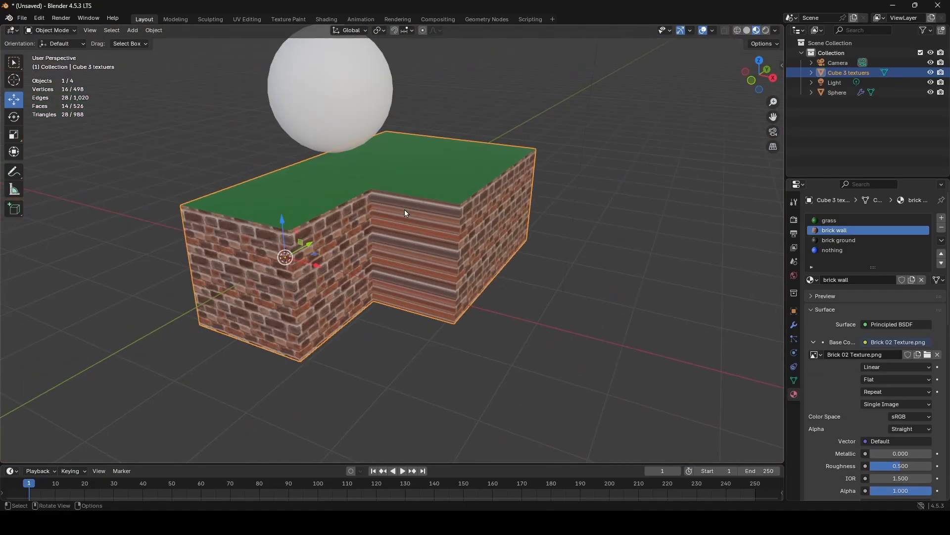
right_click(407, 209)
- Select the block's whole mesh in Edit Mode and add a Subdivision Surface modifier to the block
key("Tab")
key("a")
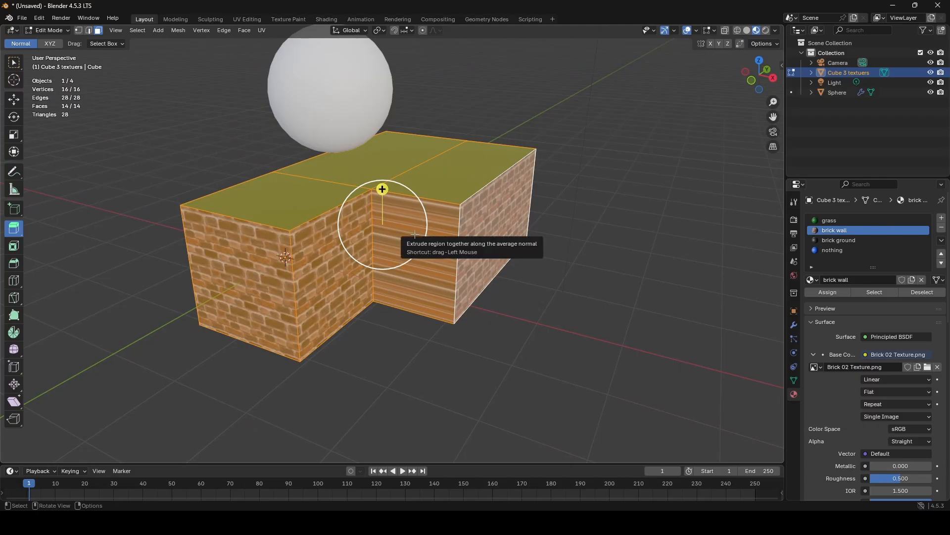
right_click(415, 232)
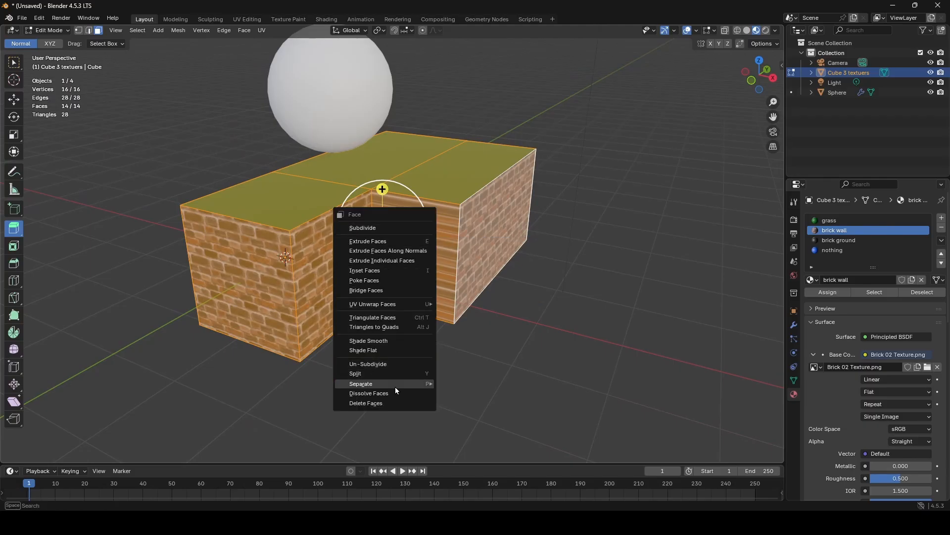
mouse_move(396, 388)
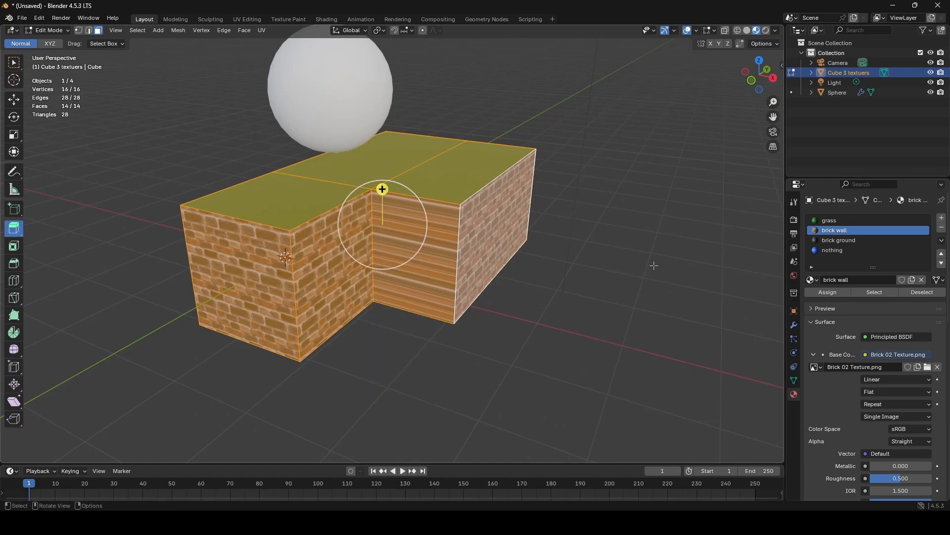
left_click(794, 324)
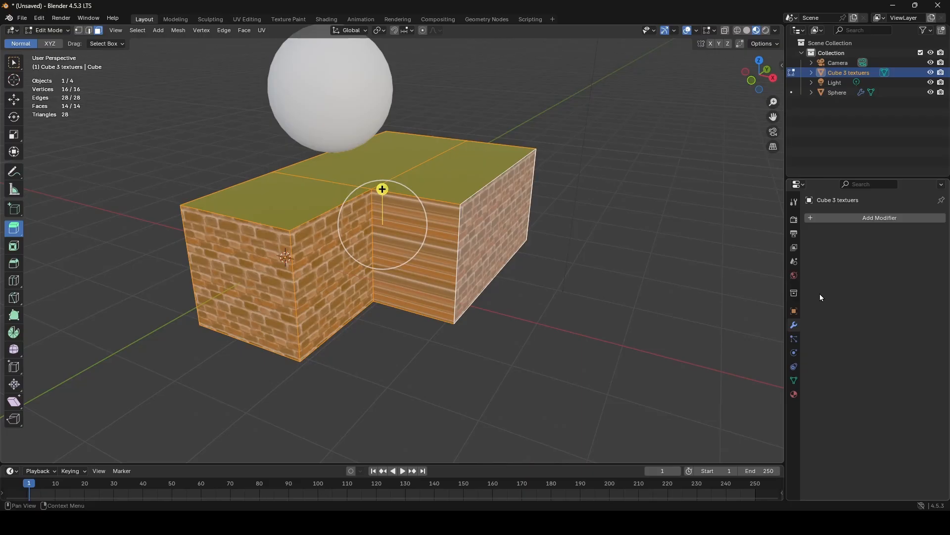
left_click(834, 219)
mouse_move(797, 255)
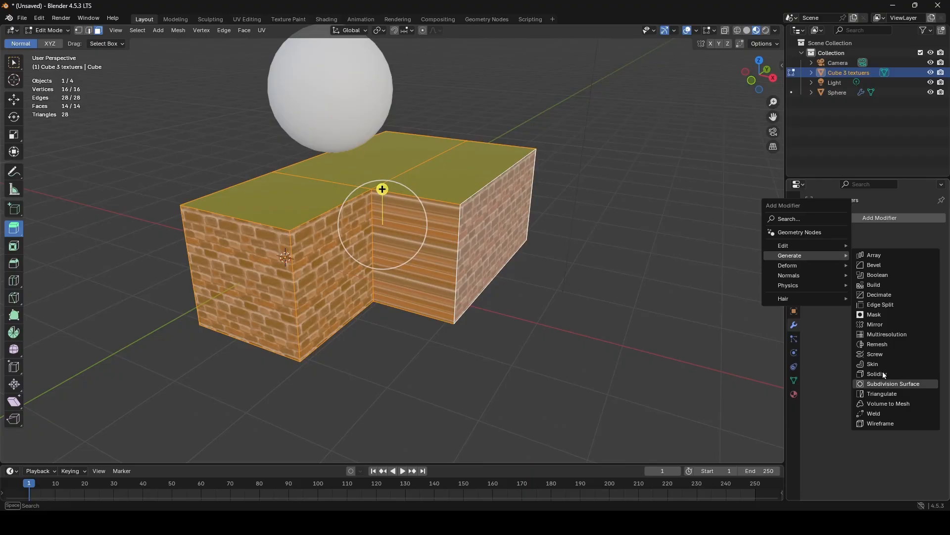
mouse_move(543, 287)
middle_mouse_down()
mouse_move(560, 287)
mouse_move(522, 289)
mouse_move(548, 270)
middle_mouse_up()
key("Tab")
- Set the Subdivision modifier's viewport levels to 3, apply it and inspect the rounded block's mesh in Edit Mode
key("Tab")
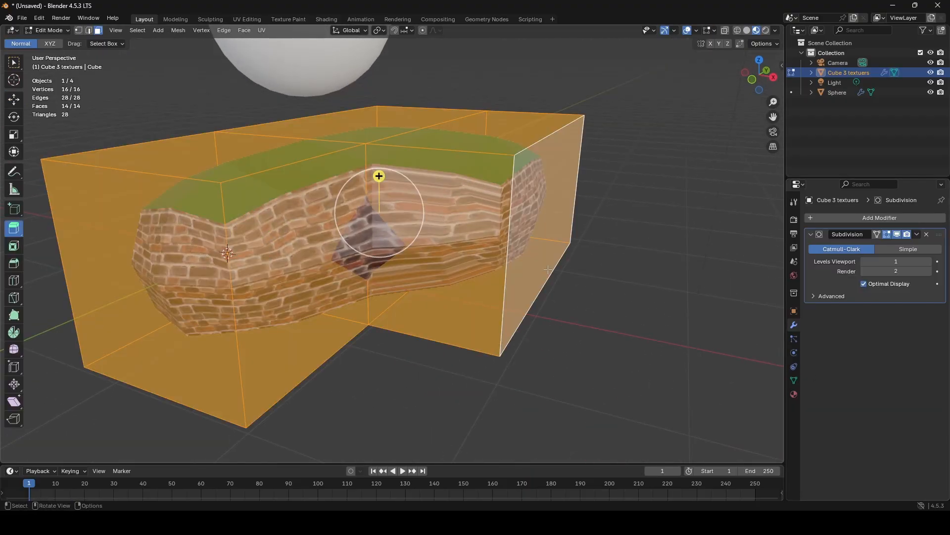
mouse_move(891, 261)
left_mouse_down()
mouse_move(934, 262)
mouse_move(891, 272)
left_mouse_up()
key("Tab")
middle_click_drag(336, 199, 405, 253)
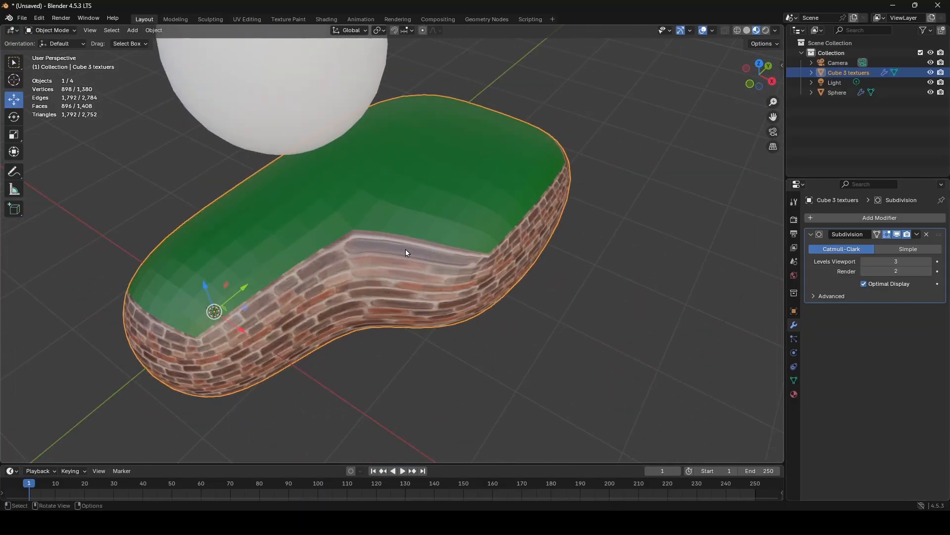
left_click(917, 234)
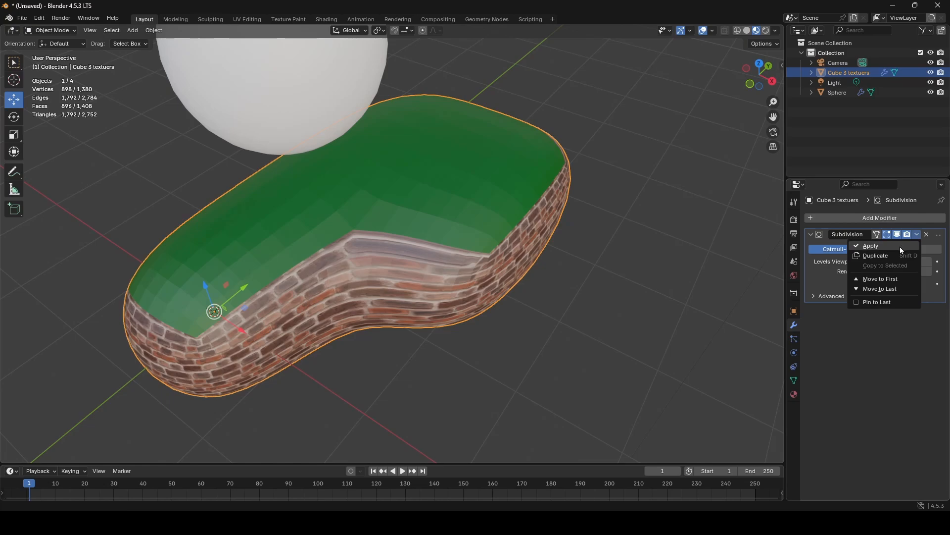
left_click(900, 246)
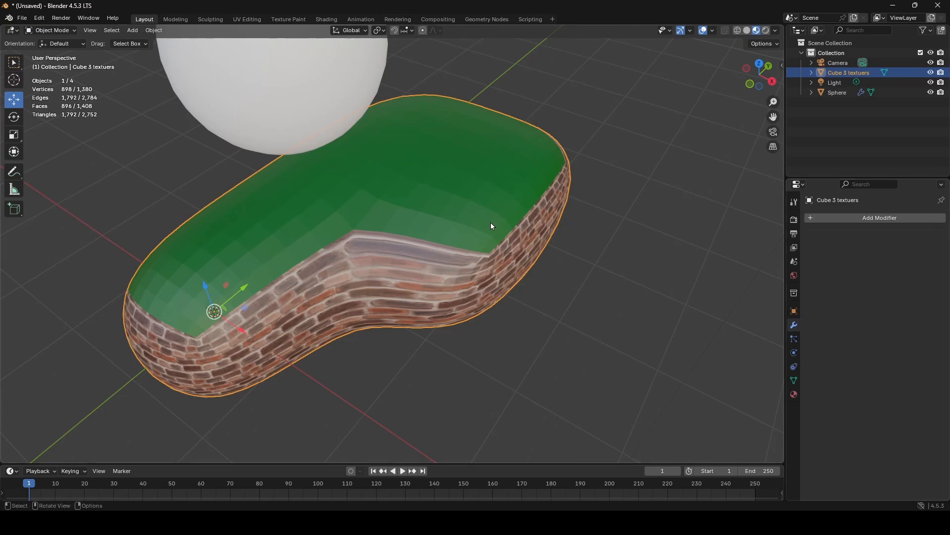
key("Tab")
scroll(443, 200, "up", 5)
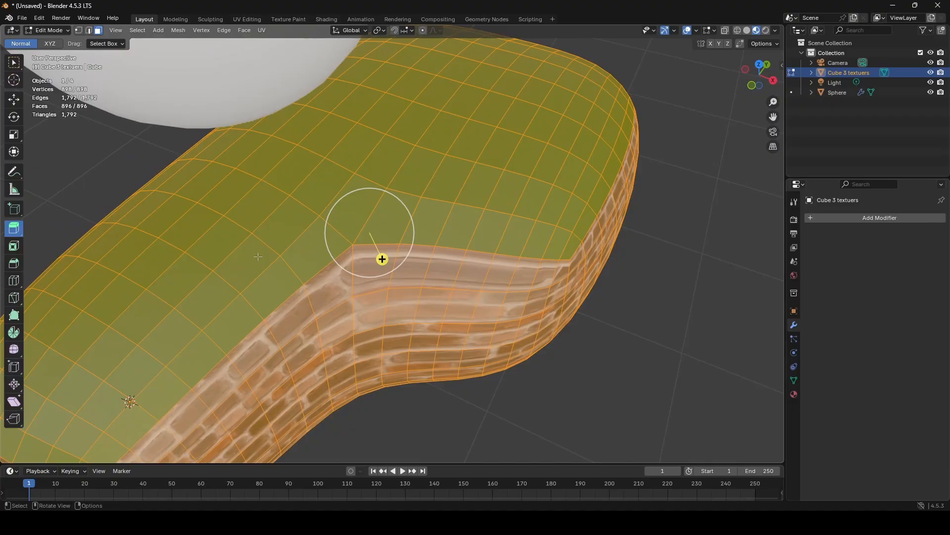
- Undo the applied subdivision and its modifier to bring back the sharp-edged L-shaped block
key("ctrl+z")
key("ctrl+z")
key("ctrl+z")
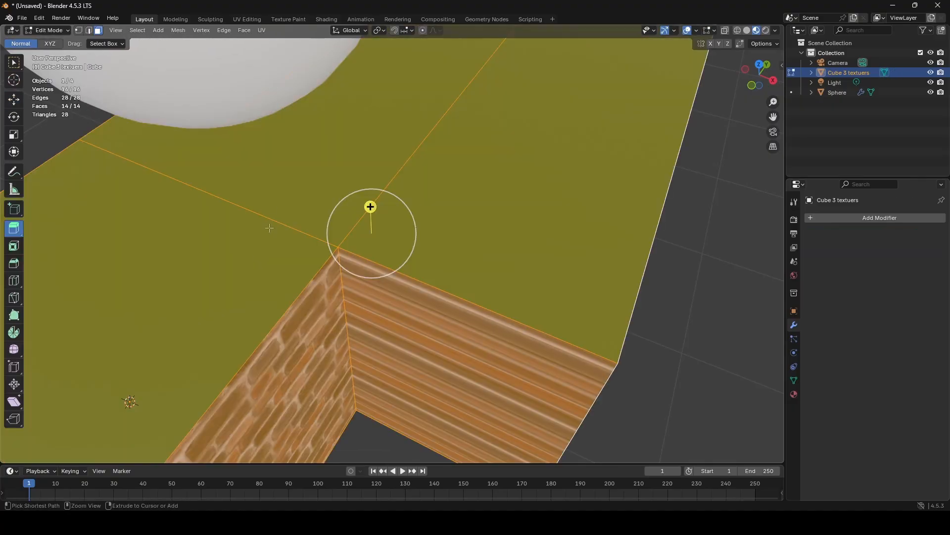
scroll(269, 227, "down", 3)
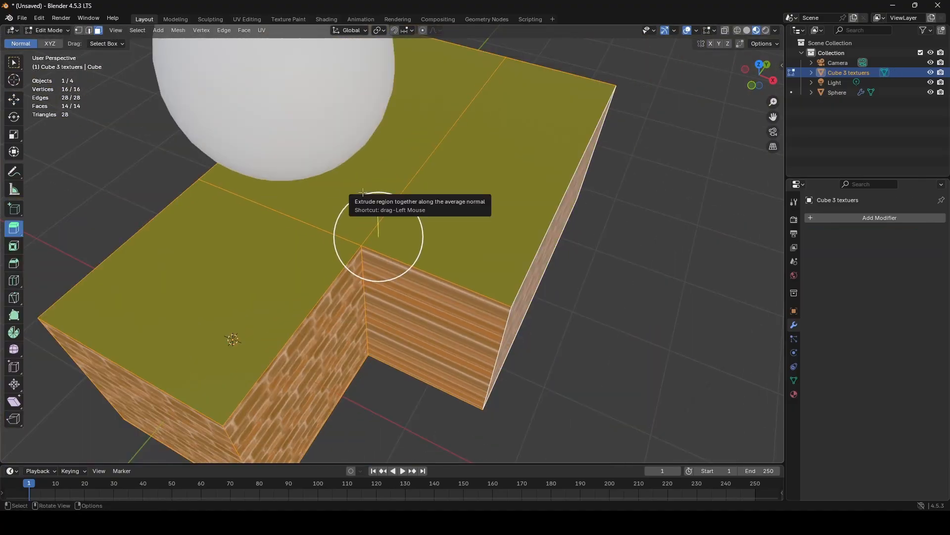
- Clear the selection and add a dense set of evenly spaced loop cuts running across the block's rear part and extruded section
left_click(616, 275)
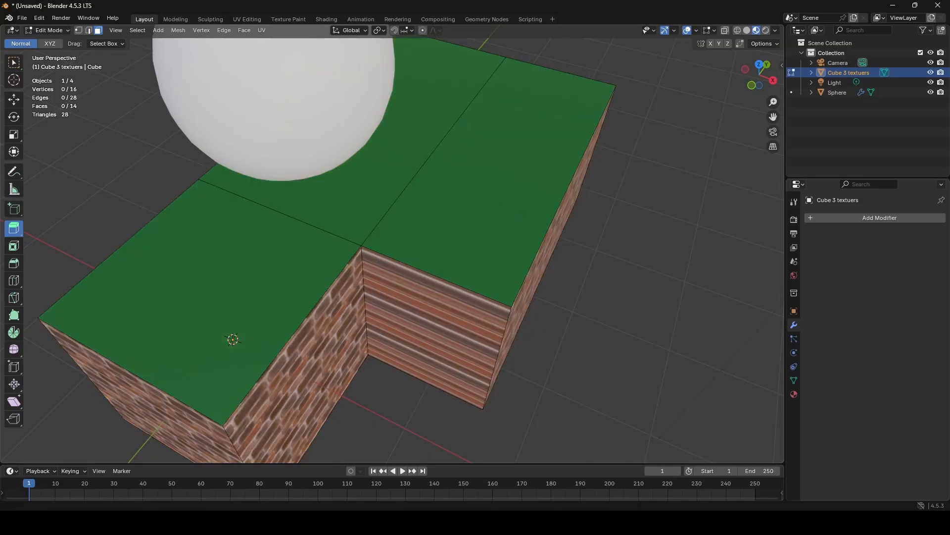
key("w")
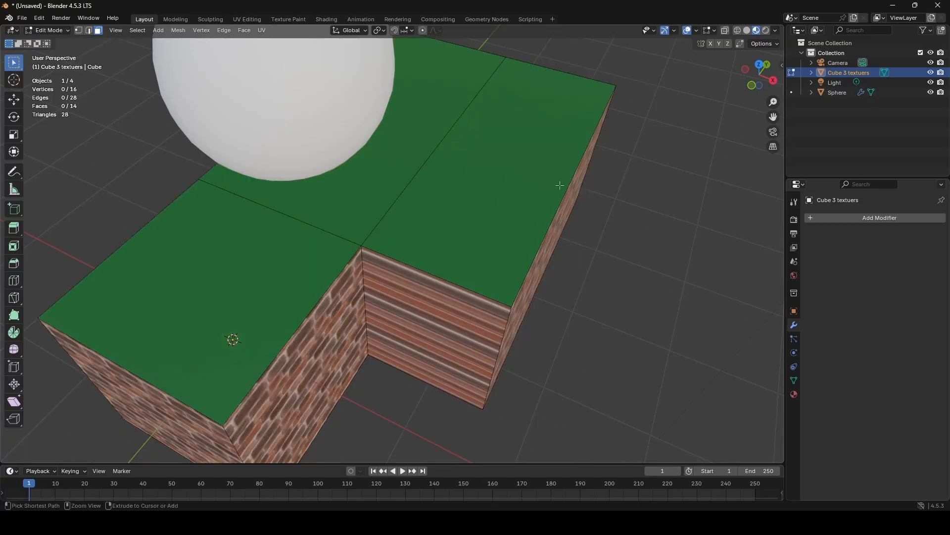
key("ctrl+r")
scroll(573, 174, "up", 20)
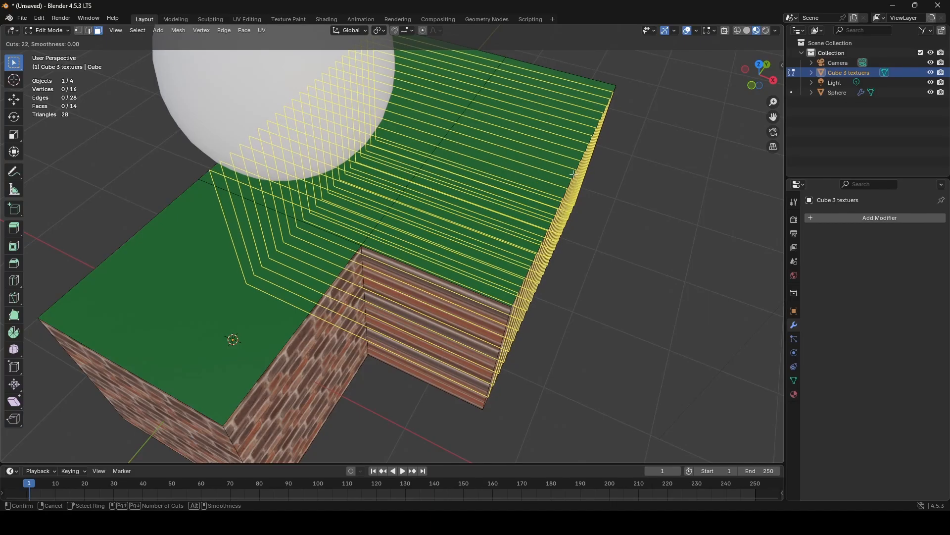
left_click(573, 174)
left_click(460, 280)
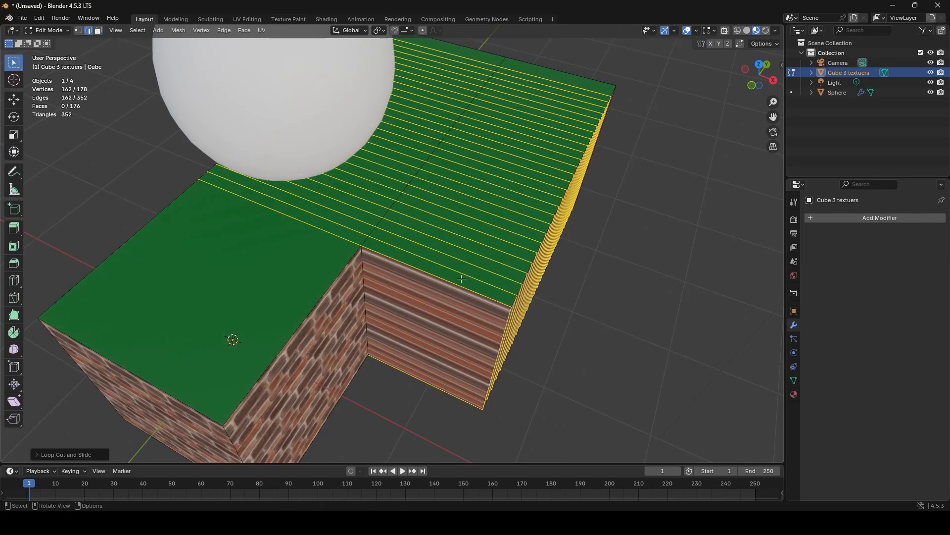
- Add a dense set of loop cuts dividing the width of the extruded section, perpendicular to its existing cuts
key("ctrl+r")
scroll(462, 278, "up", 20)
left_click(461, 277)
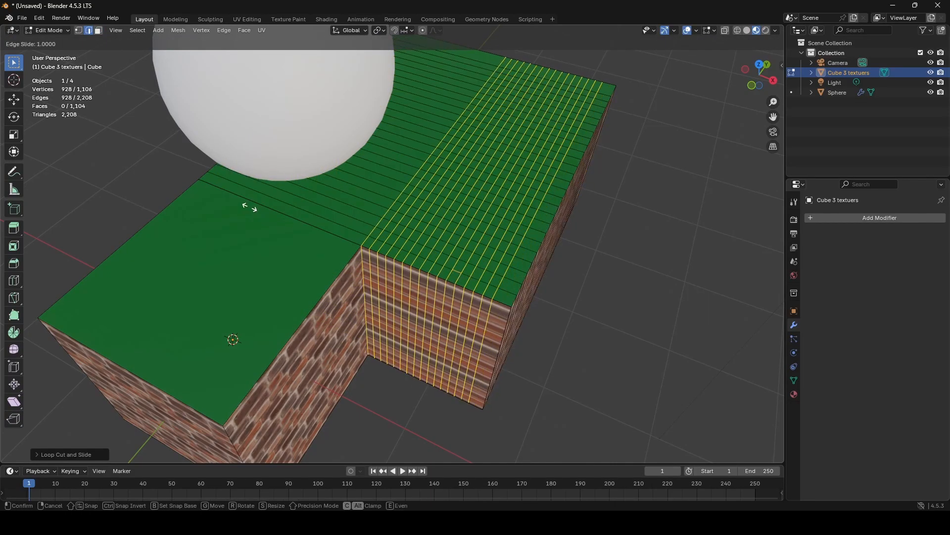
left_click(285, 218)
- Add a dense set of loop cuts running lengthwise along the original long part of the block
key("ctrl+r")
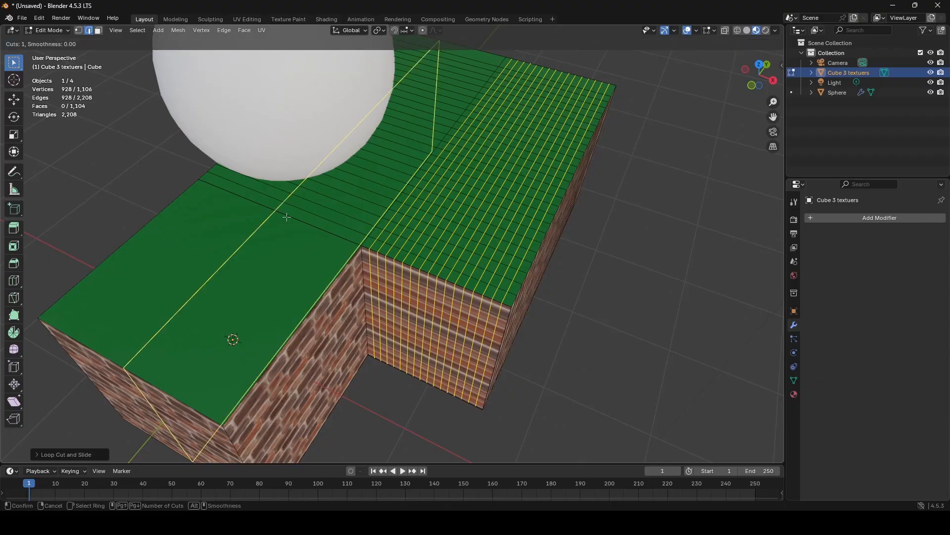
scroll(287, 217, "up", 20)
left_click(287, 217)
left_click(287, 217)
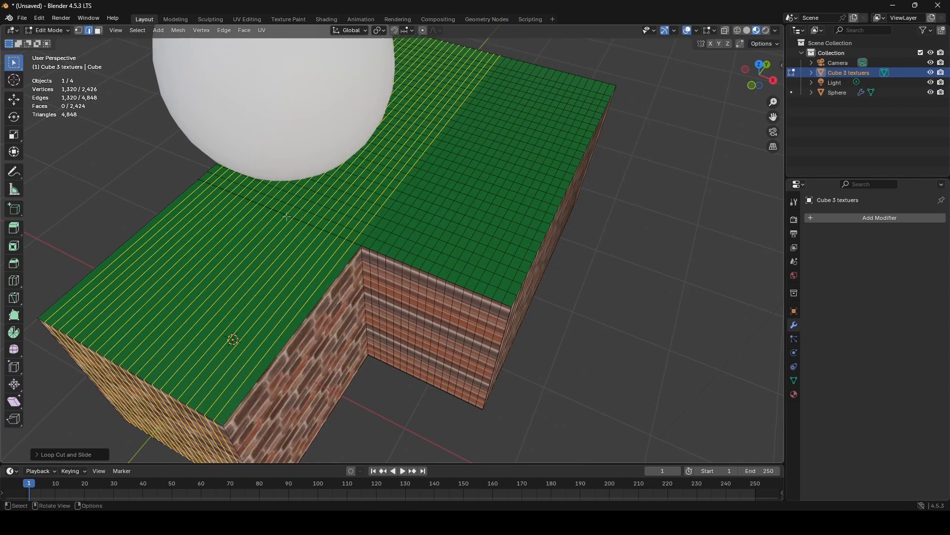
- Add 22 loop cuts across the front part of the block to complete the grid on its top
key("ctrl+r")
scroll(274, 279, "up", 20)
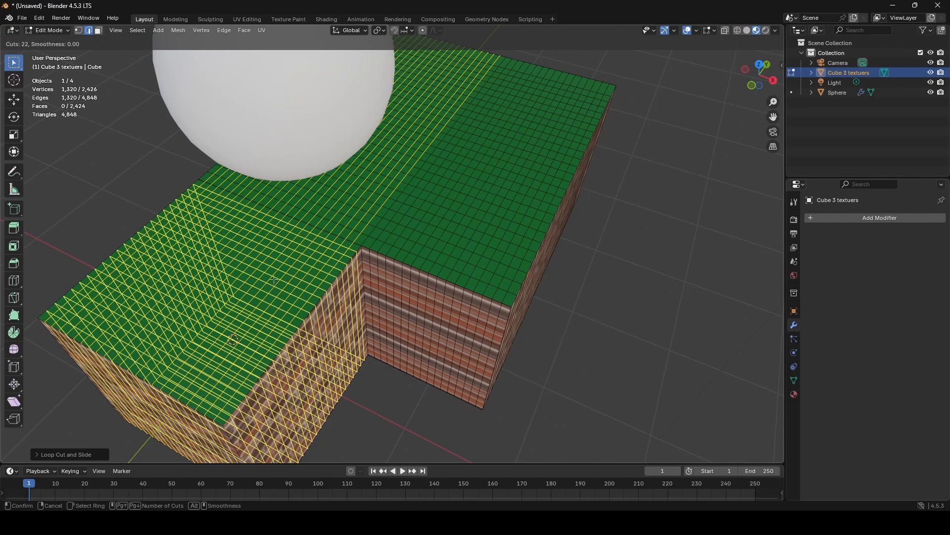
left_click(274, 280)
left_click(274, 279)
- Compare the densely cut block in Object and Edit Mode and examine its grid and mesh statistics from several angles
key("Tab")
mouse_move(631, 299)
middle_mouse_down()
mouse_move(611, 251)
mouse_move(557, 283)
mouse_move(496, 290)
mouse_move(454, 270)
mouse_move(660, 276)
mouse_move(679, 297)
mouse_move(735, 266)
mouse_move(613, 285)
mouse_move(632, 287)
mouse_move(641, 304)
middle_mouse_up()
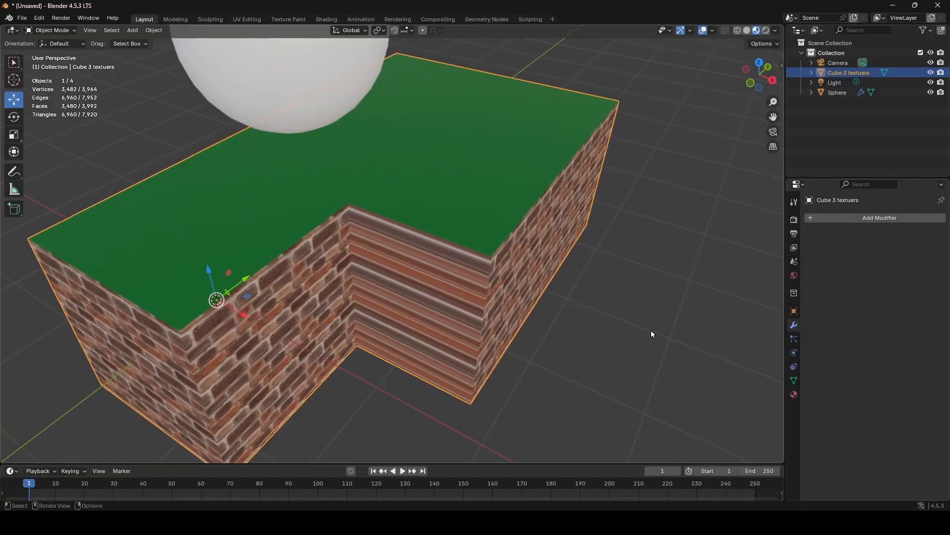
scroll(652, 334, "up", 3)
key("Tab")
middle_click_drag(669, 343, 532, 191)
scroll(534, 189, "down", 3)
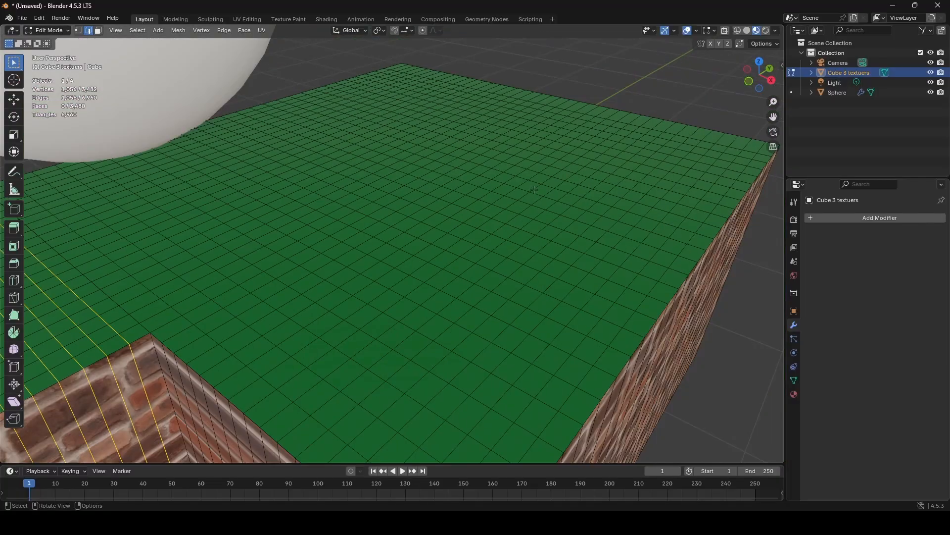
middle_click_drag(183, 144, 325, 147)
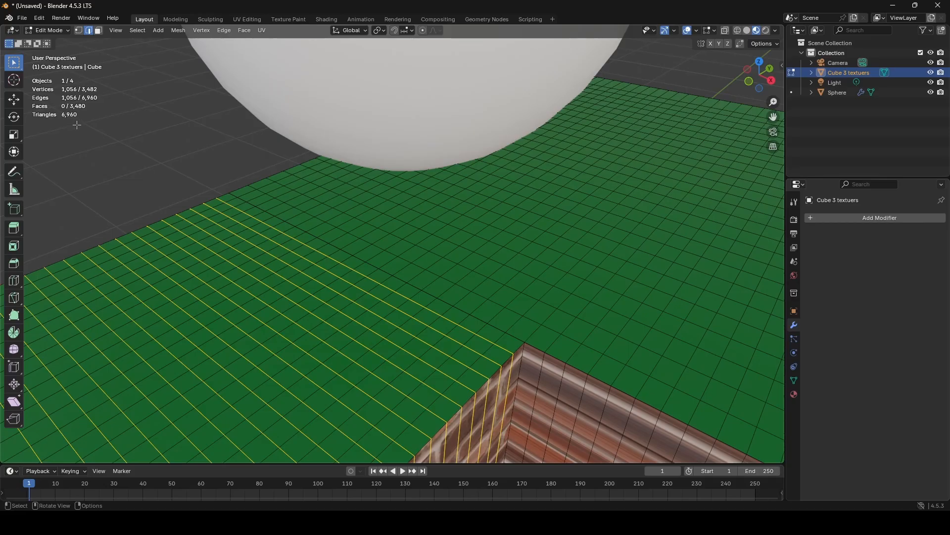
middle_click_drag(682, 269, 330, 224)
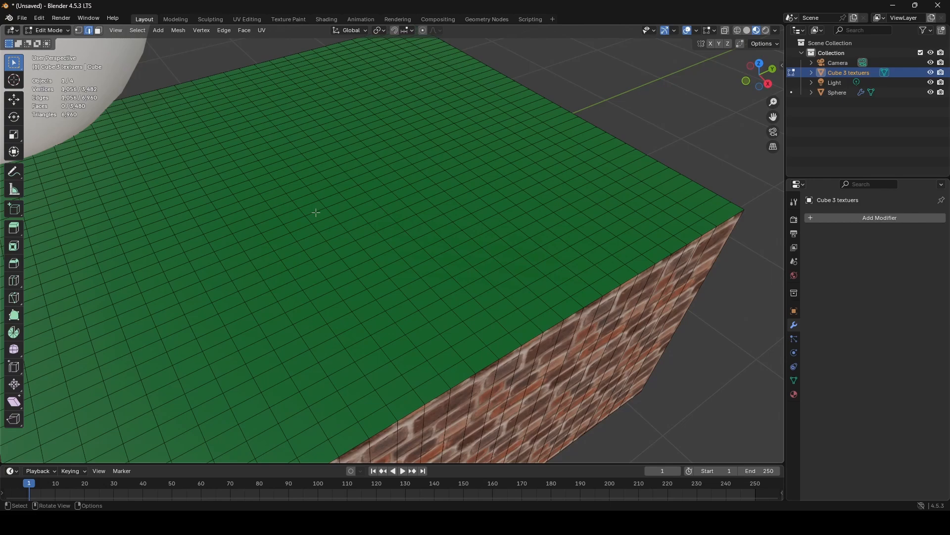
middle_click_drag(316, 212, 312, 148)
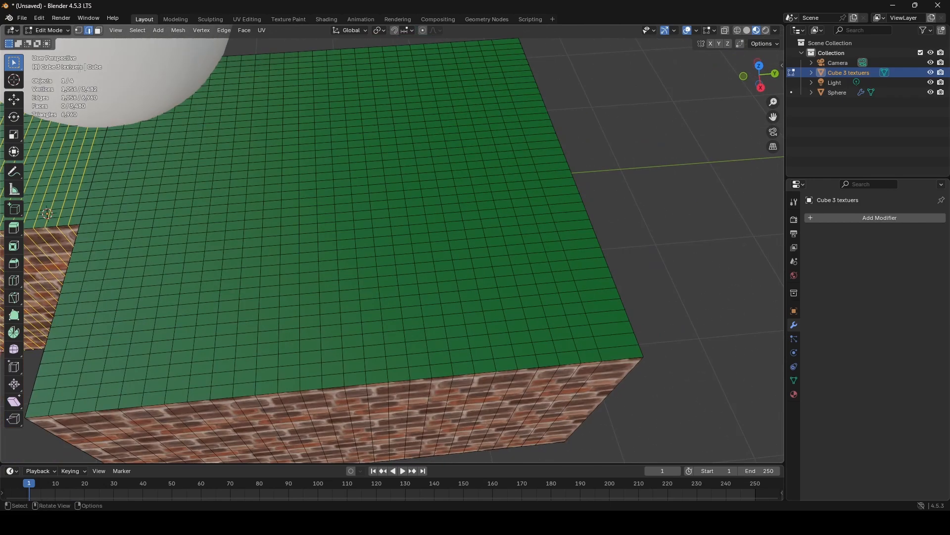
- Dissolve a large patch of faces on the green top of the extruded section into a single face
left_click(98, 31)
left_click_drag(231, 110, 508, 312)
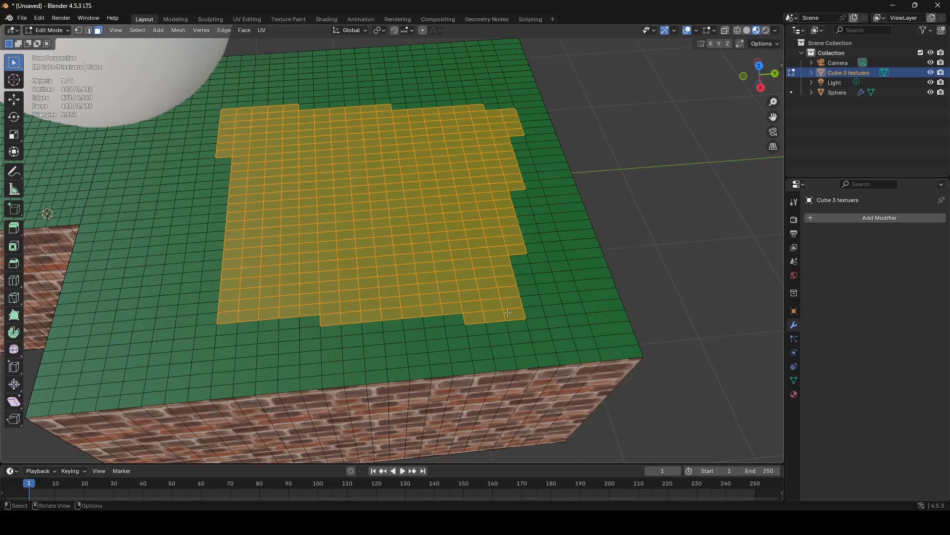
key("x")
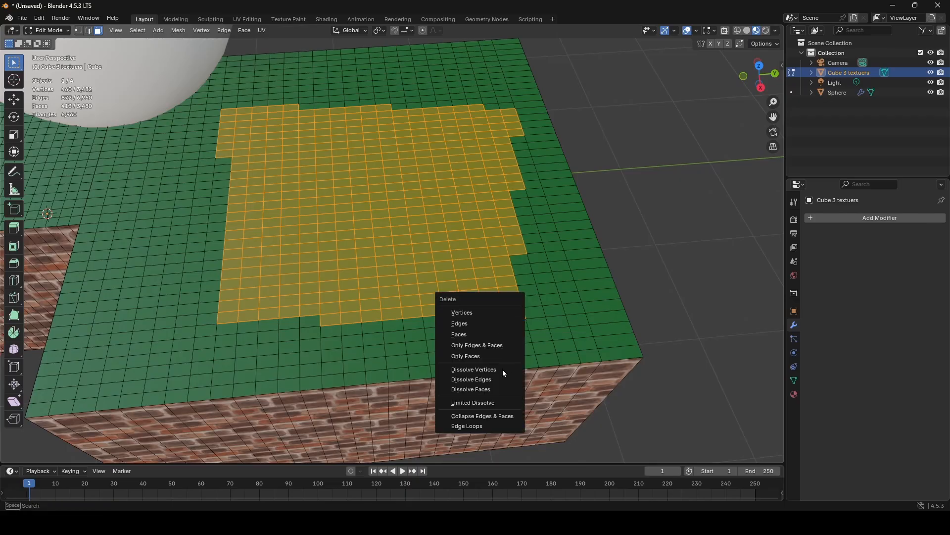
left_click(497, 390)
middle_click_drag(497, 391, 388, 275)
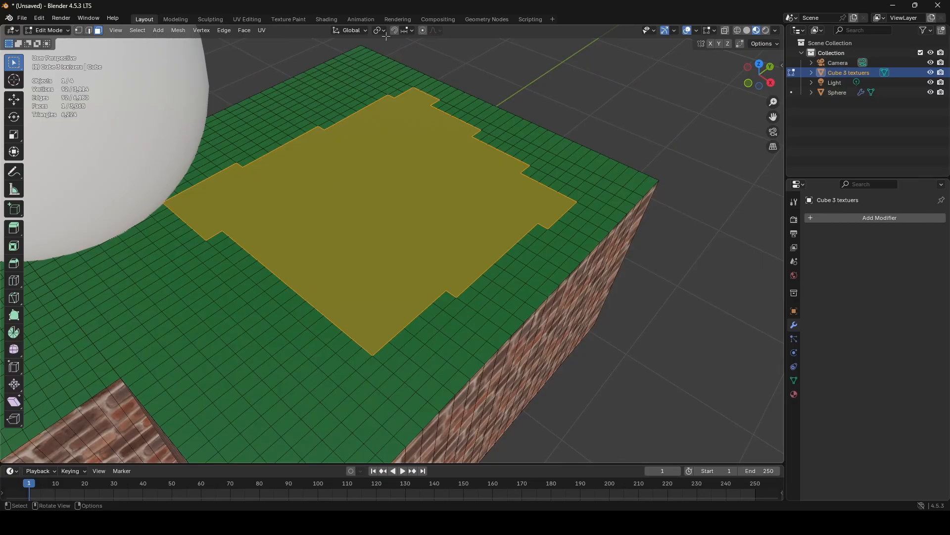
- Undo the dissolve, the loop cuts and the side extrusion to bring back the plain rectangular block
key("ctrl+z")
key("ctrl+z")
key("ctrl+z")
key("ctrl+z")
key("ctrl+z")
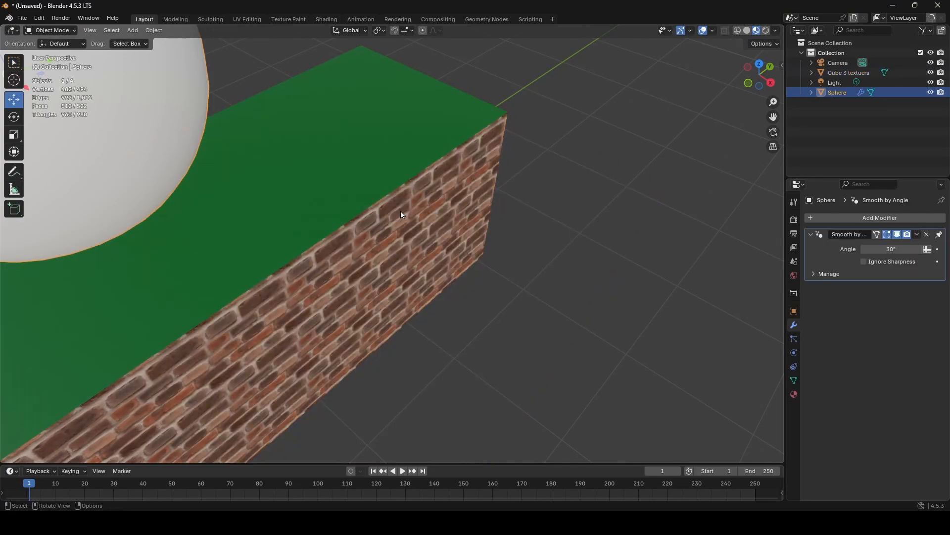
key("ctrl+z")
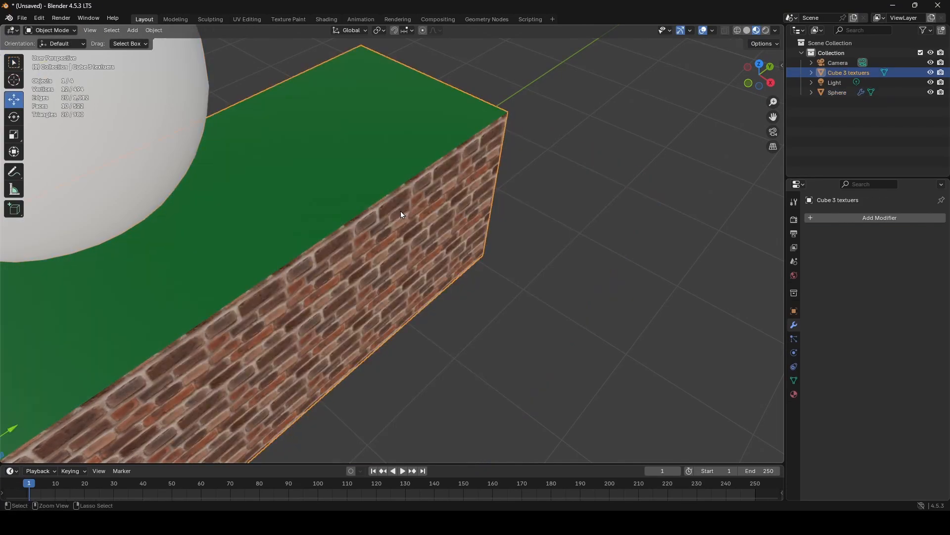
middle_click_drag(401, 214, 438, 210)
scroll(493, 207, "down", 4)
middle_click_drag(438, 210, 477, 208, "shift")
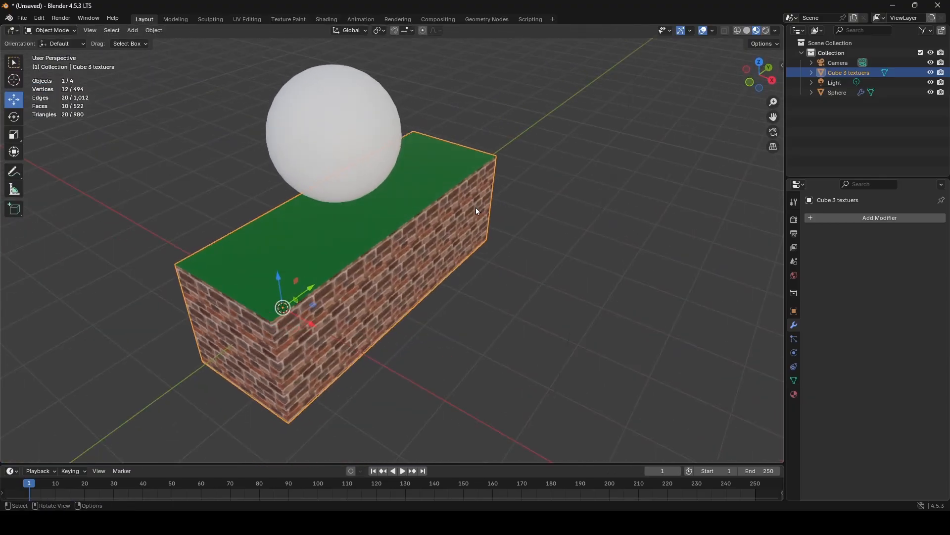
scroll(476, 208, "up", 3)
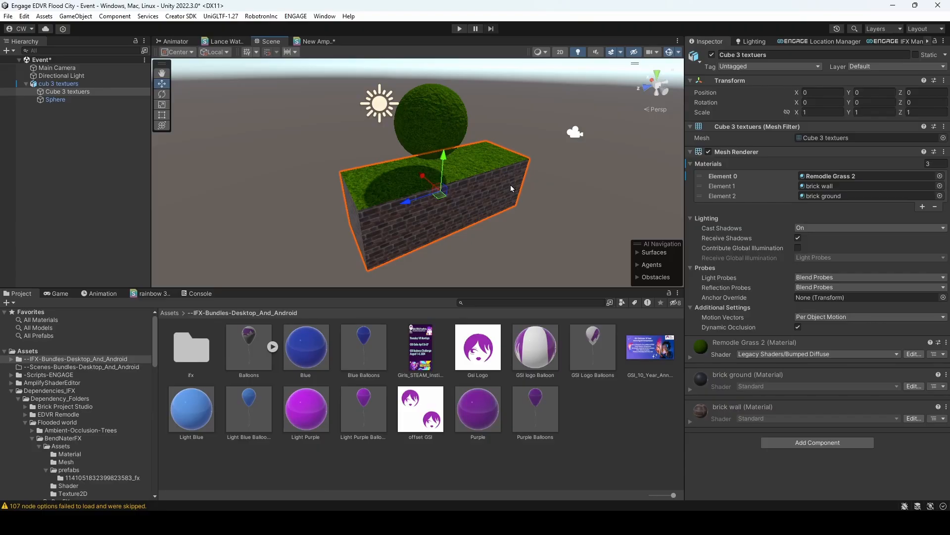
- In Unity, duplicate the Cube 3 textuers block and rotate the copy about -89° around Y so it crosses the original
key("ctrl+d")
left_click(161, 95)
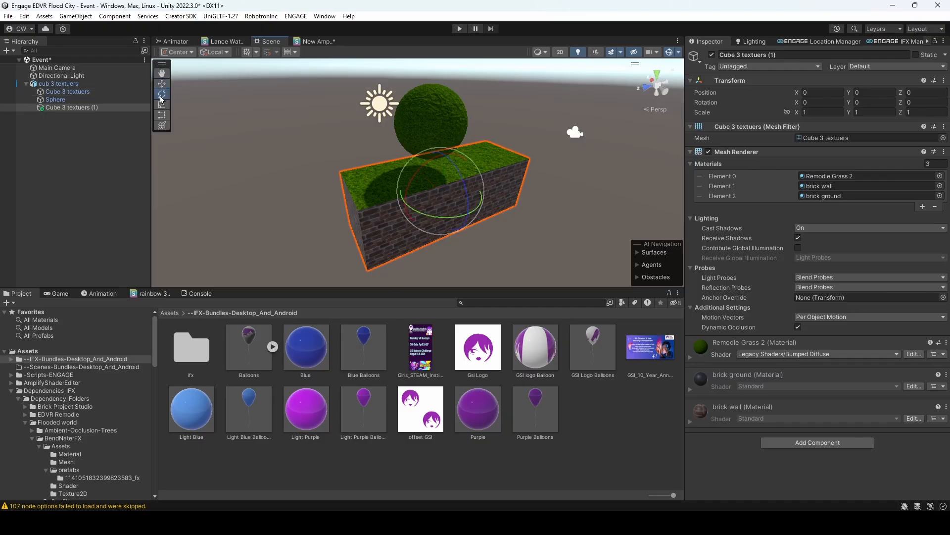
left_click_drag(441, 217, 583, 220)
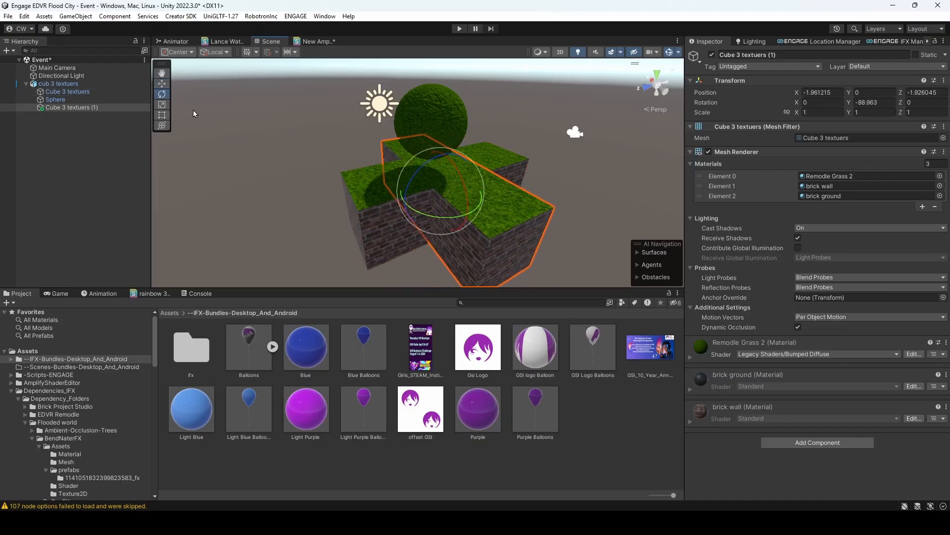
key("w")
right_click_drag(479, 116, 525, 109)
key("r")
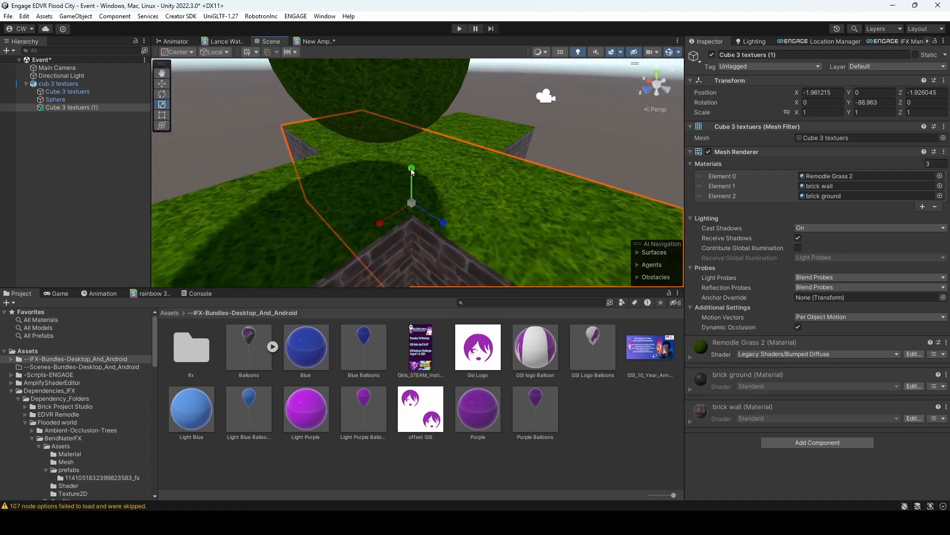
left_click(601, 142)
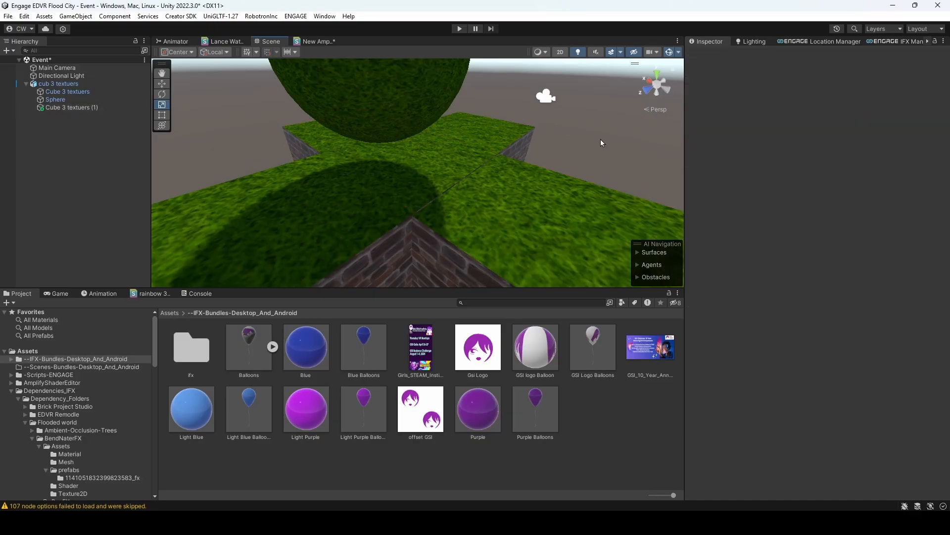
right_click_drag(601, 143, 527, 187)
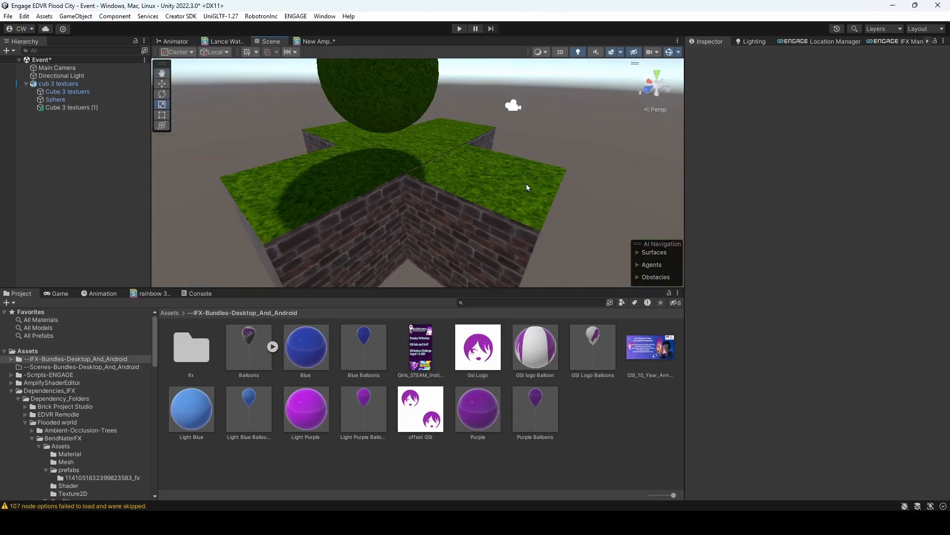
- Scale the duplicated block's height down to about 0.78 on Y so its top sits below the original's
left_click(528, 188)
left_click_drag(406, 148, 406, 155)
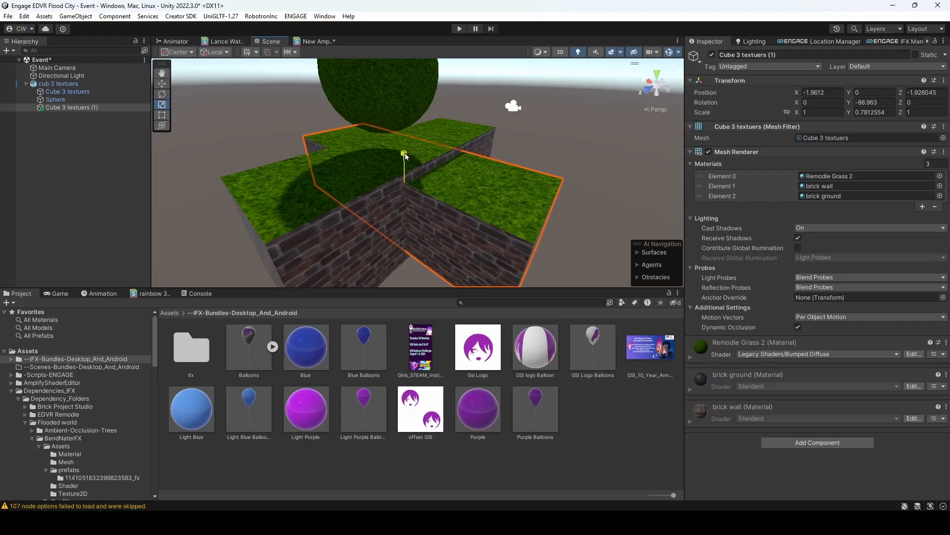
left_click(587, 159)
right_click_drag(586, 159, 522, 221)
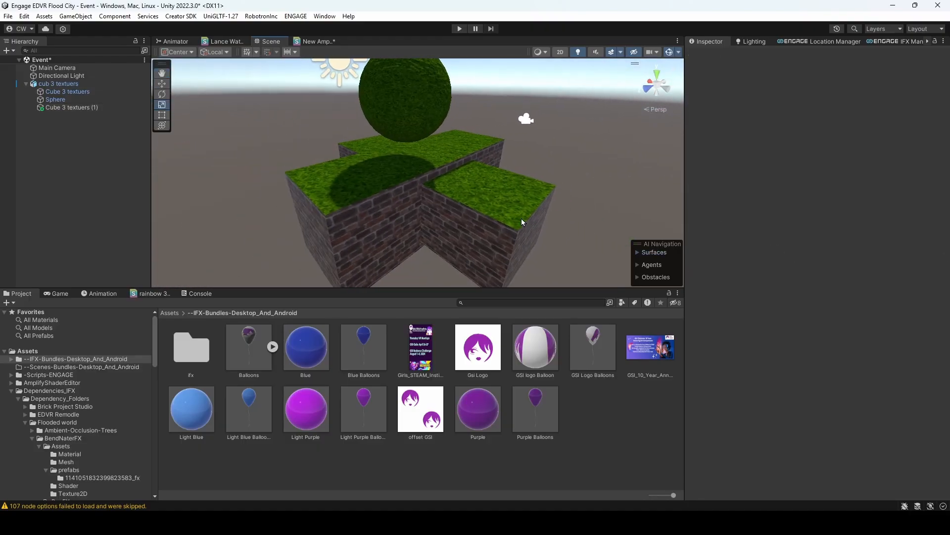
- Delete the duplicated block, keeping only the original block and the sphere
left_click(521, 219)
key("Delete")
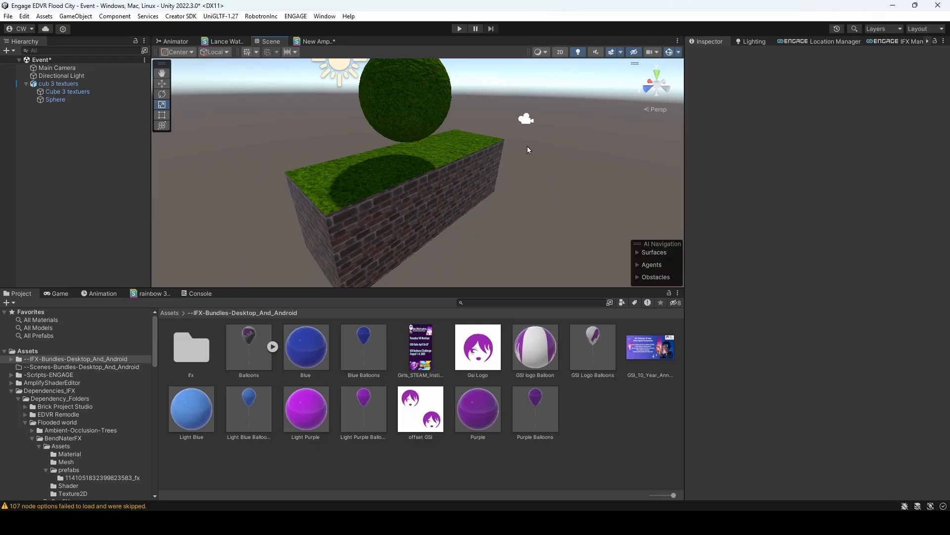
mouse_move(527, 146)
right_mouse_down()
mouse_move(522, 173)
mouse_move(516, 156)
right_mouse_up()
scroll(521, 175, "down", 5)
scroll(515, 157, "up", 2)
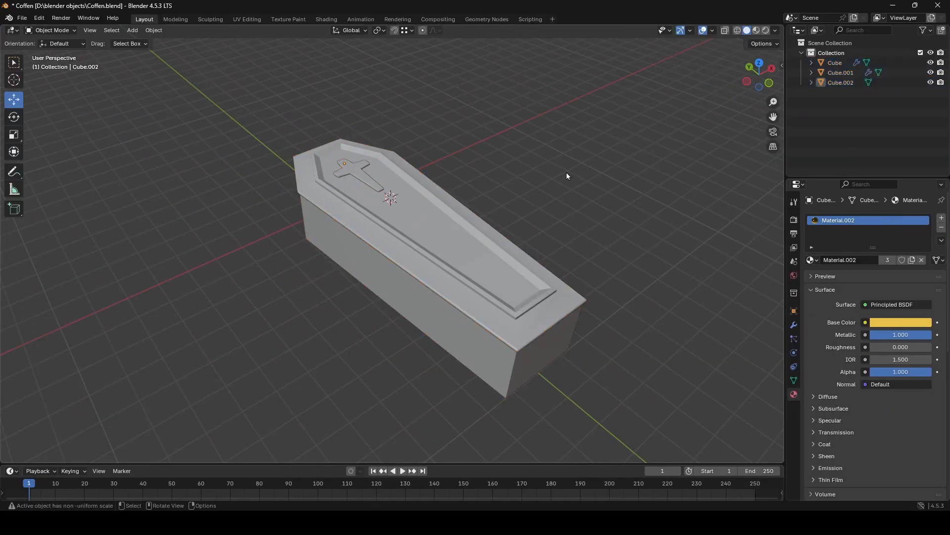
- Switch to the Coffen file in Blender and display the coffin in Material Preview shading
right_click(568, 176)
middle_click_drag(452, 156, 447, 171)
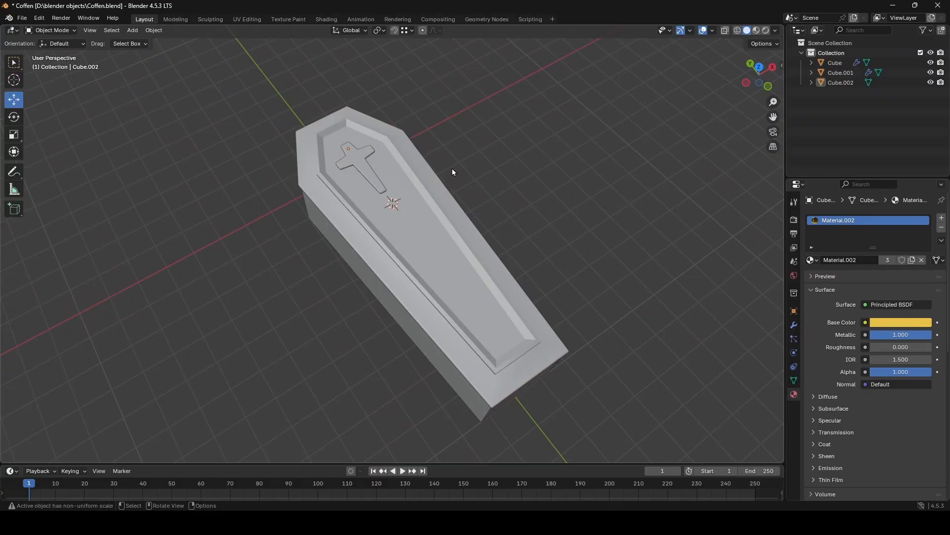
mouse_move(470, 189)
middle_mouse_down()
mouse_move(476, 112)
mouse_move(461, 157)
mouse_move(473, 172)
middle_mouse_up()
scroll(478, 164, "up", 4)
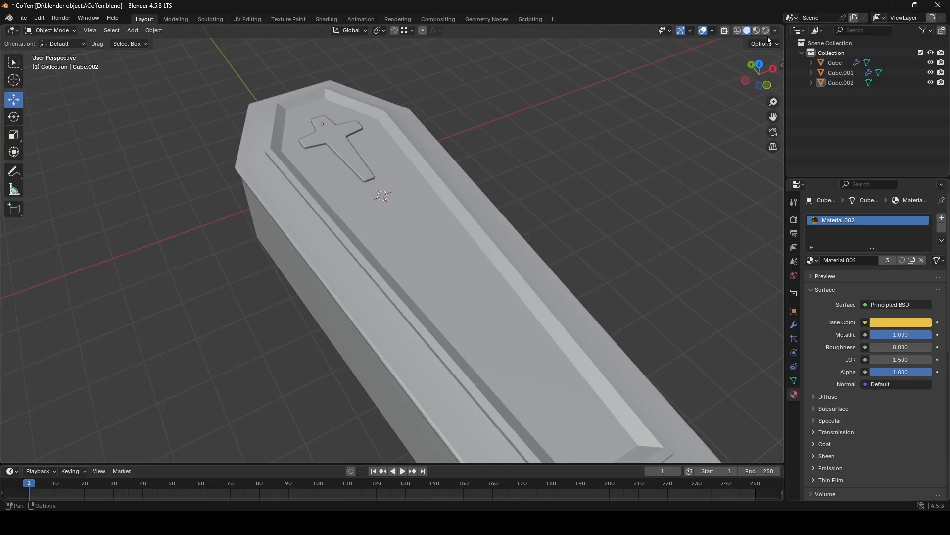
left_click(756, 30)
mouse_move(636, 177)
middle_mouse_down()
mouse_move(631, 245)
mouse_move(683, 203)
mouse_move(695, 174)
mouse_move(615, 179)
middle_mouse_up()
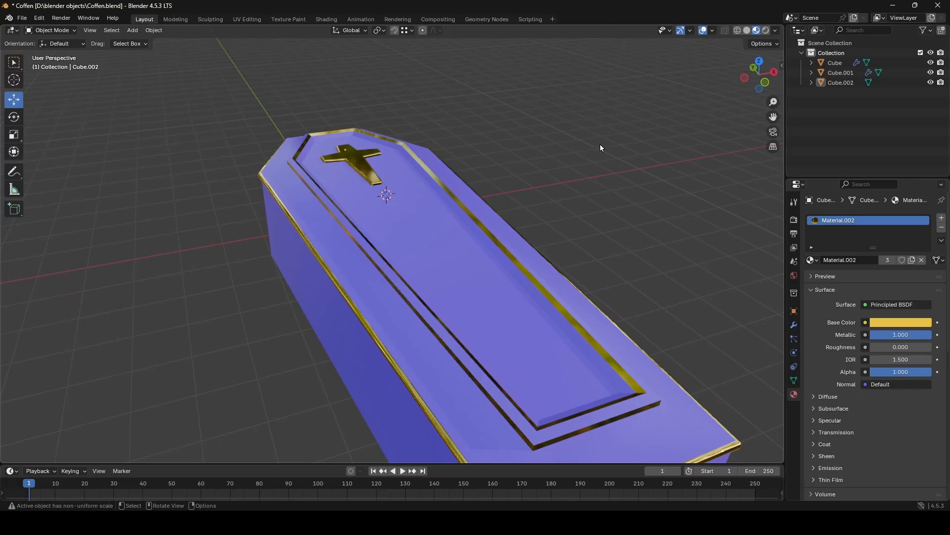
- Turn on the Statistics overlay for the coffin scene
left_click(713, 30)
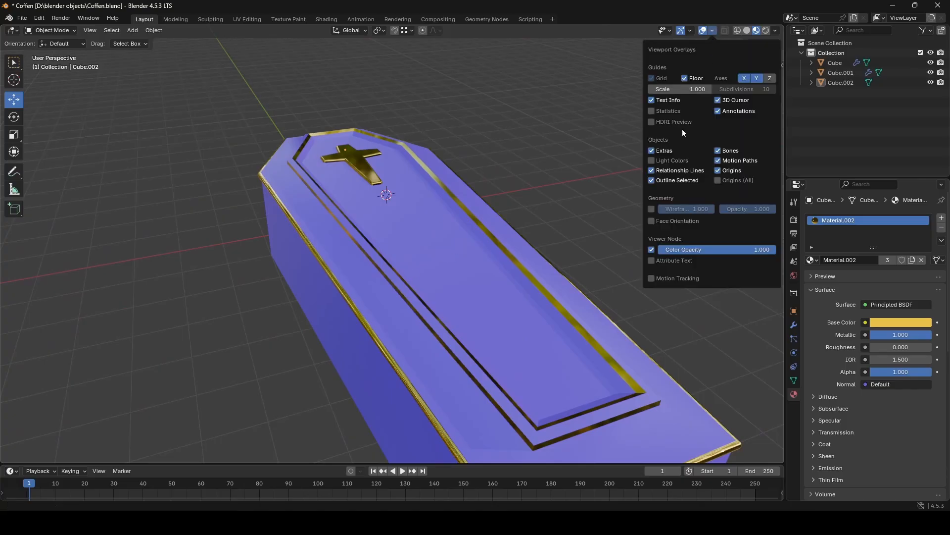
left_click(675, 114)
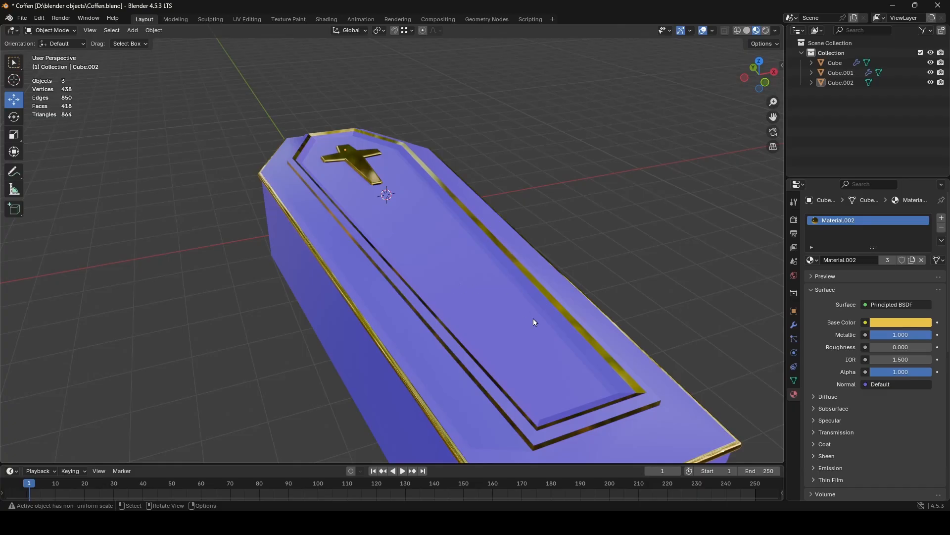
middle_click_drag(534, 319, 551, 310)
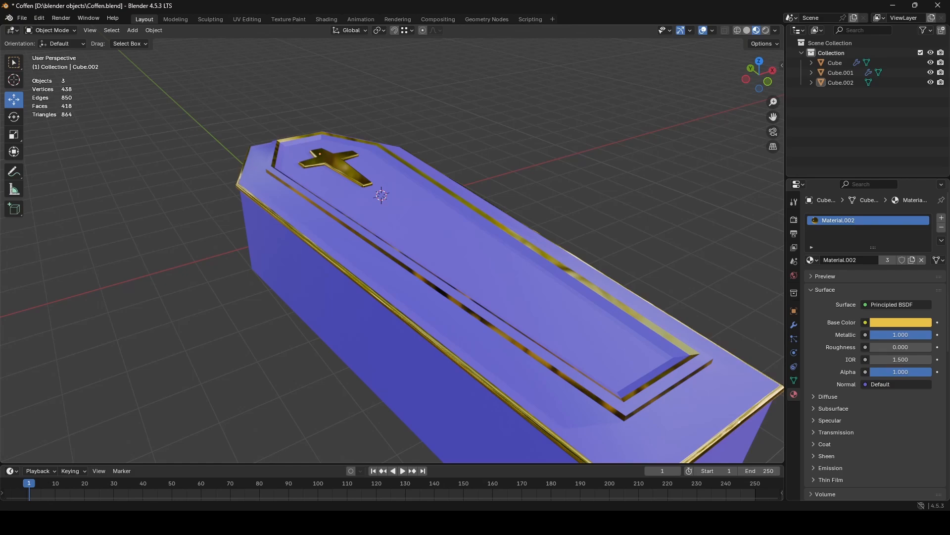
- Compare the coffin's mesh statistics with those of the textured block scene in the other Blender file
mouse_move(520, 522)
left_click(462, 467)
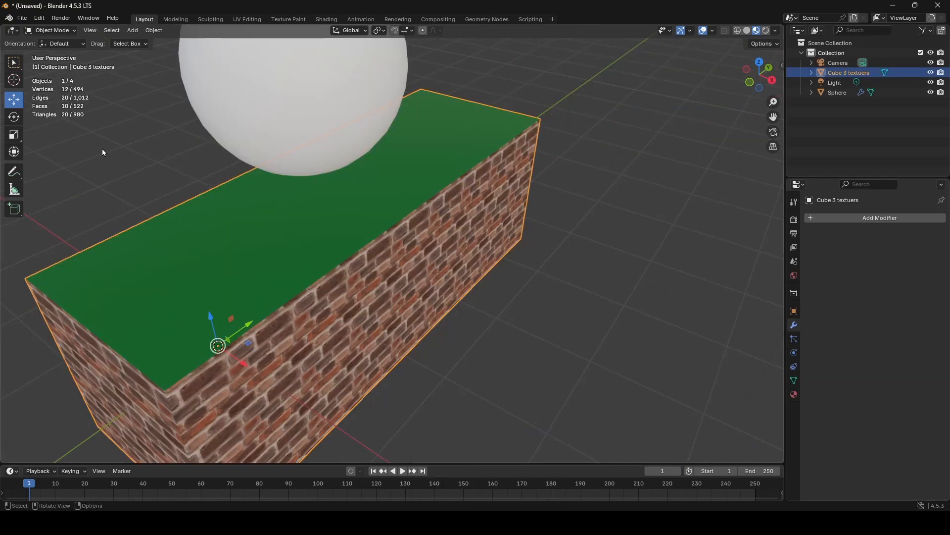
left_click(151, 157)
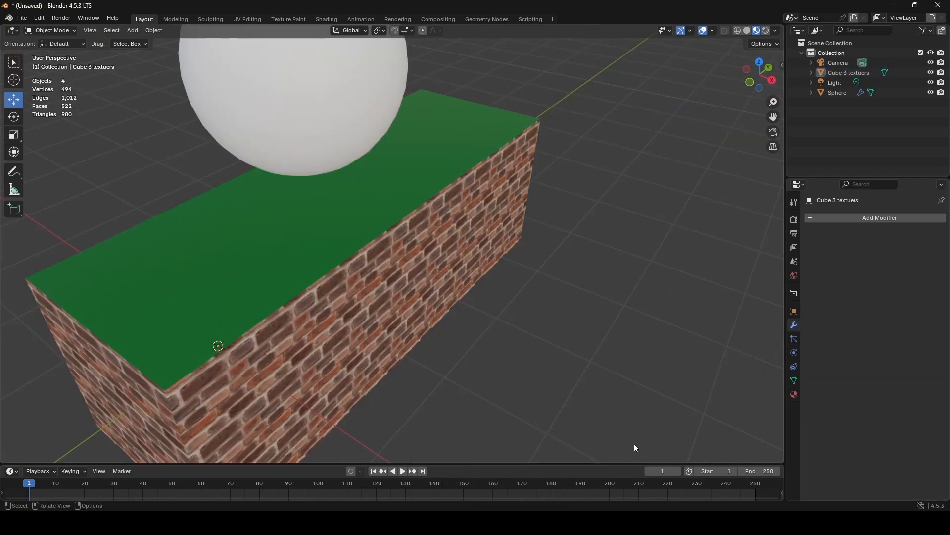
mouse_move(520, 522)
left_click(544, 460)
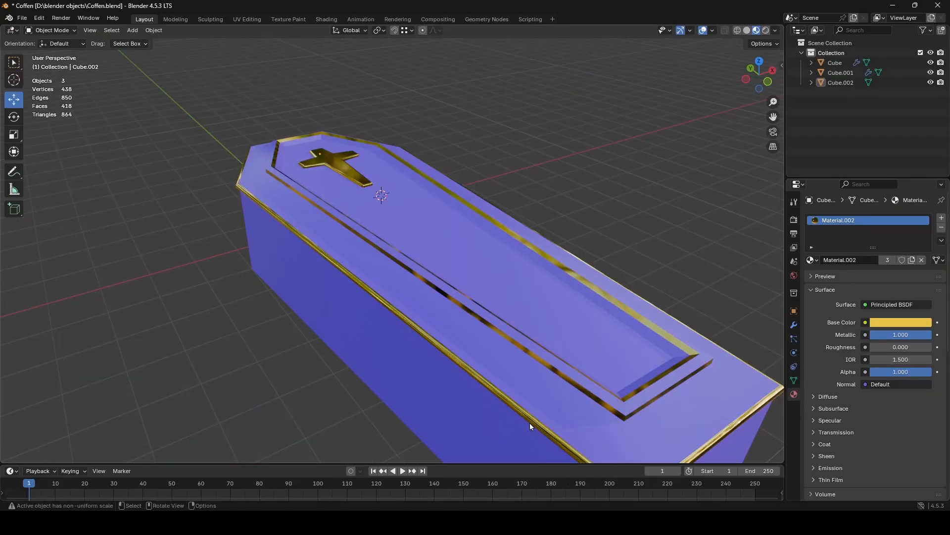
scroll(444, 241, "down", 3)
mouse_move(443, 241)
middle_mouse_down()
mouse_move(469, 260)
mouse_move(590, 231)
mouse_move(435, 257)
middle_mouse_up()
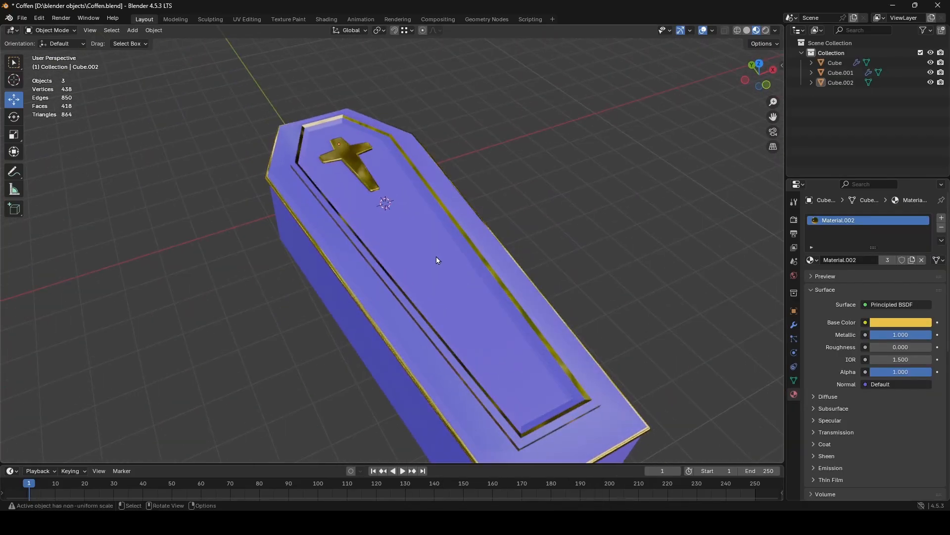
- Join the gold cross and trim object with the coffin lid into one object
left_click(438, 254)
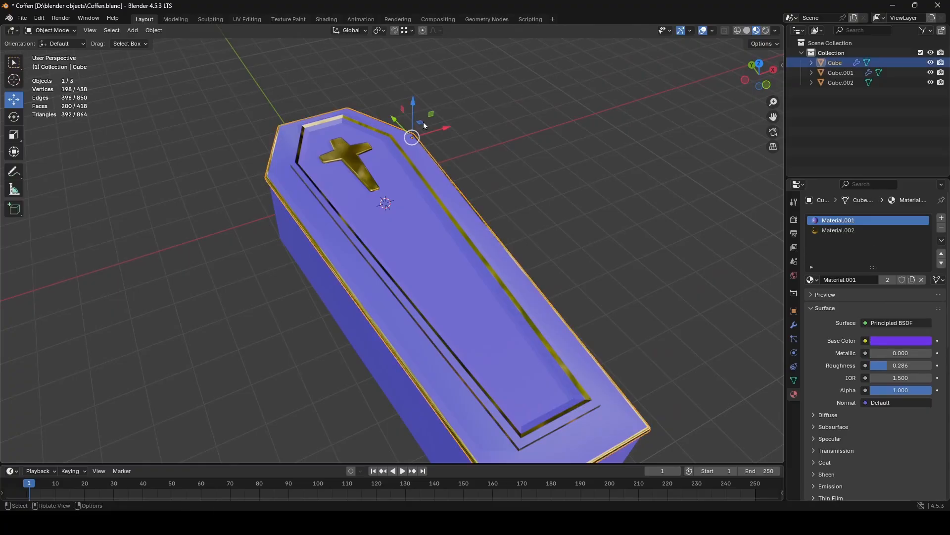
left_click(352, 161)
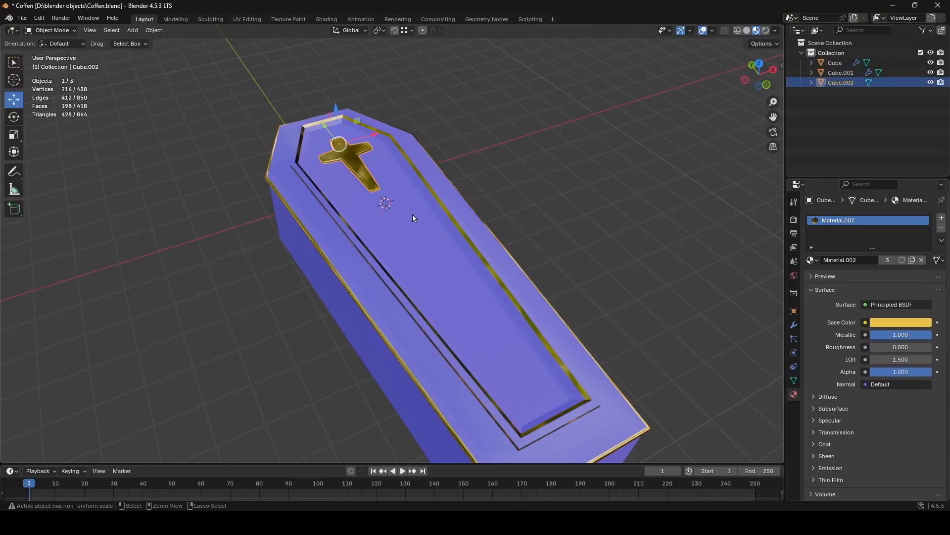
left_click(404, 256, "shift")
key("ctrl+j")
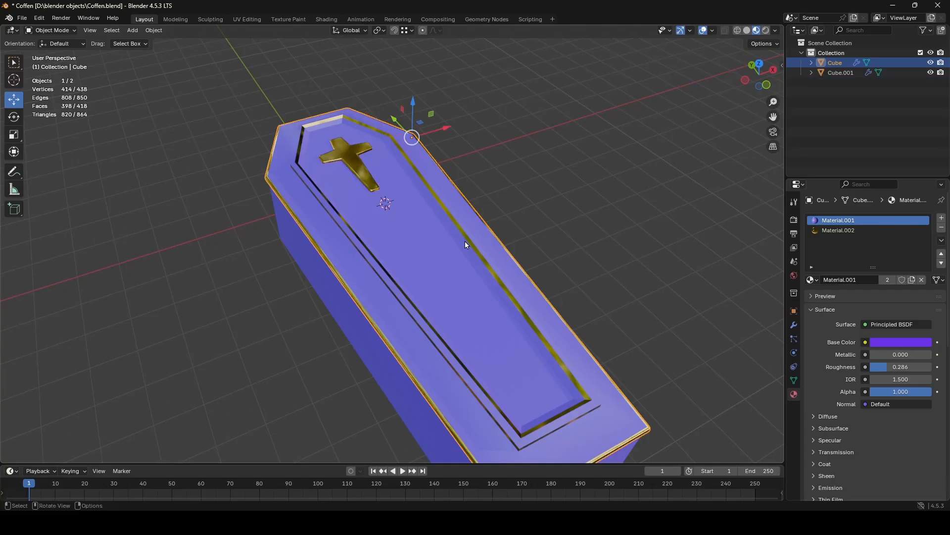
- Move the joined lid off the coffin temporarily to inspect the hollow interior, and examine the closed coffin from several angles
left_click_drag(444, 132, 586, 90)
right_click(547, 212)
scroll(379, 250, "up", 5)
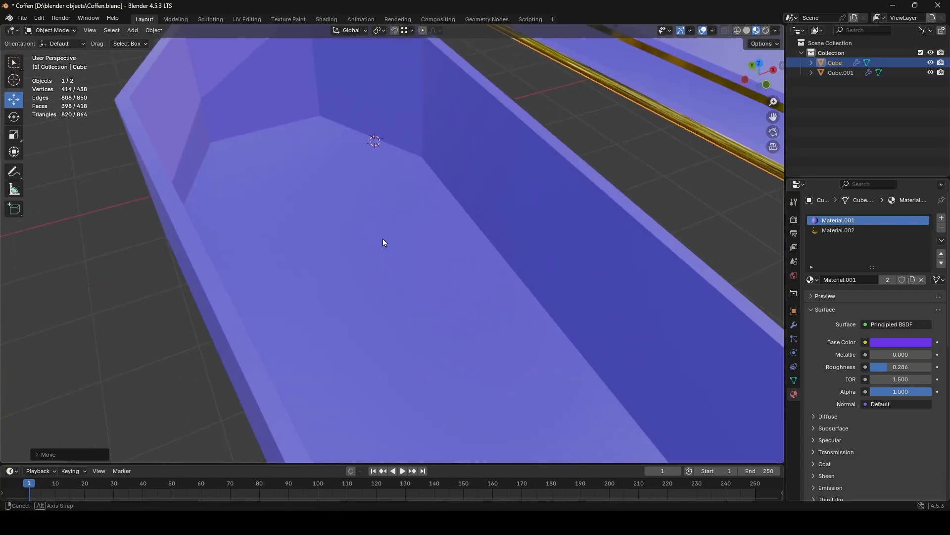
middle_click_drag(382, 238, 593, 203)
scroll(432, 254, "down", 5)
scroll(409, 237, "down", 4)
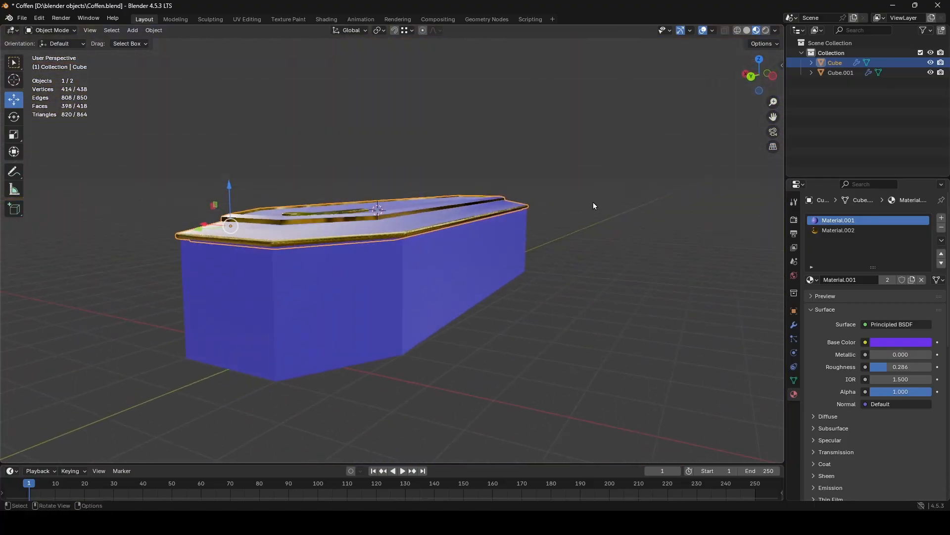
scroll(501, 241, "up", 3)
middle_click_drag(500, 240, 444, 266)
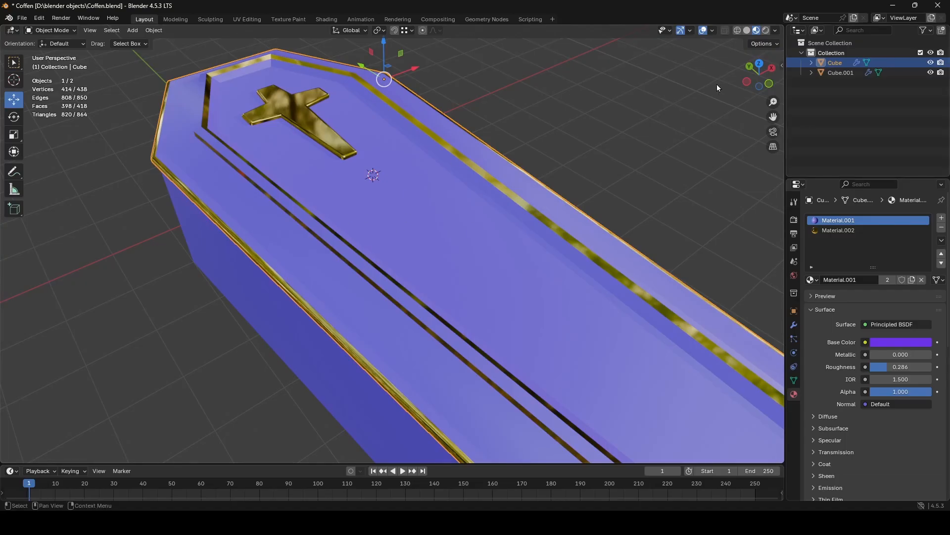
scroll(456, 220, "down", 6)
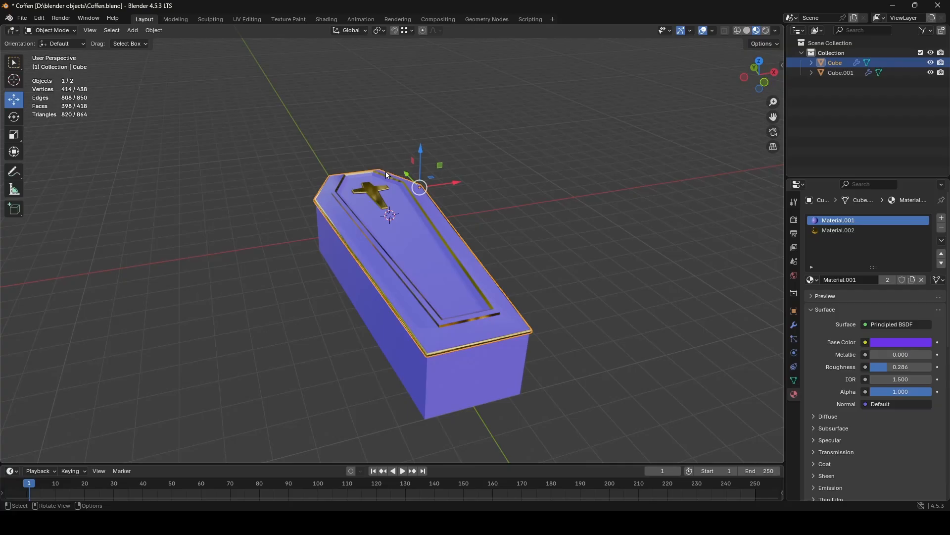
- Select the loop of sloped outer purple faces around the coffin lid, using face selection in Edit Mode
scroll(393, 268, "up", 5)
key("Tab")
key("alt+a")
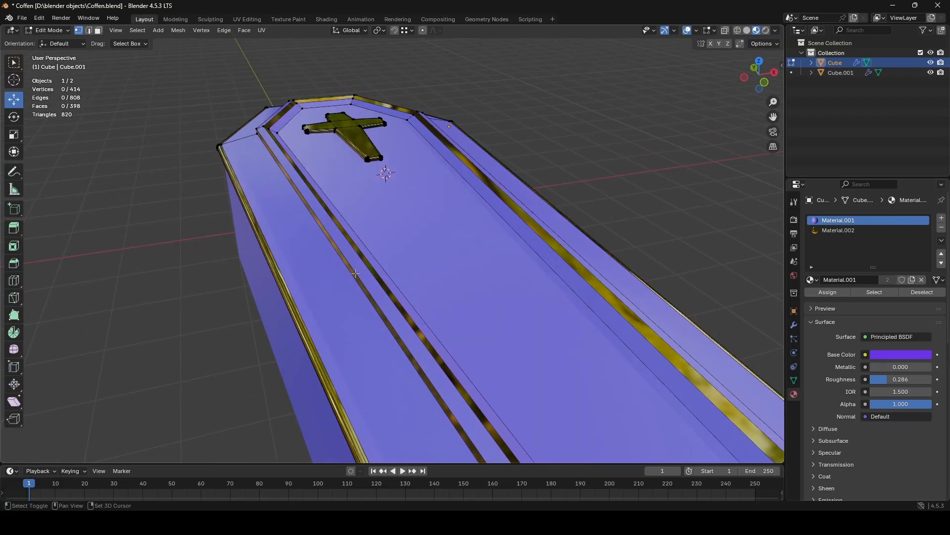
left_click(98, 30)
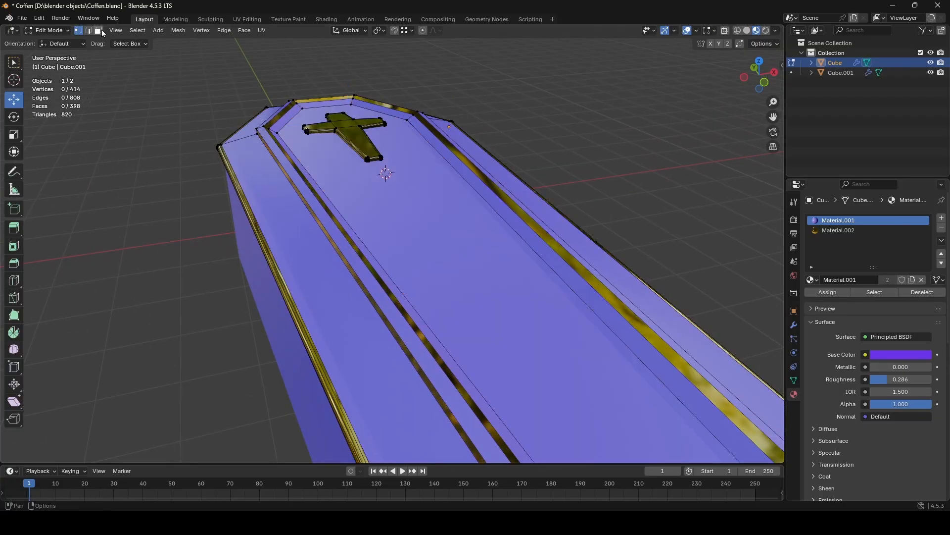
left_click(245, 135, "alt")
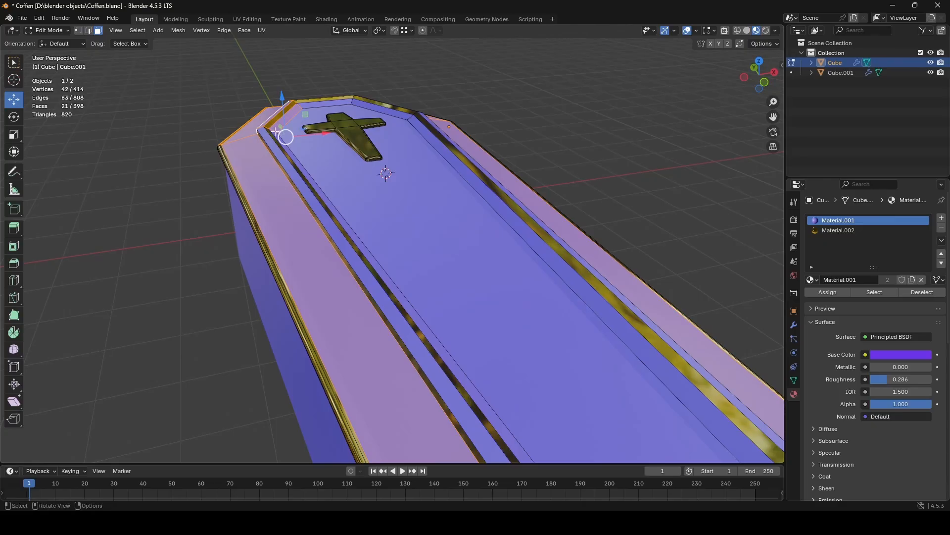
key("ctrl+z")
key("shift+space")
middle_click_drag(145, 154, 192, 193)
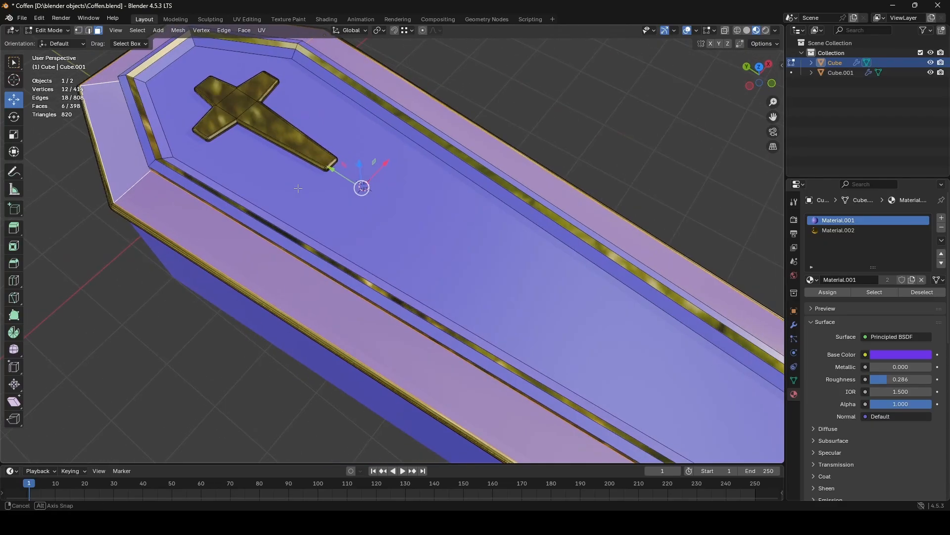
- Add the inner face loops around the recess and the flat central panel to the lid's face selection
scroll(191, 193, "up", 2)
scroll(192, 188, "down", 3)
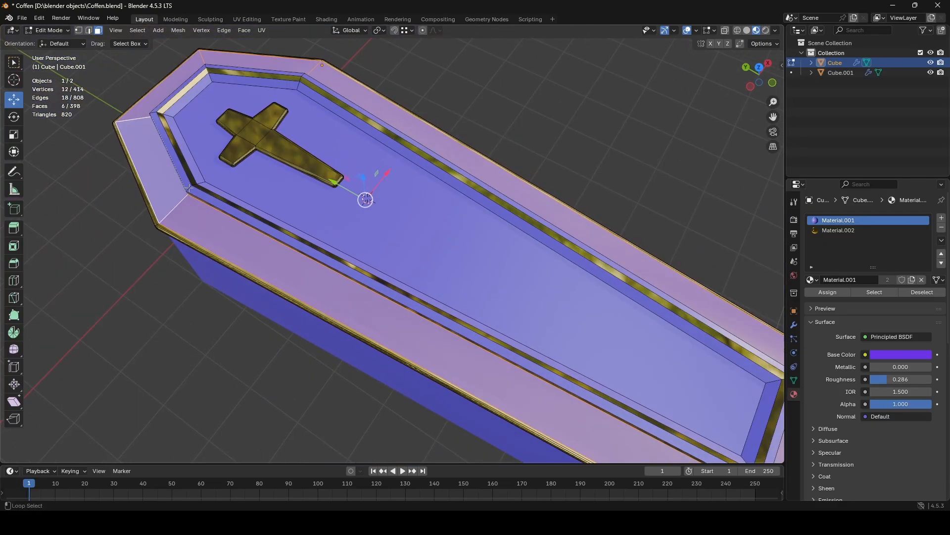
left_click(190, 189, "alt+shift")
left_click(200, 183, "alt+shift")
left_click(281, 184, "shift")
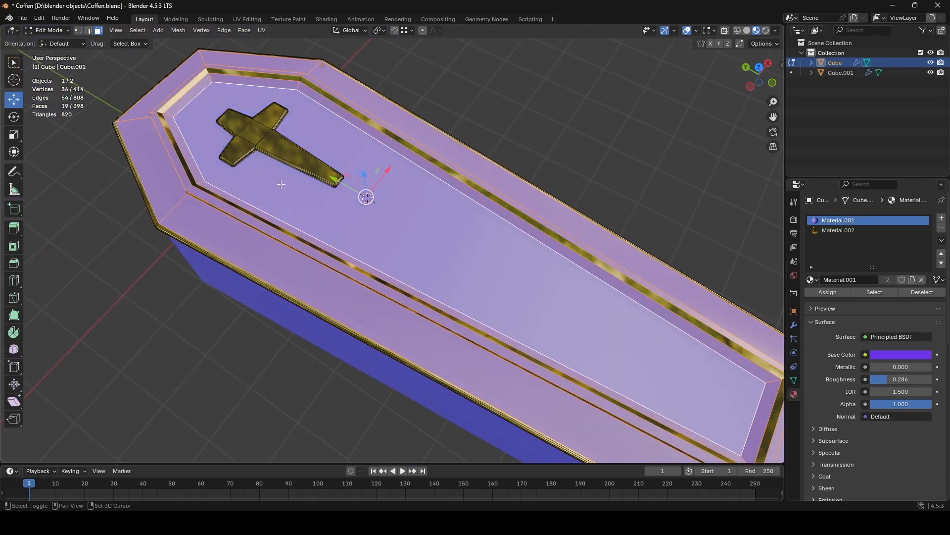
- UV-map the selected lid faces from the top view with Project from View (Bounds), and return to Object Mode
left_click(759, 67)
key("u")
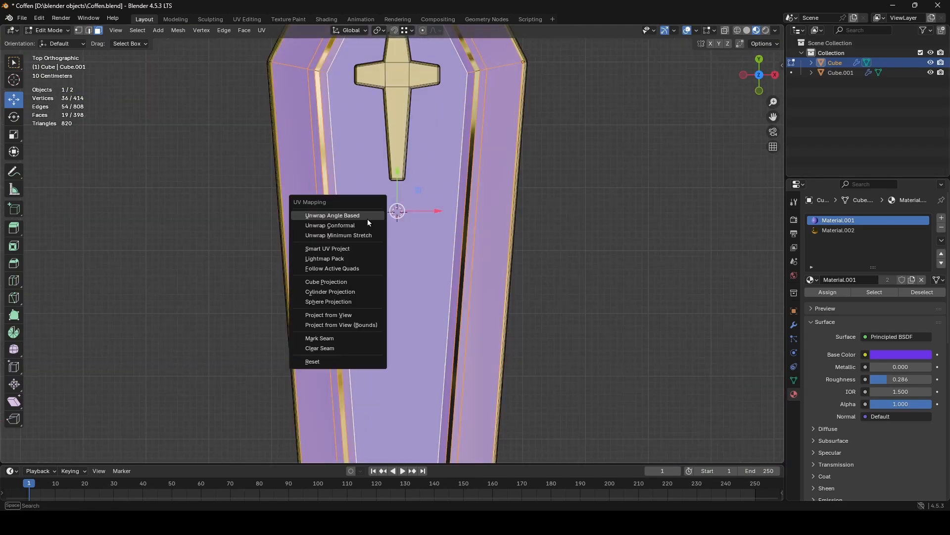
left_click(349, 321)
key("Tab")
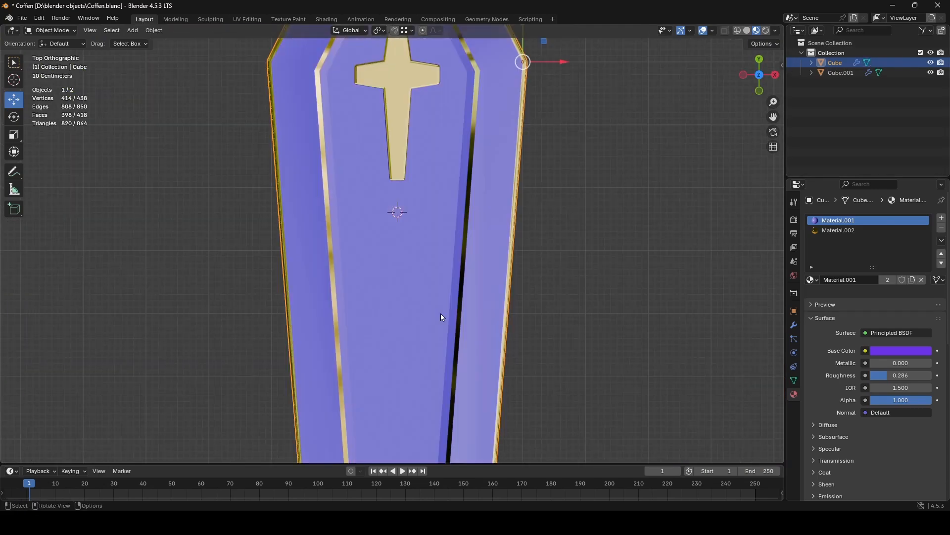
- Examine the closed coffin in perspective and switch to the Unity project with the textured block and sphere
scroll(495, 292, "down", 4)
middle_click_drag(513, 278, 563, 207)
scroll(563, 206, "up", 2)
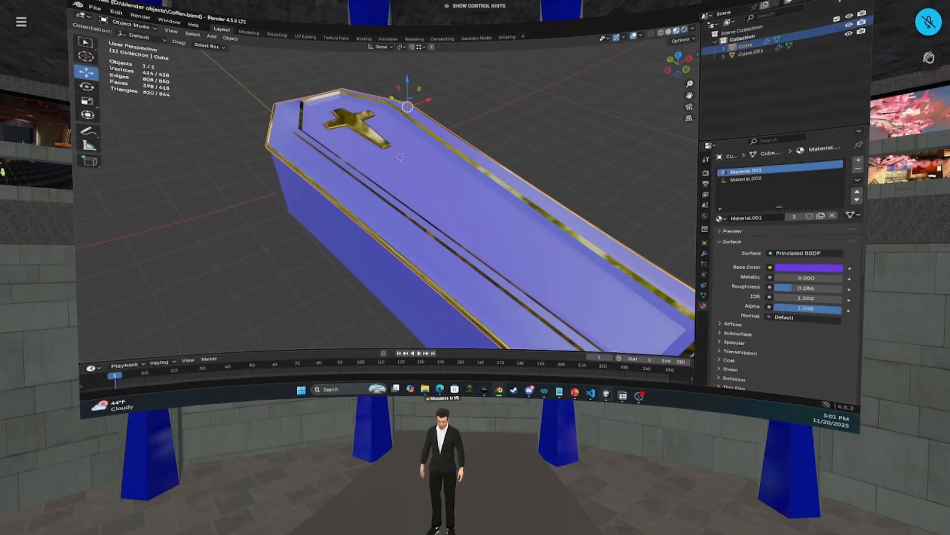
key("alt+Tab")
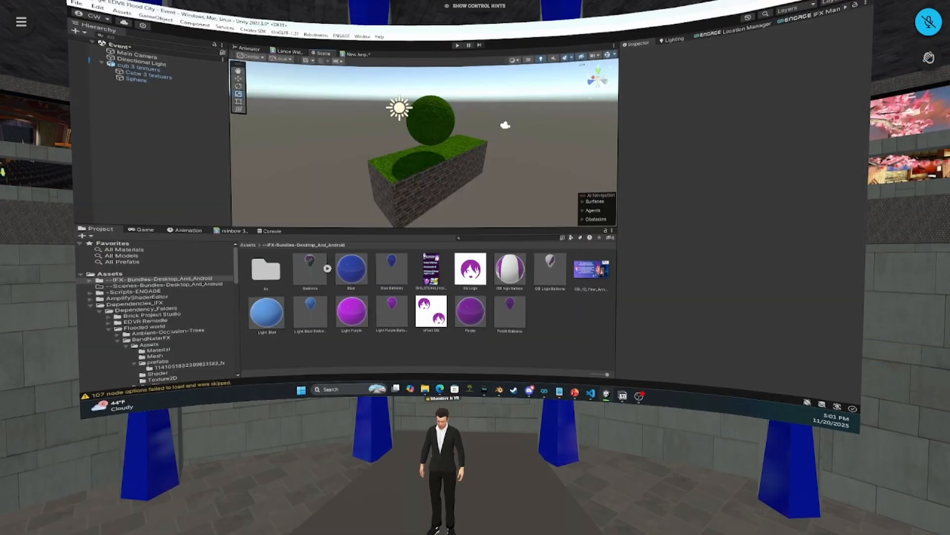